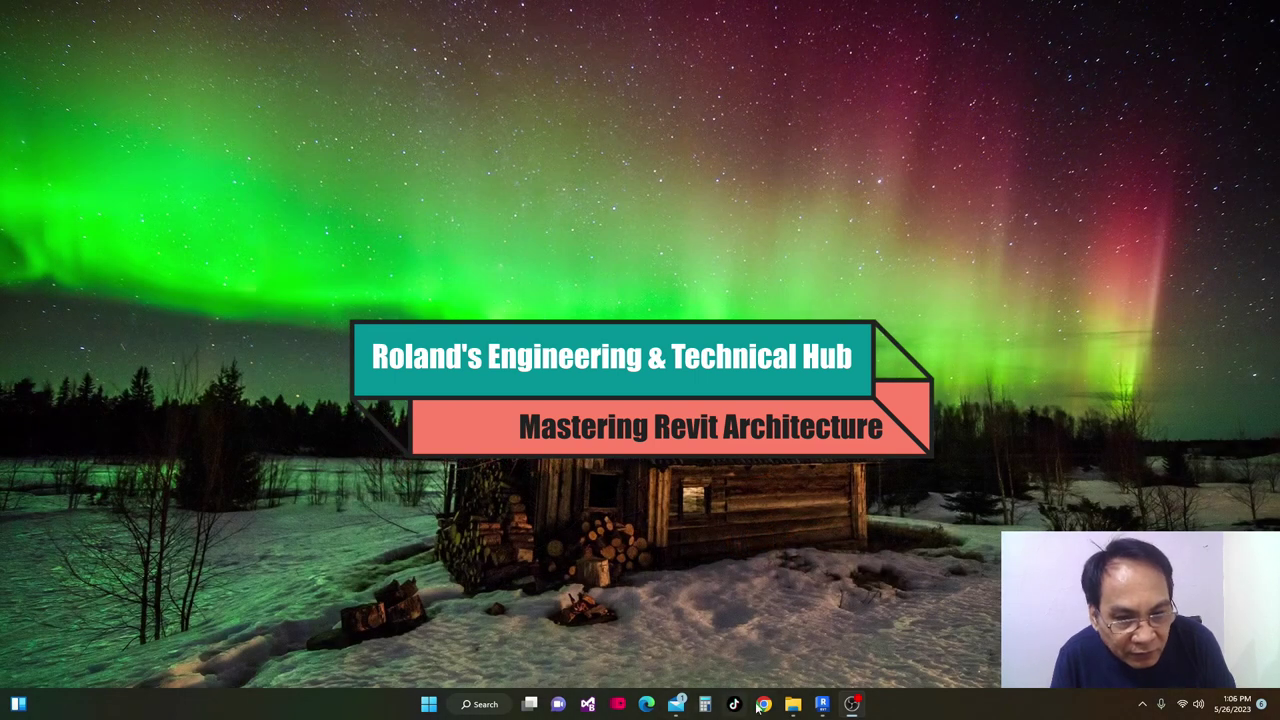
- Orbit and zoom the 3D view onto the curved stair and its baluster railing between floors
click(822, 704)
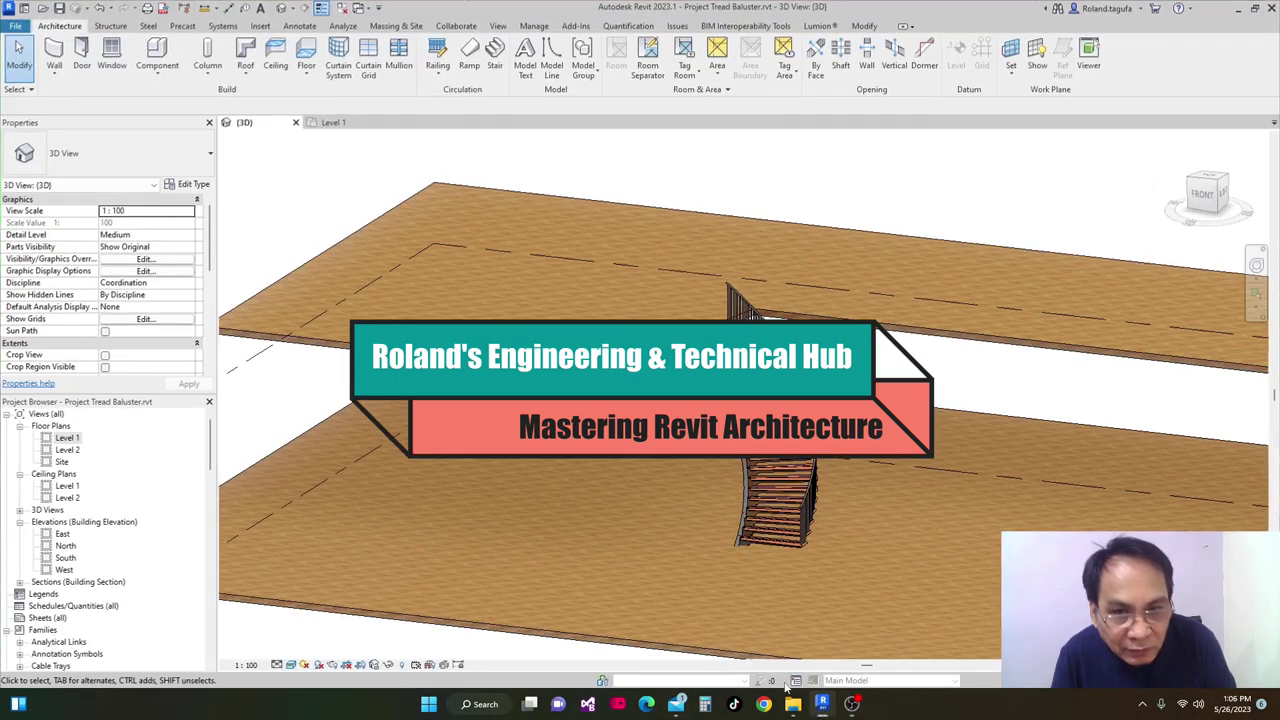
shift+middle_drag(684, 488, 760, 510)
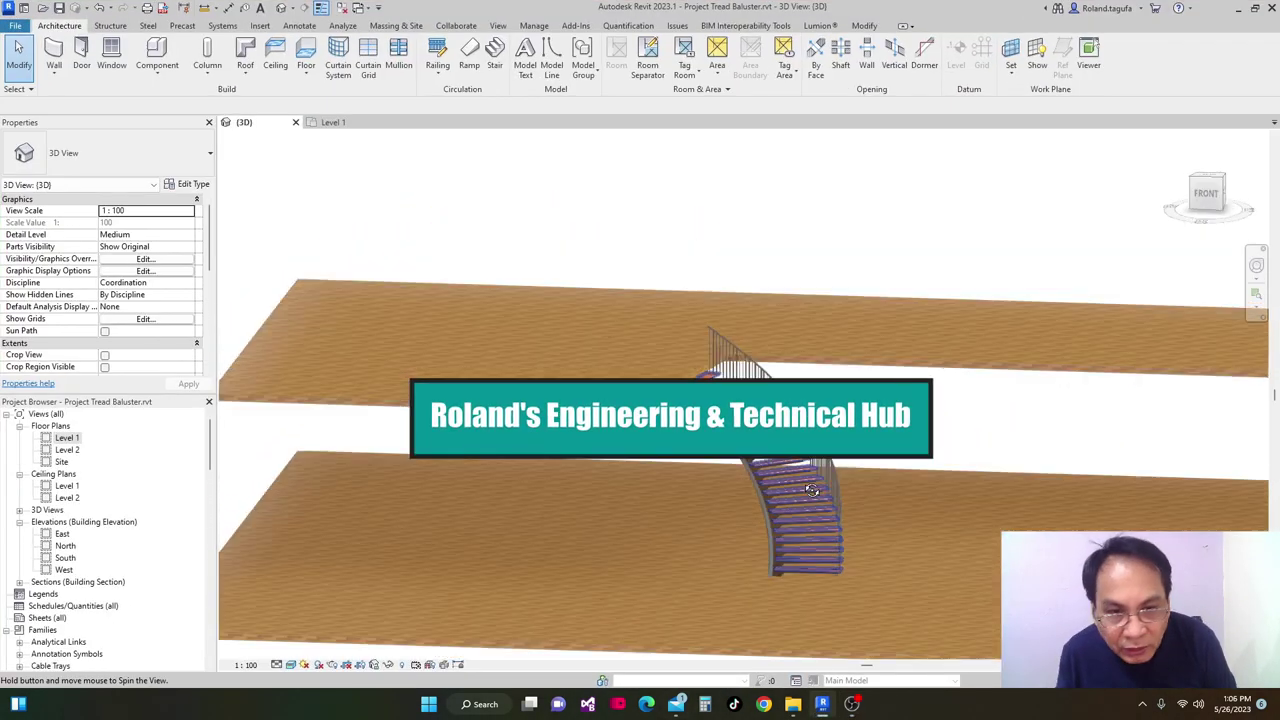
scroll(778, 475, up, 5)
scroll(778, 476, up, 4)
shift+middle_drag(757, 474, 718, 458)
- Check the railing type's baluster placement is set to one baluster per tread, then close it
click(700, 430)
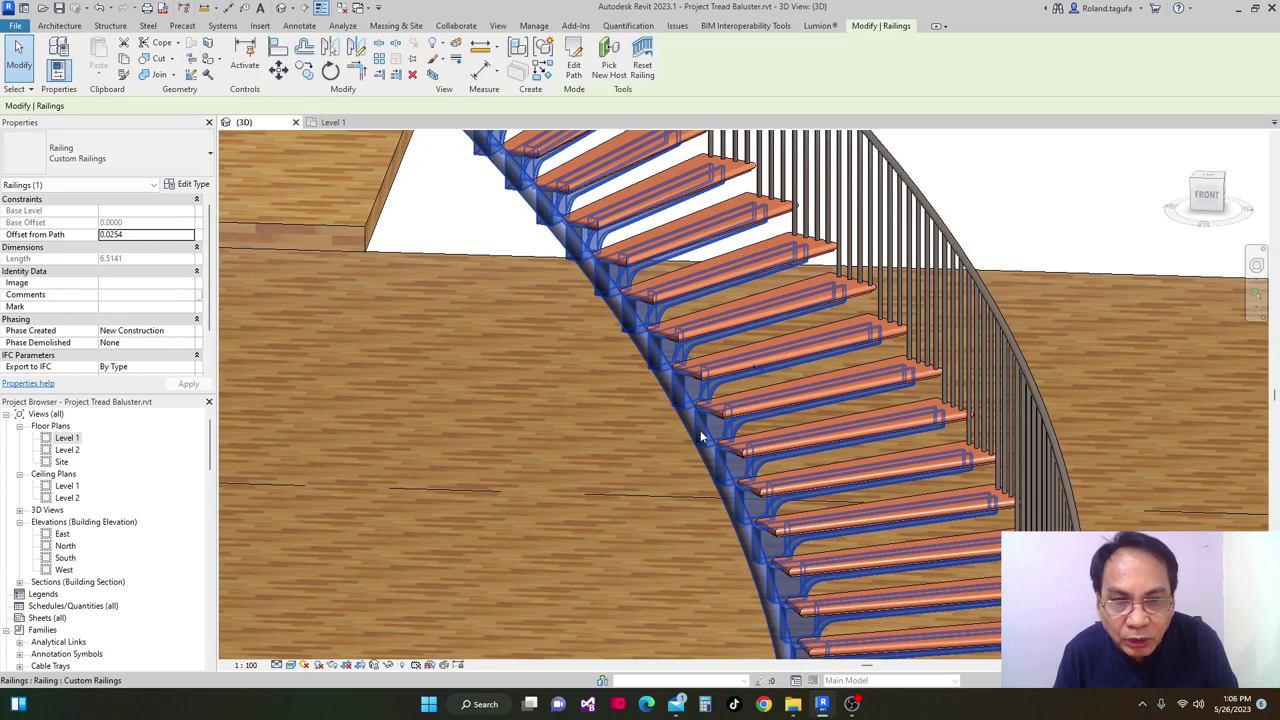
click(208, 185)
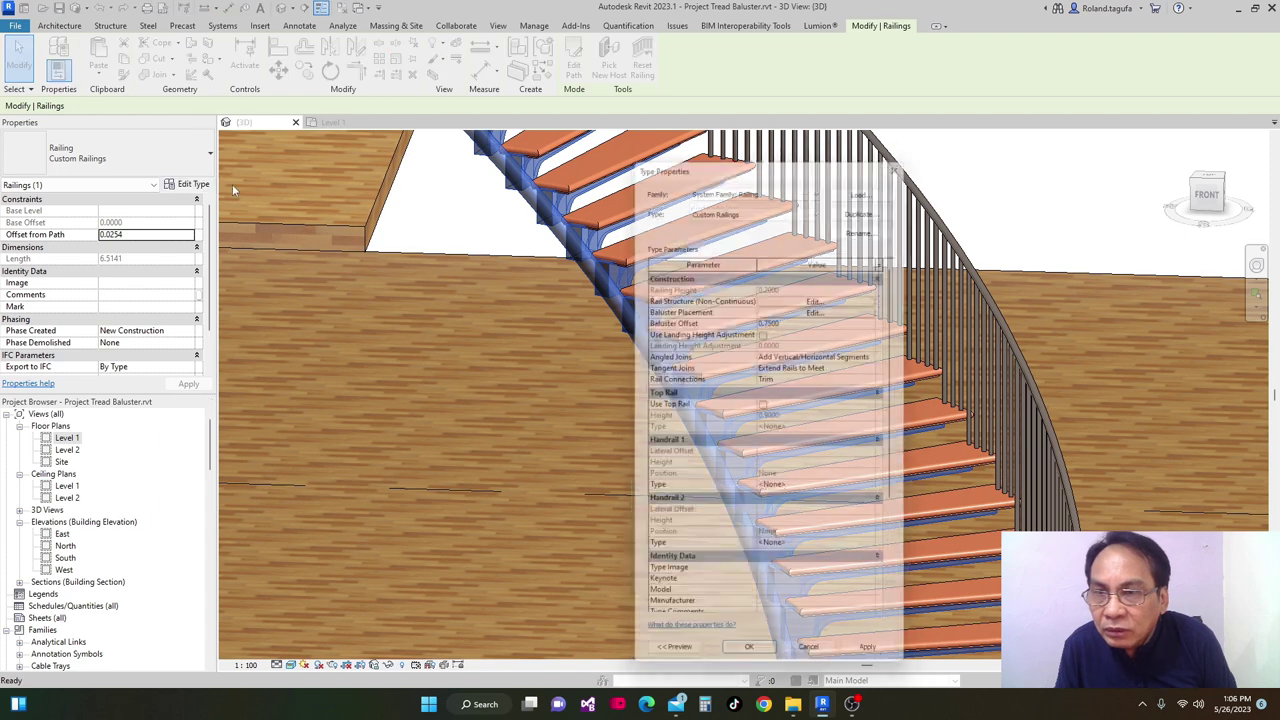
click(822, 307)
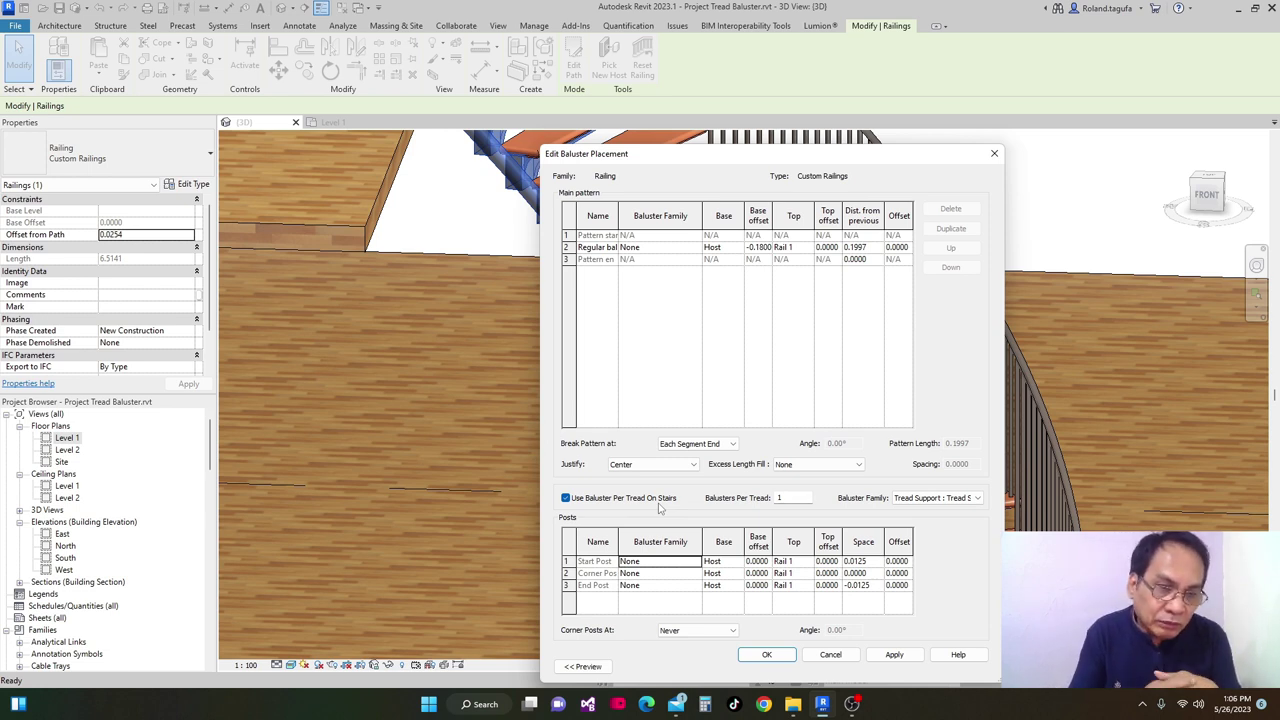
click(767, 654)
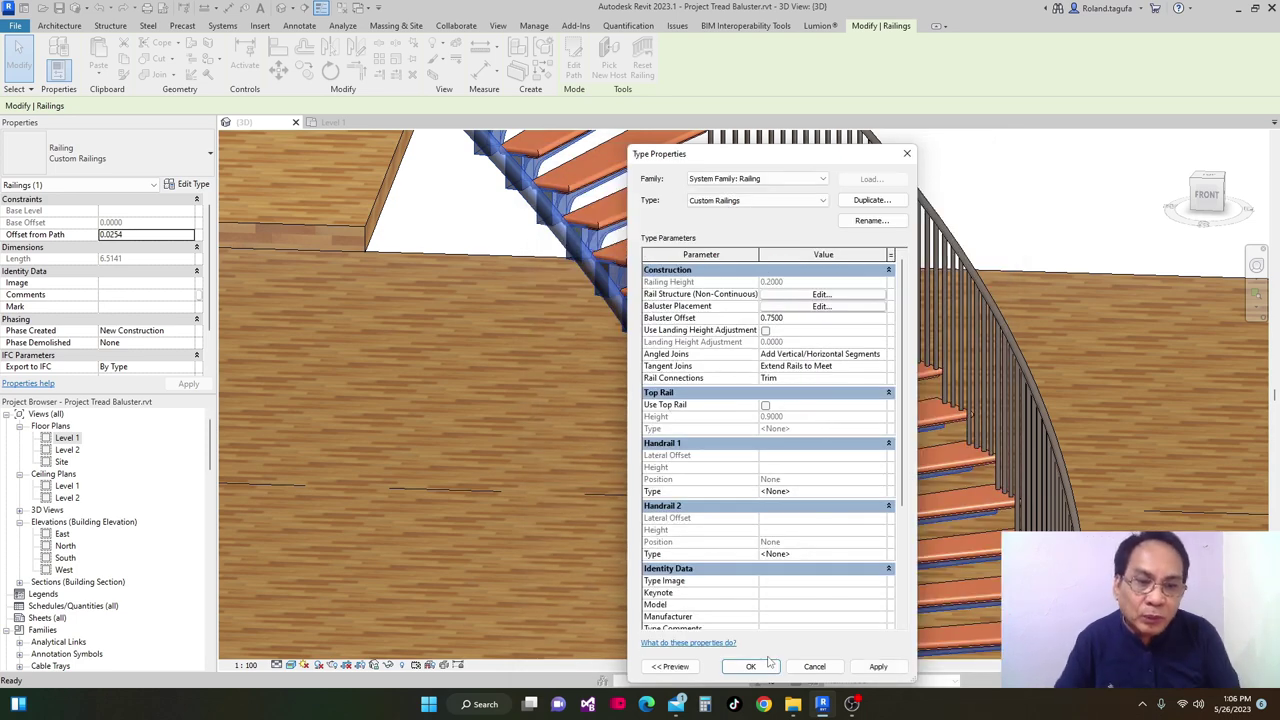
click(758, 665)
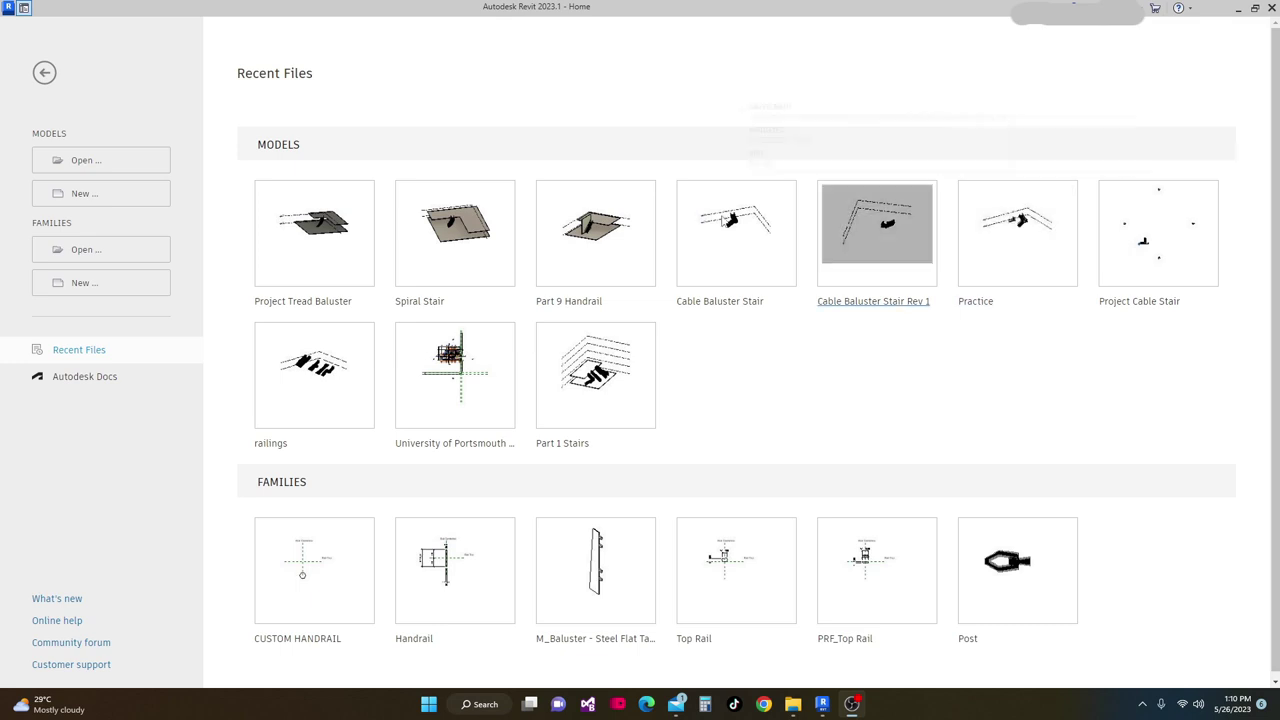
- Create a new project from the Metric-Architectural Template
click(84, 195)
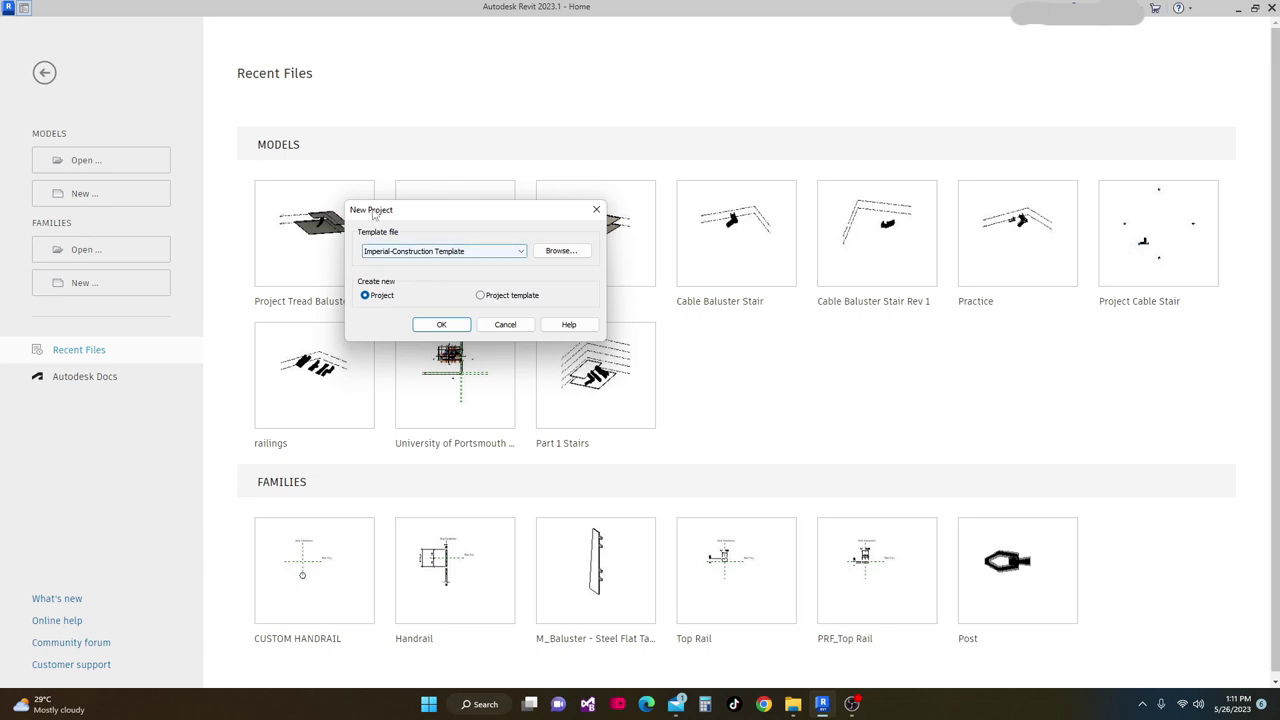
drag(409, 211, 405, 185)
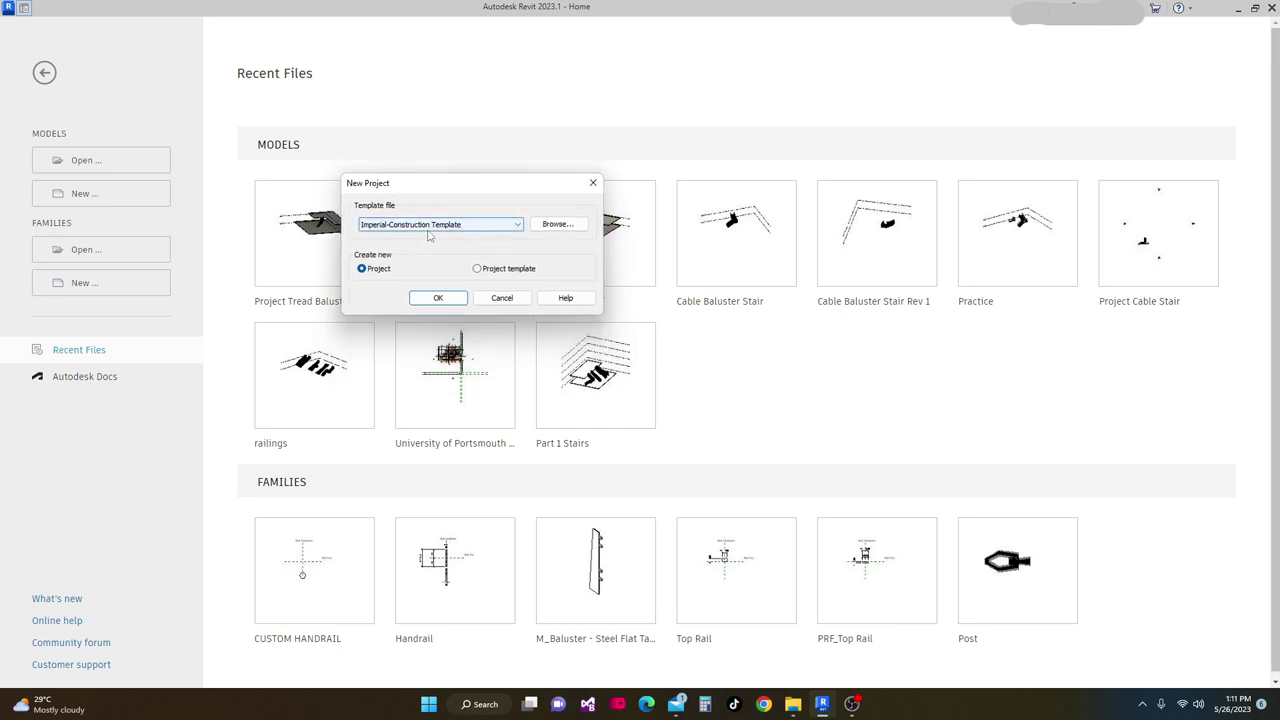
click(518, 225)
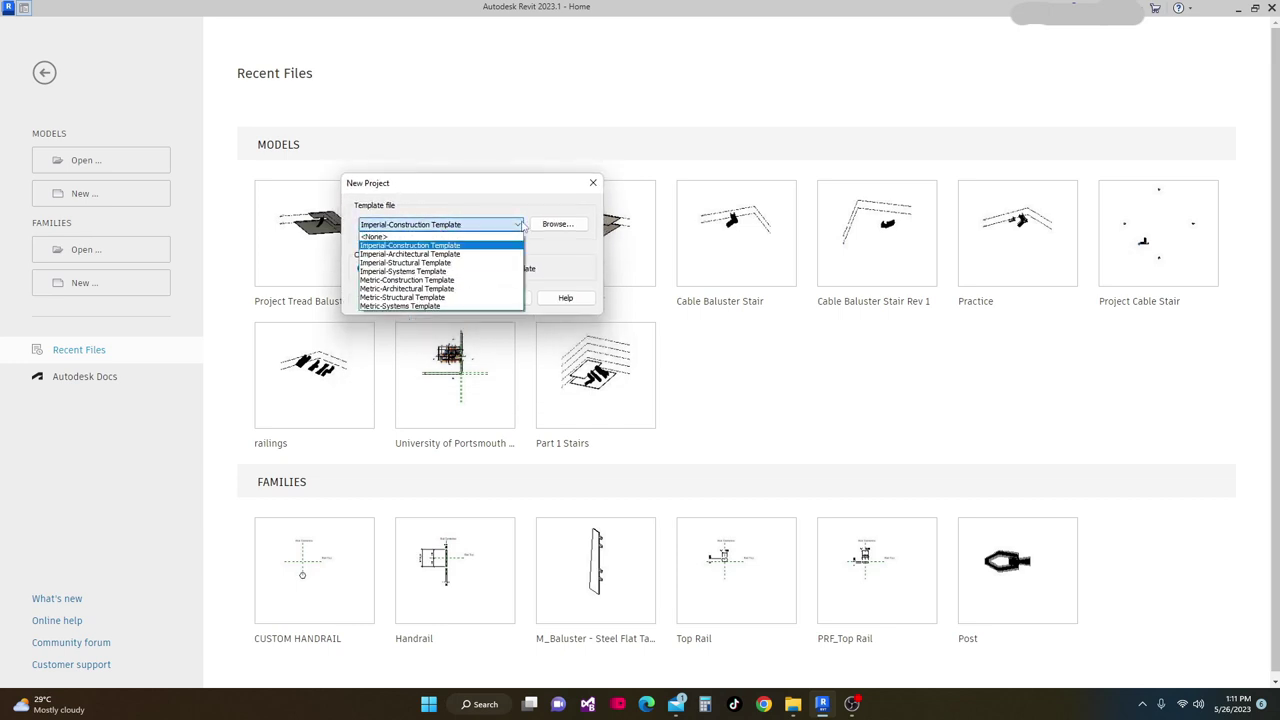
click(410, 289)
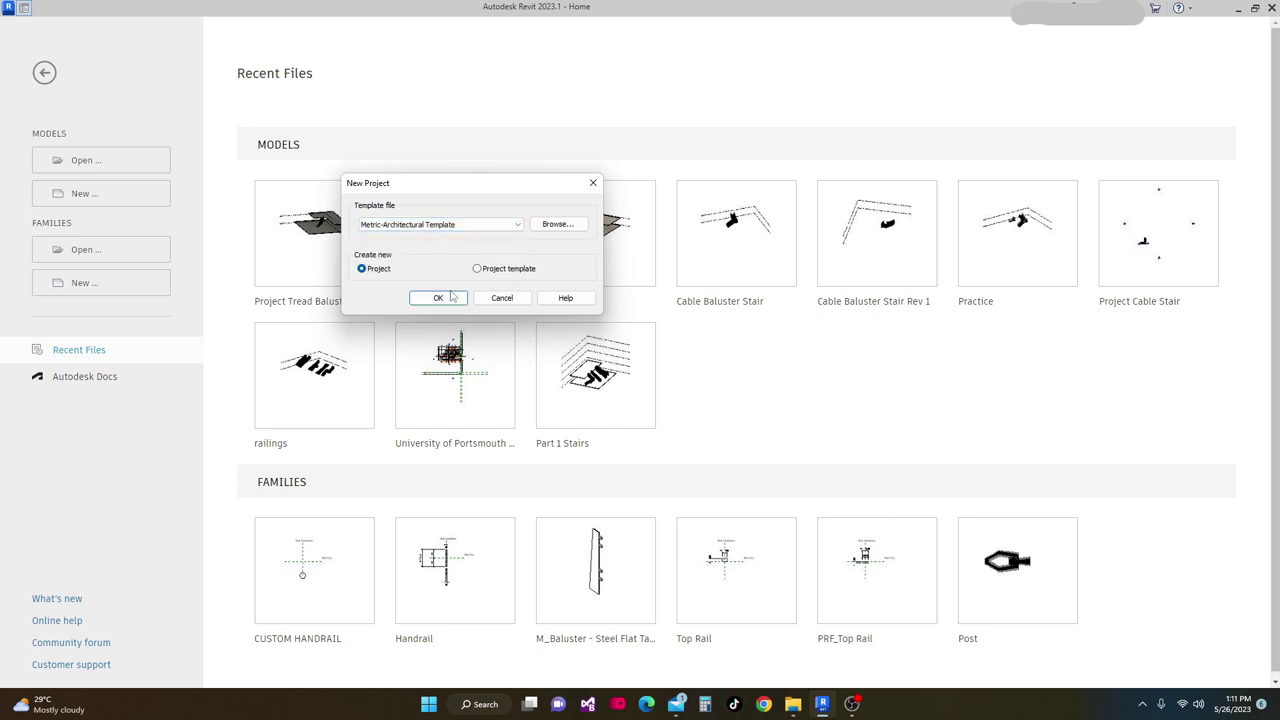
click(450, 298)
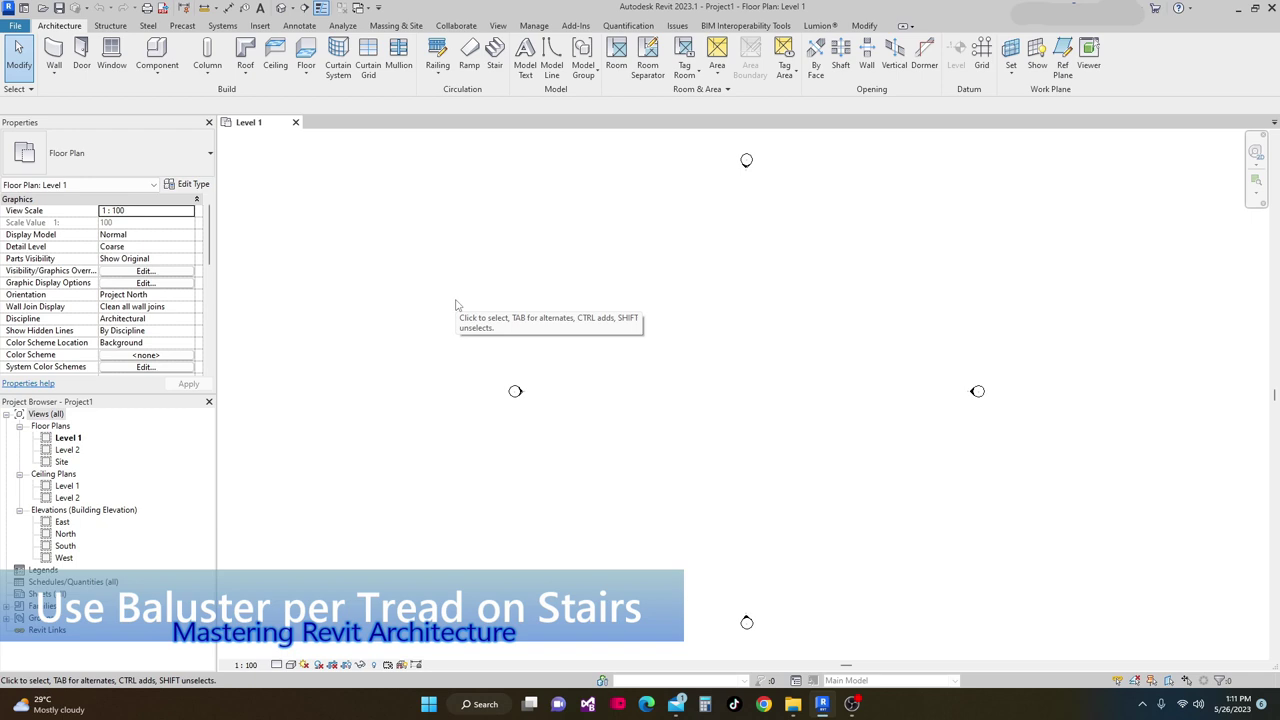
- Set the project length units to meters rounded to 2 decimal places
key(u)
key(n)
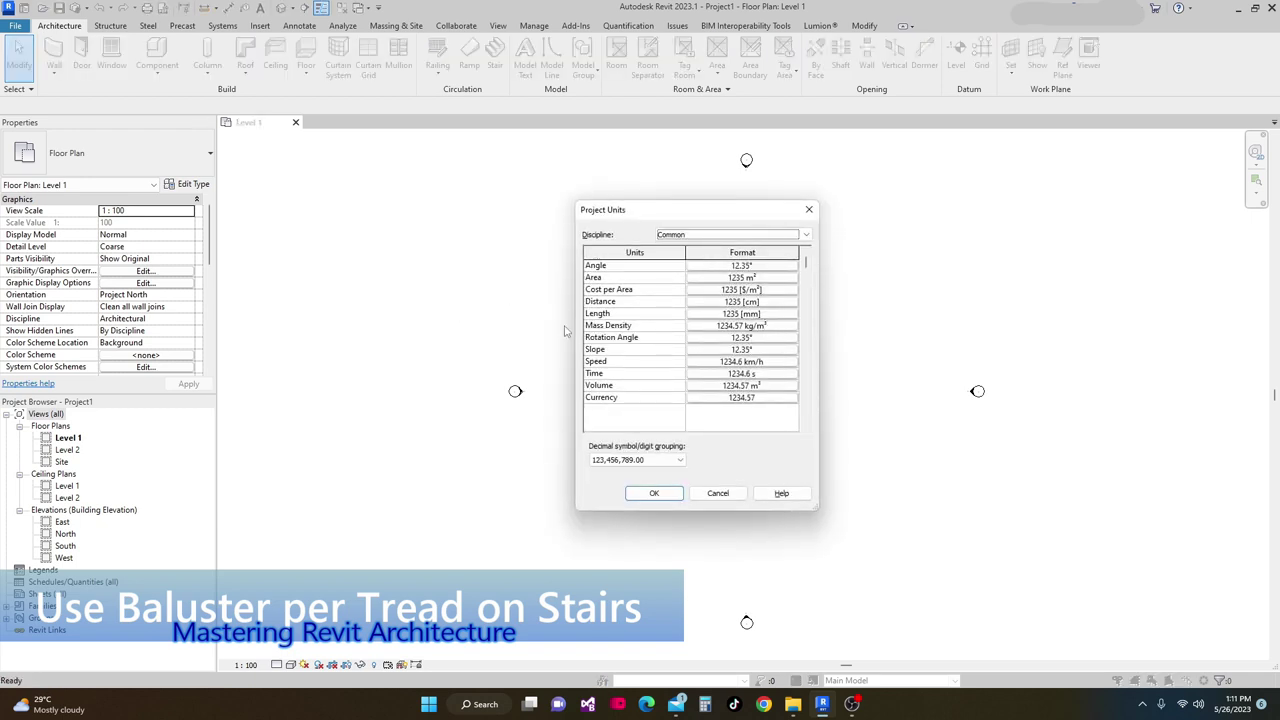
click(790, 314)
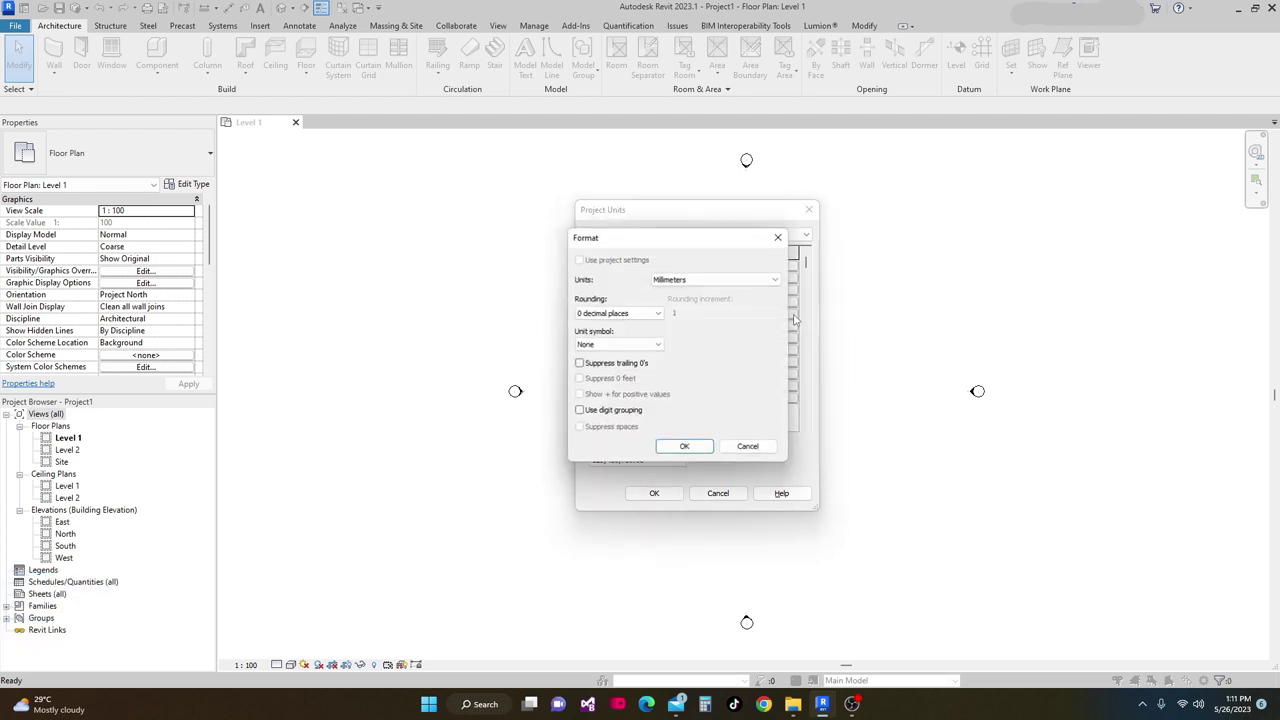
click(785, 281)
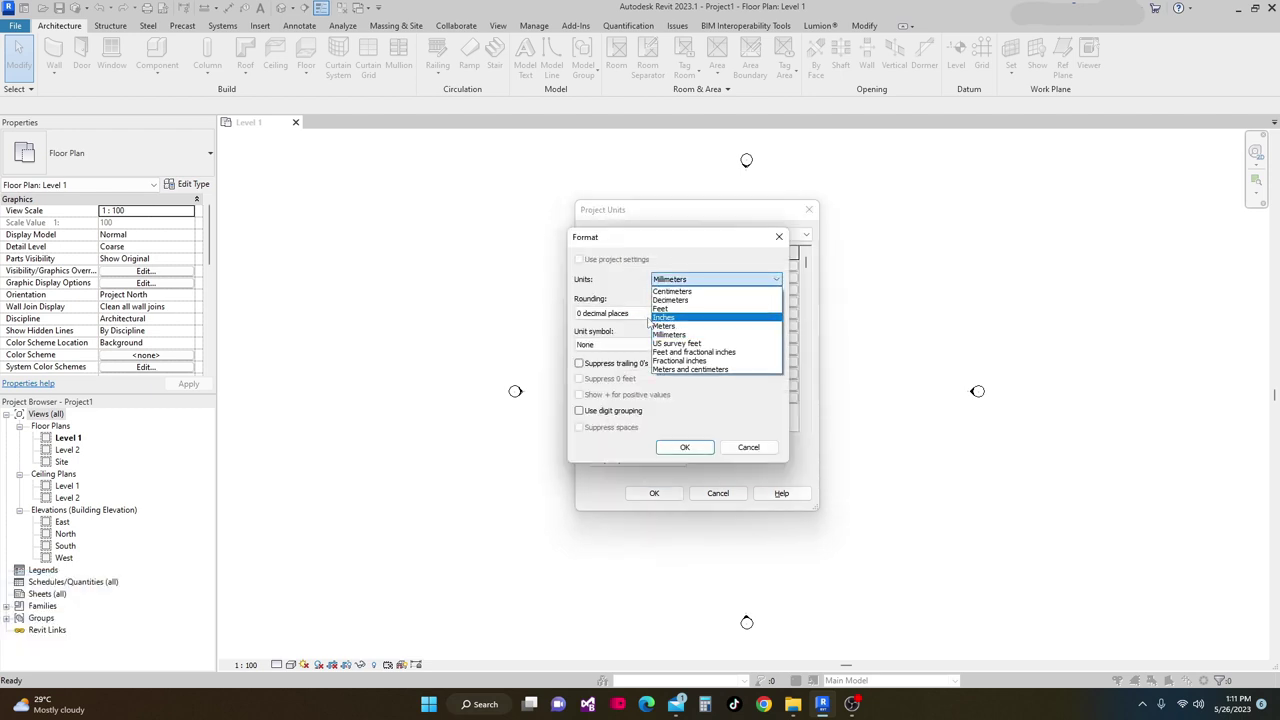
click(665, 332)
click(645, 313)
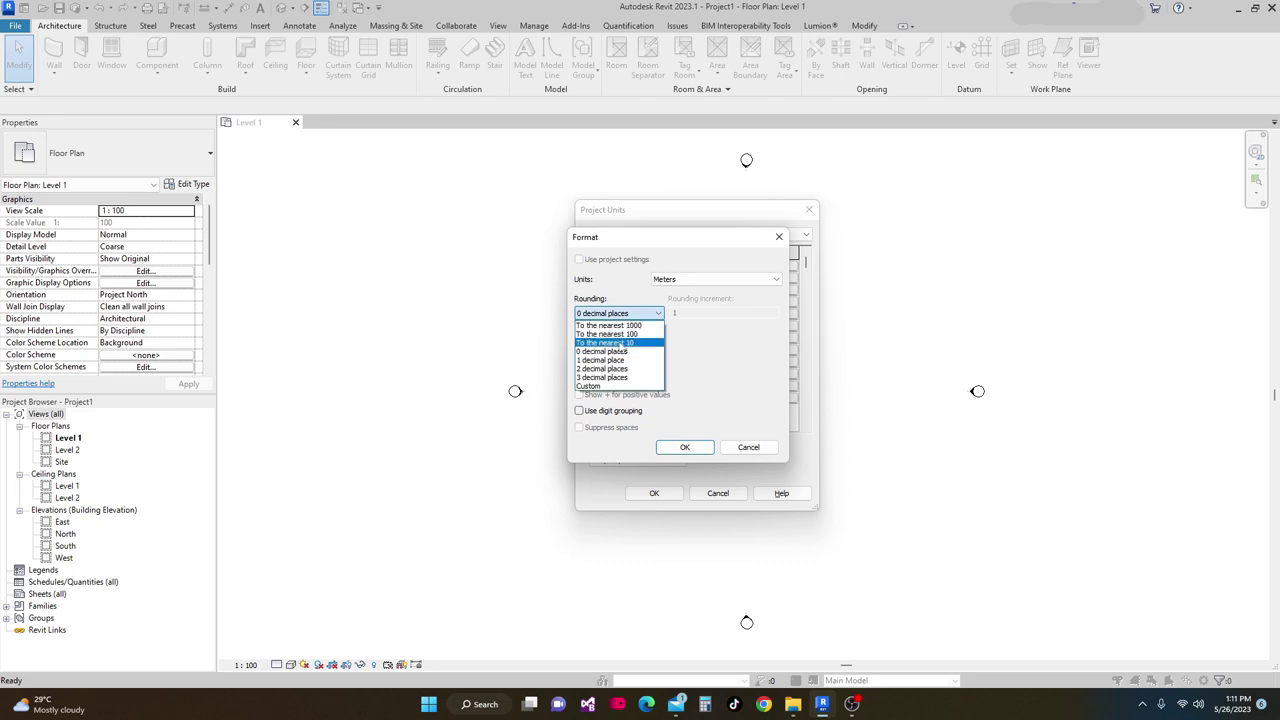
click(615, 347)
click(685, 448)
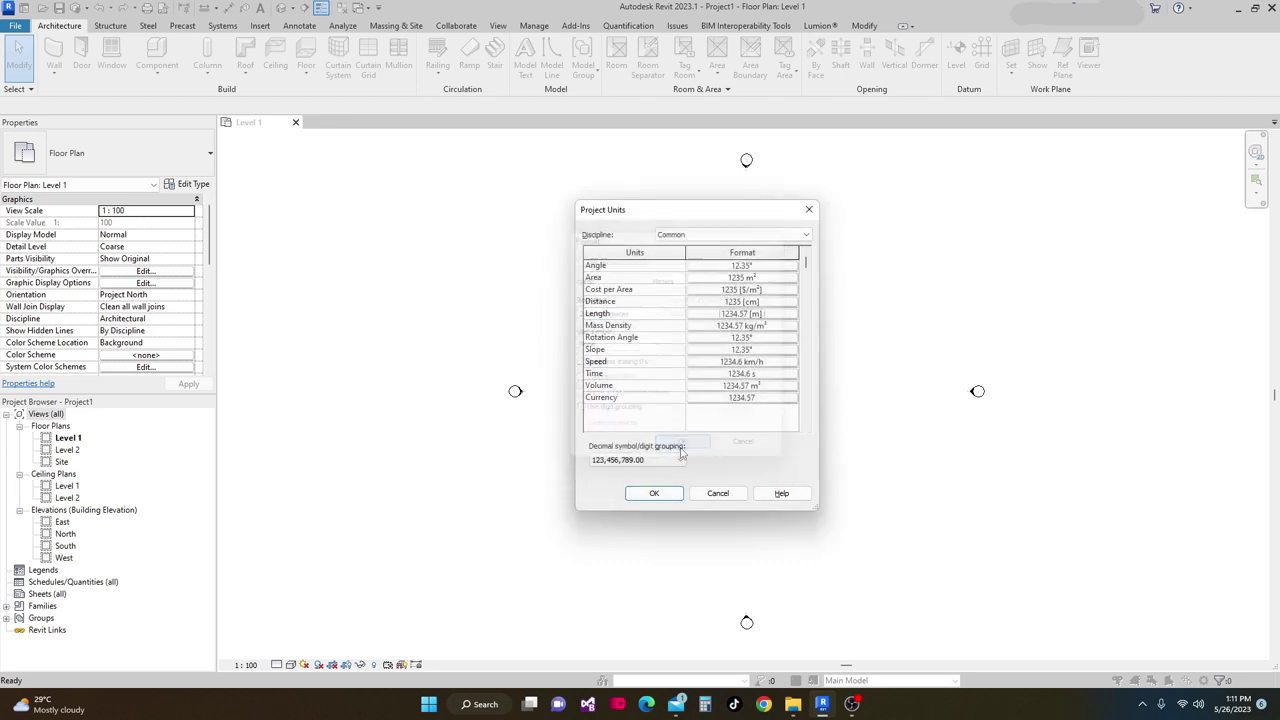
click(655, 493)
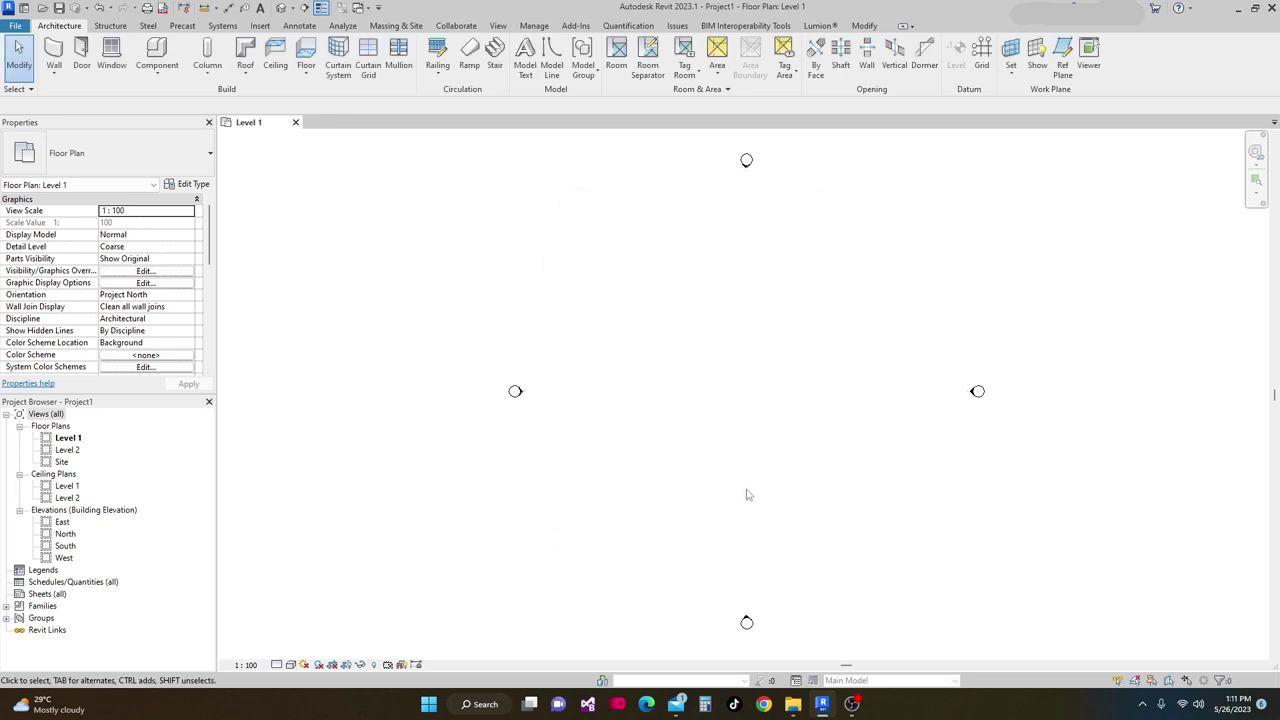
middle_drag(703, 423, 681, 409)
- Pan the Level 1 plan and start the Detail Line tool with DL
scroll(690, 408, down, 1)
middle_drag(680, 410, 674, 395)
middle_drag(636, 340, 632, 317)
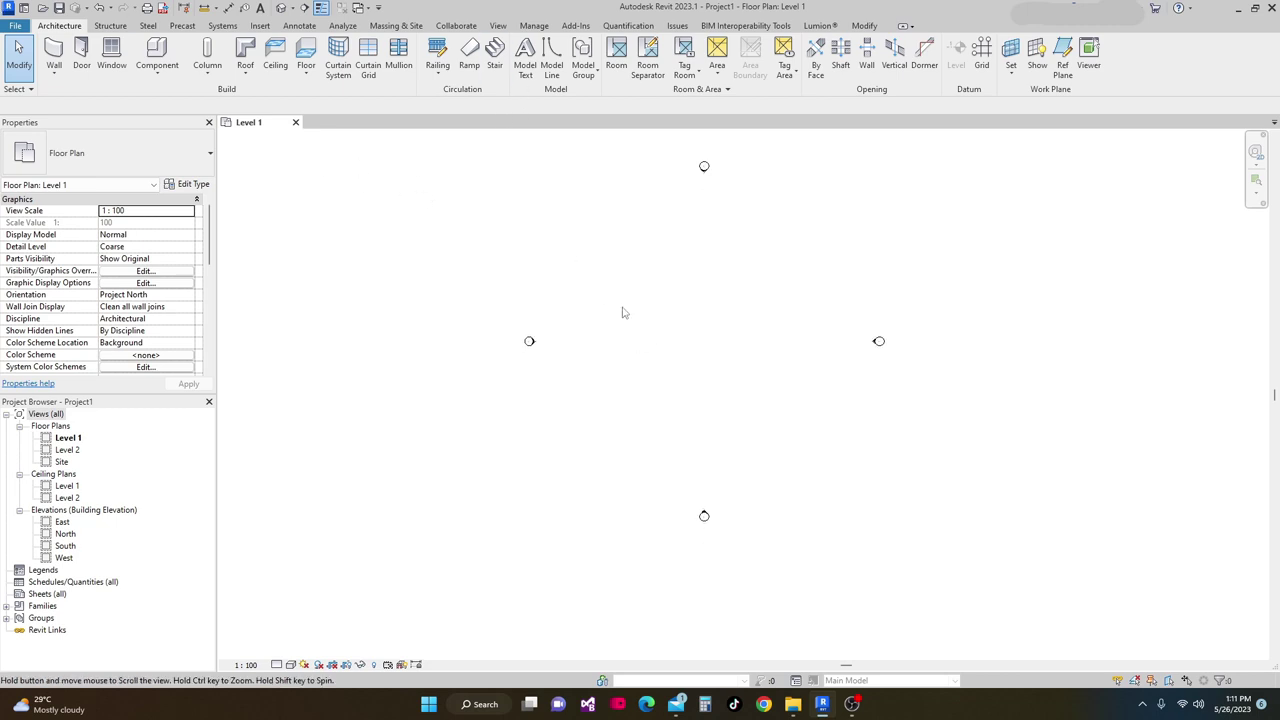
key(d)
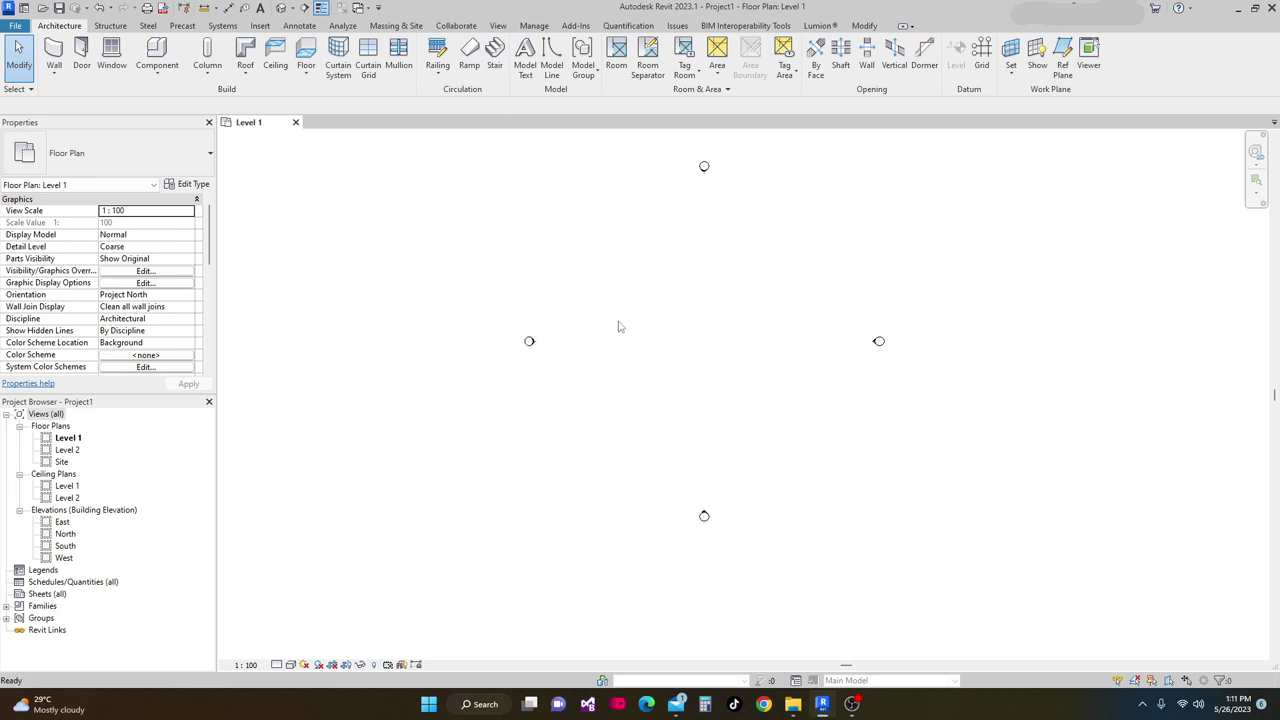
key(l)
middle_drag(625, 310, 609, 294)
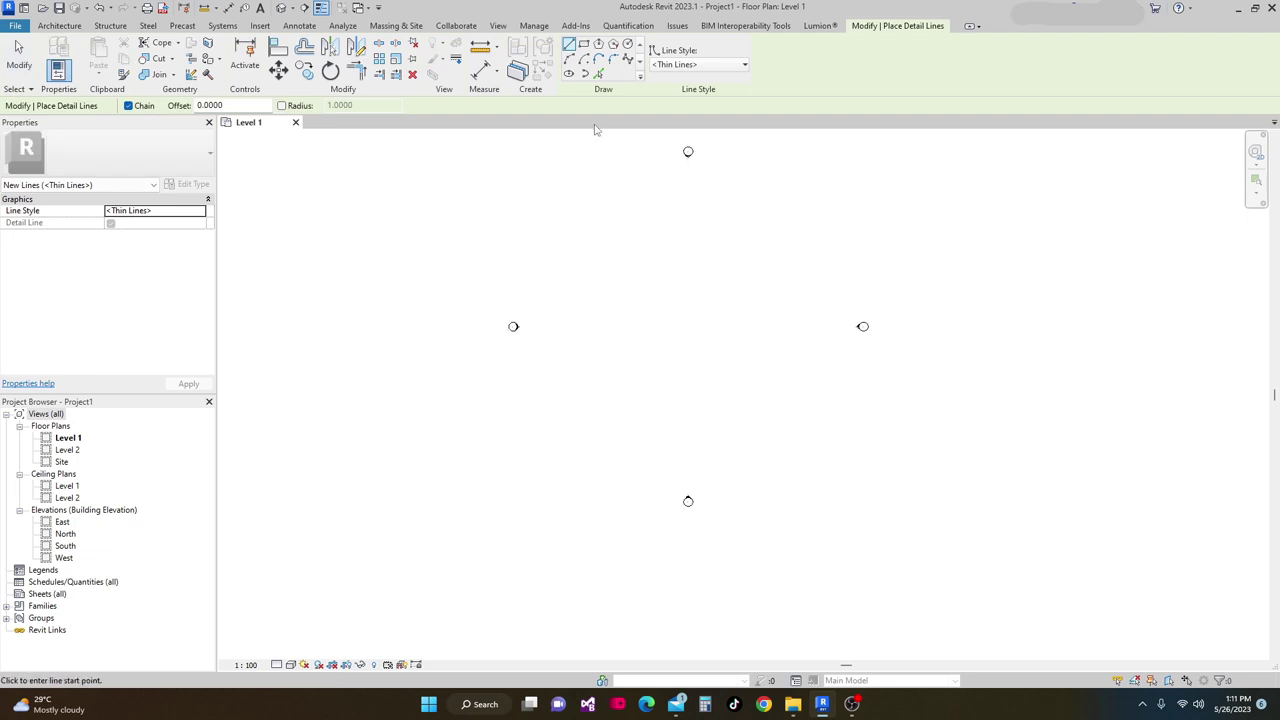
- Draw a centre-ends detail arc of radius 3.0000 spanning about 121 degrees
click(586, 60)
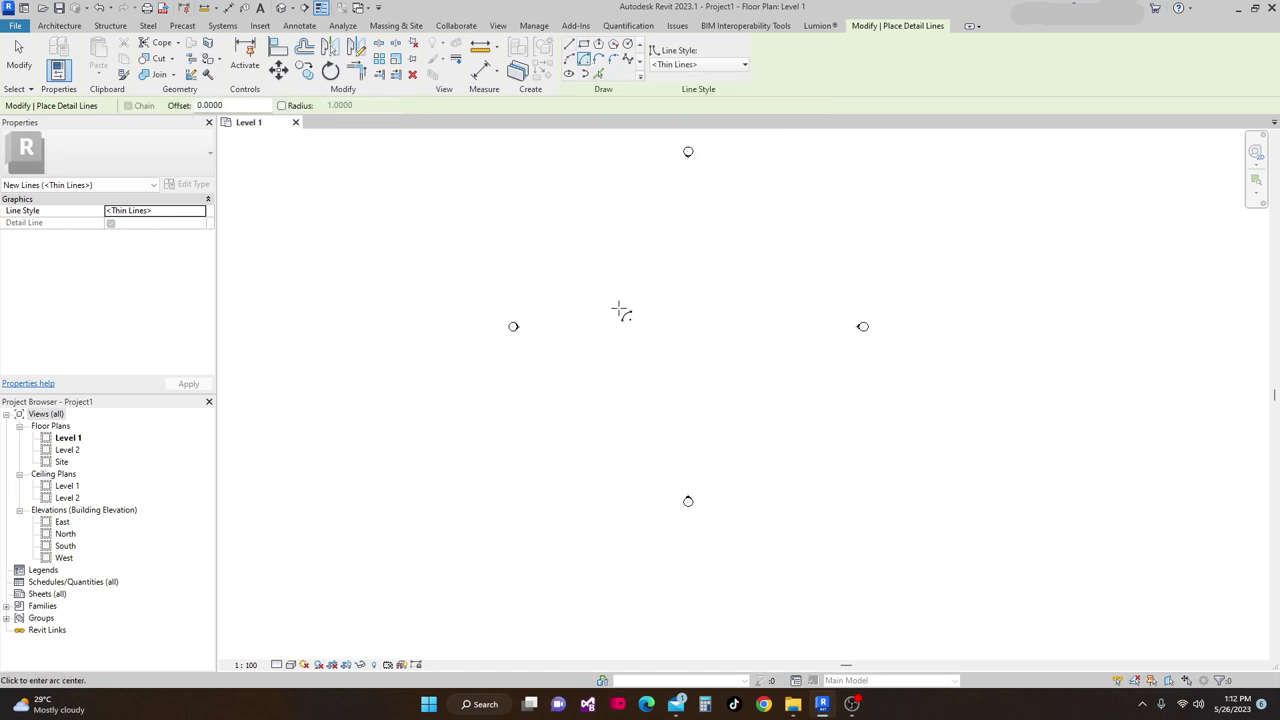
scroll(640, 325, up, 1)
click(650, 335)
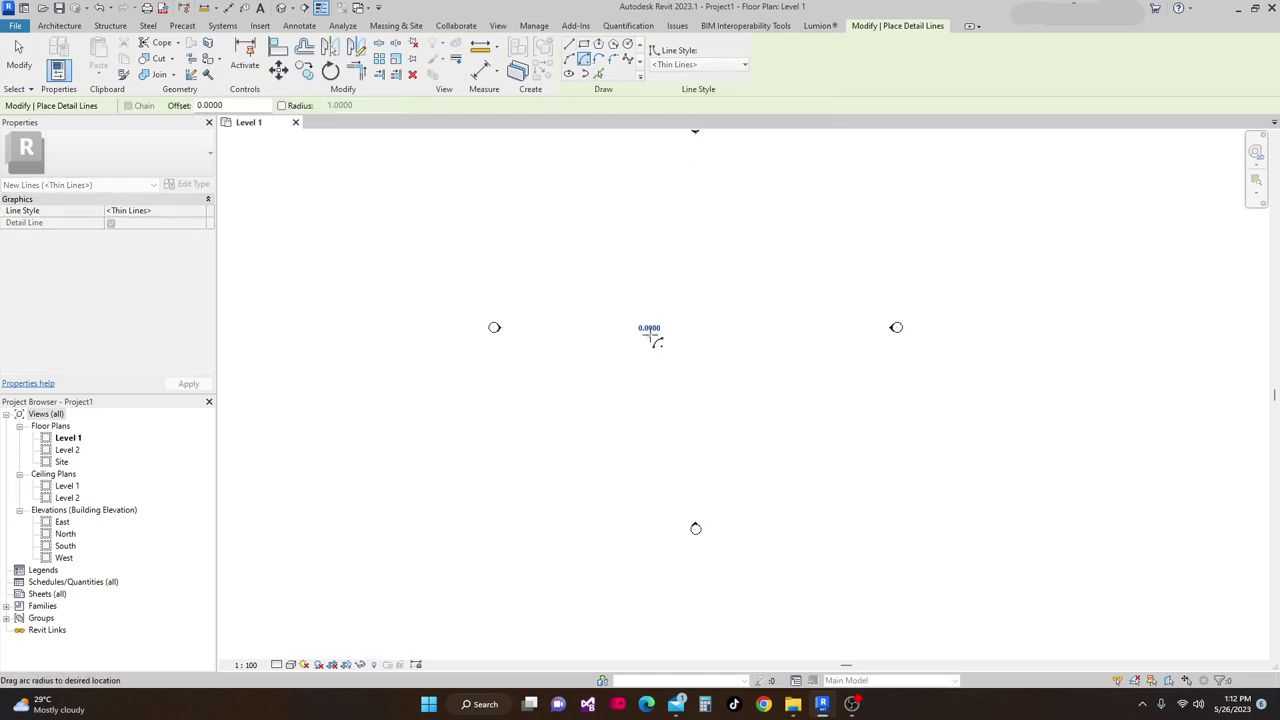
scroll(683, 335, up, 1)
scroll(683, 335, up, 4)
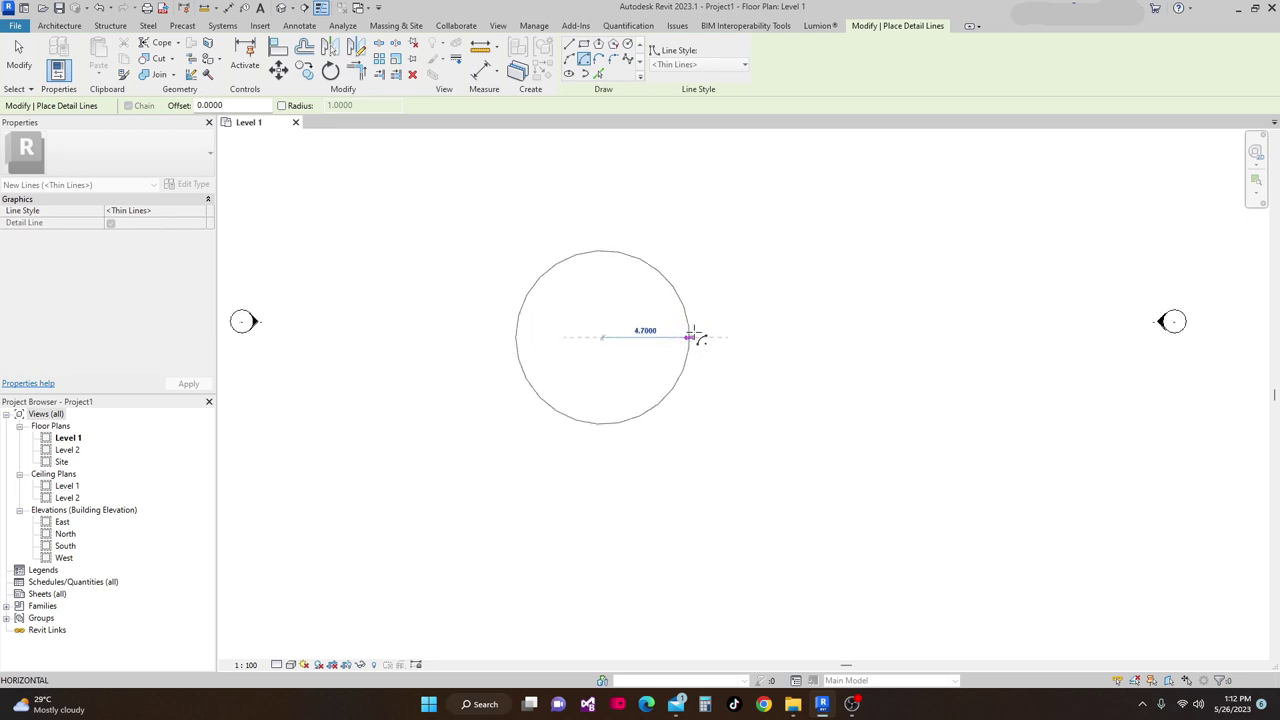
scroll(677, 338, up, 1)
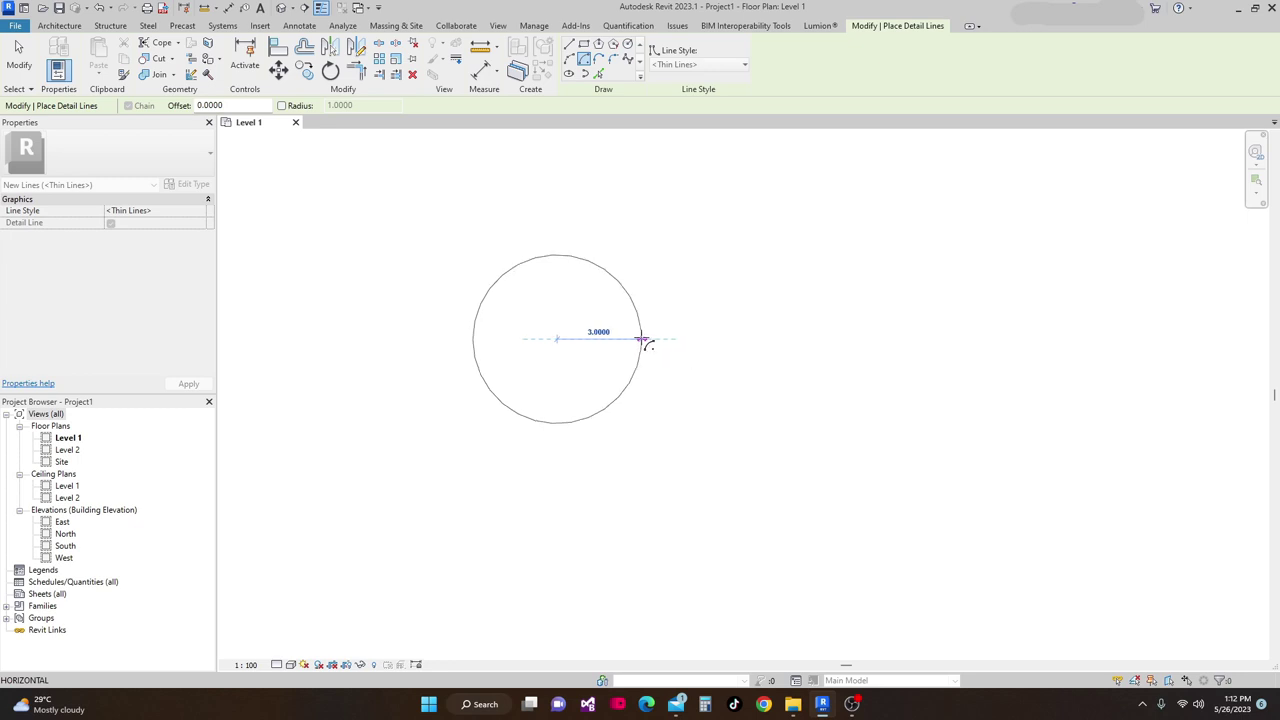
click(641, 338)
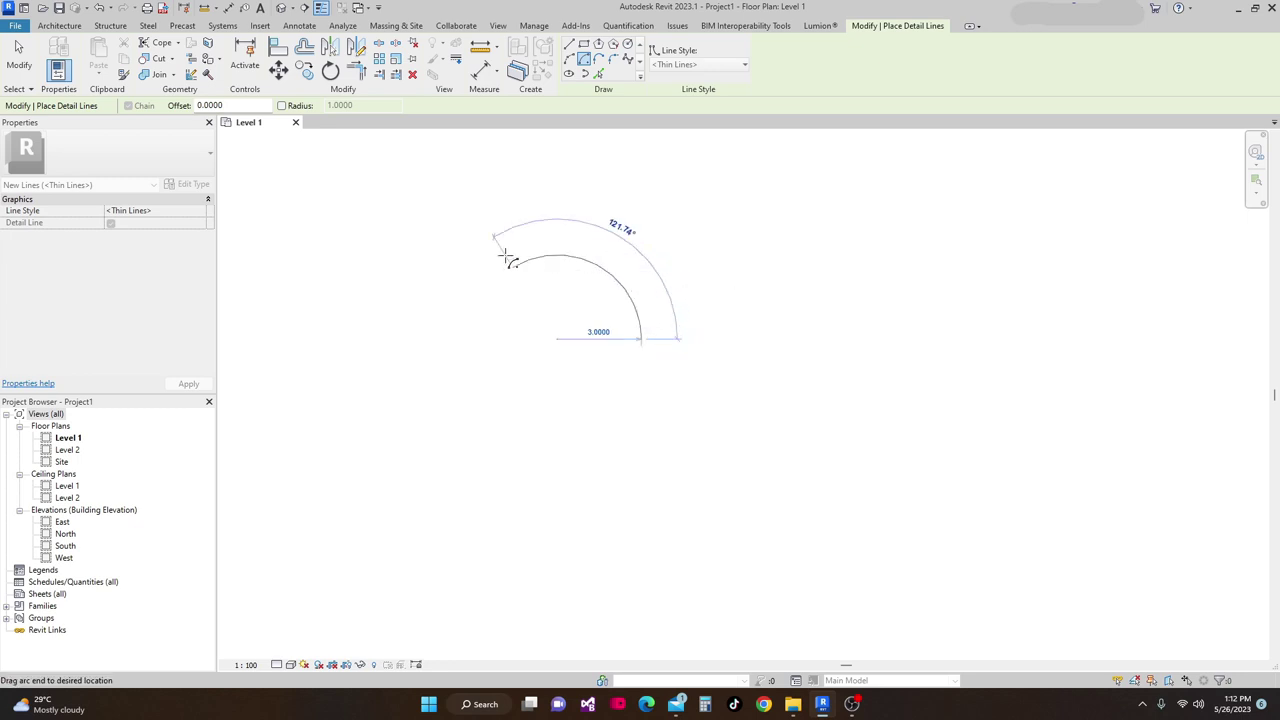
click(510, 262)
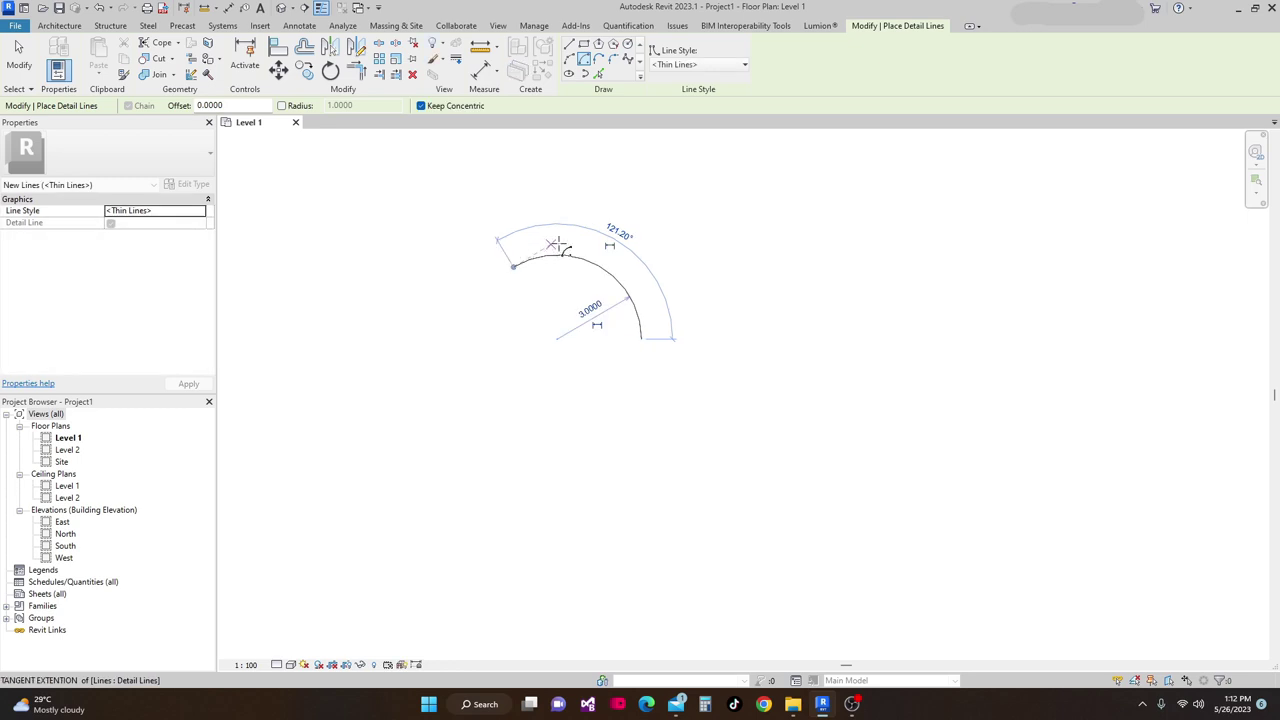
key(Escape)
key(Escape)
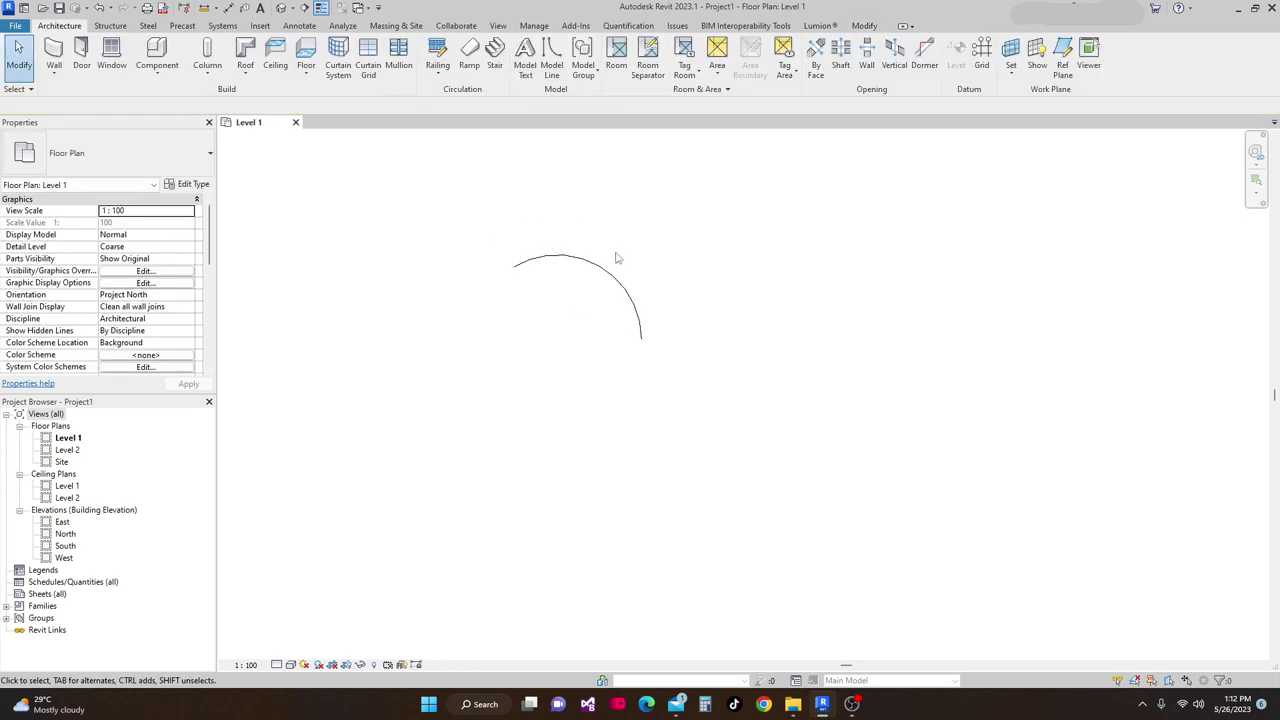
- Offset the arc 1.5 outward to create a concentric copy
click(597, 264)
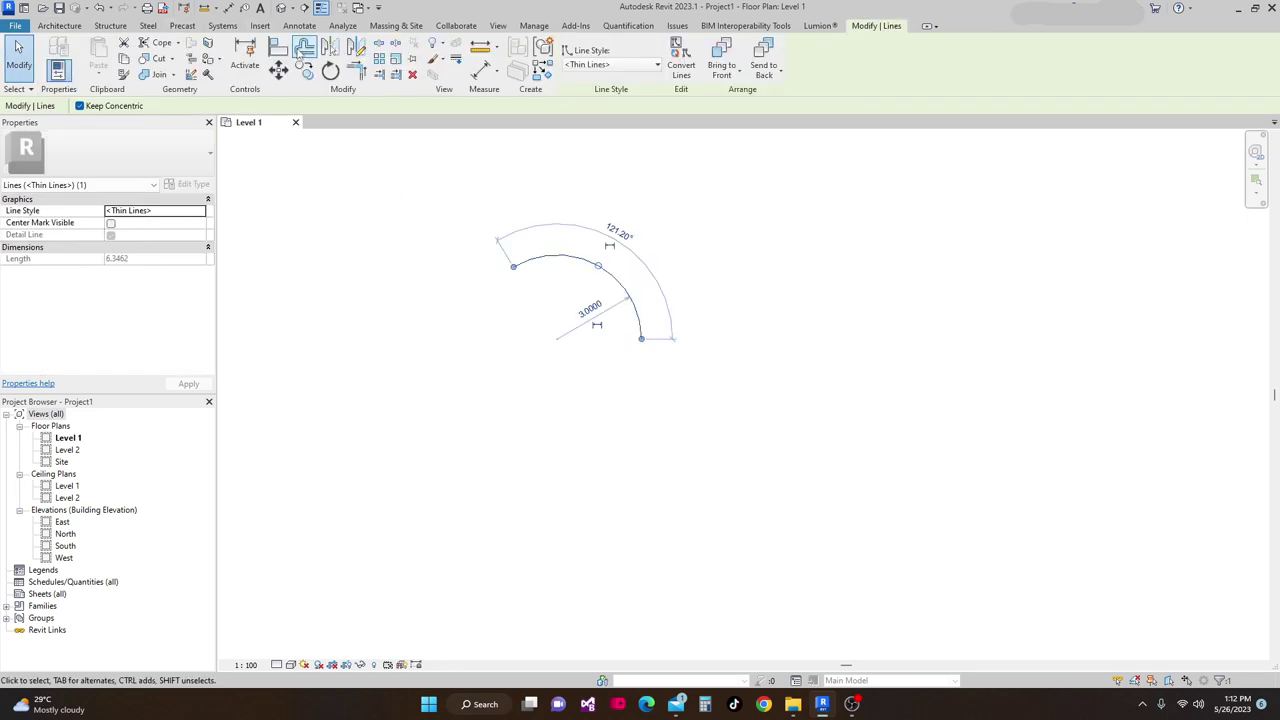
click(304, 46)
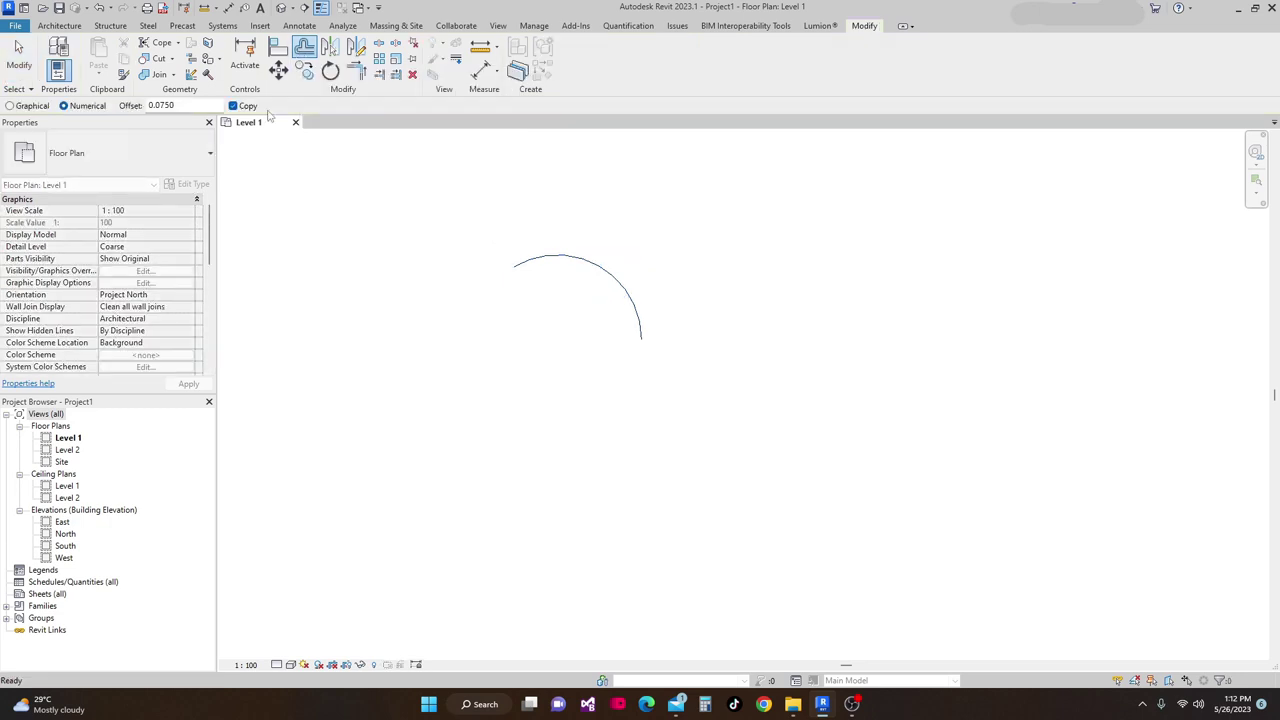
double_click(206, 105)
text(1)
click(608, 266)
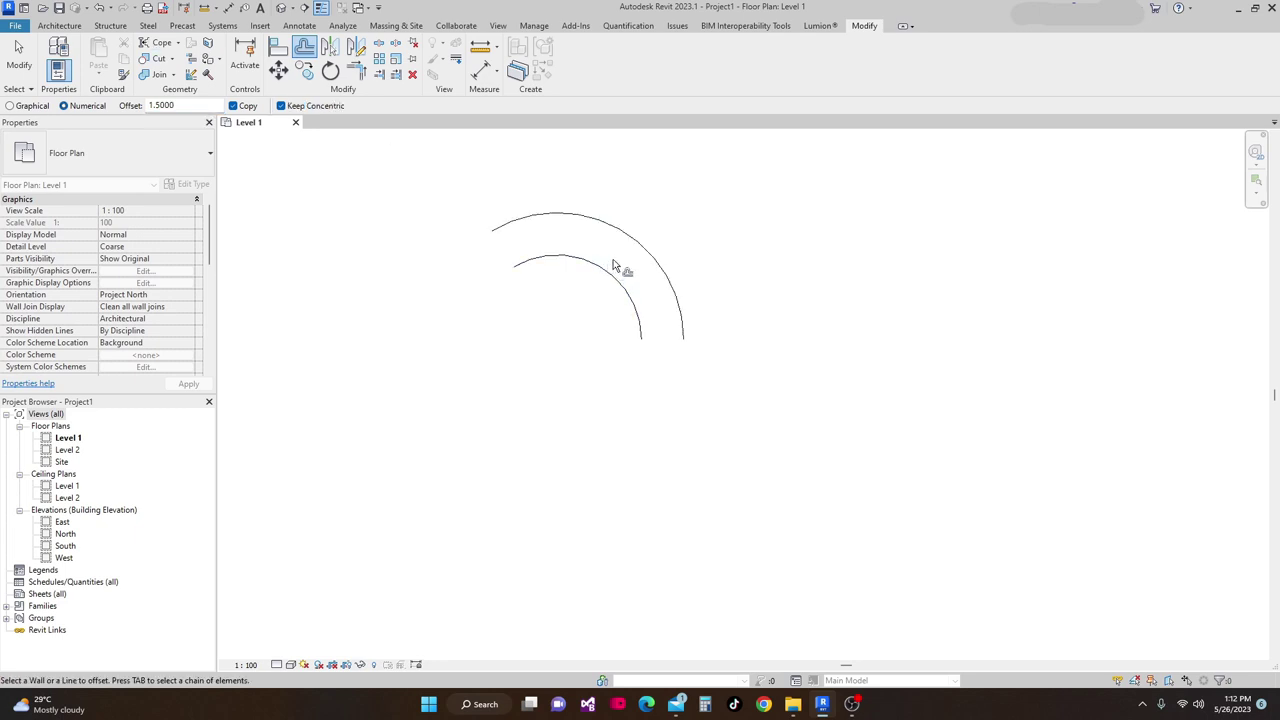
middle_drag(632, 261, 634, 250)
key(Escape)
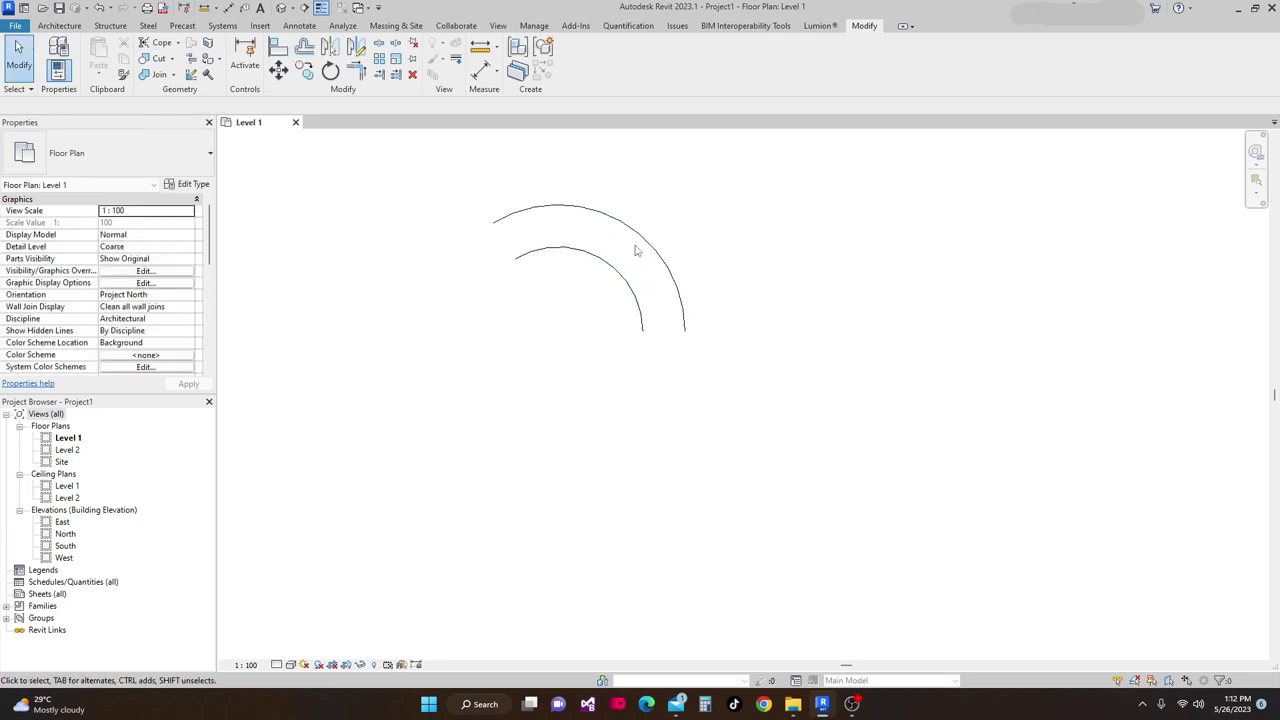
key(d)
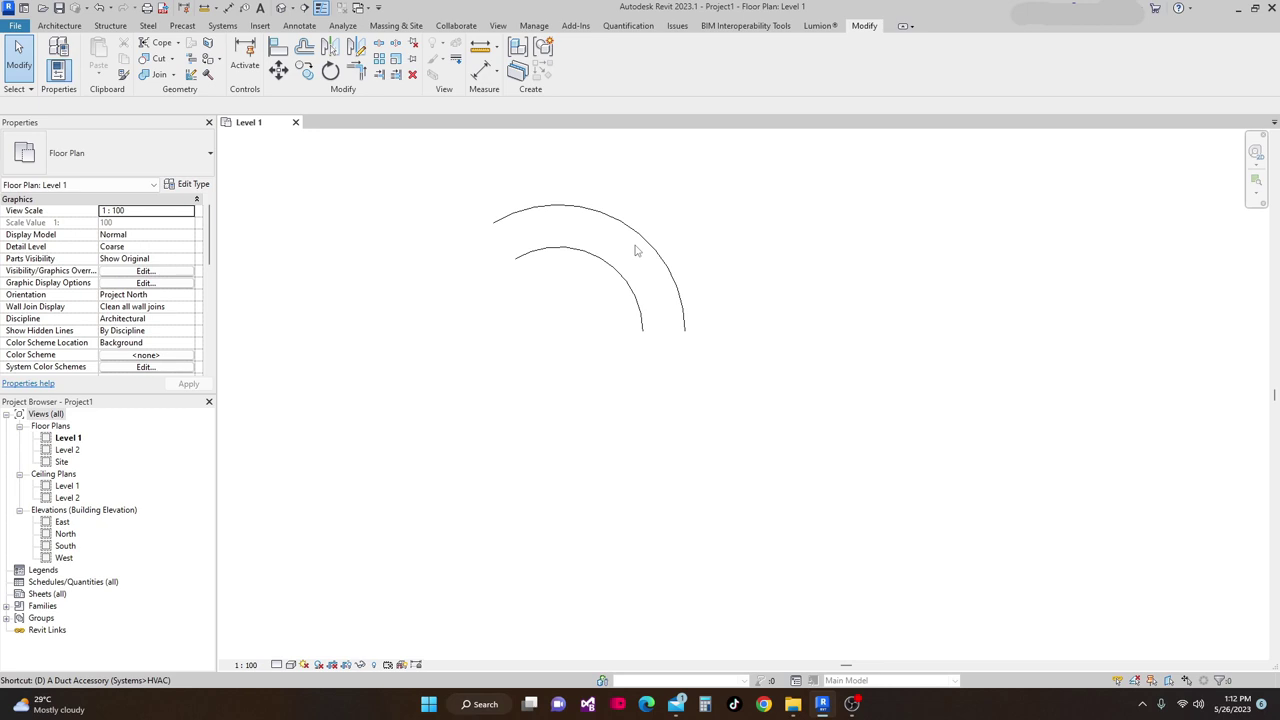
key(l)
scroll(640, 322, up, 2)
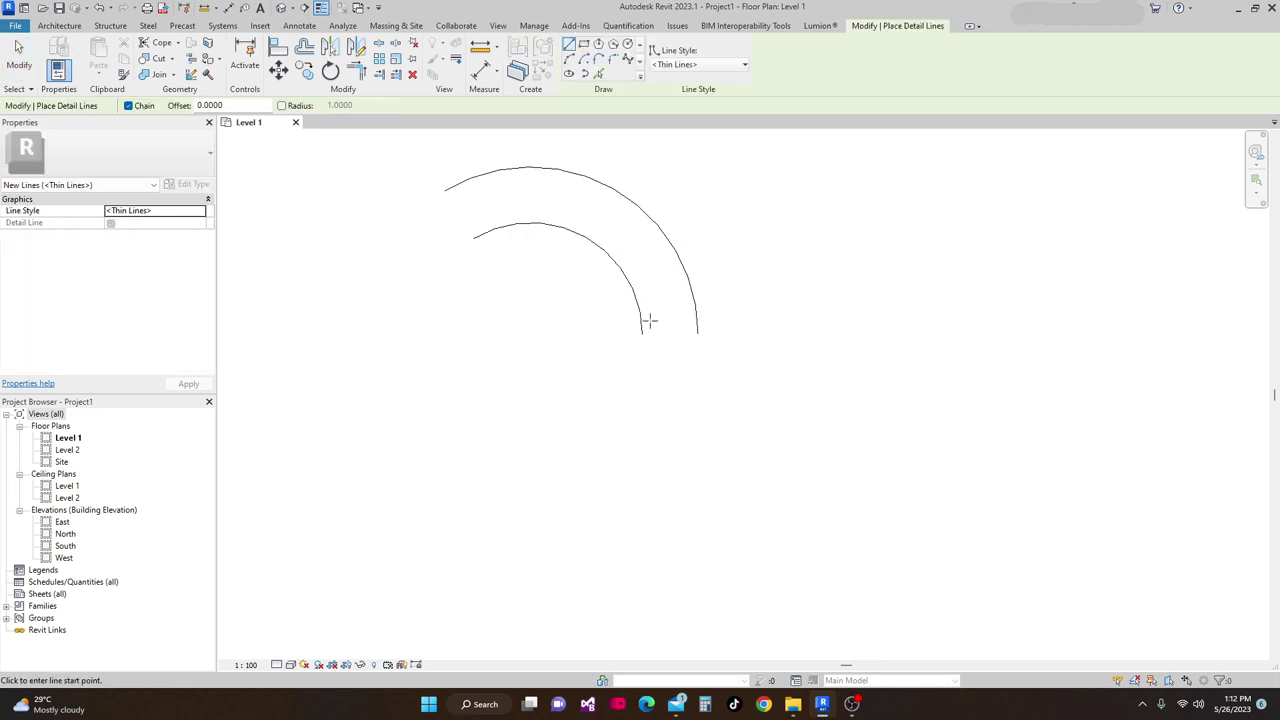
- Close the arcs' bottom ends with a 1.5000 line and centre a 0.25-radius circle on it
click(641, 334)
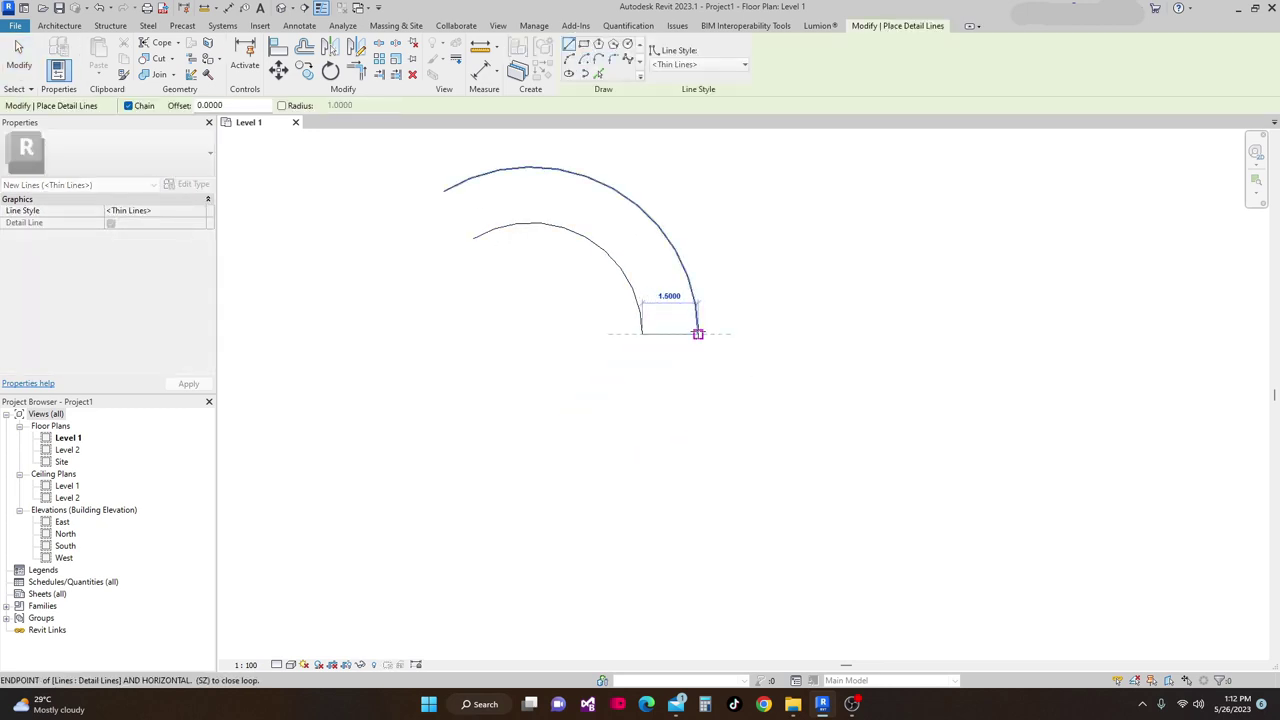
click(697, 334)
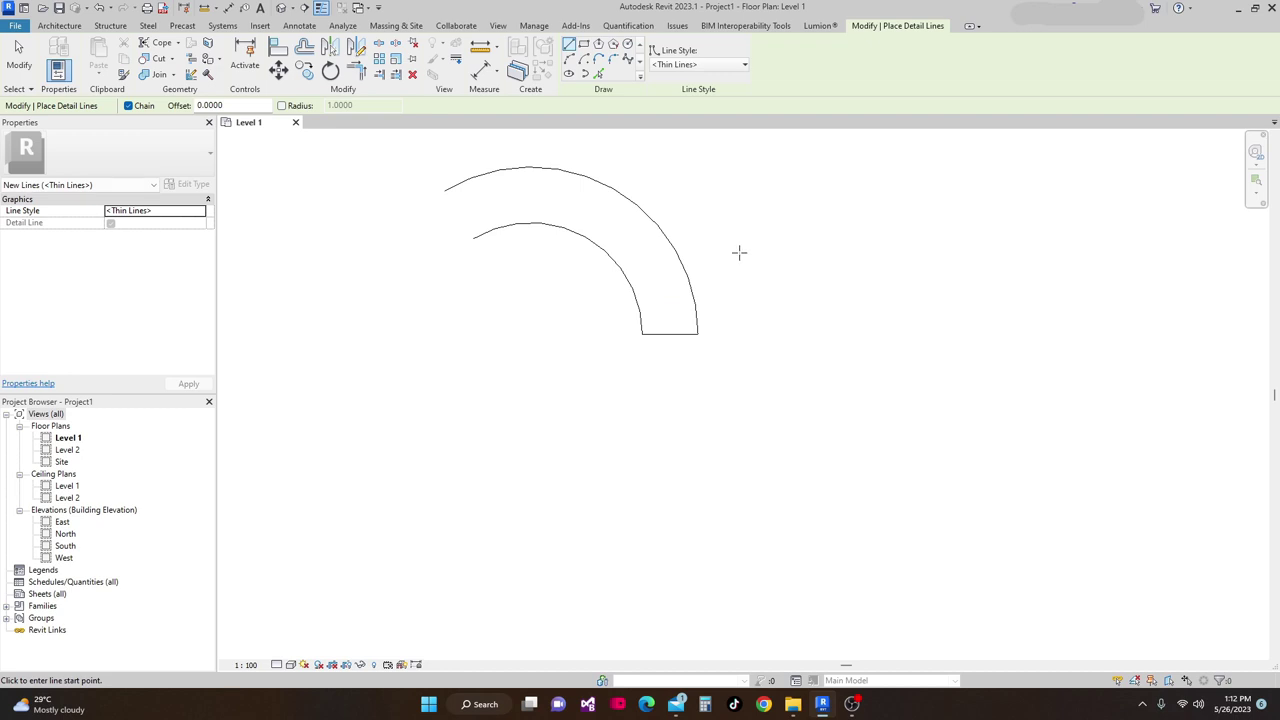
click(629, 45)
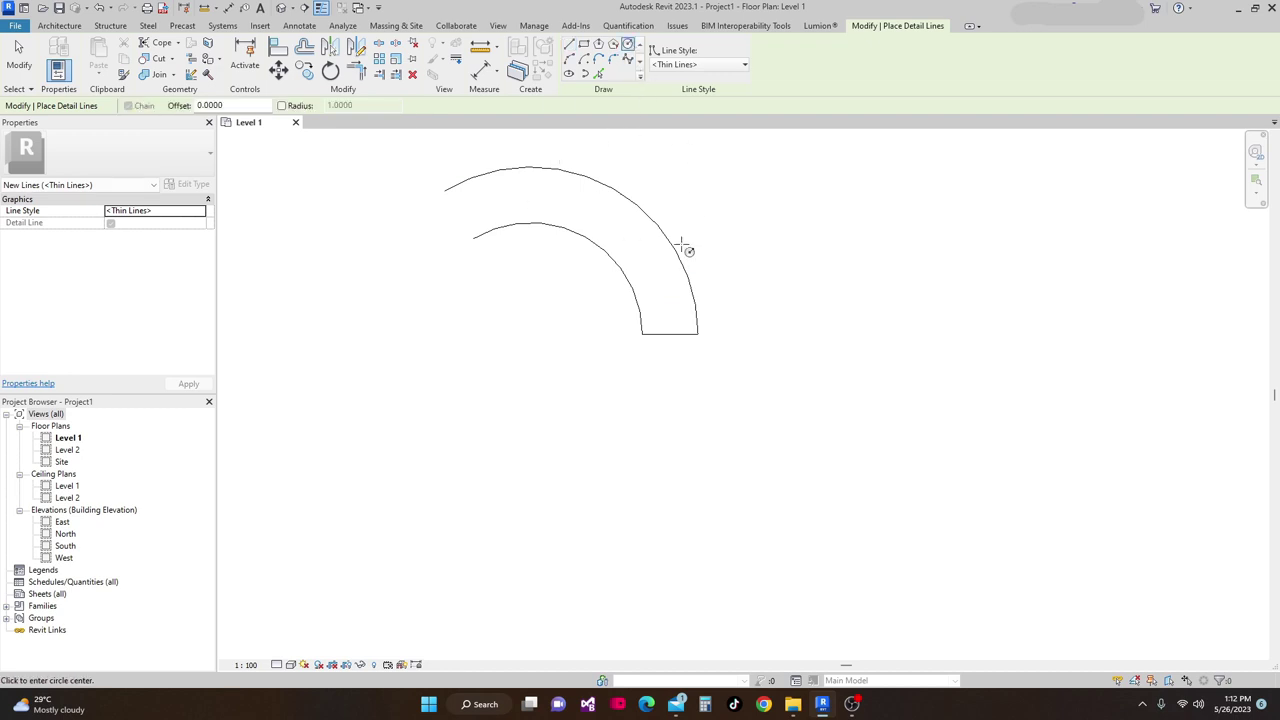
click(670, 334)
scroll(670, 332, up, 8)
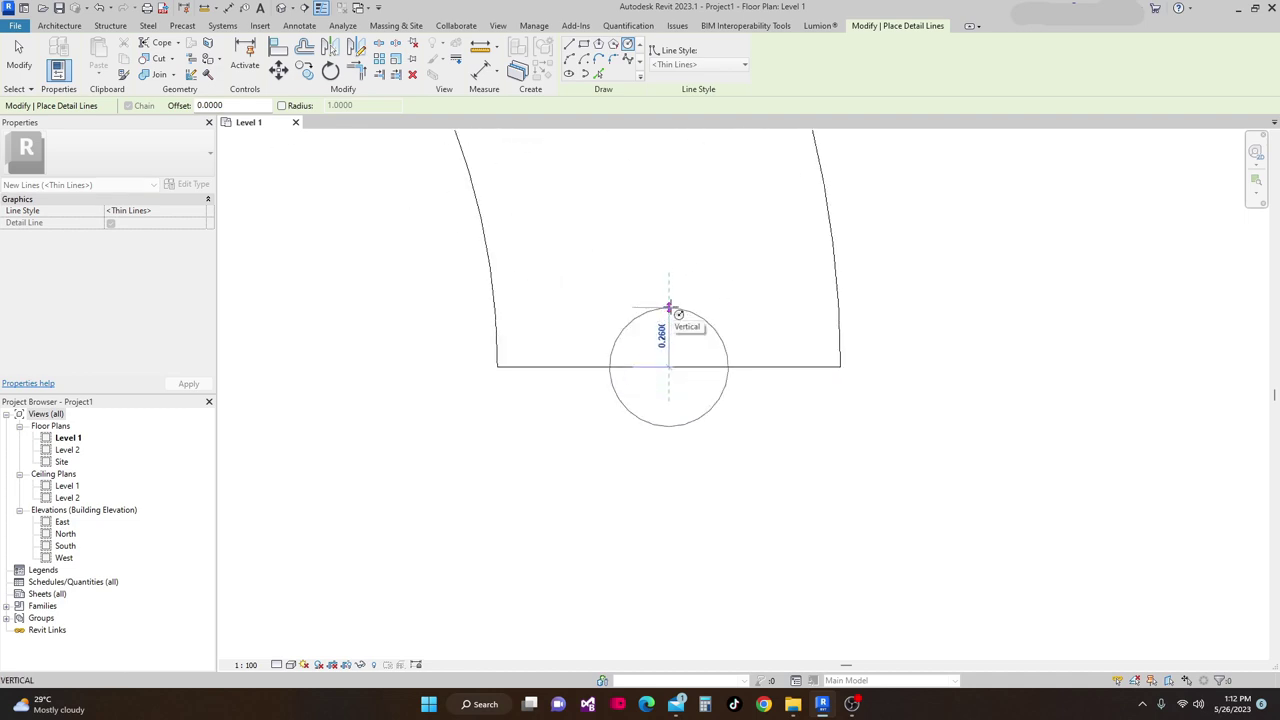
text(.25)
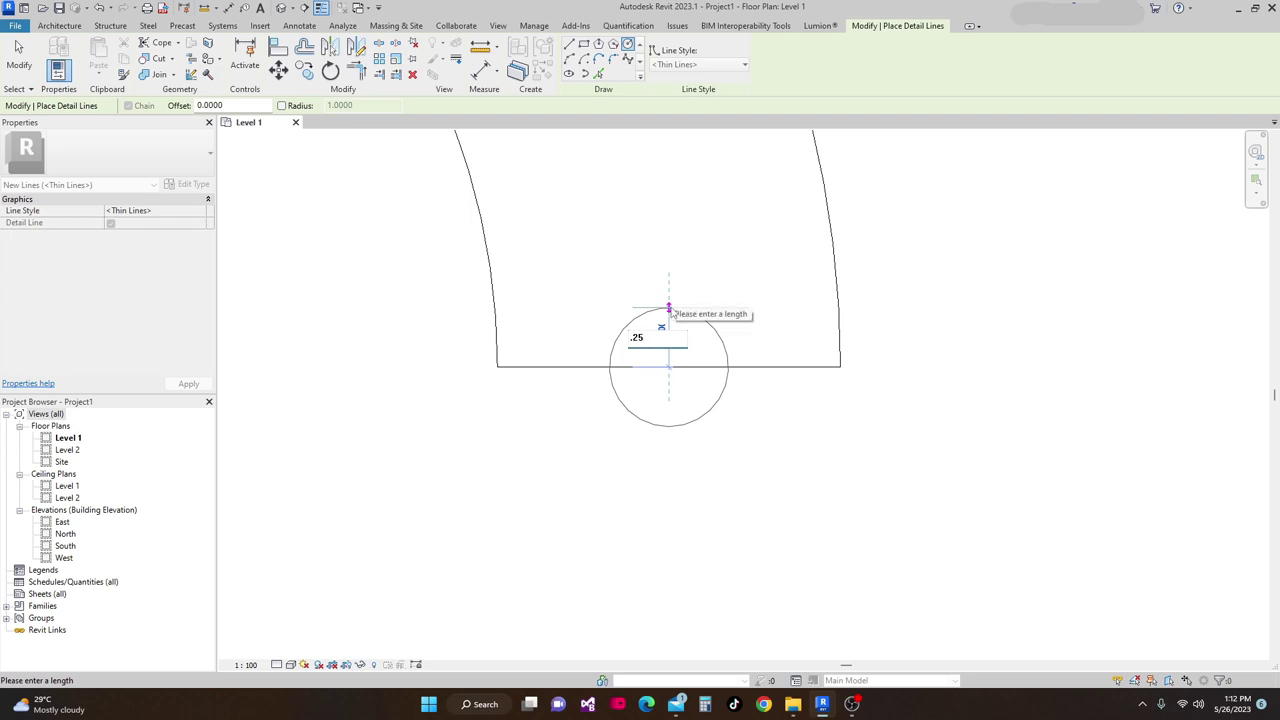
key(Return)
scroll(768, 408, down, 2)
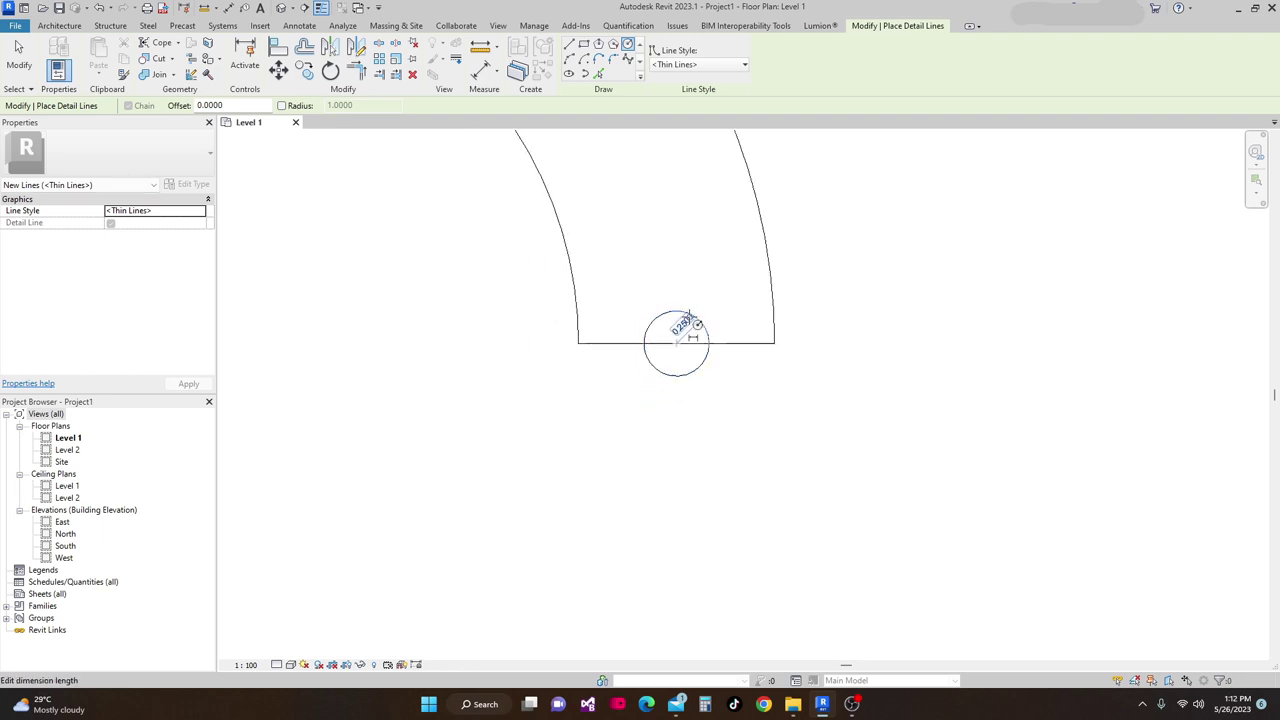
scroll(768, 408, down, 2)
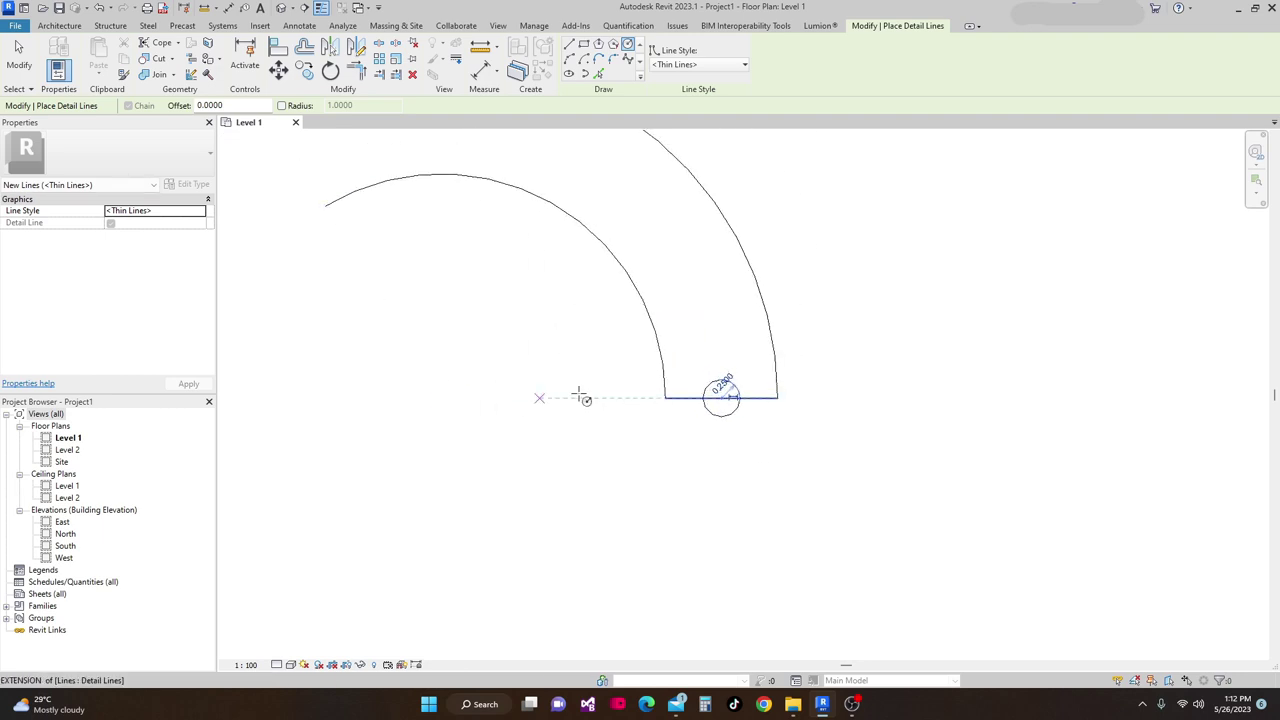
scroll(563, 386, up, 2)
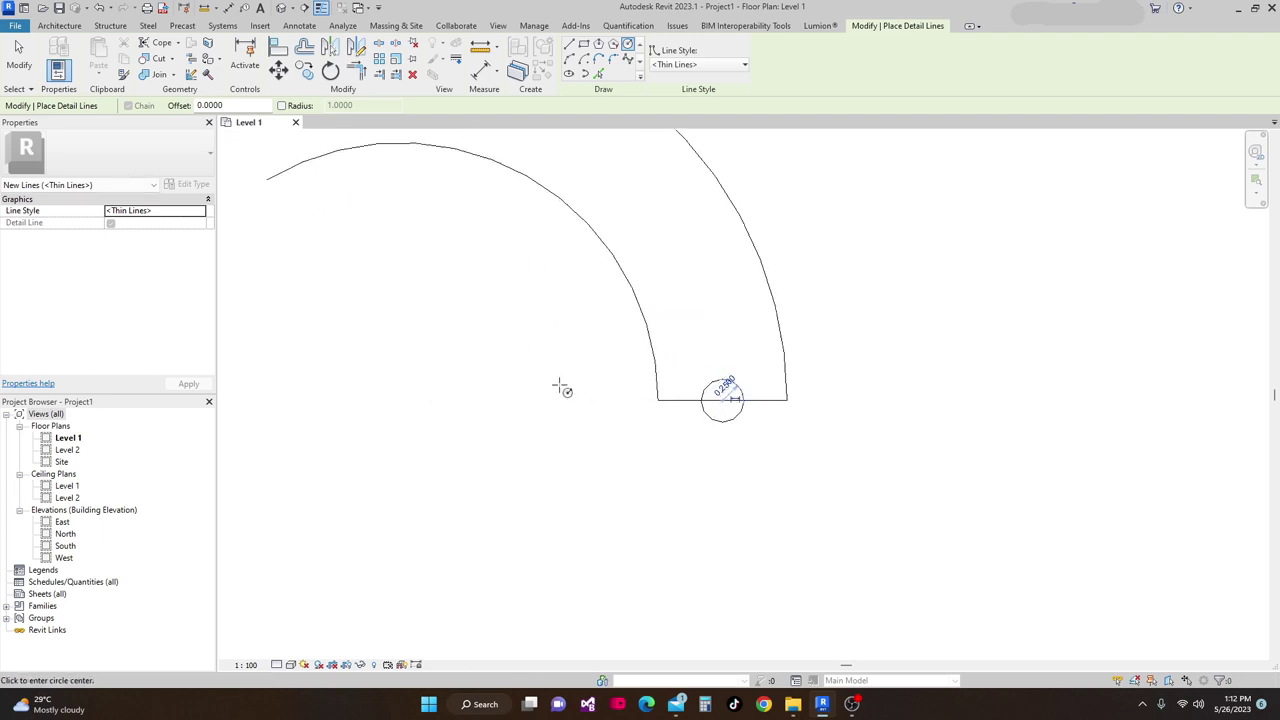
key(Escape)
key(Escape)
click(733, 395)
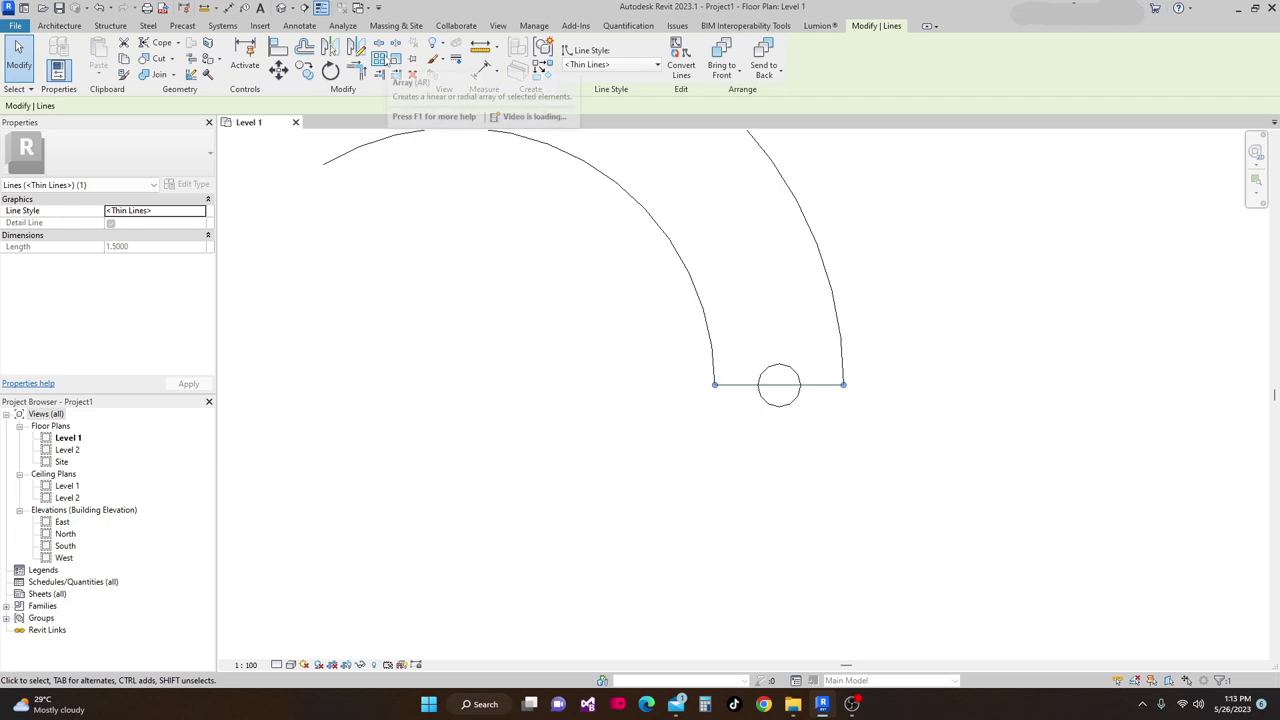
- Radially array the bottom line about the arcs' centre into 22 tread lines
click(383, 59)
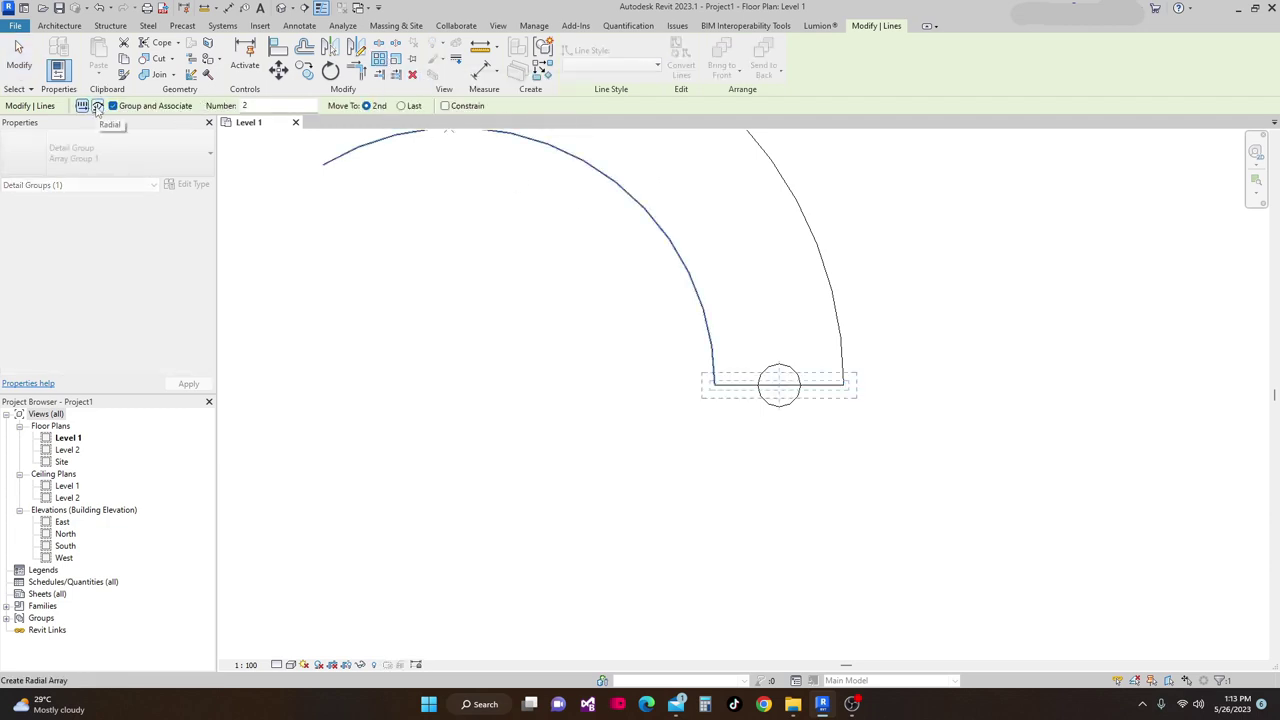
click(98, 107)
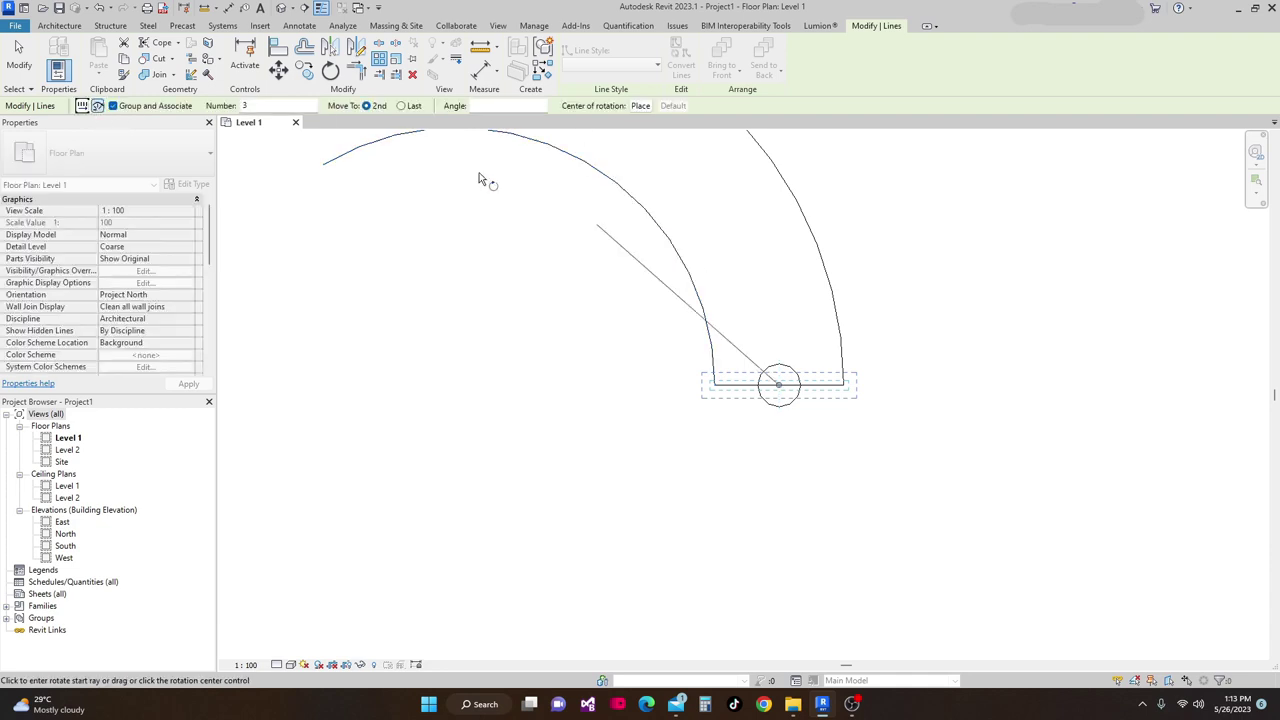
click(647, 110)
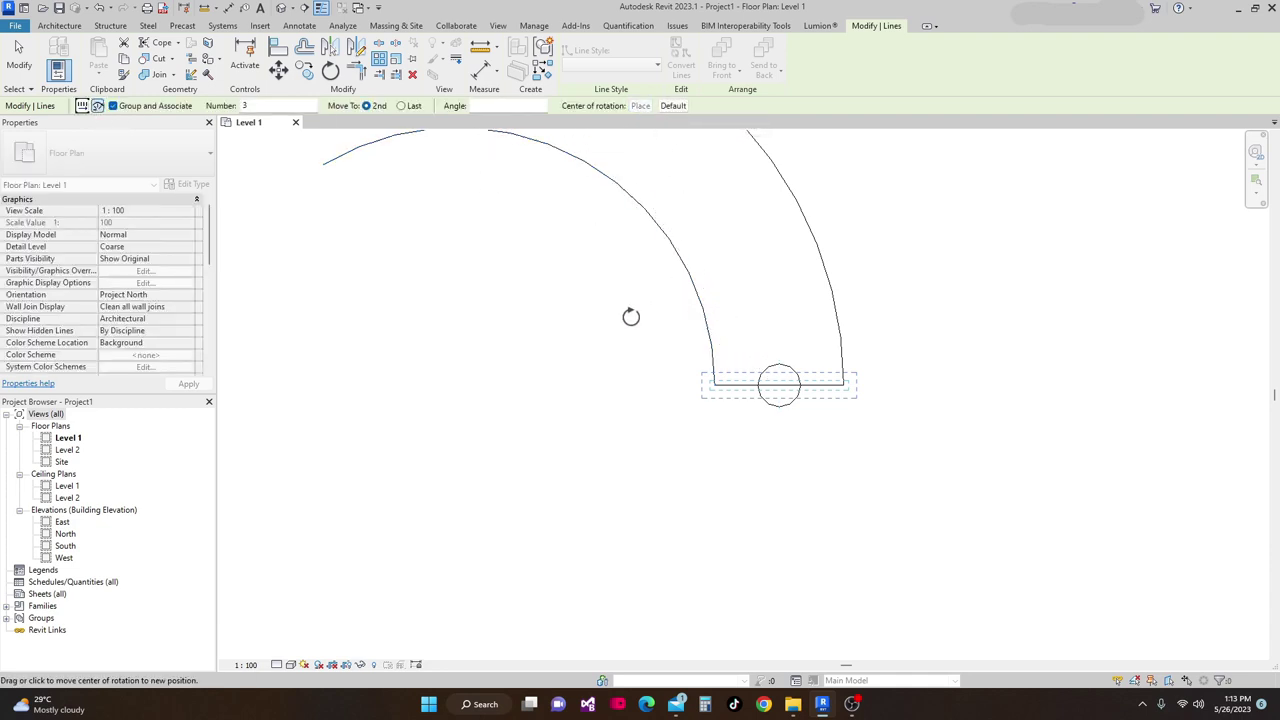
scroll(494, 373, down, 1)
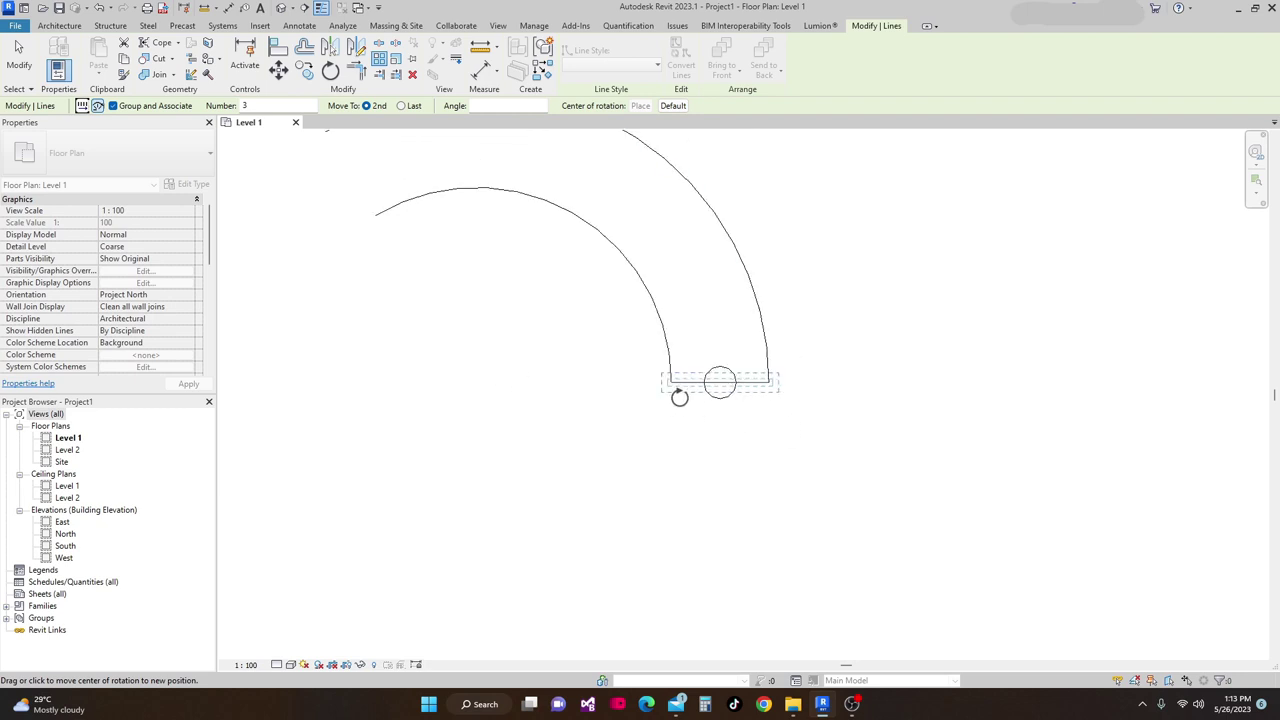
click(475, 381)
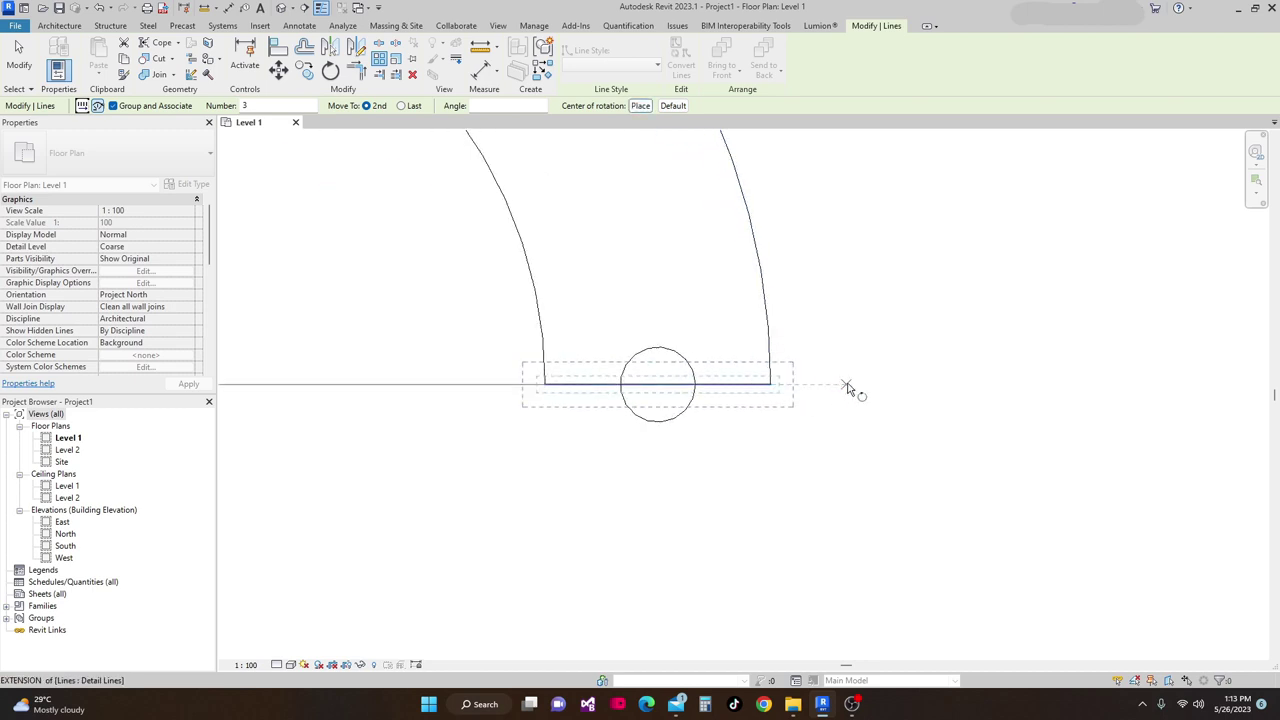
scroll(655, 345, up, 2)
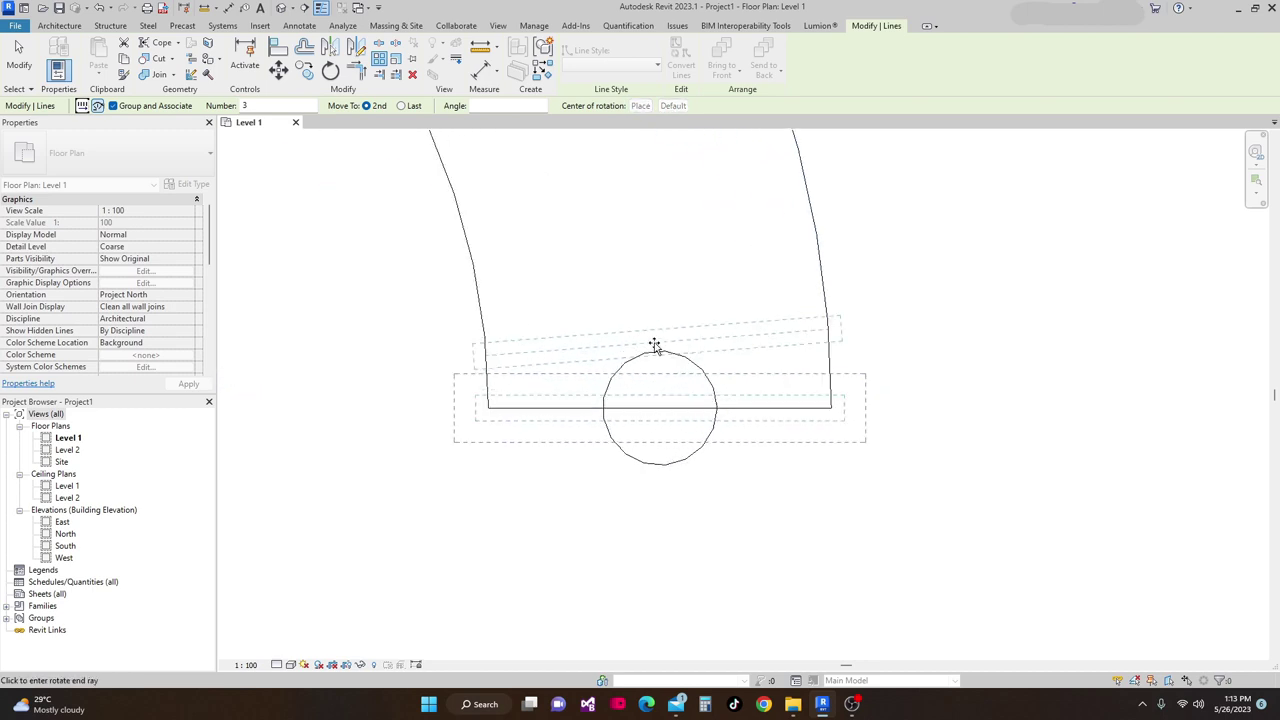
click(659, 356)
scroll(800, 390, down, 4)
scroll(822, 401, down, 2)
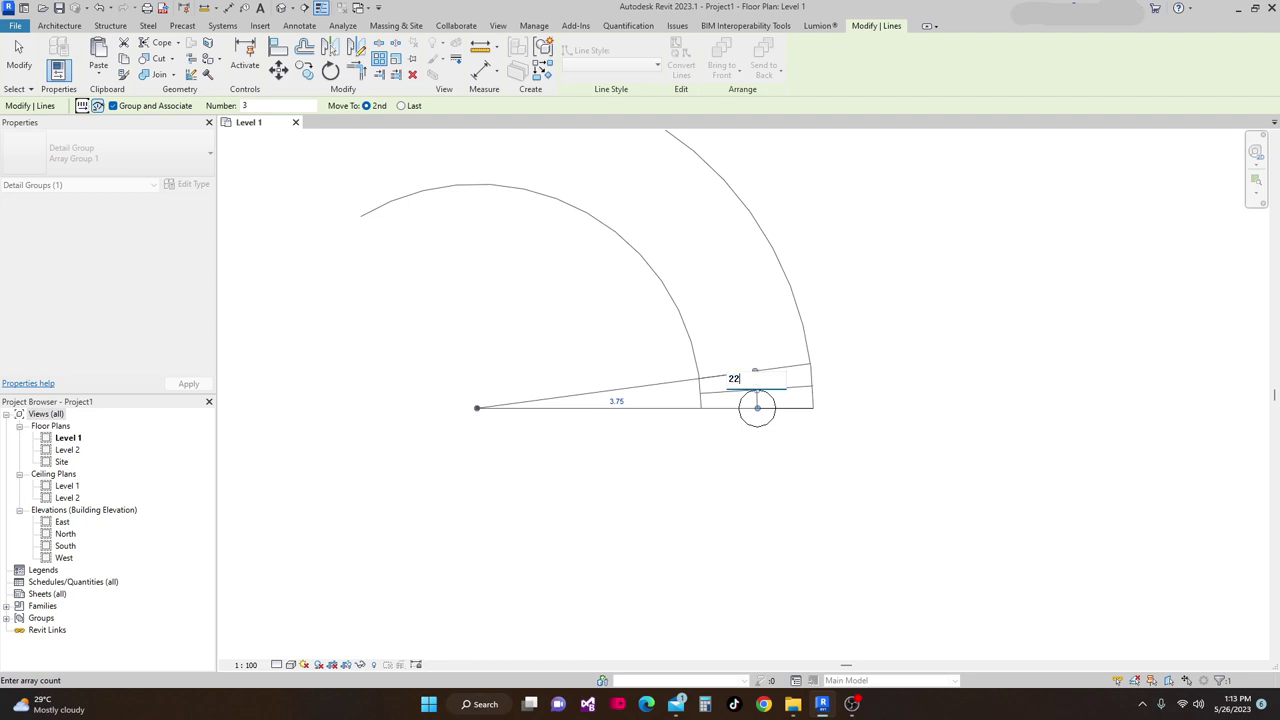
text(22)
key(Return)
scroll(934, 371, down, 2)
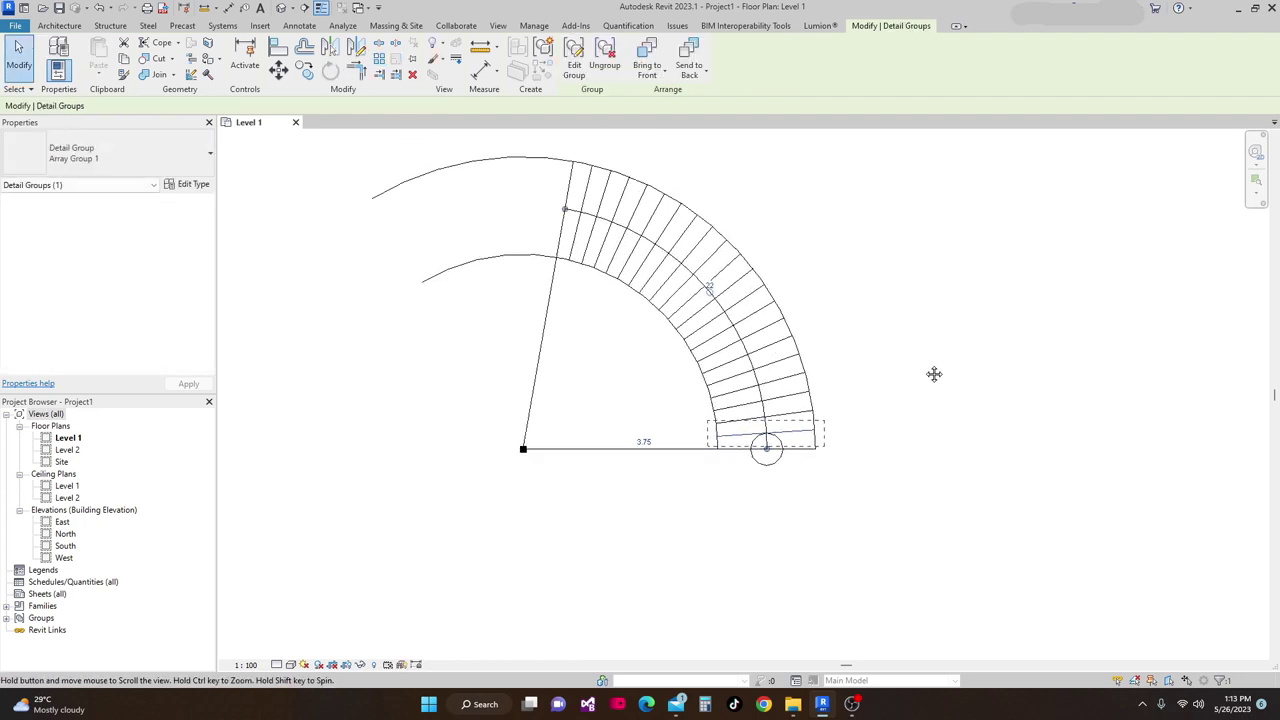
key(Escape)
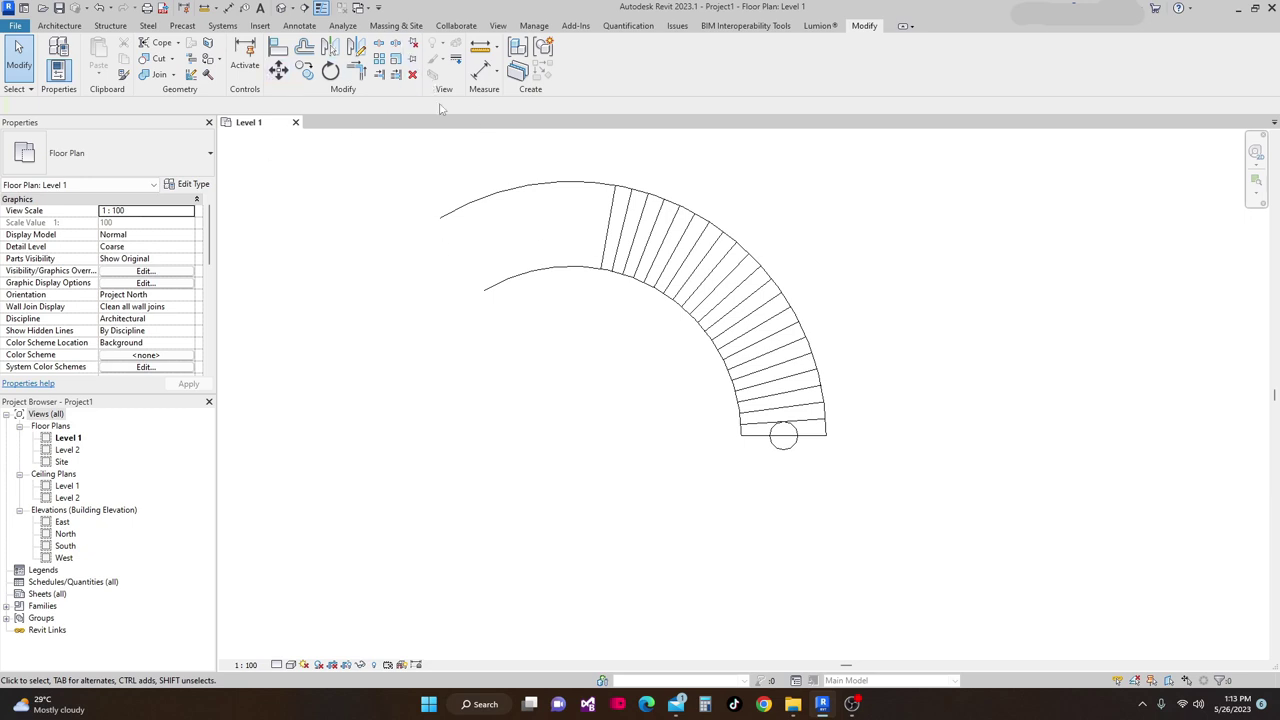
- Trim the outer and inner arcs to corner with the end tread line
click(357, 70)
scroll(618, 180, up, 2)
click(626, 195)
click(608, 206)
scroll(600, 315, up, 2)
click(590, 350)
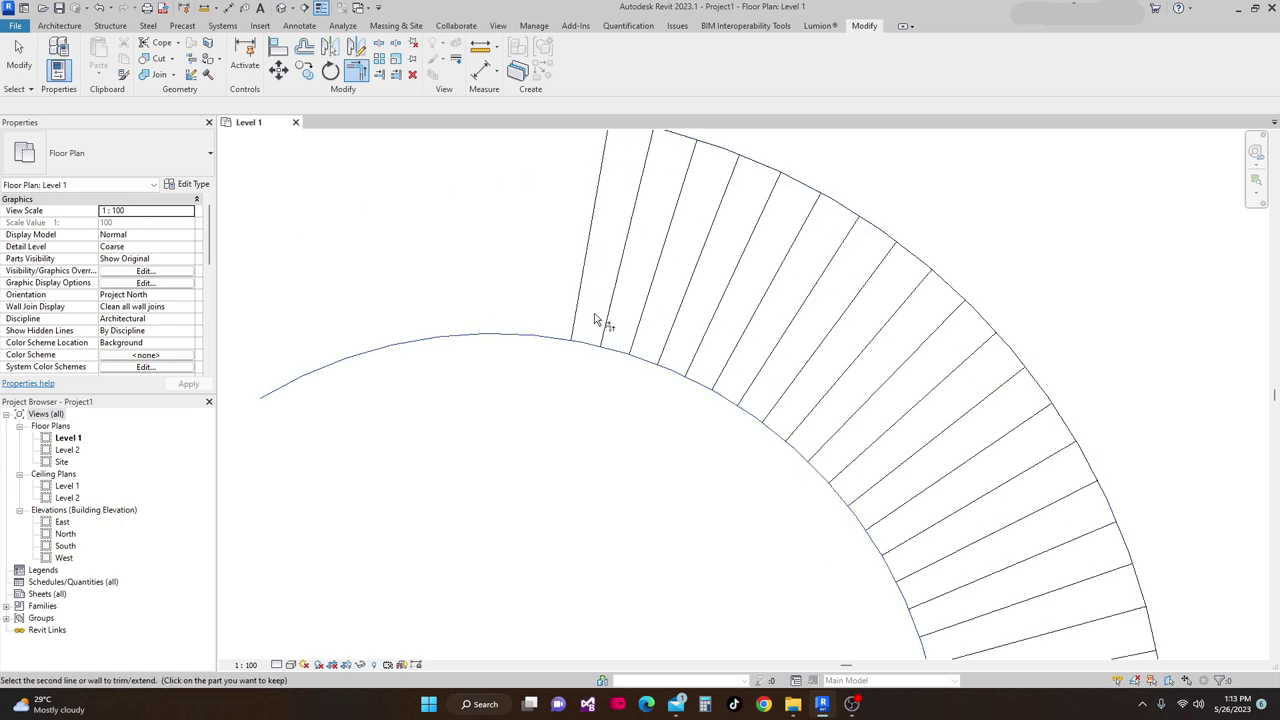
click(578, 322)
scroll(614, 303, down, 3)
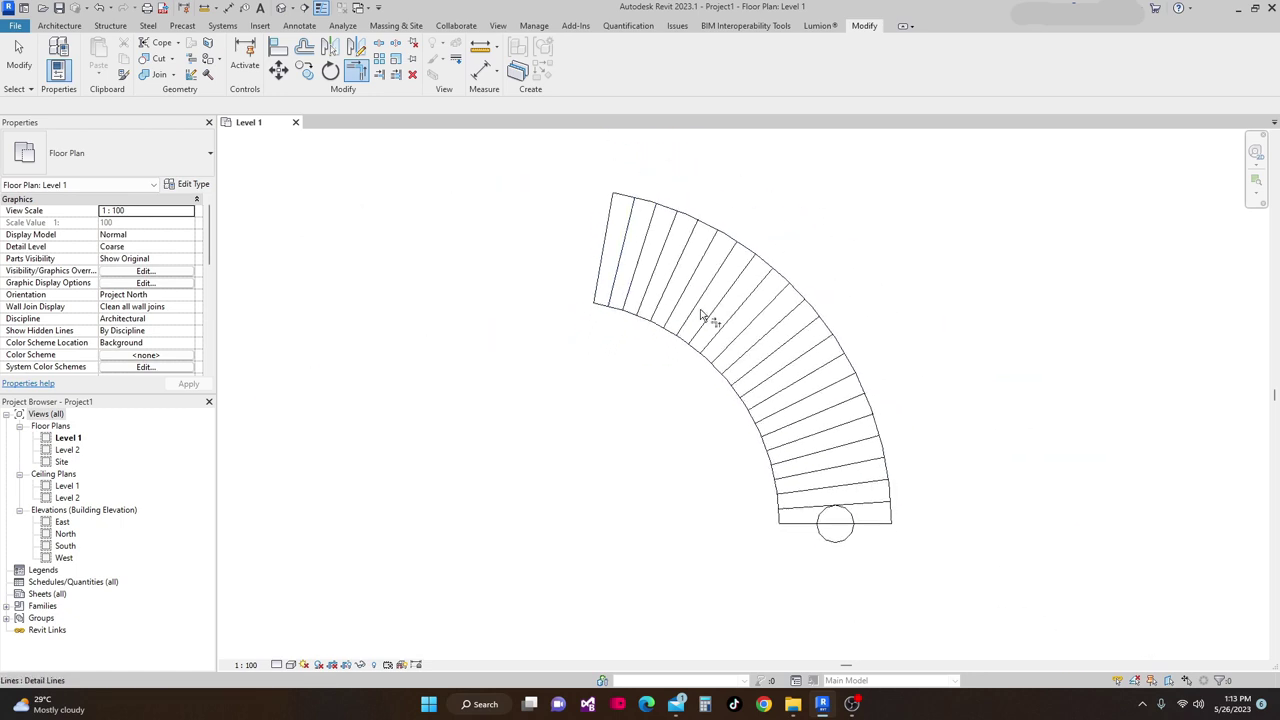
key(Escape)
- Delete the small circle below the stair outline
middle_drag(830, 542, 848, 476)
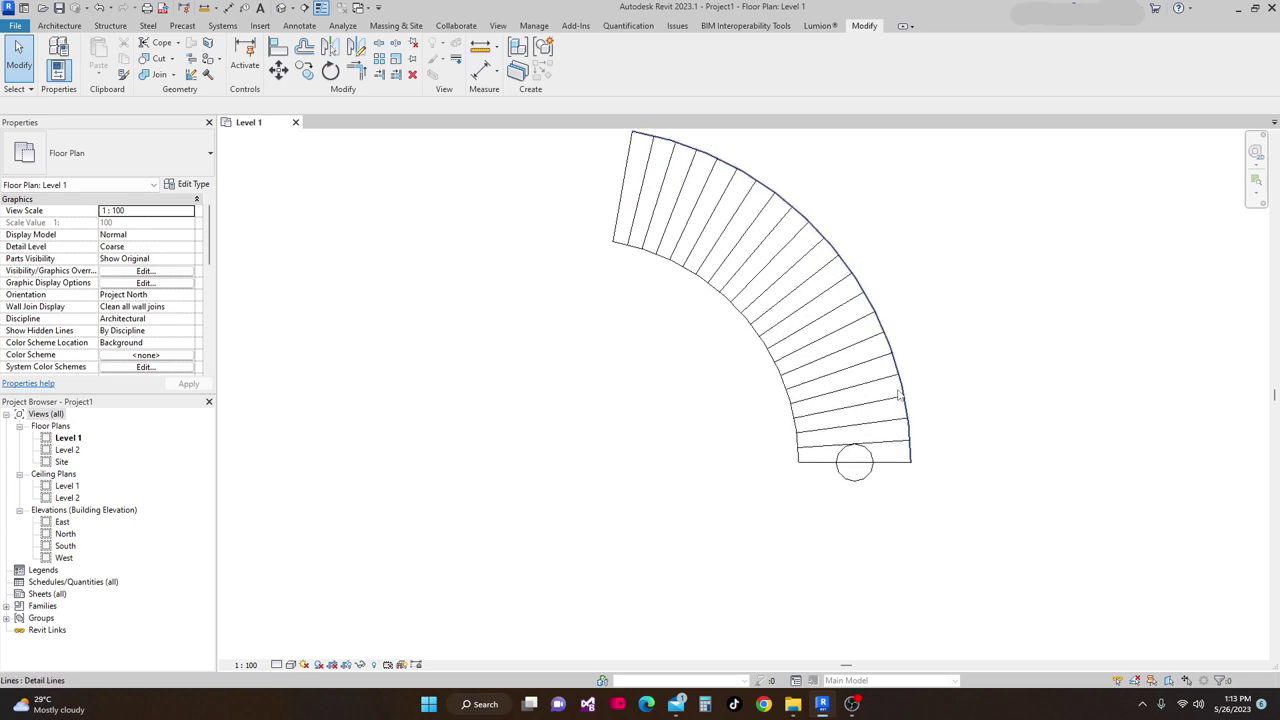
click(848, 478)
key(Delete)
middle_drag(789, 437, 757, 399)
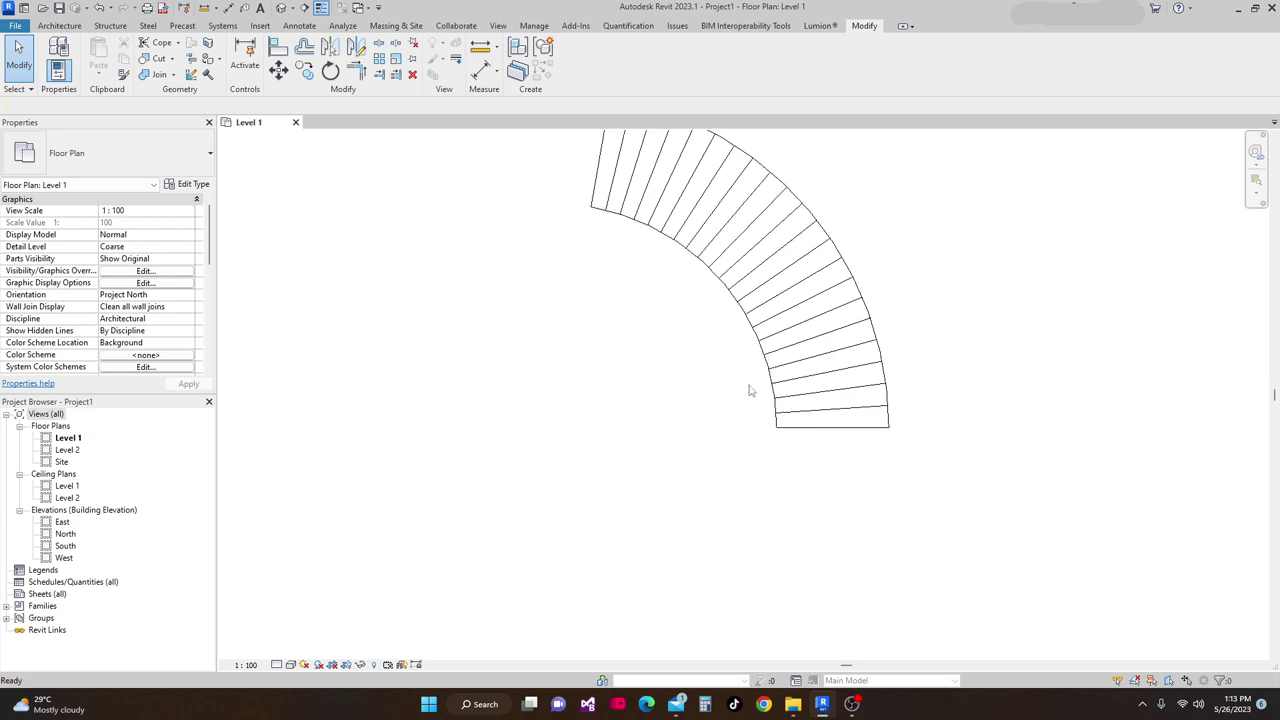
click(59, 25)
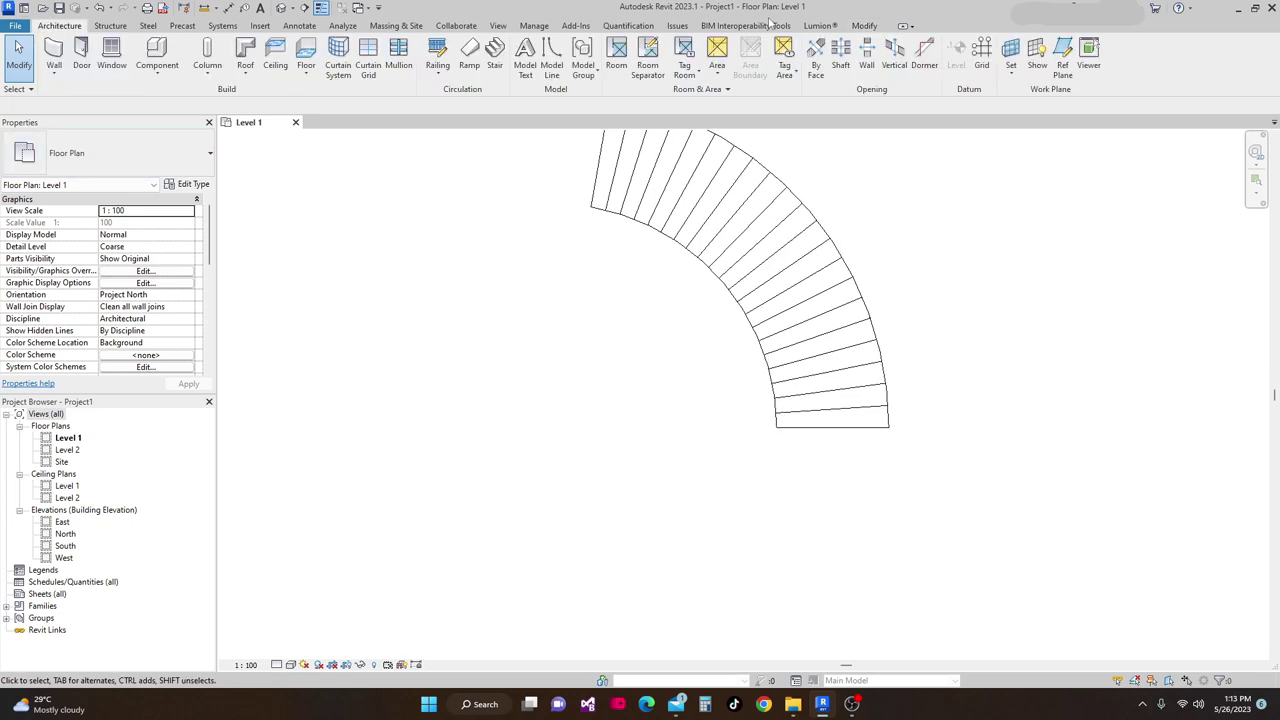
- Start a sketched stair run and pick the inner and outer arcs as its boundaries
click(496, 64)
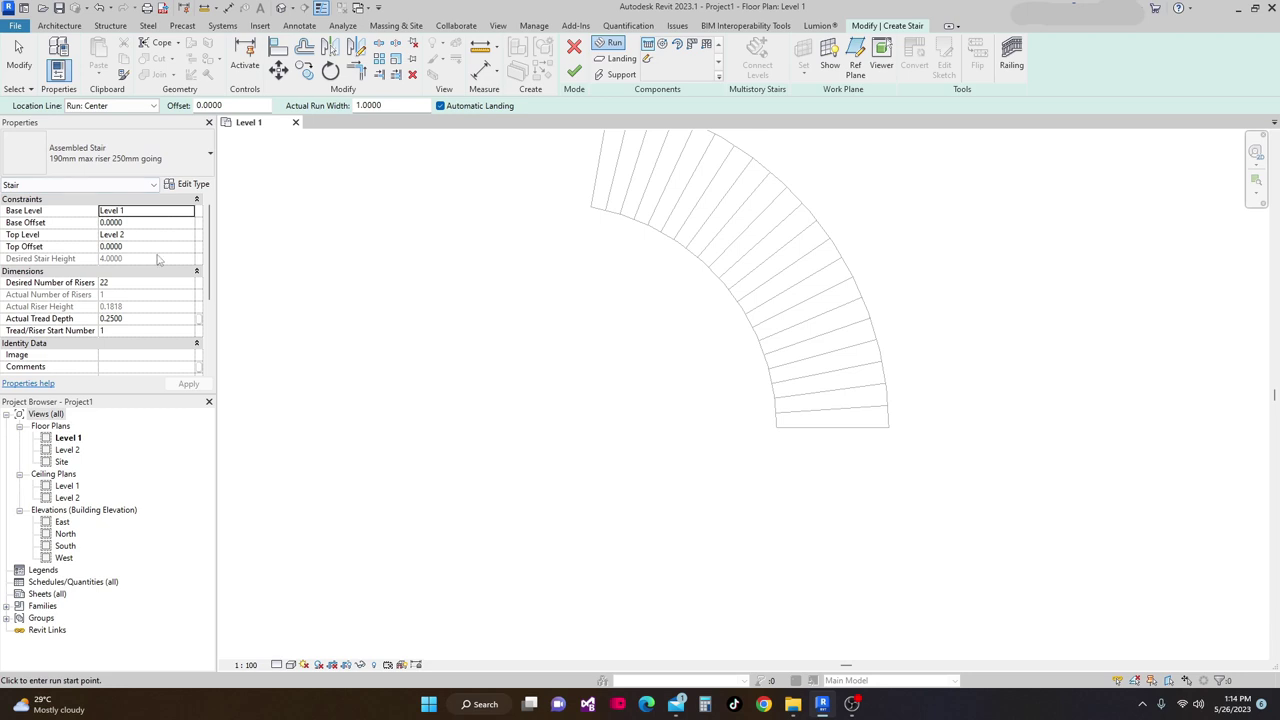
click(647, 61)
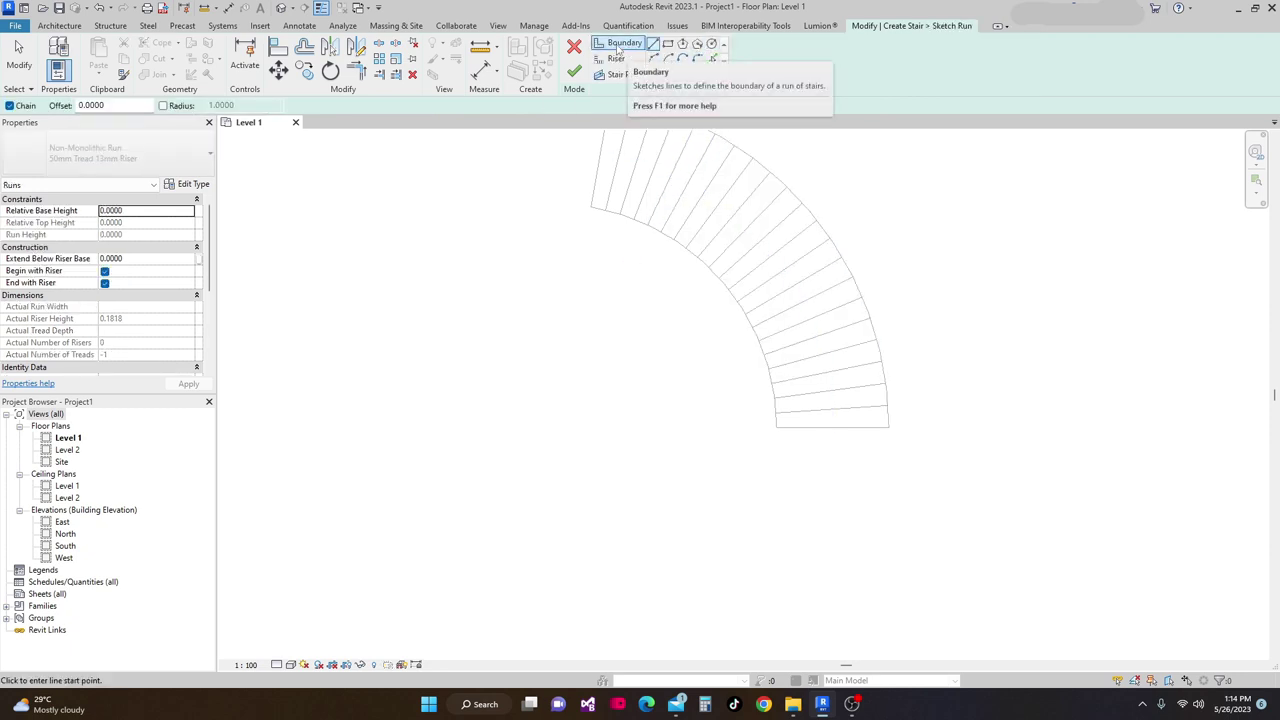
click(712, 60)
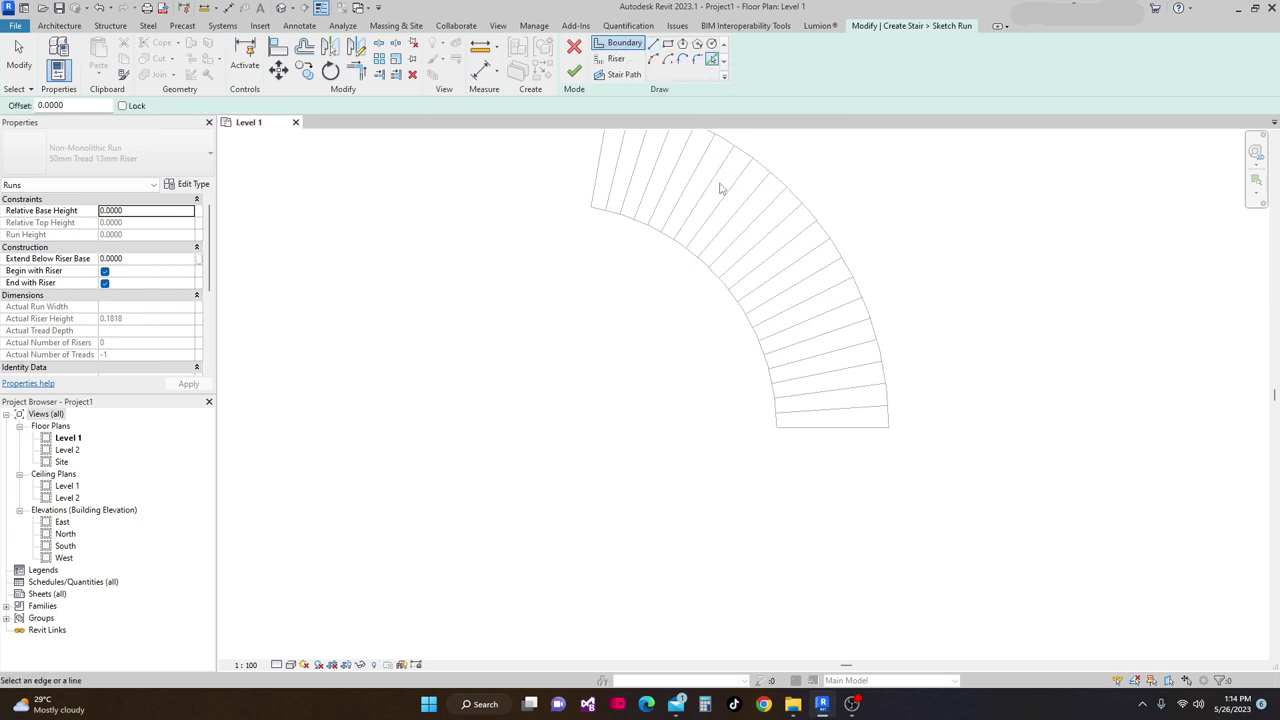
click(692, 258)
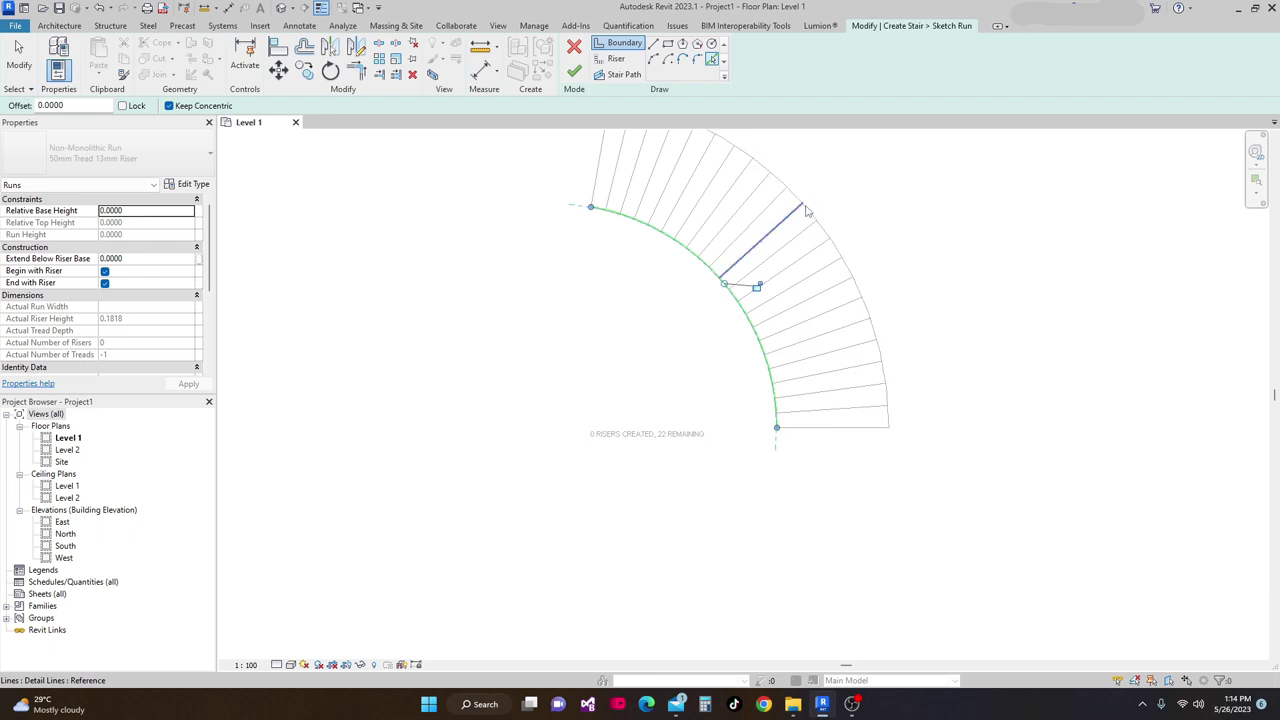
click(810, 211)
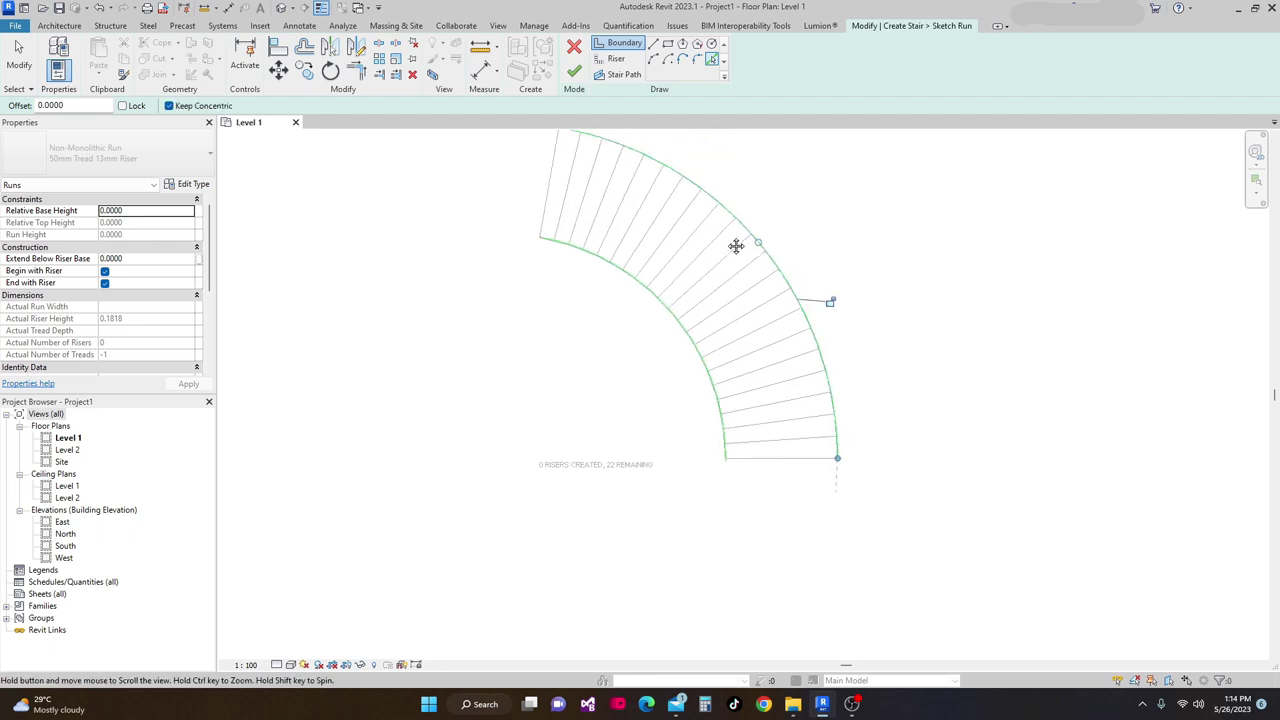
click(612, 60)
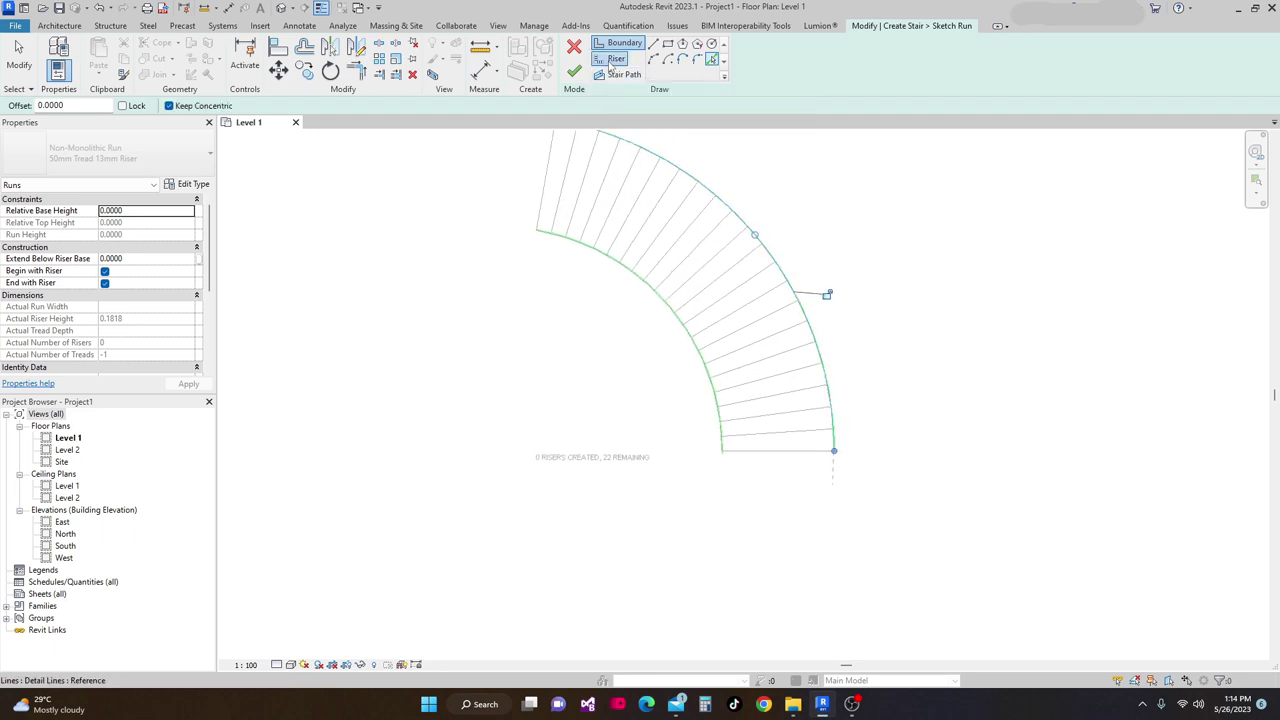
- Pick the bottom line and the first eight lower tread lines as risers
click(715, 60)
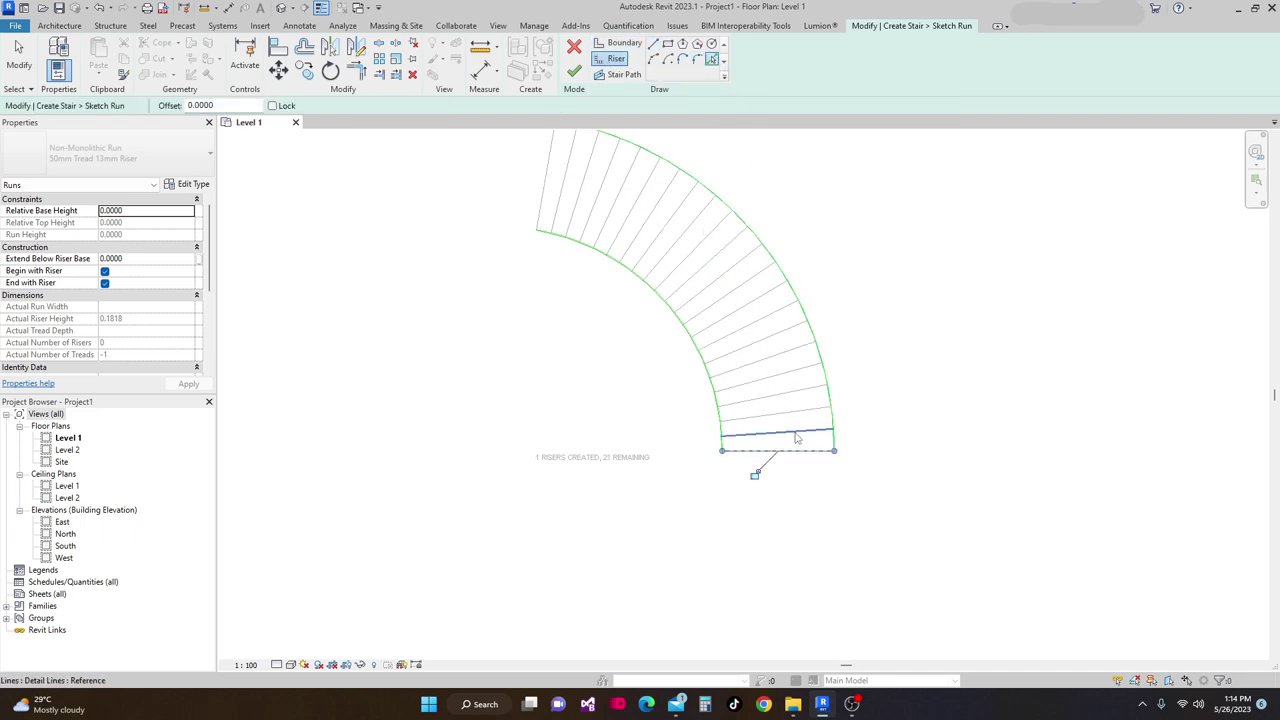
scroll(797, 437, up, 2)
click(801, 436)
click(773, 409)
click(751, 390)
click(745, 369)
click(731, 346)
click(718, 334)
click(705, 318)
click(680, 298)
click(685, 280)
- Pick the remaining upper tread lines as risers, completing all 22
middle_drag(660, 266, 731, 366)
click(731, 366)
click(712, 346)
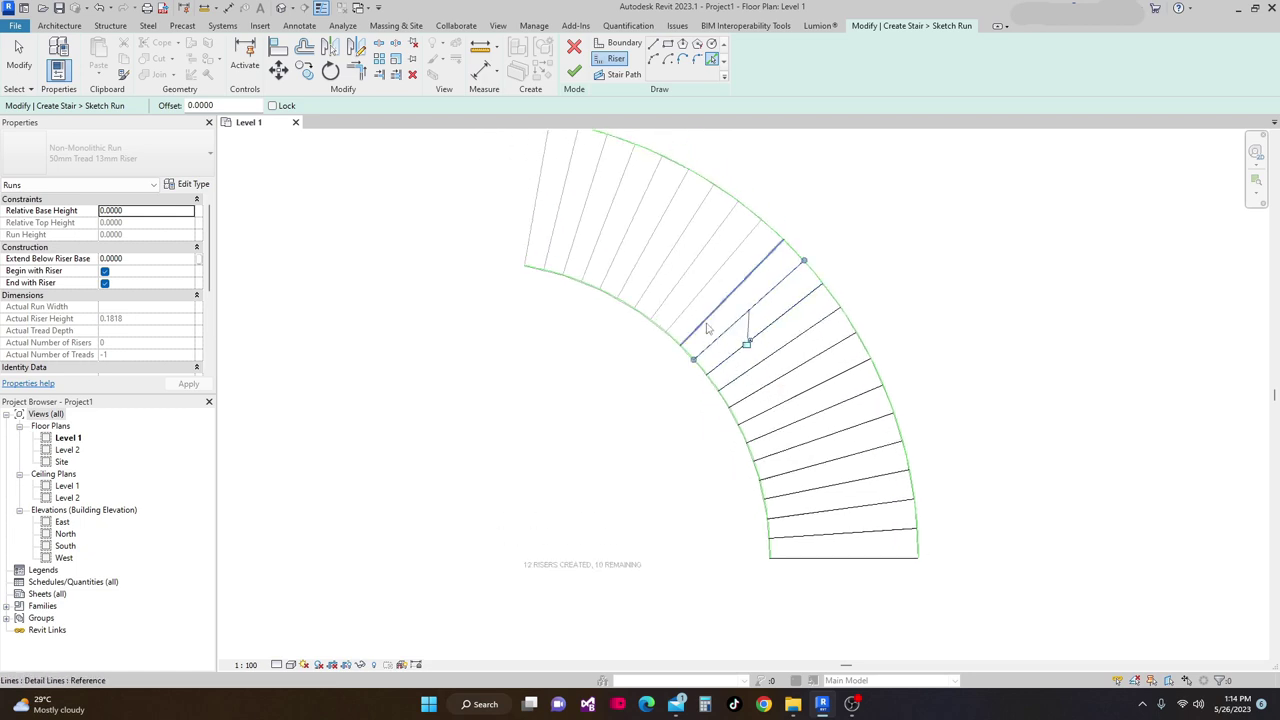
click(706, 326)
click(688, 312)
click(668, 300)
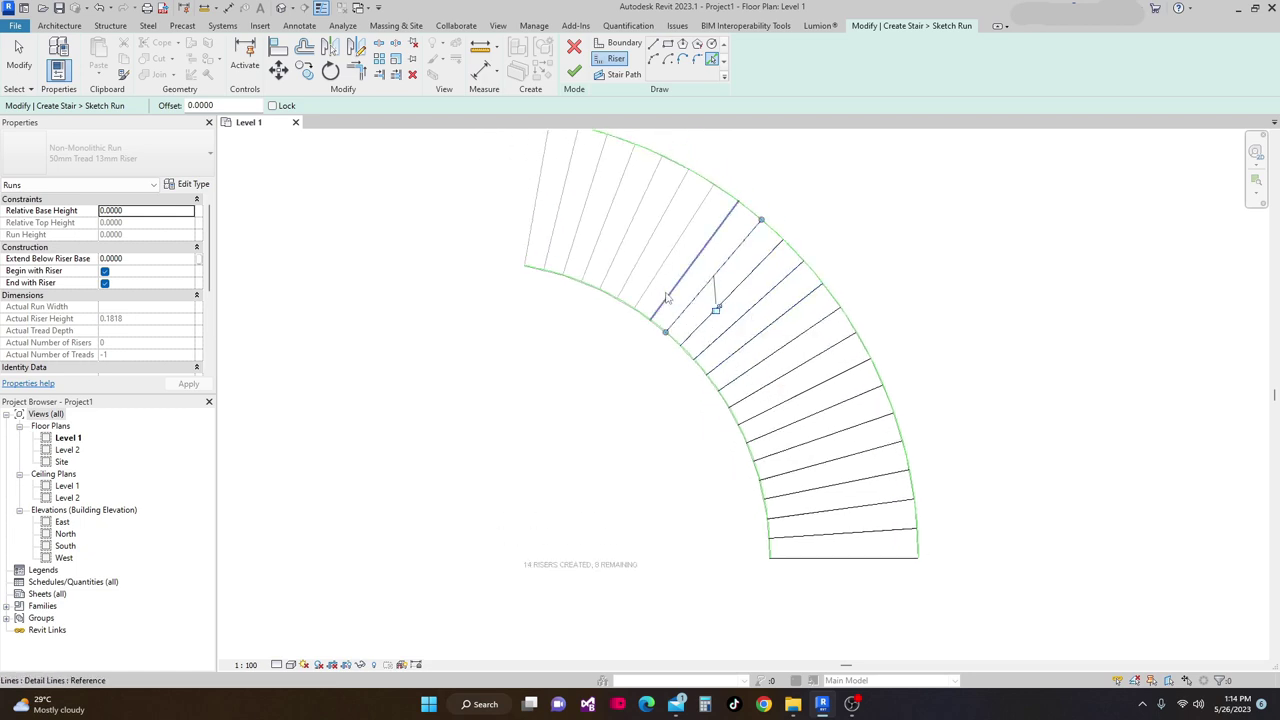
click(649, 290)
click(622, 277)
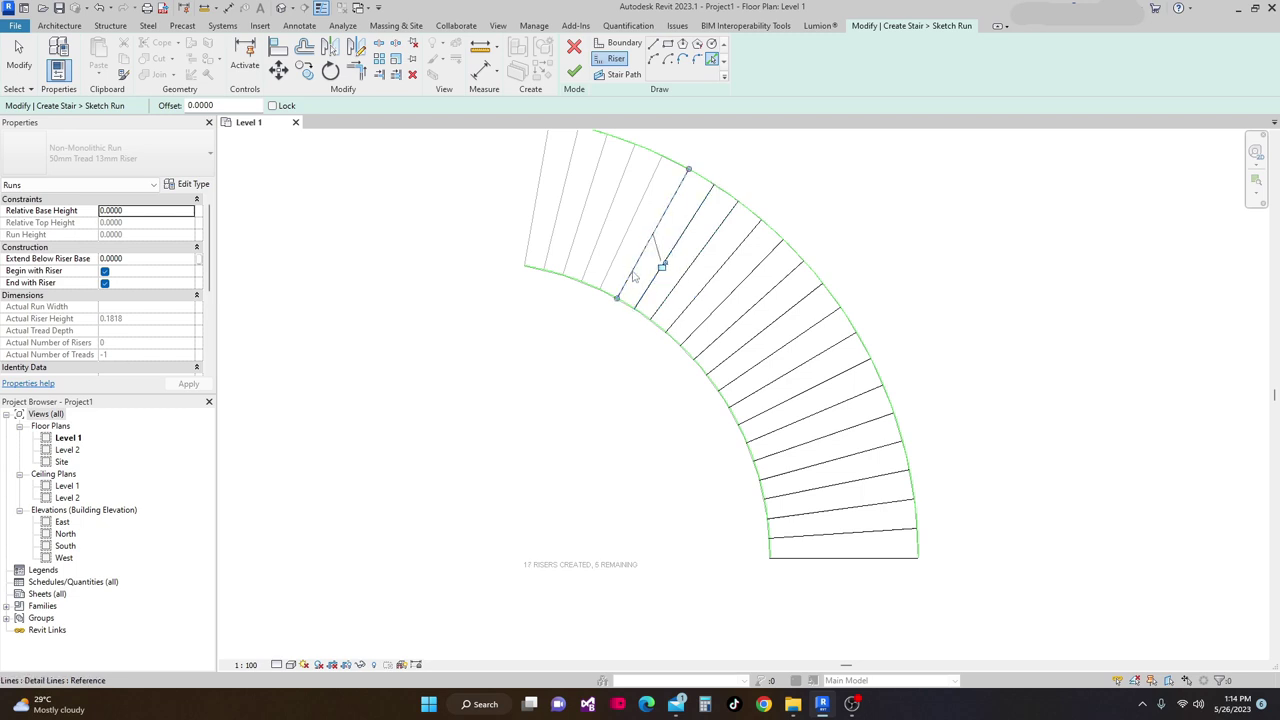
click(605, 276)
click(589, 262)
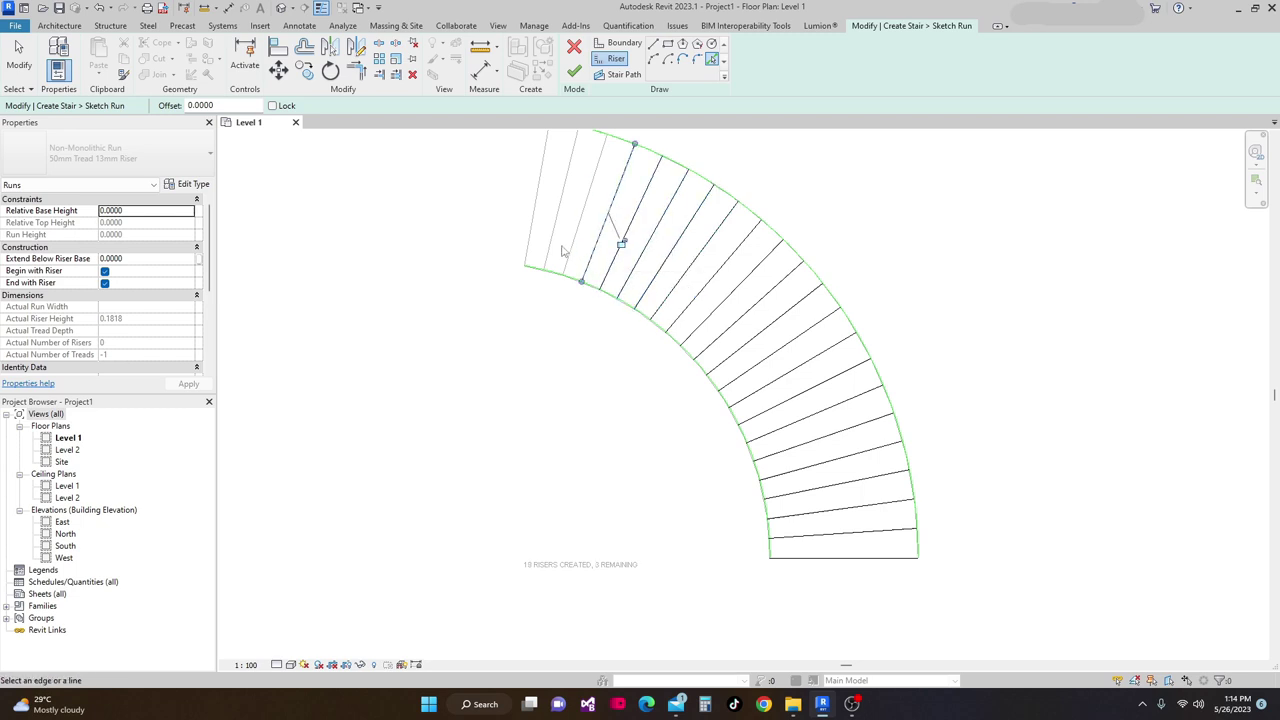
click(562, 254)
click(559, 250)
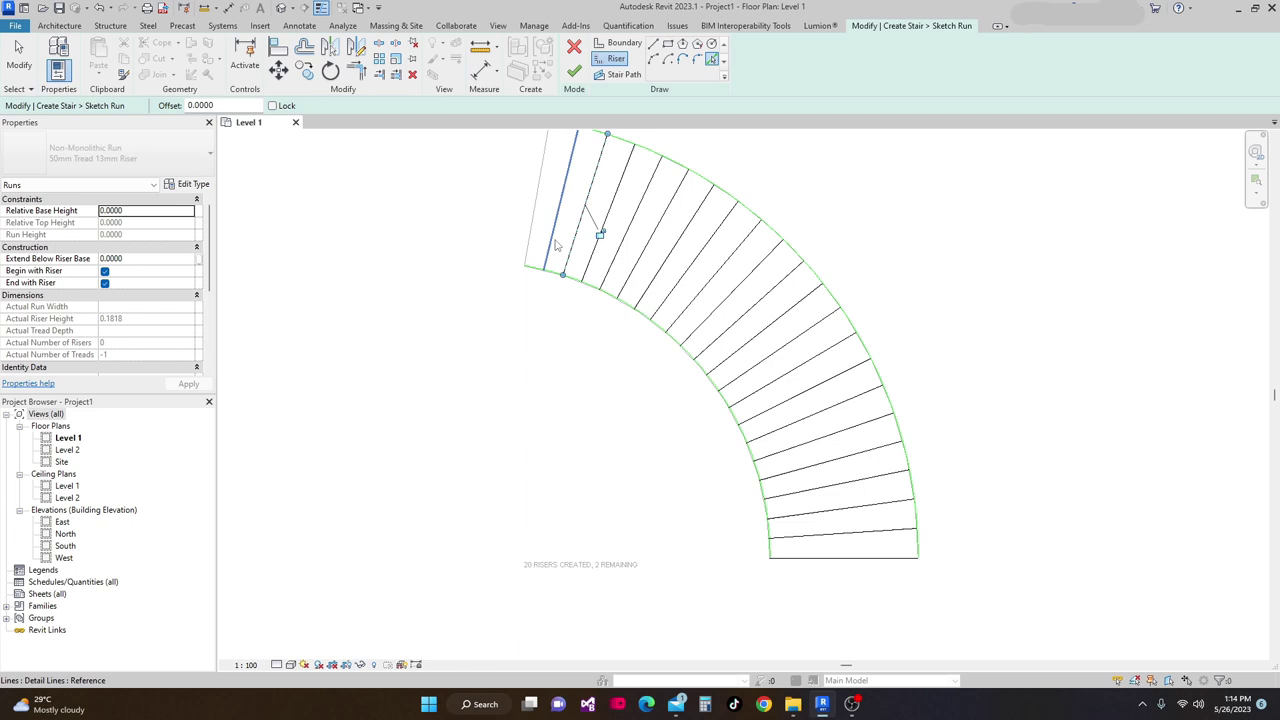
click(549, 272)
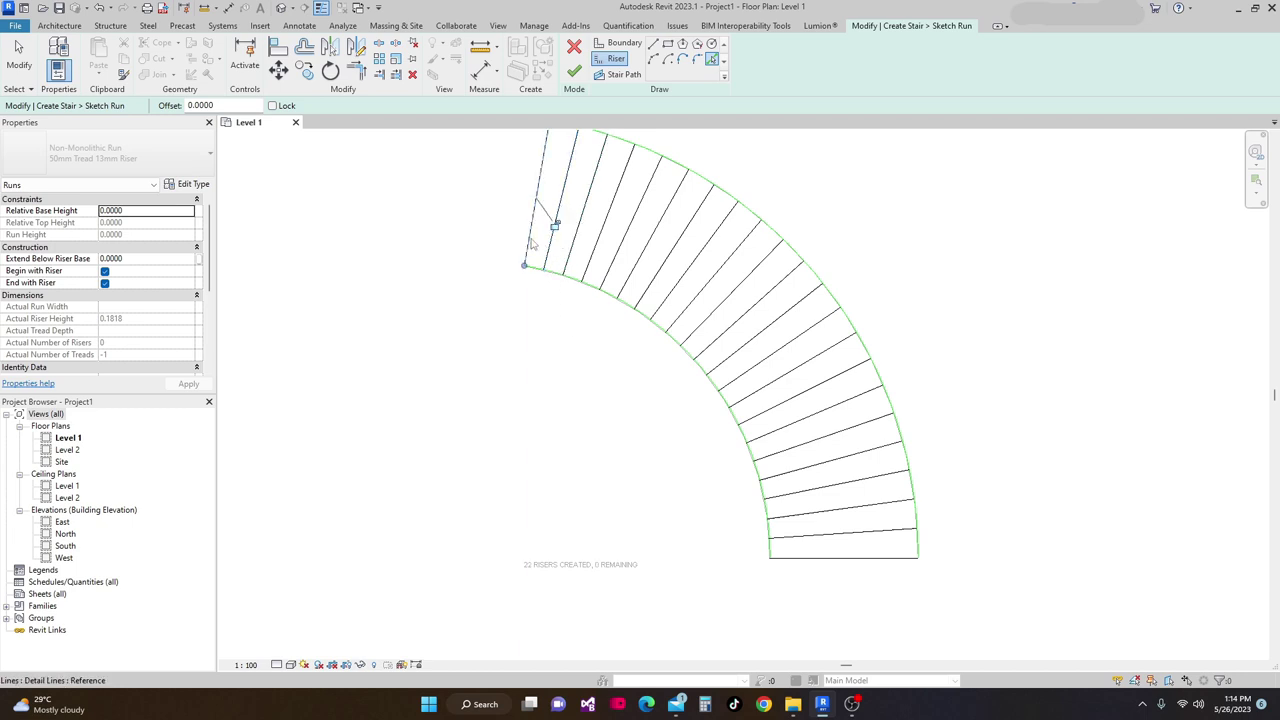
middle_drag(606, 440, 577, 377)
scroll(590, 390, down, 2)
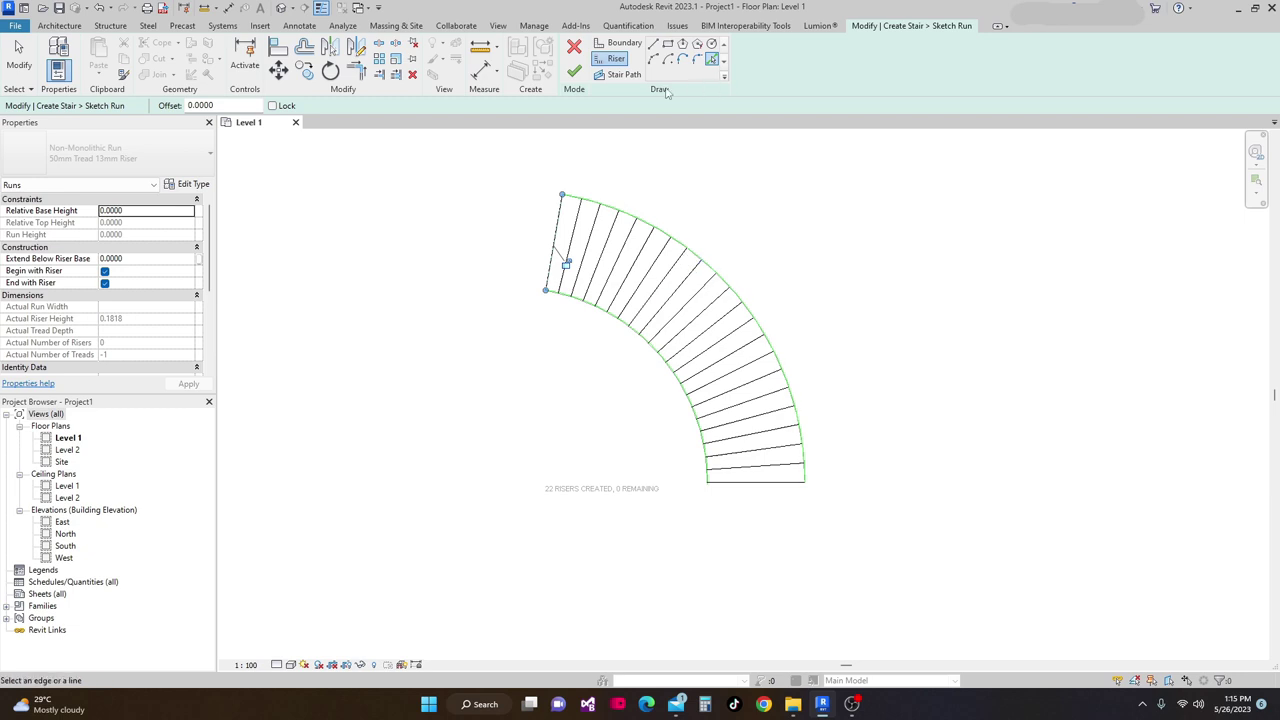
click(620, 74)
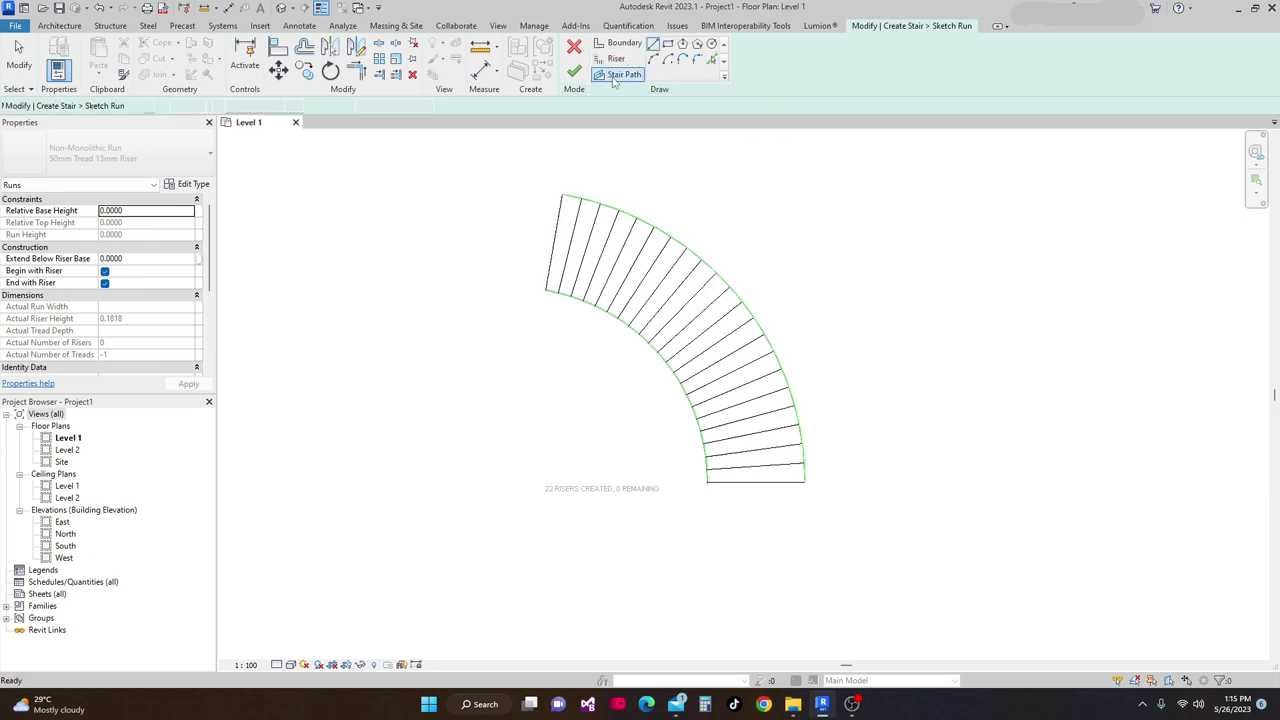
- Sketch a centre-ends arc stair path from the curve centre across the run, then finish the curved stair
click(668, 60)
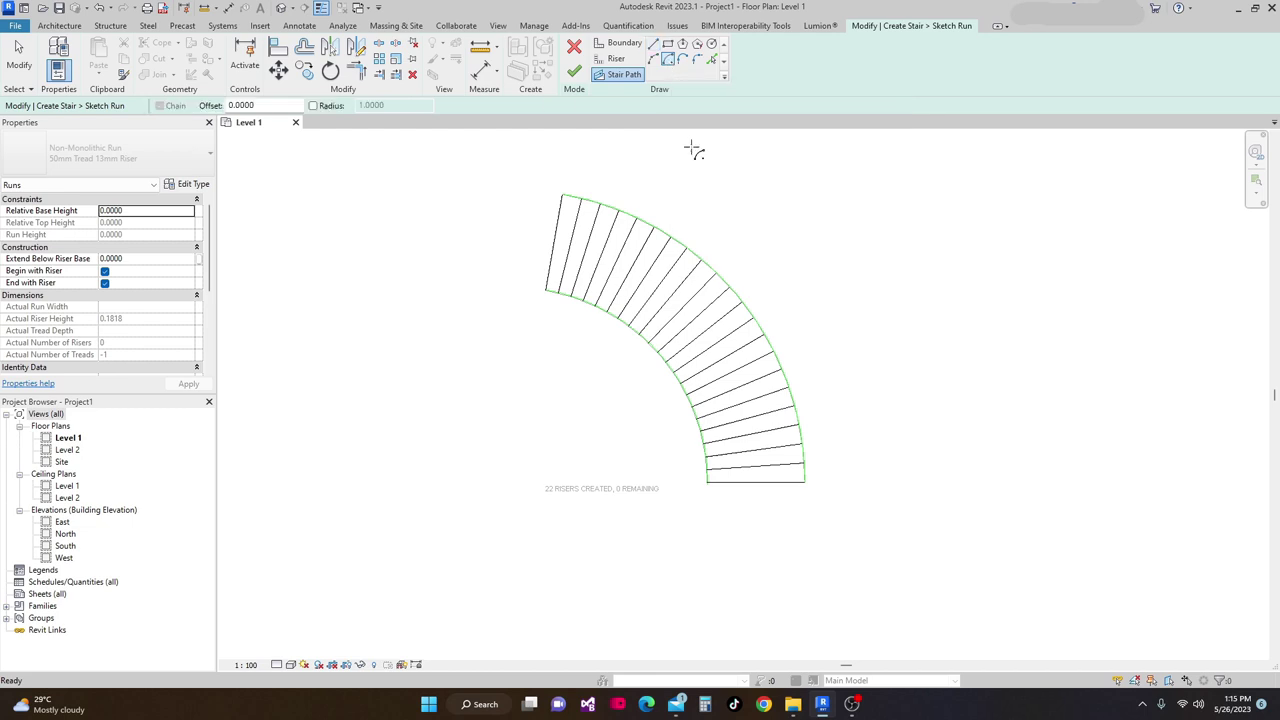
click(512, 485)
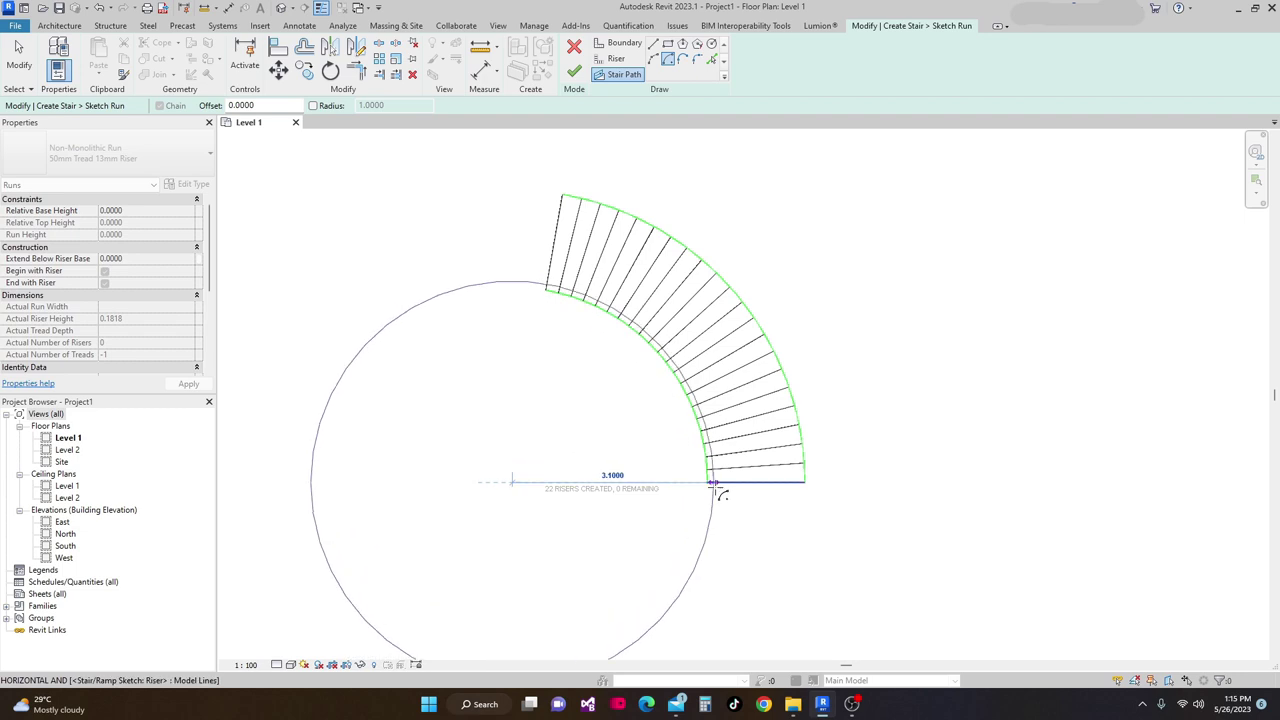
click(756, 483)
click(548, 278)
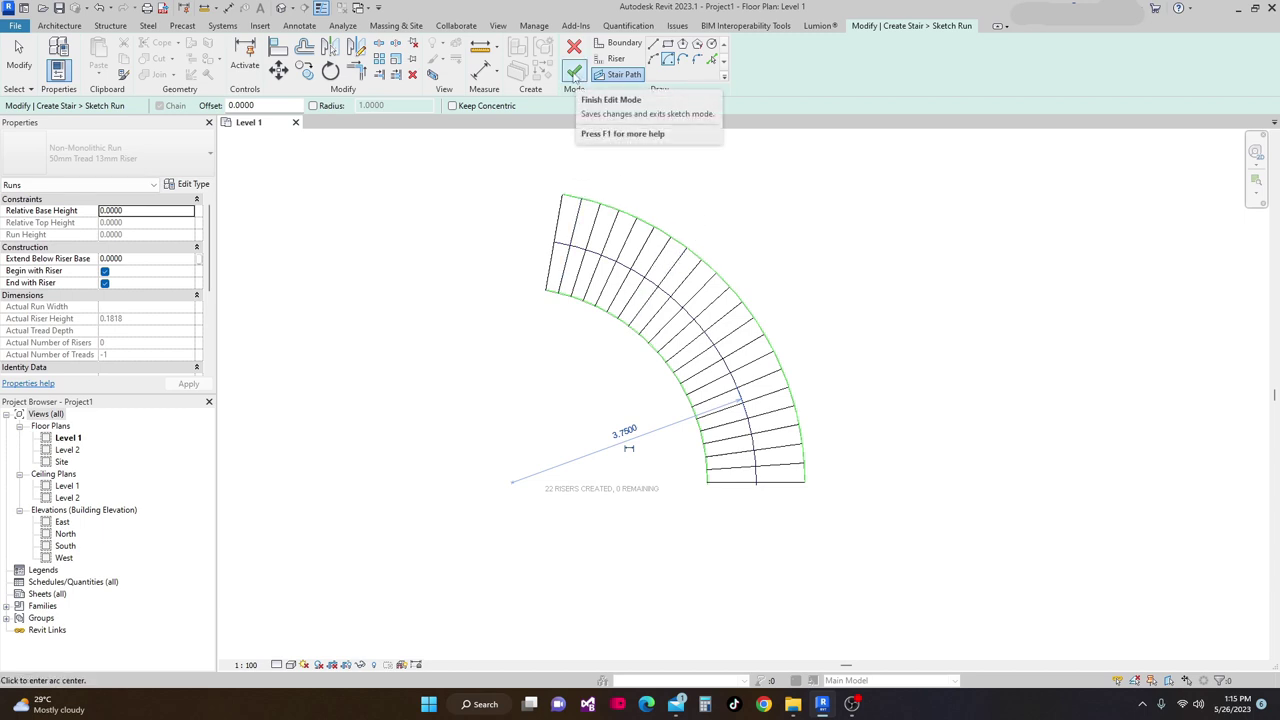
click(574, 74)
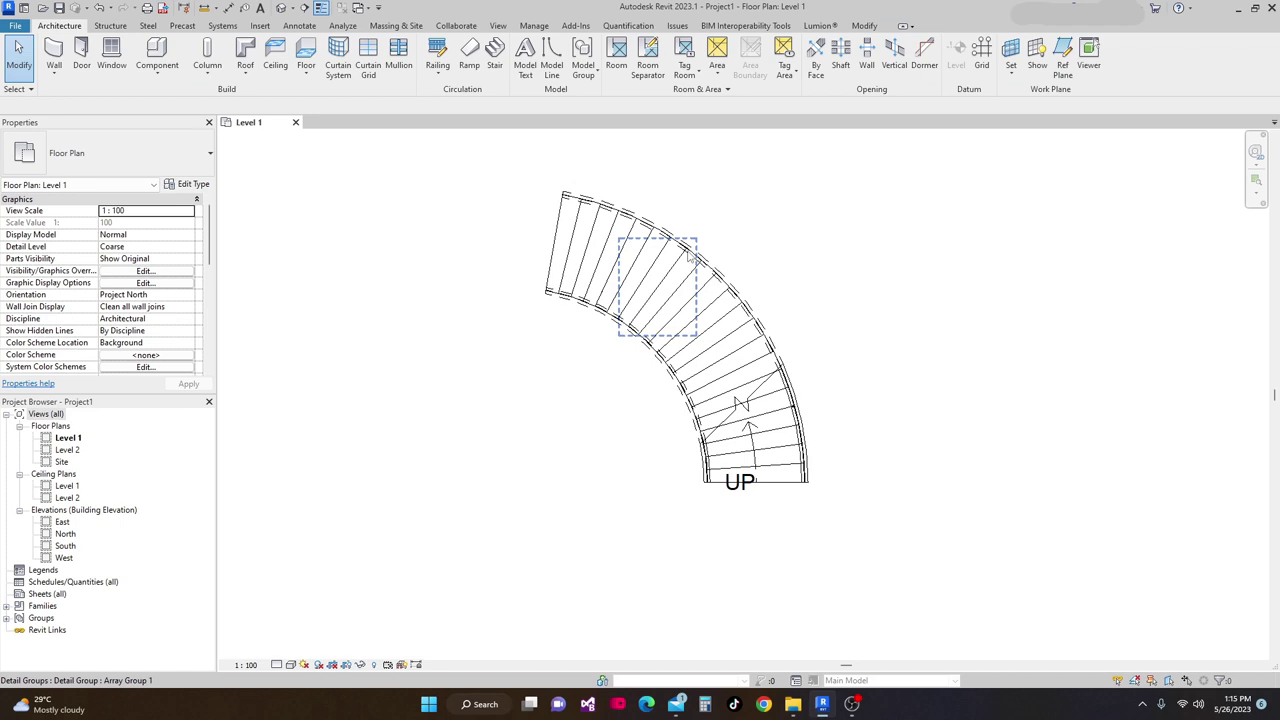
- View the stair from above in the default 3D view, select the inner railing and open its type properties
click(281, 8)
shift+middle_drag(606, 326, 690, 440)
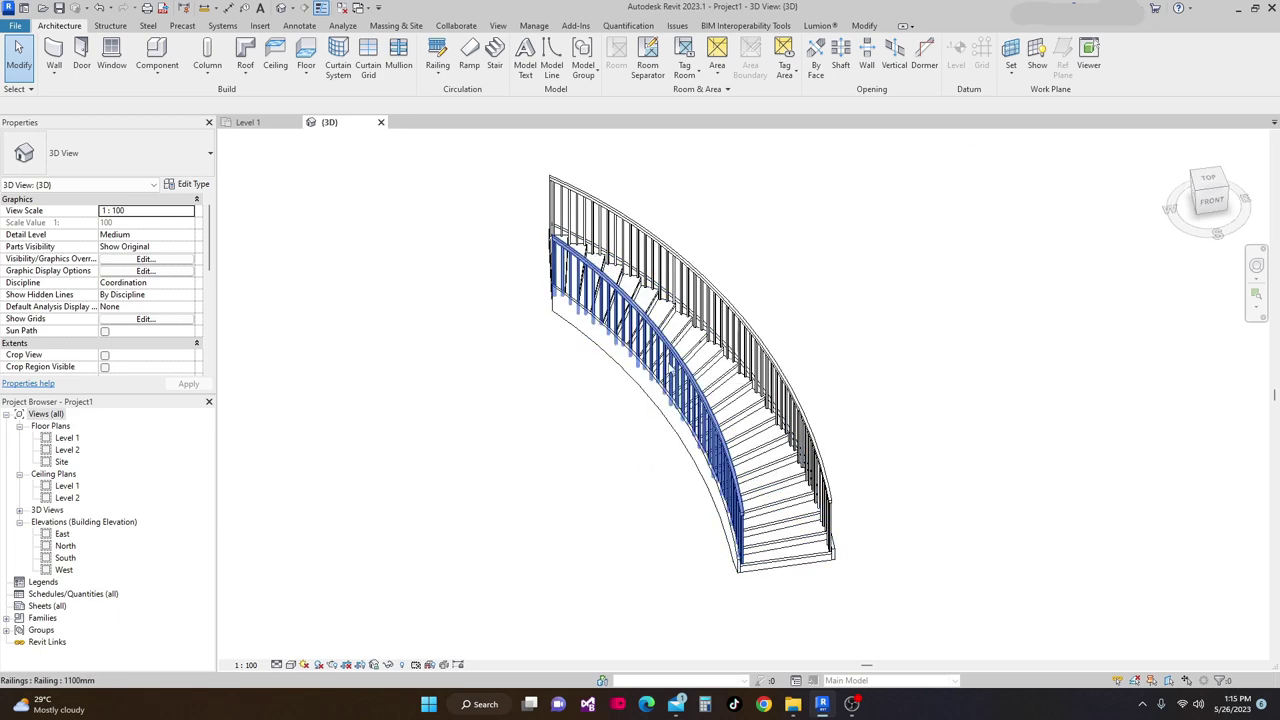
click(650, 400)
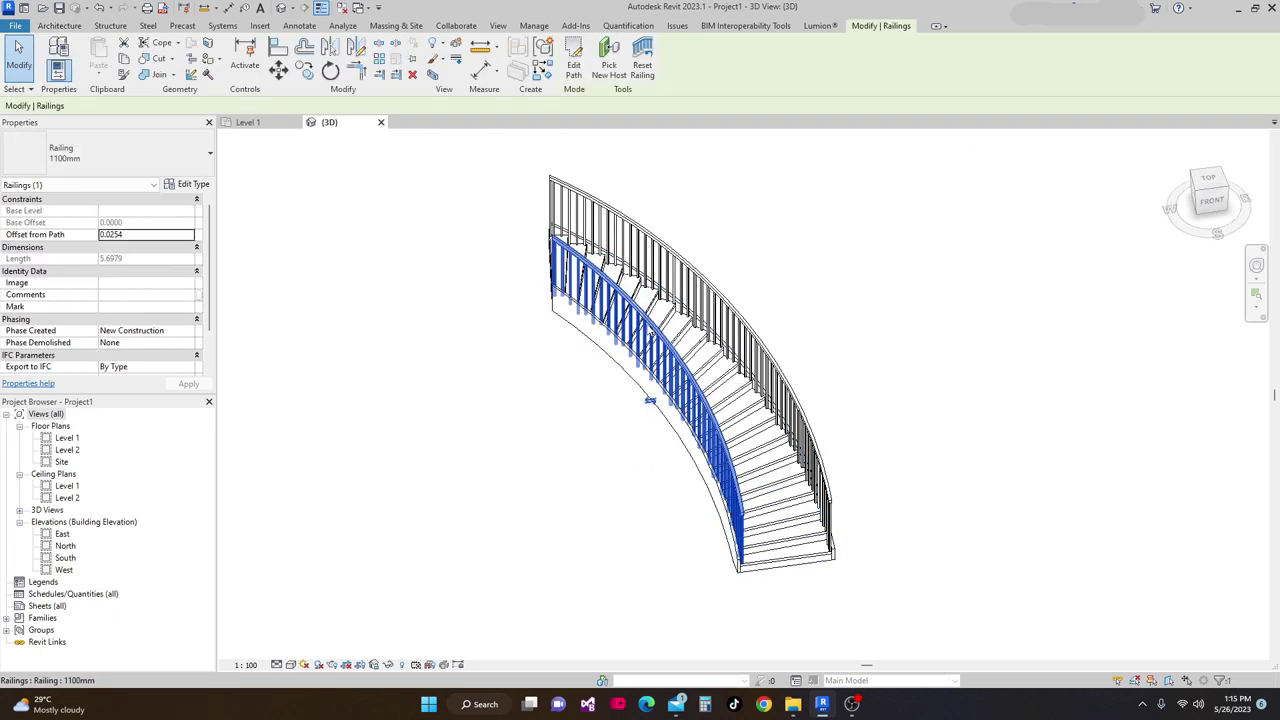
click(193, 184)
- Duplicate the inner railing's type as 'Custom Railing 1' and close Type Properties
drag(733, 166, 483, 87)
click(624, 125)
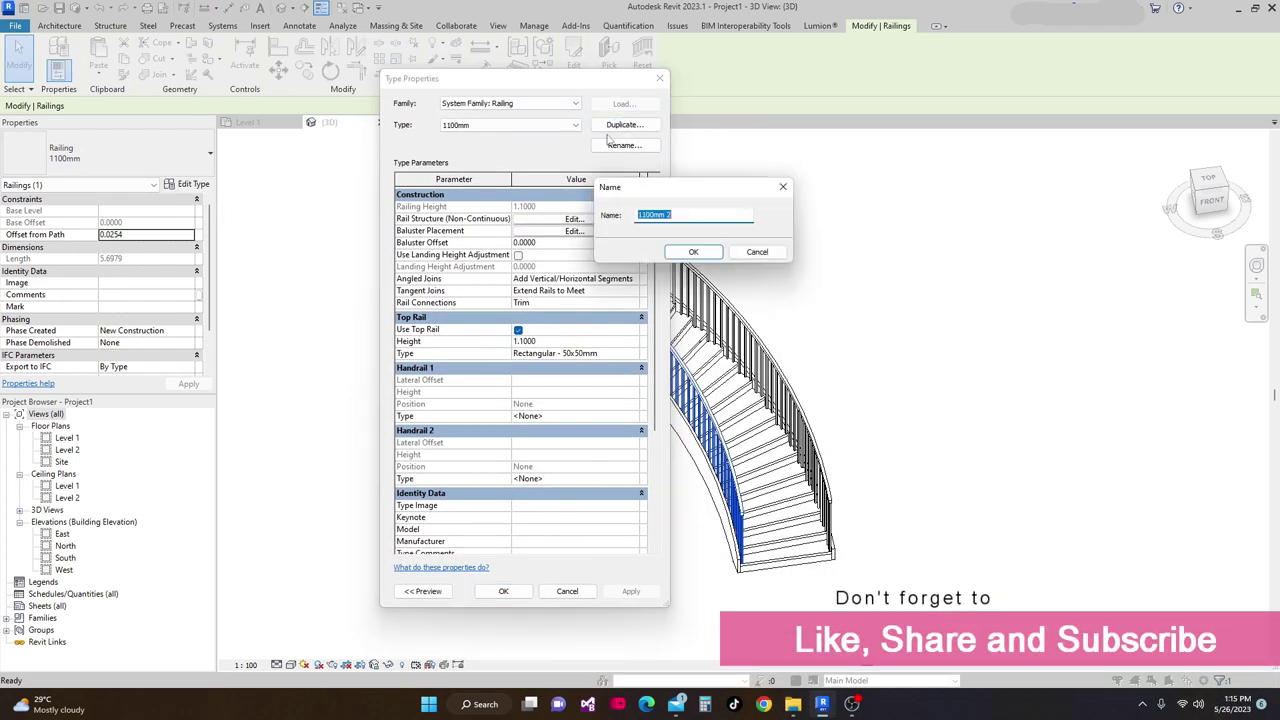
click(700, 215)
drag(700, 215, 637, 215)
text(Custo)
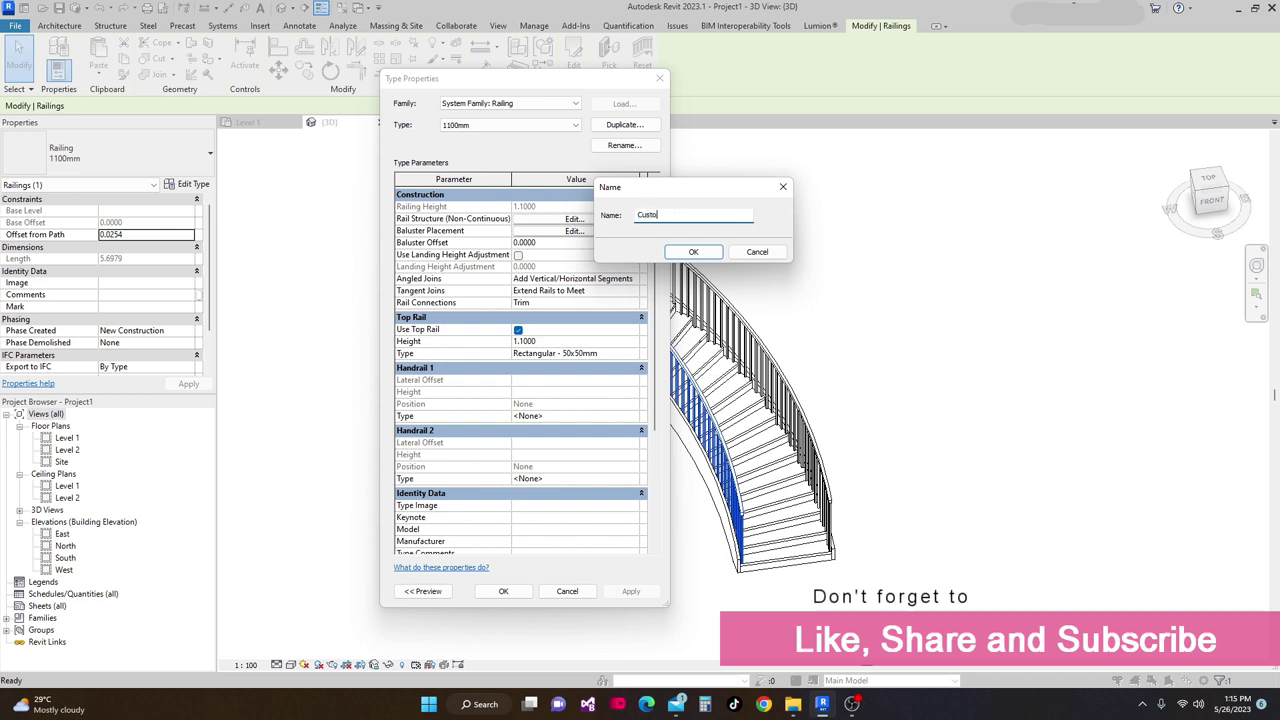
text(m )
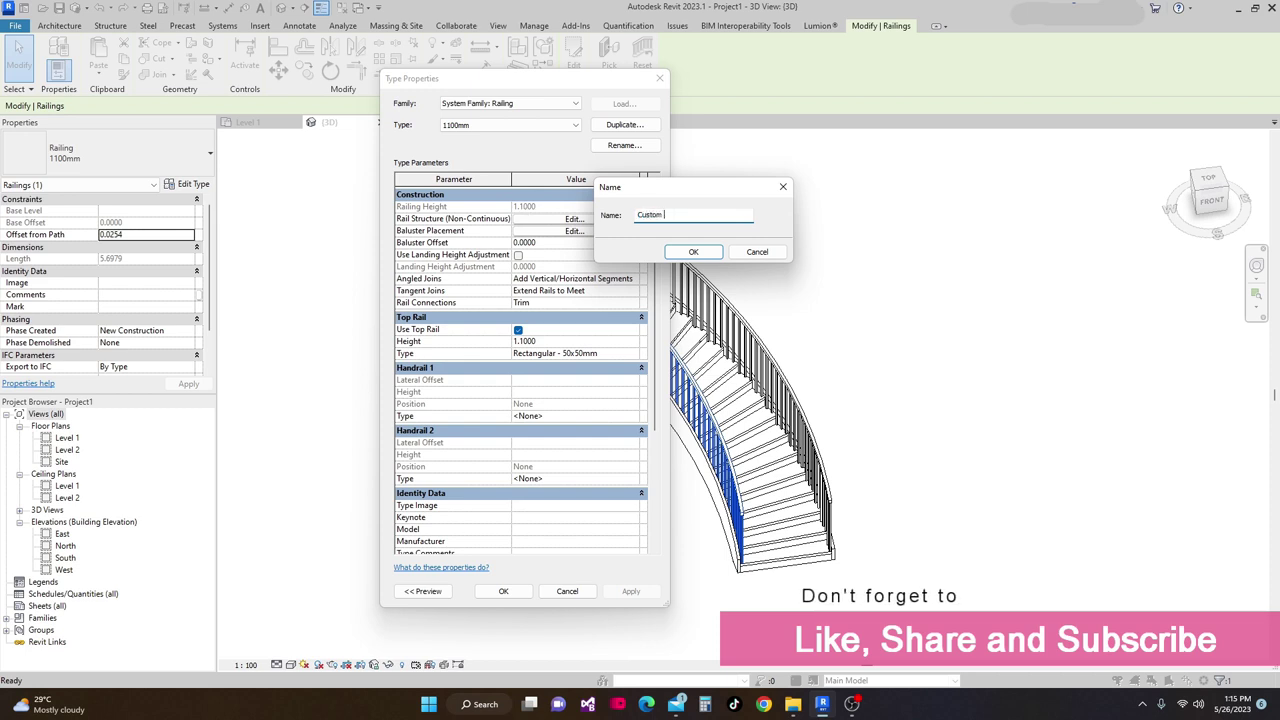
text(Railing 1)
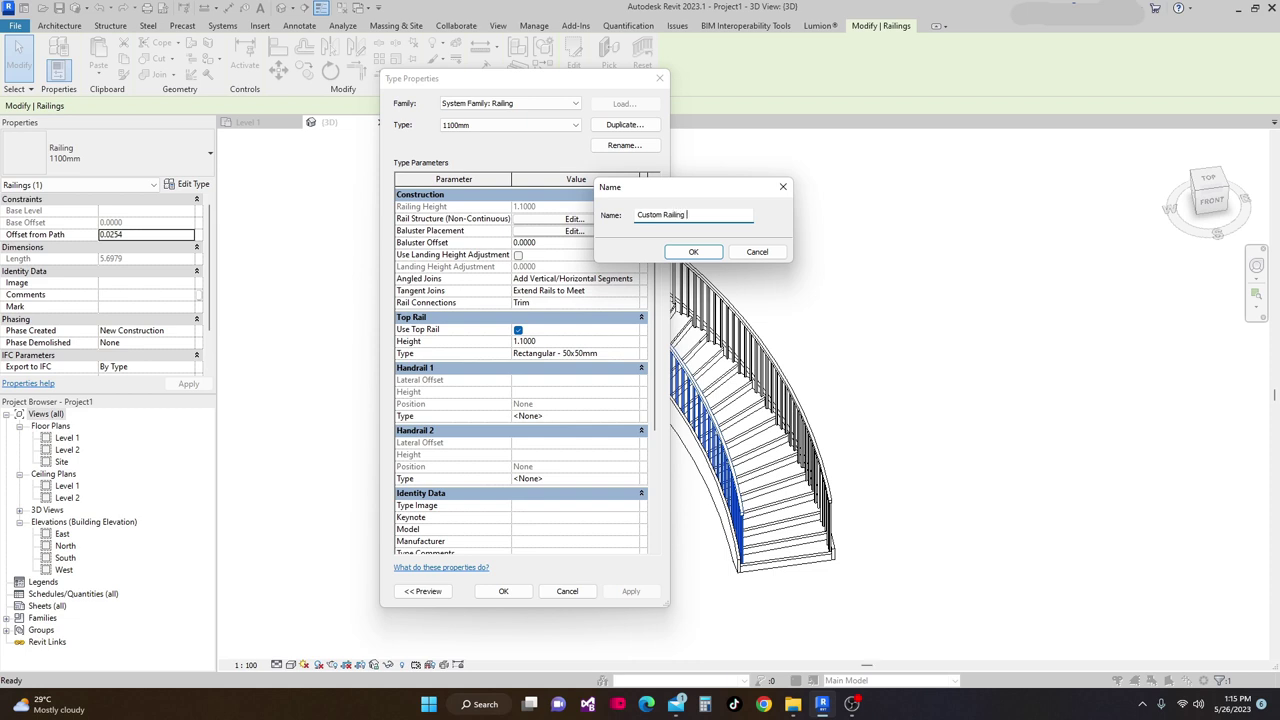
click(708, 256)
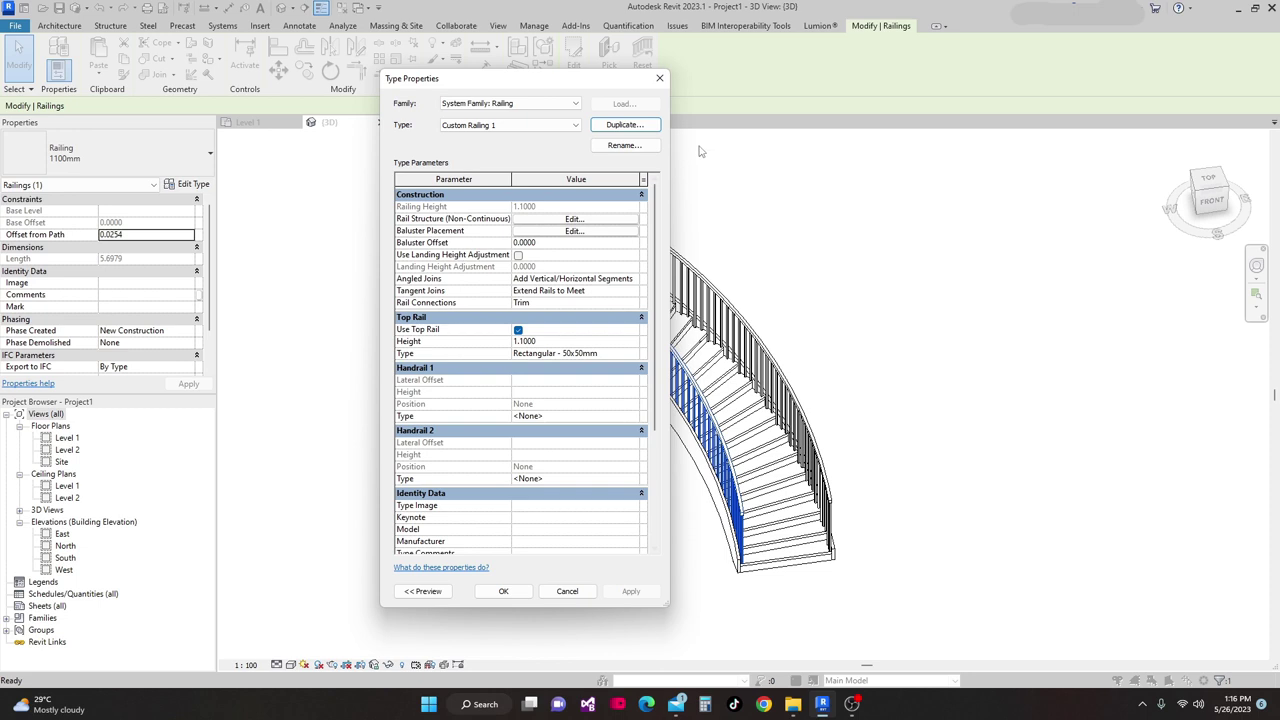
click(659, 80)
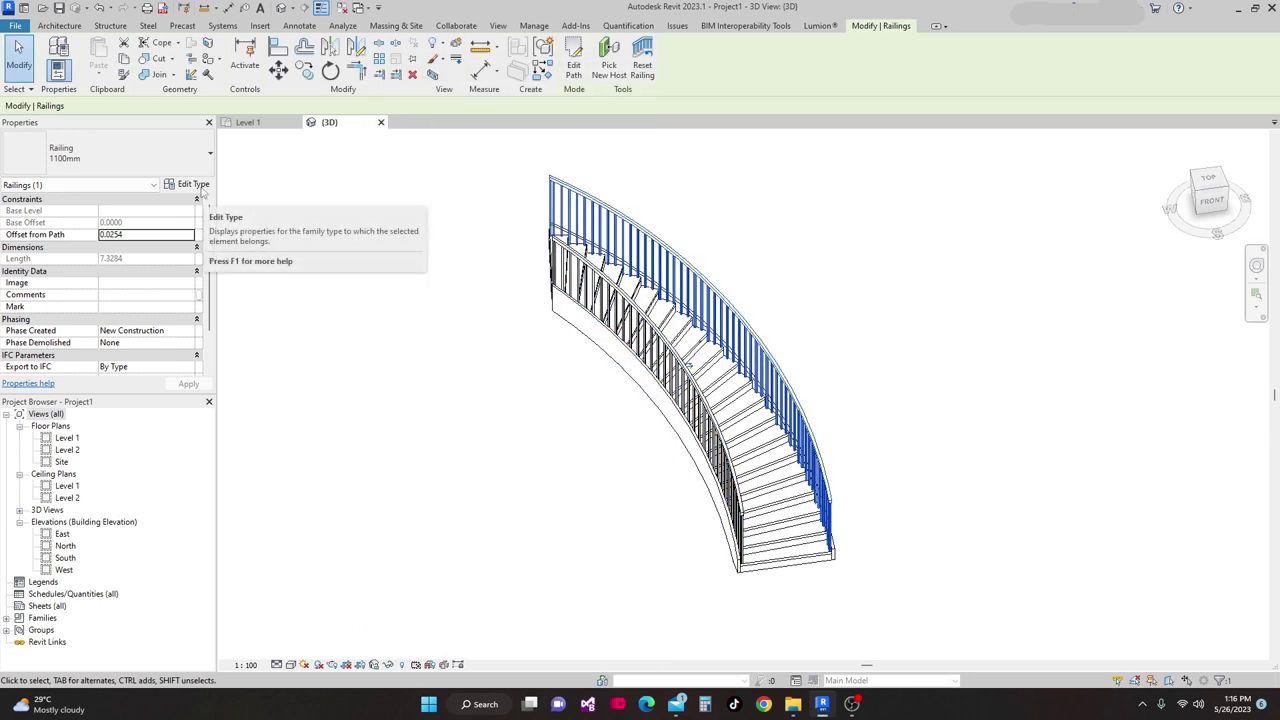
- Duplicate the outer railing's type as 'Custom Railing 2', widening and repositioning the Type Properties dialog
click(199, 186)
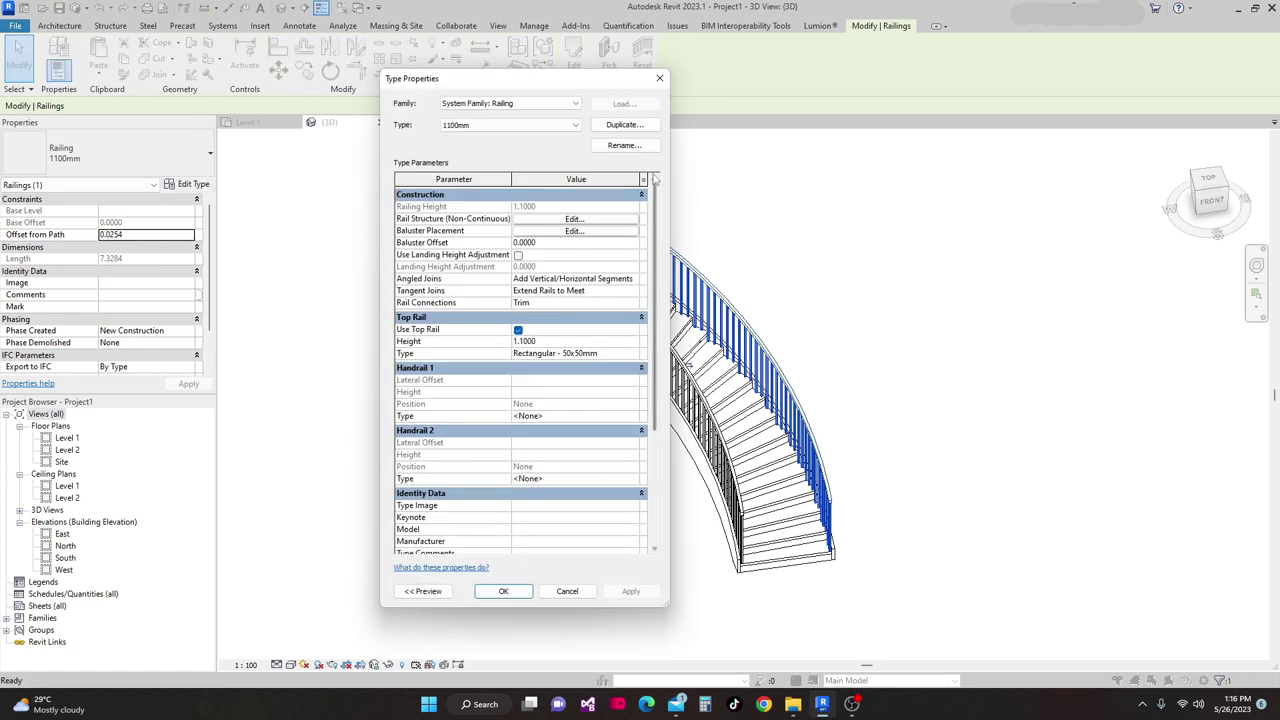
click(631, 128)
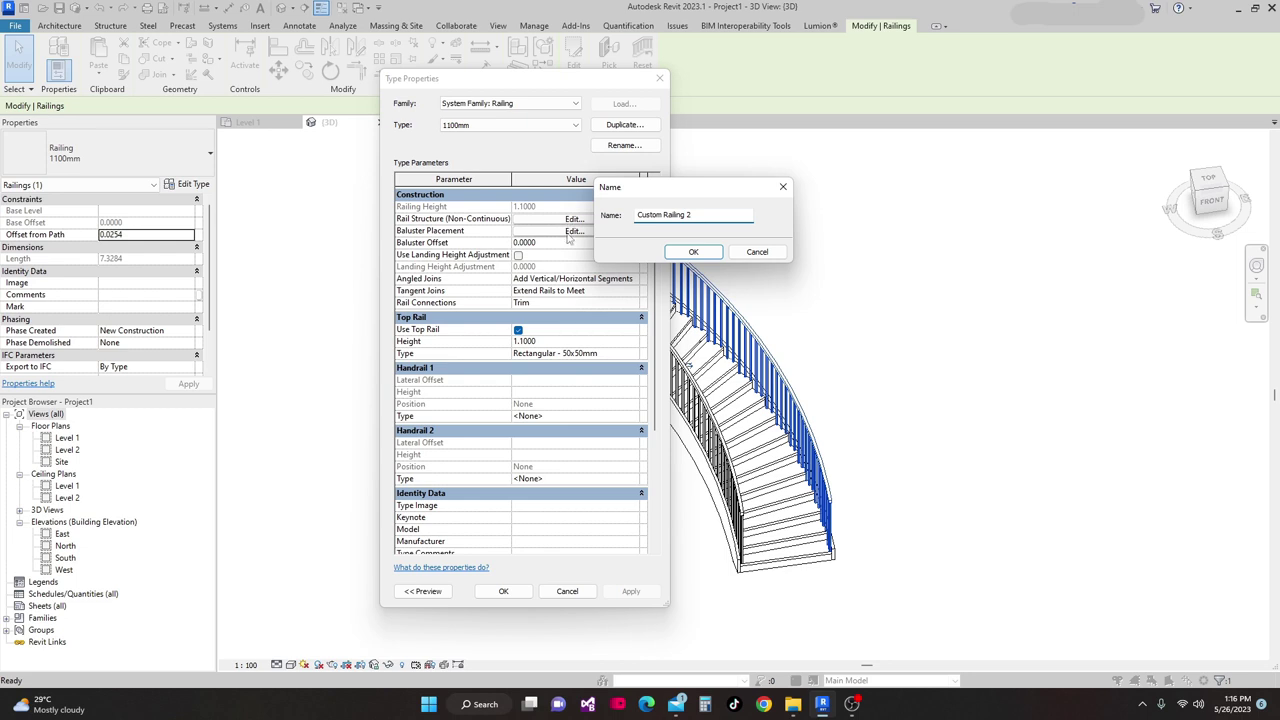
click(702, 255)
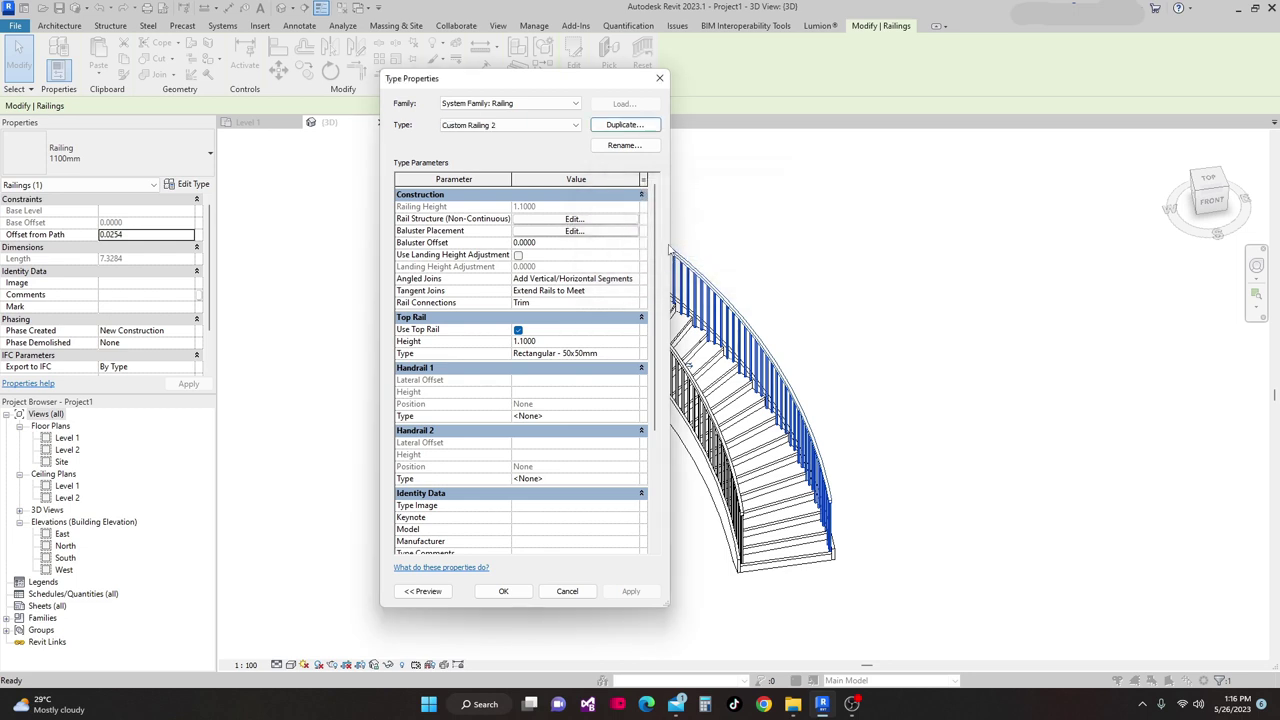
drag(674, 243, 868, 243)
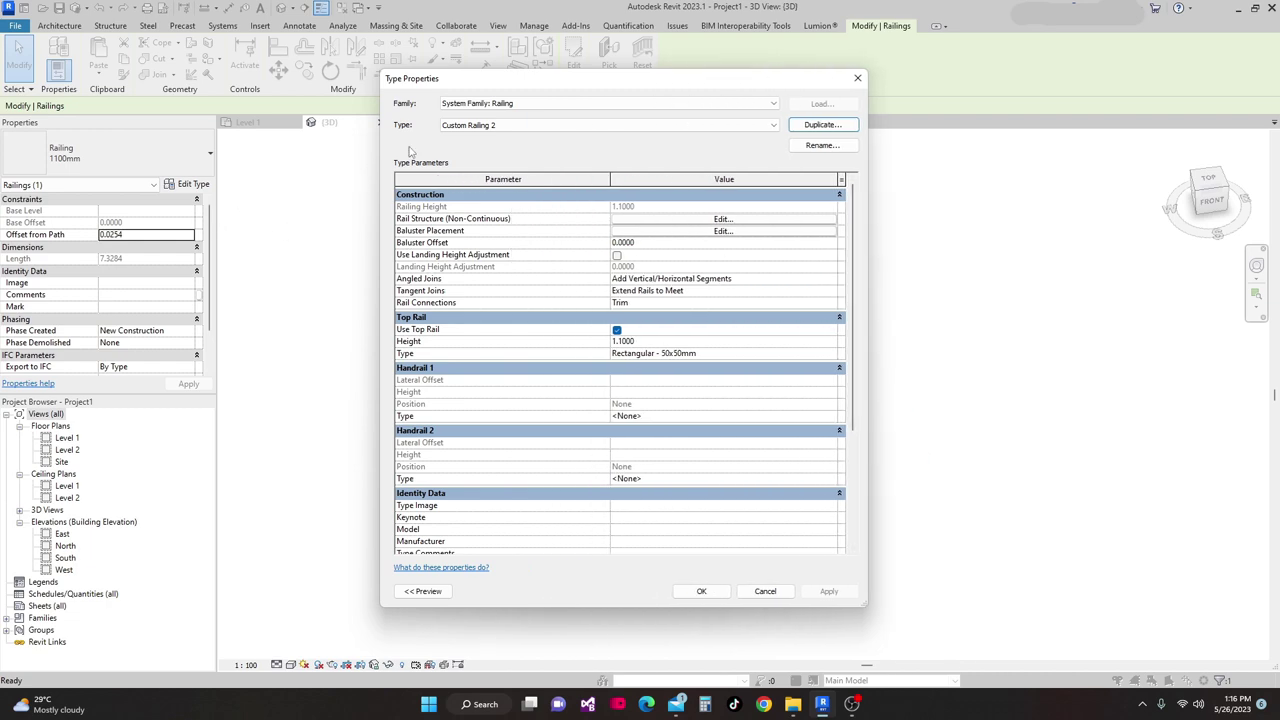
drag(503, 85, 210, 60)
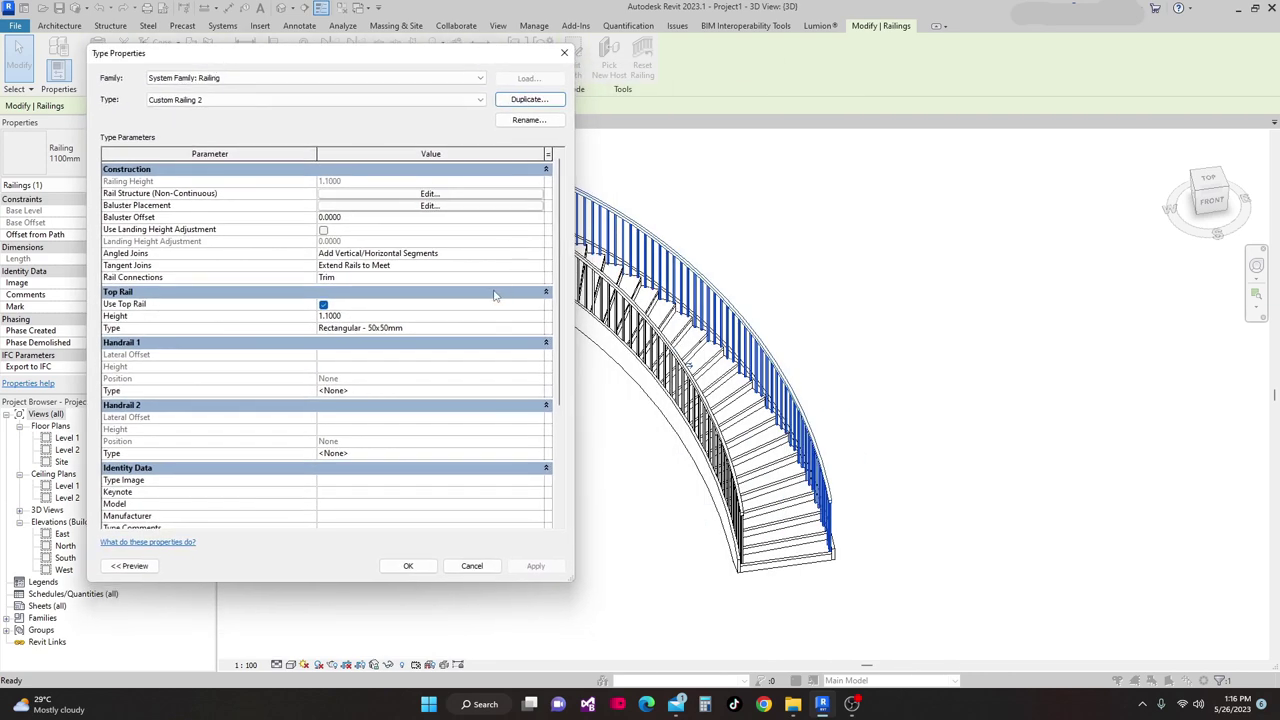
- Turn off Use Baluster Per Tread On Stairs for Custom Railing 2 and apply the type change
click(432, 195)
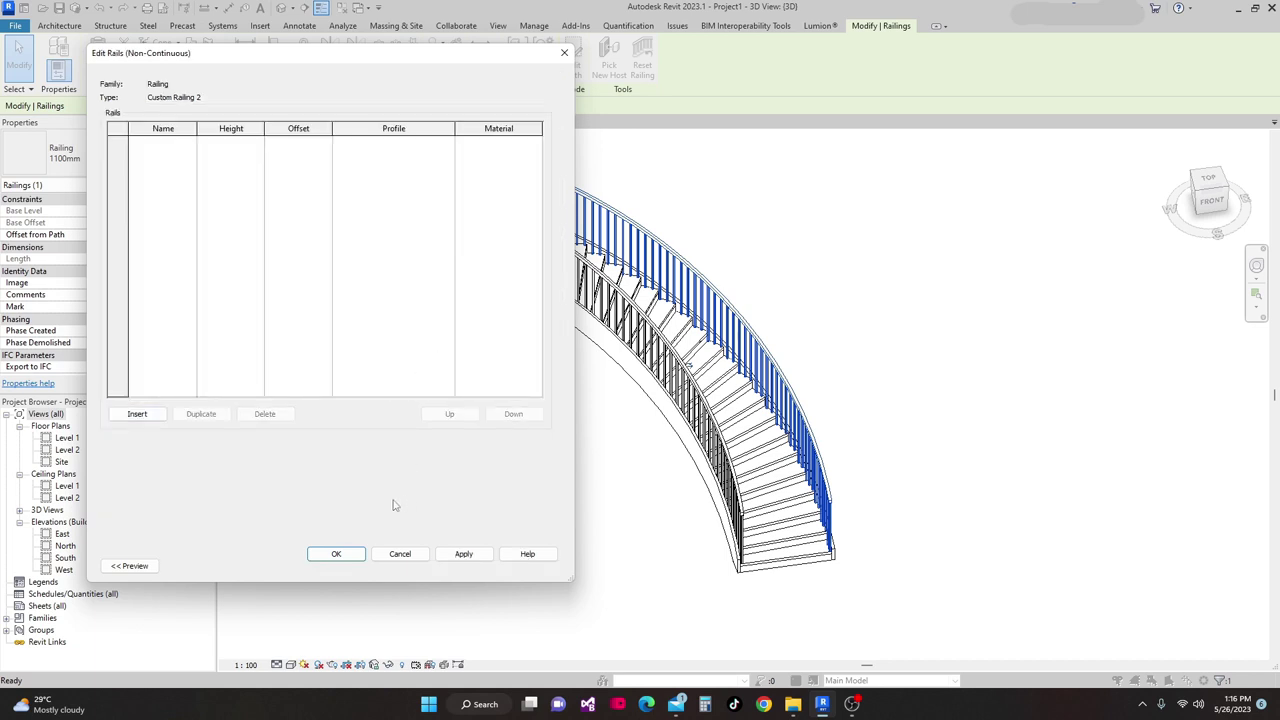
click(348, 554)
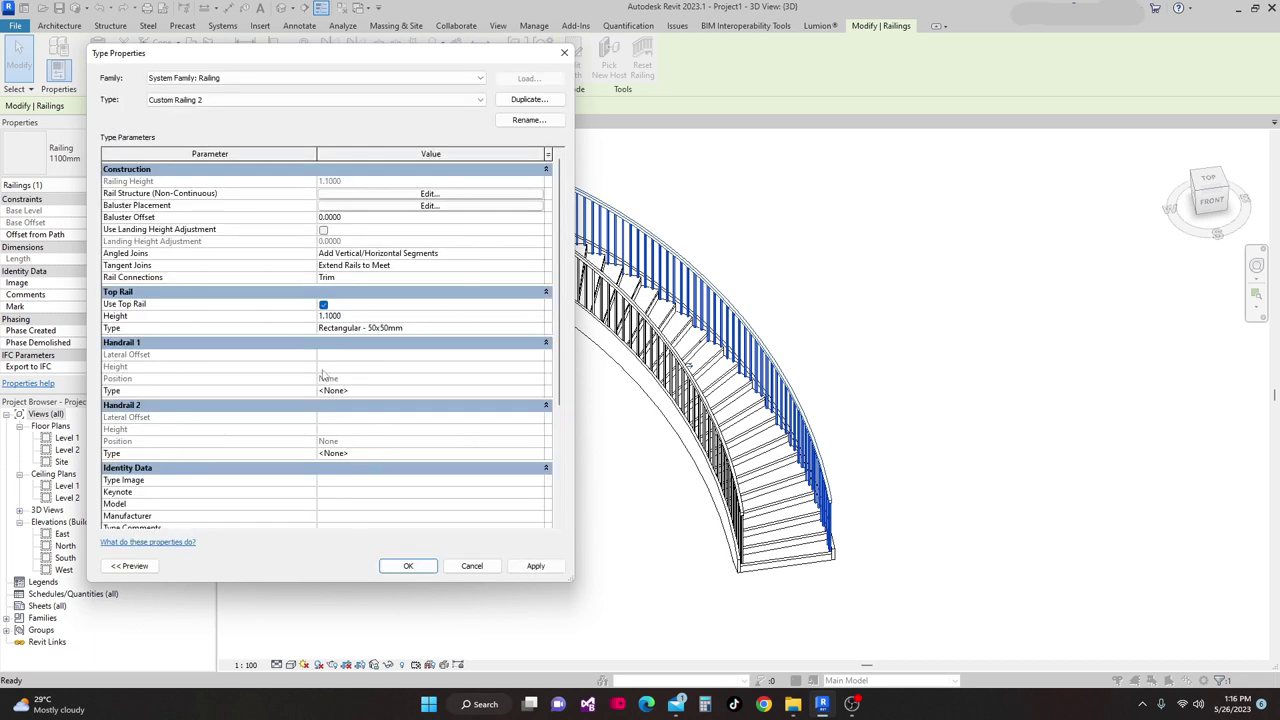
click(430, 205)
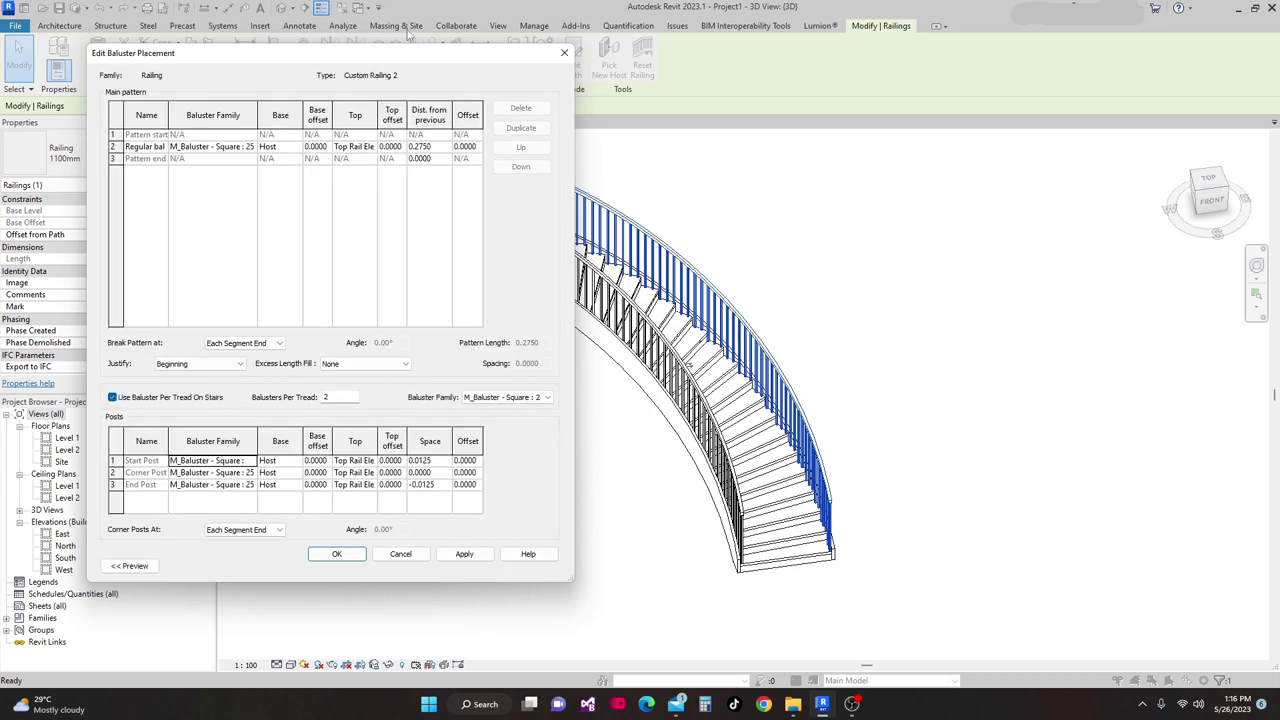
drag(371, 61, 339, 40)
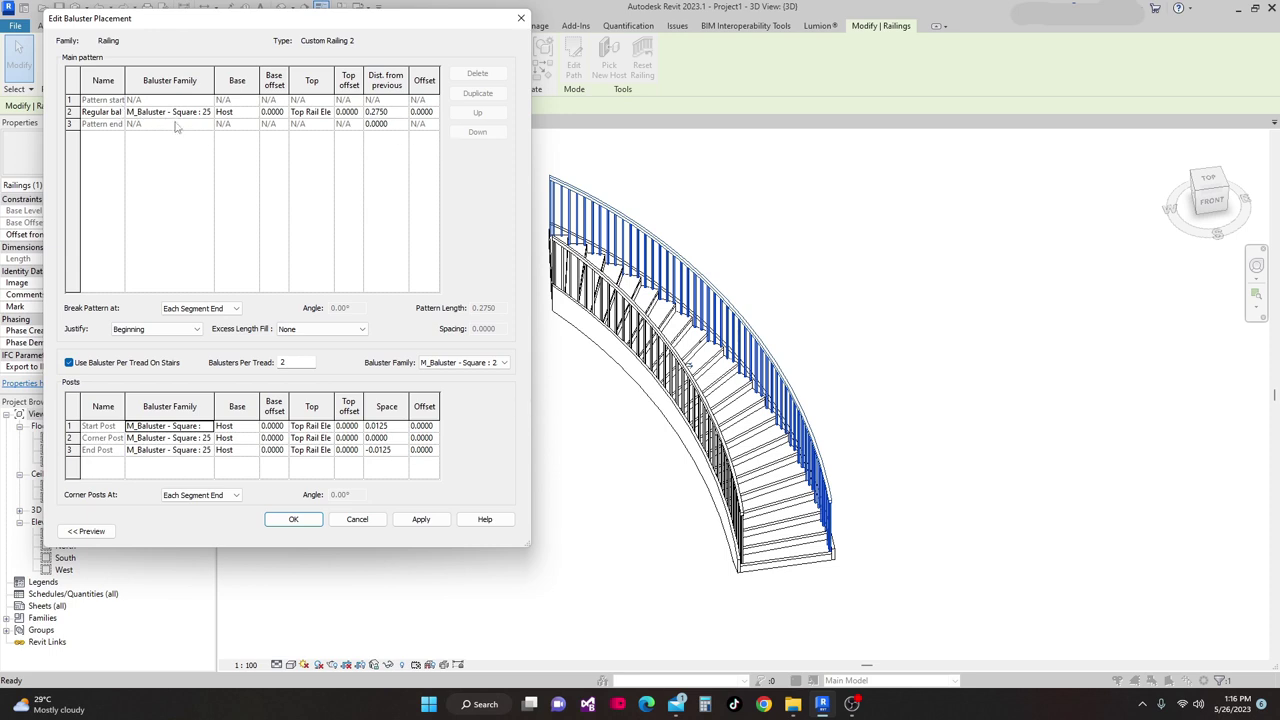
click(69, 363)
click(421, 519)
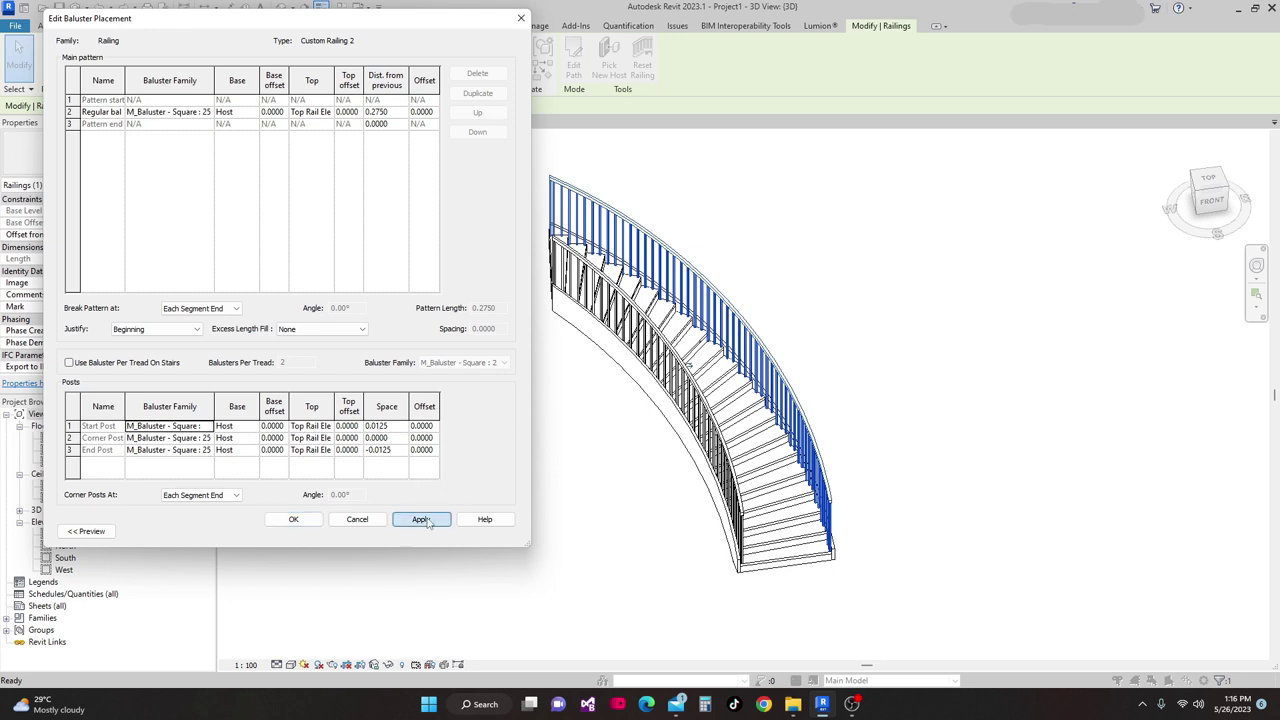
click(86, 531)
click(540, 521)
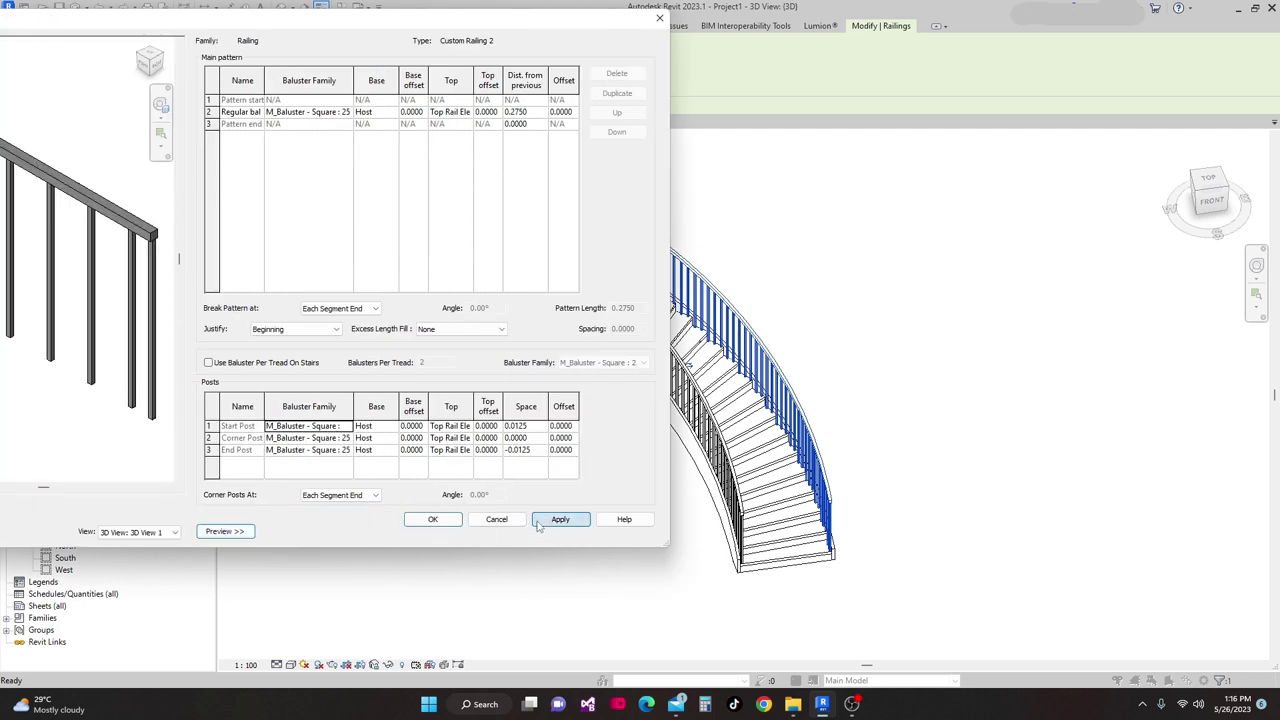
click(430, 520)
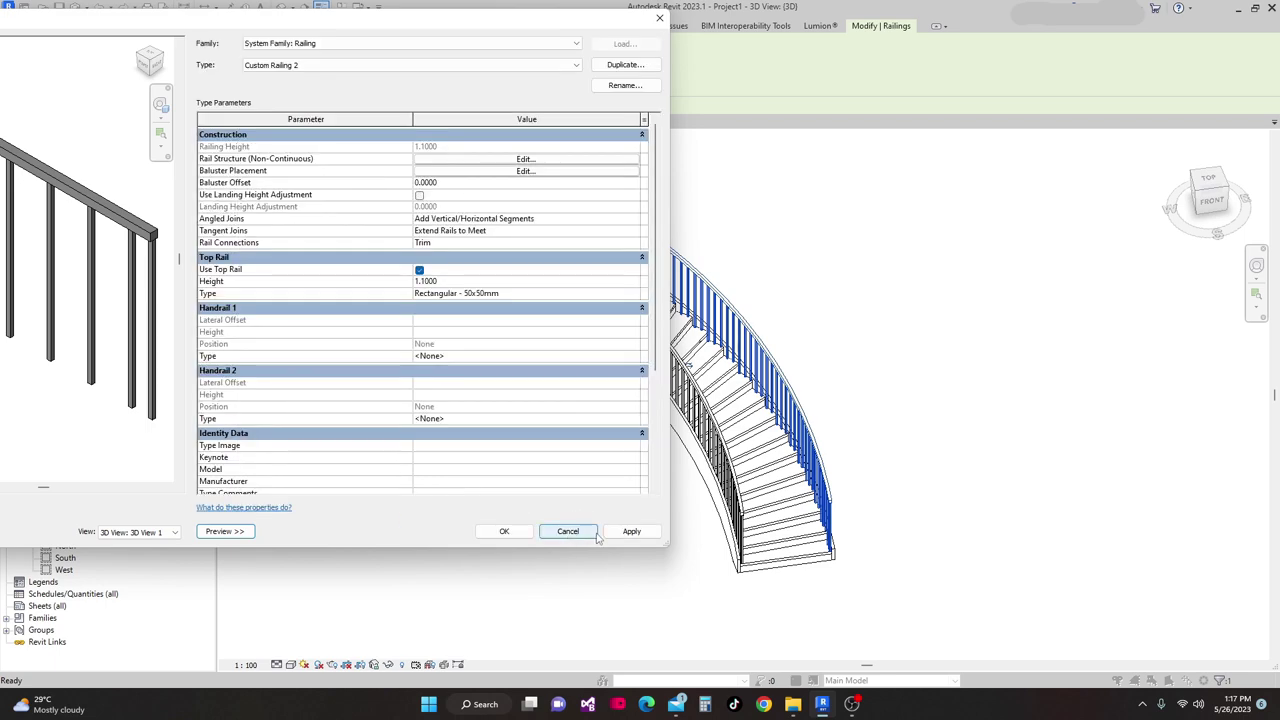
click(631, 531)
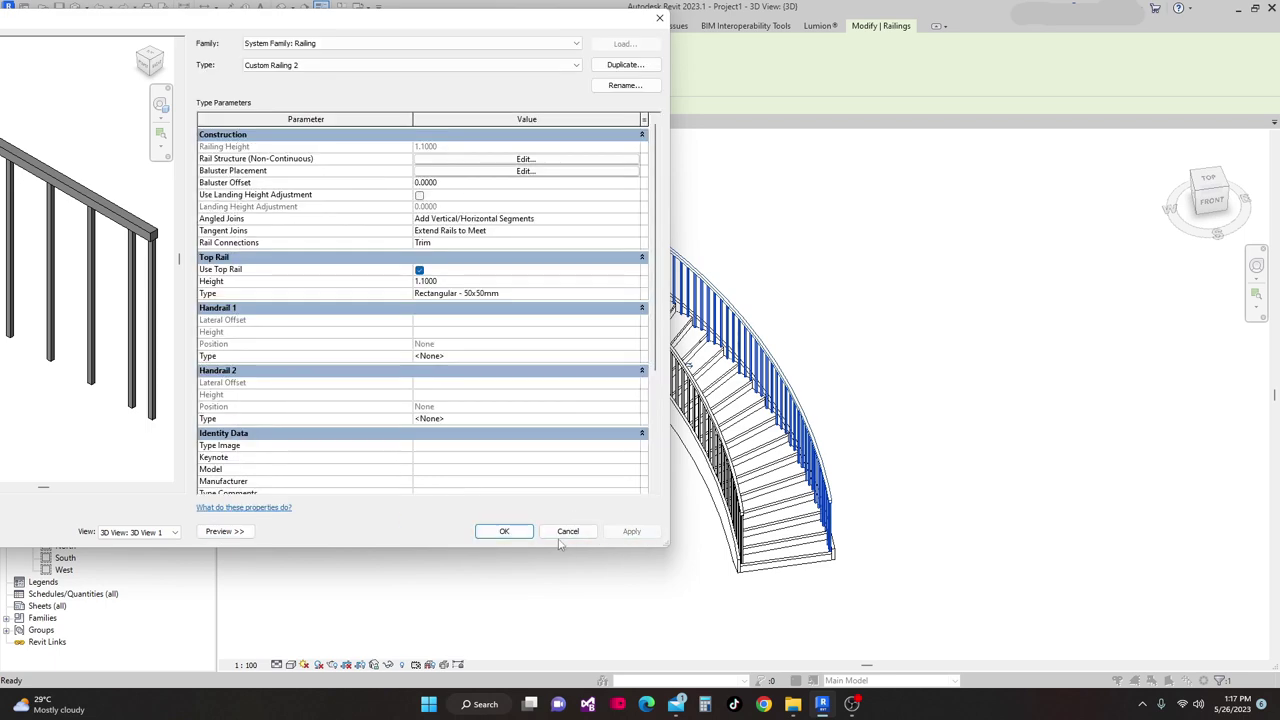
click(504, 531)
shift+middle_drag(960, 570, 661, 522)
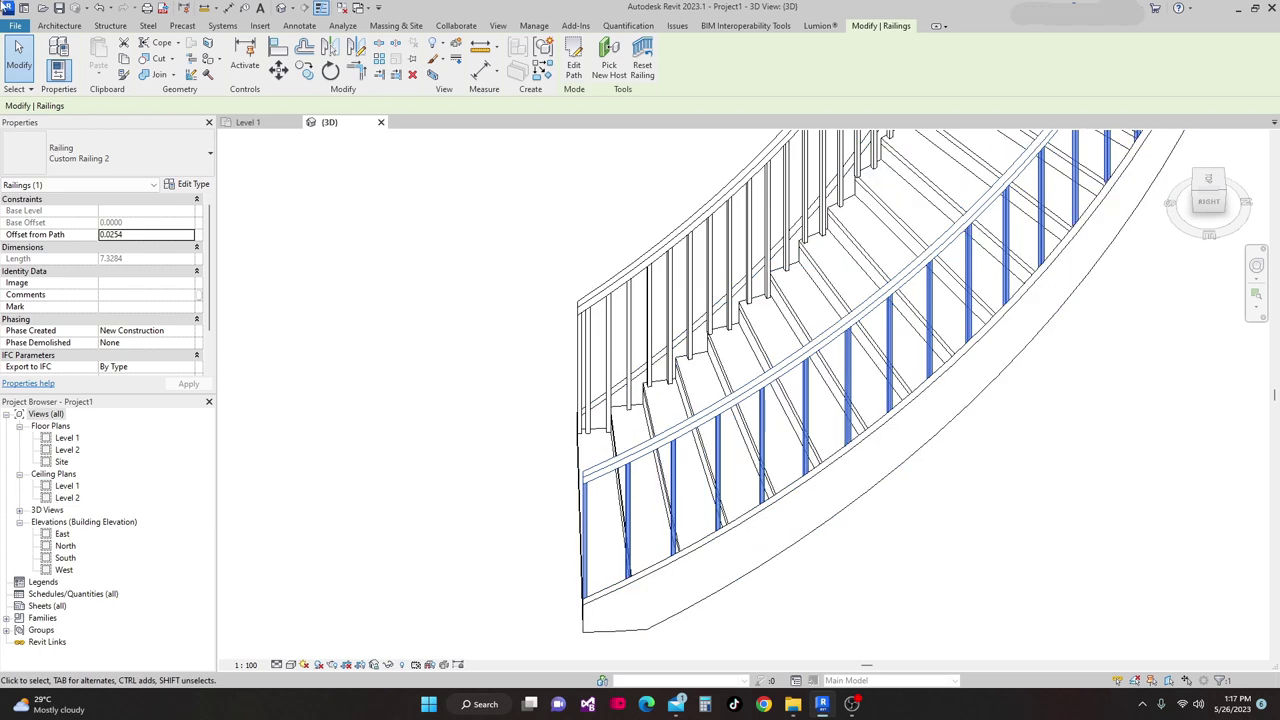
- Set Custom Railing 2's regular baluster family to None and apply the type change
click(190, 185)
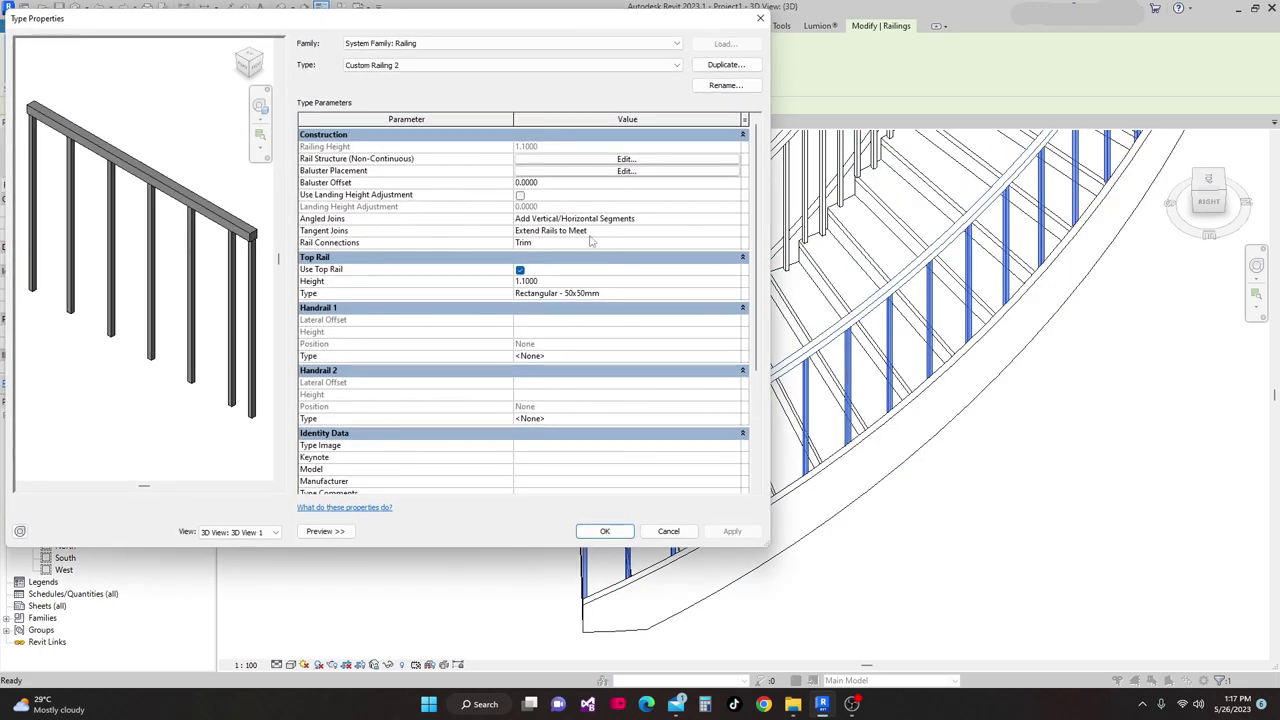
click(626, 171)
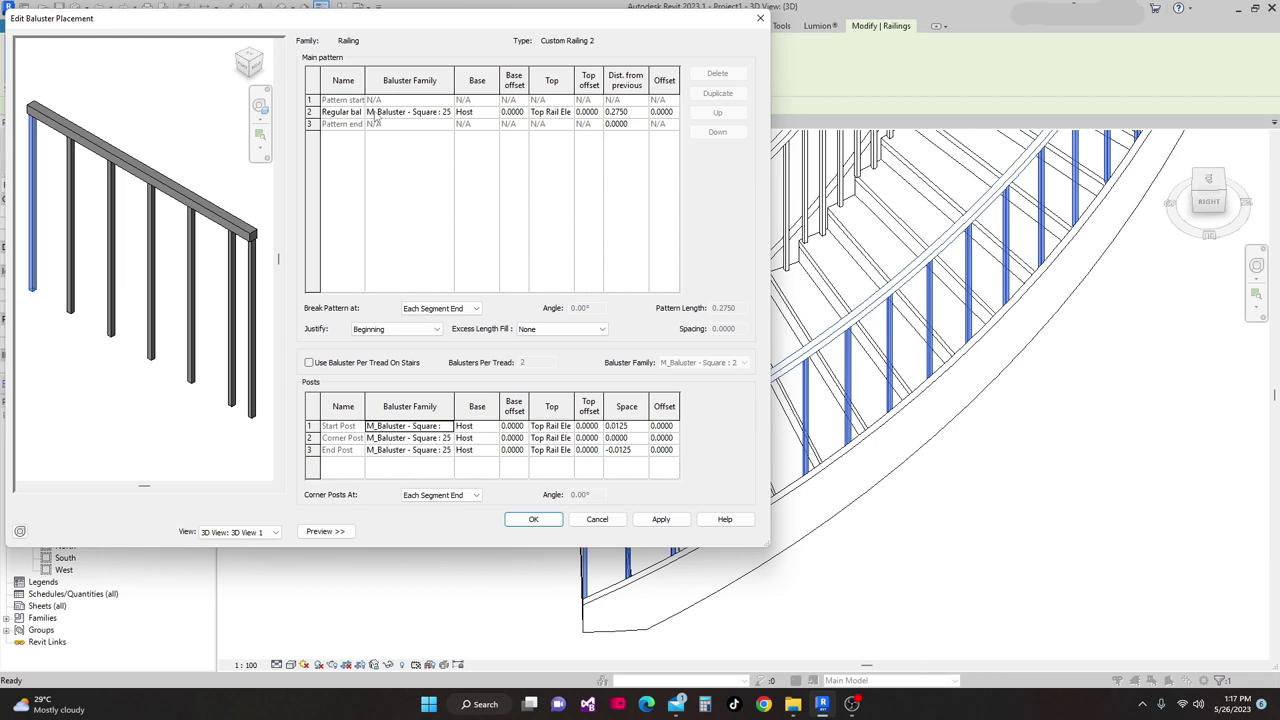
click(449, 117)
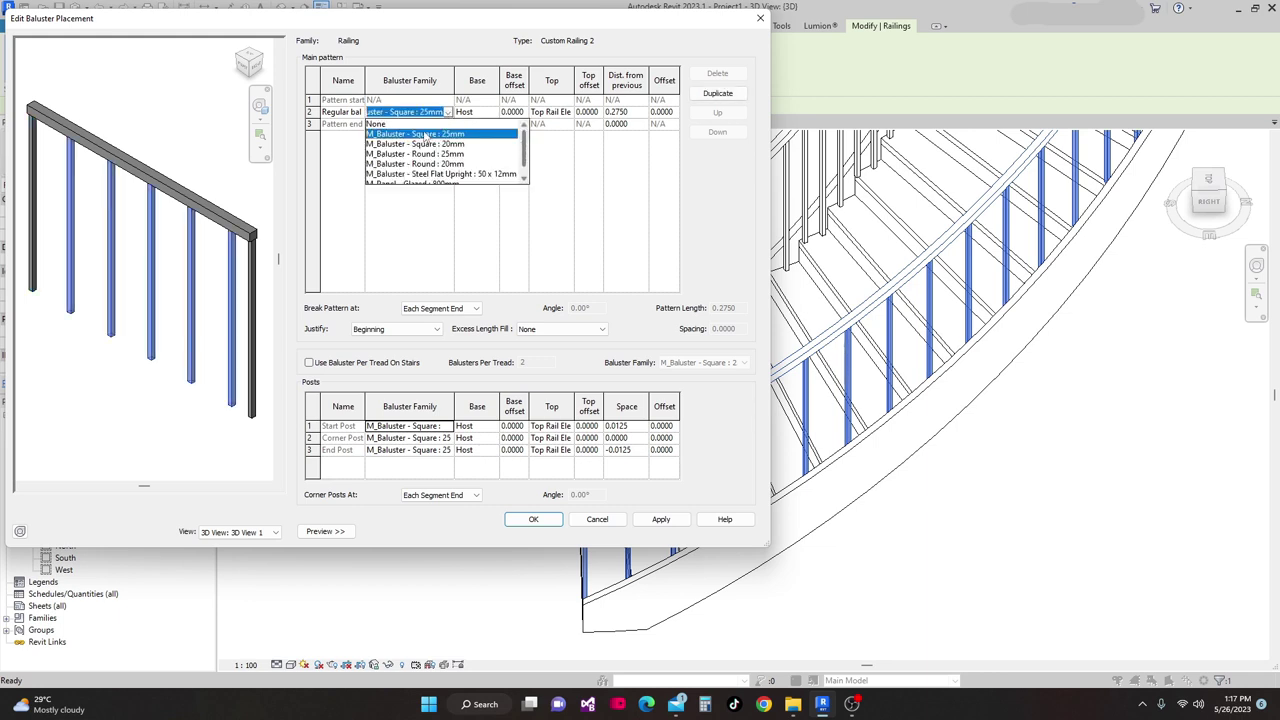
click(380, 124)
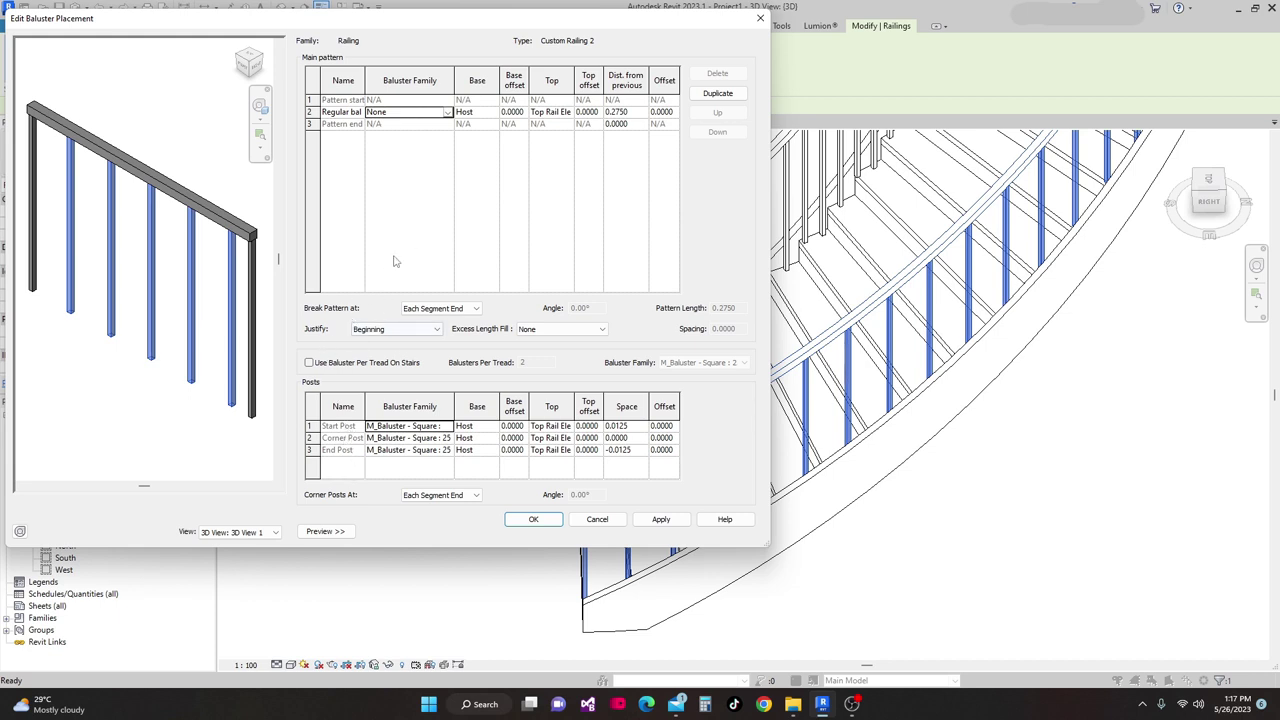
click(662, 518)
click(556, 519)
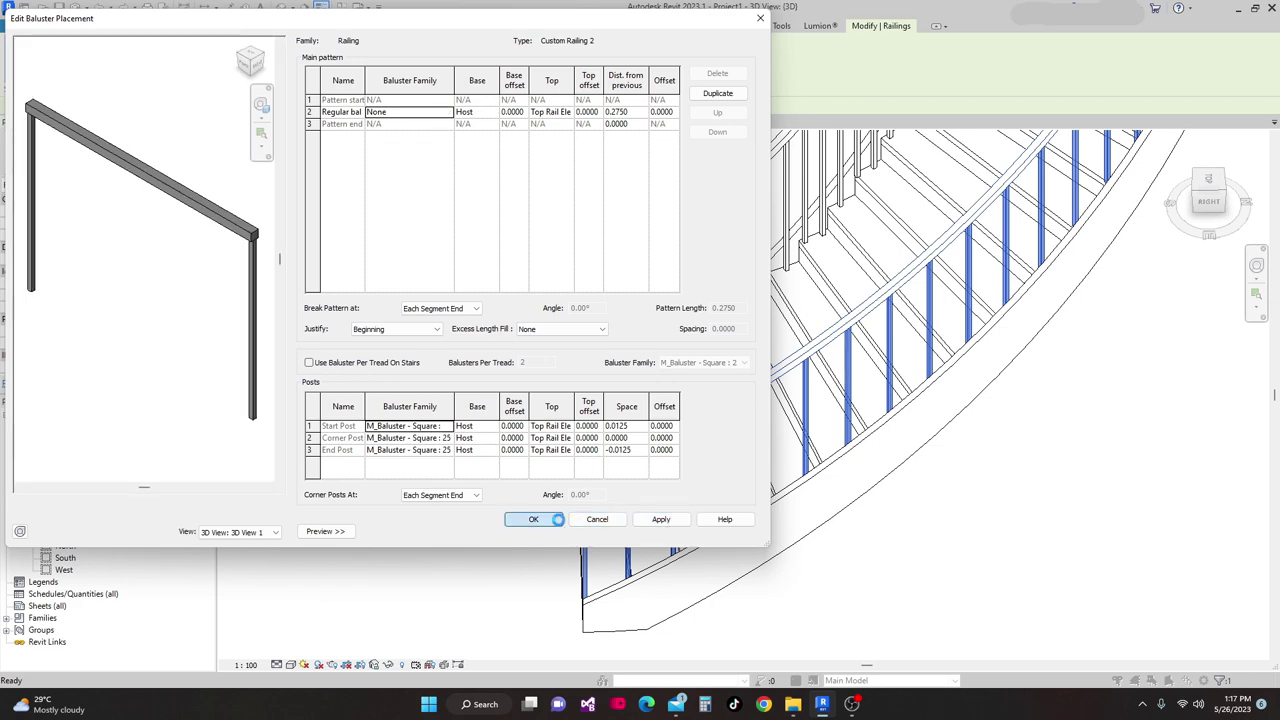
click(732, 531)
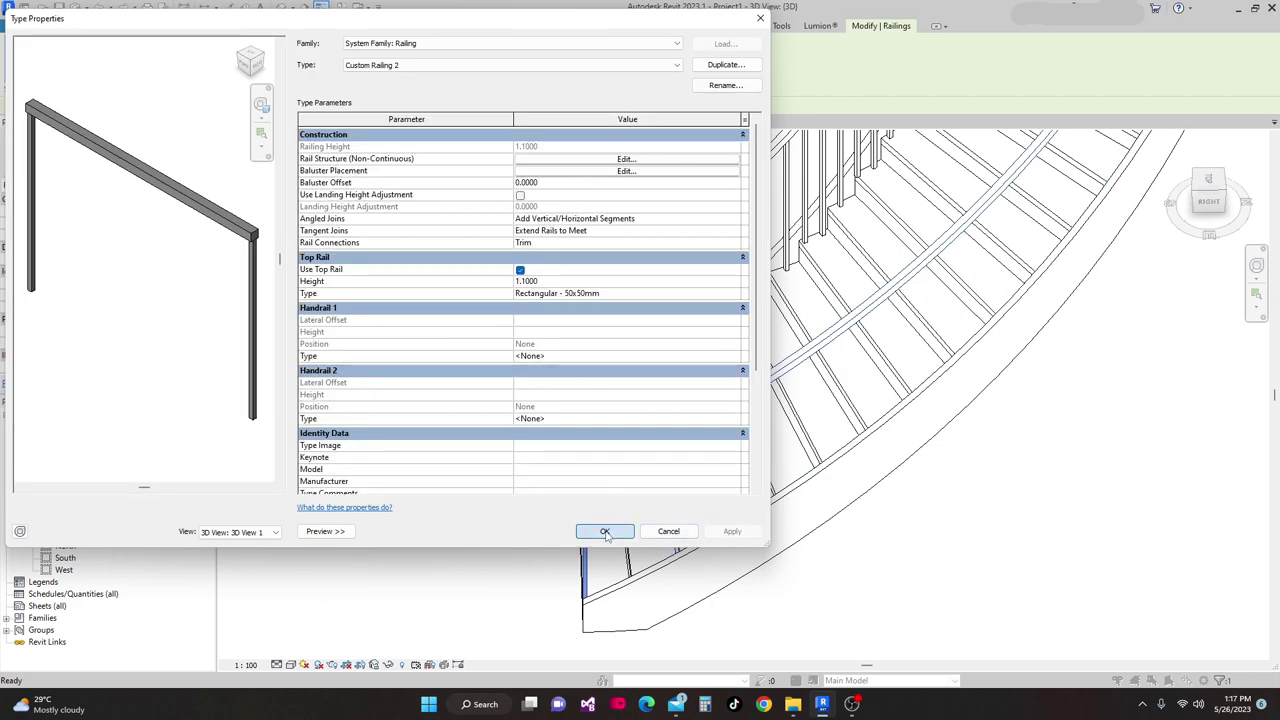
click(605, 531)
shift+middle_drag(770, 600, 735, 450)
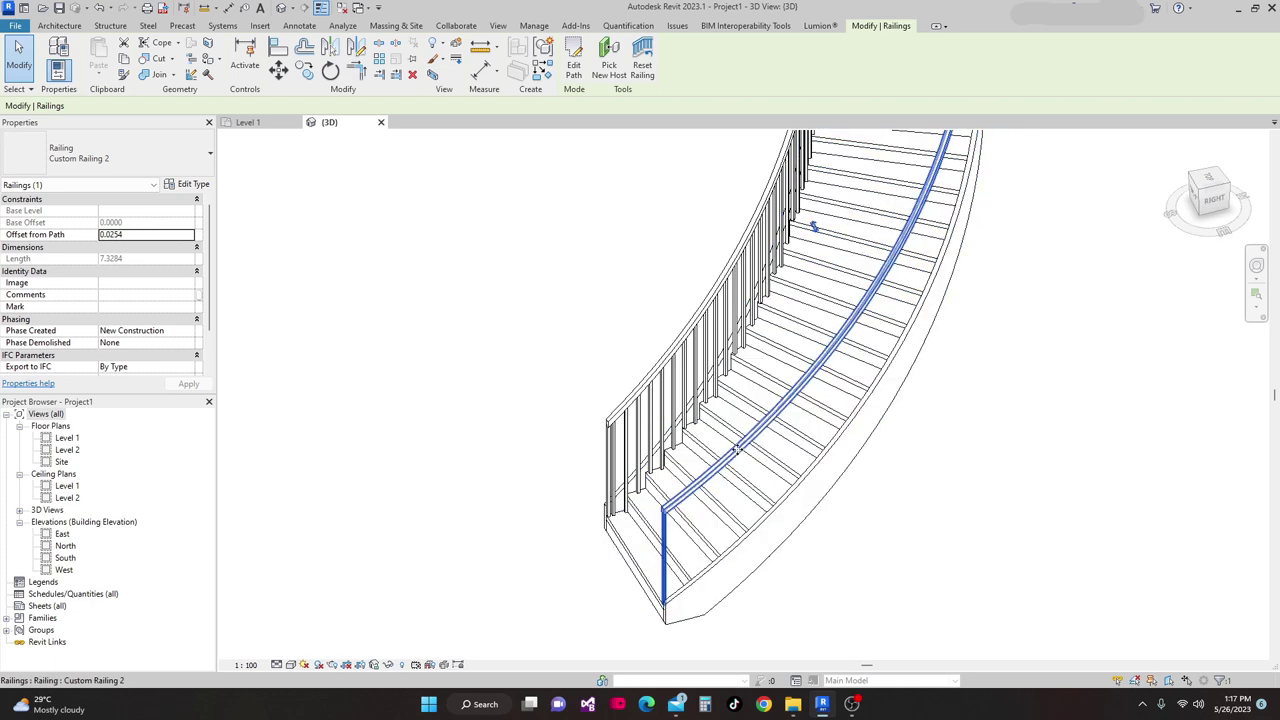
- Re-enable balusters per tread for Custom Railing 2, placing 3 balusters on each tread
click(198, 186)
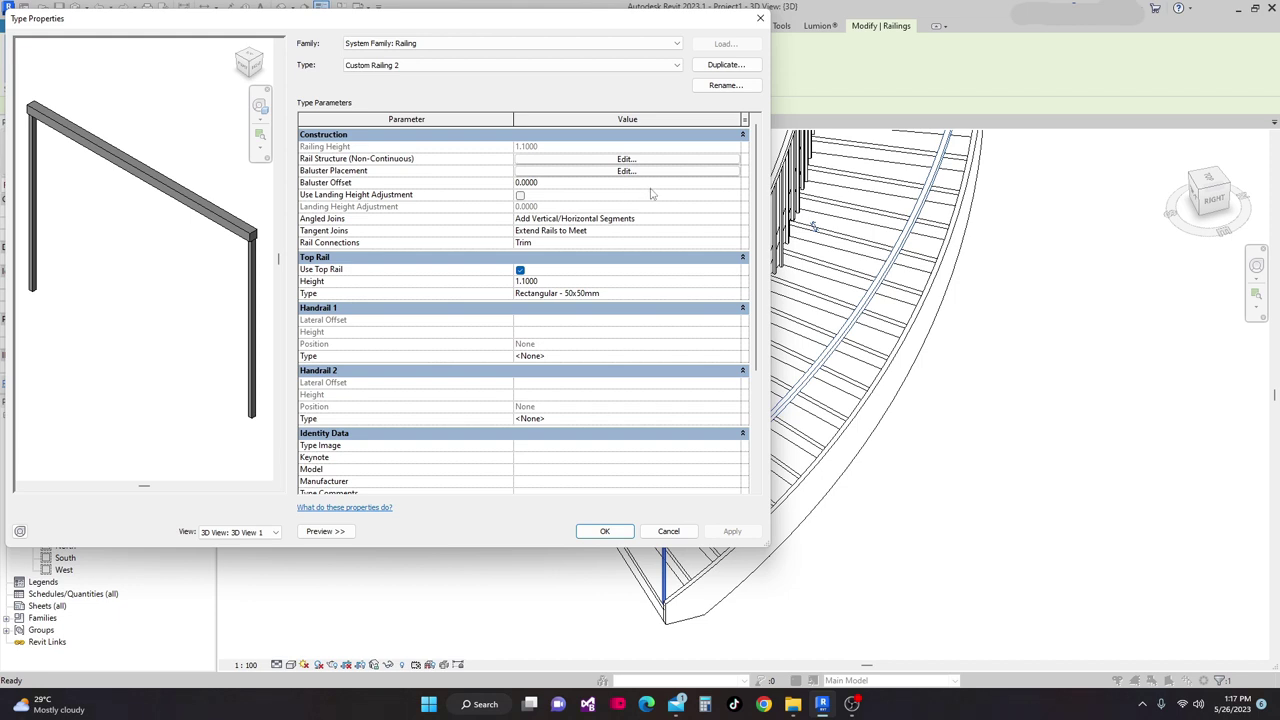
click(625, 171)
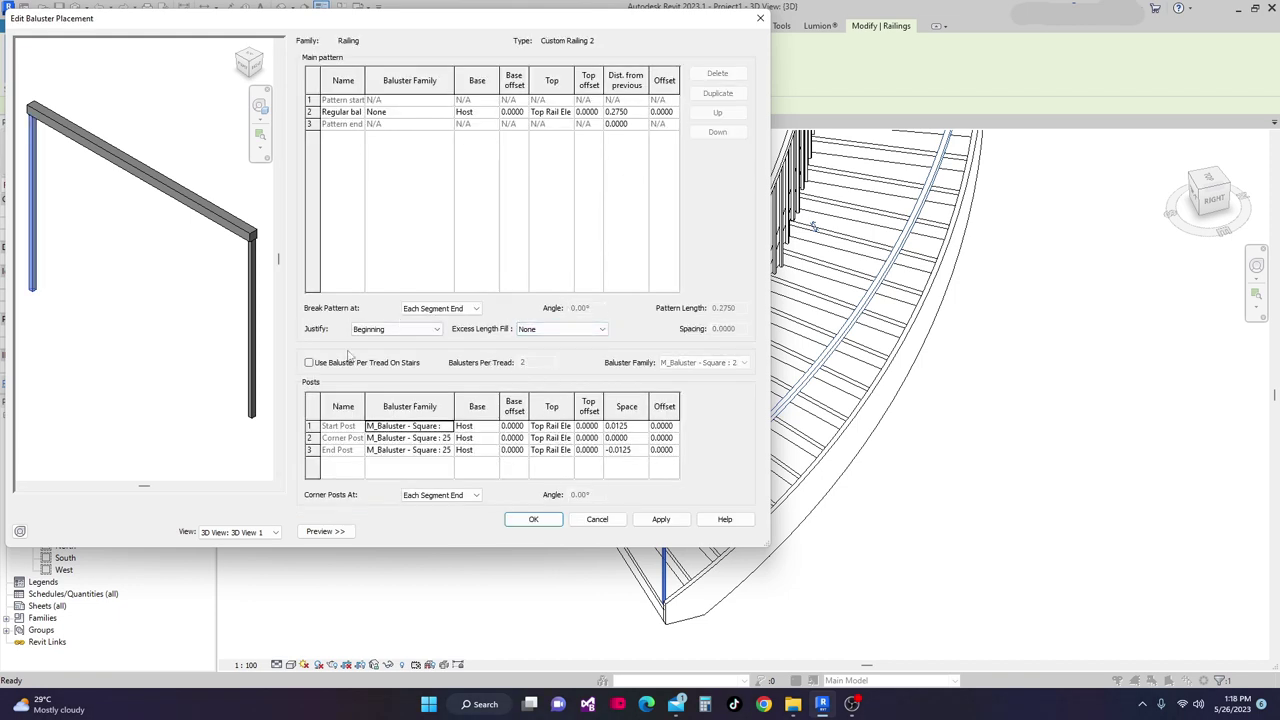
click(309, 363)
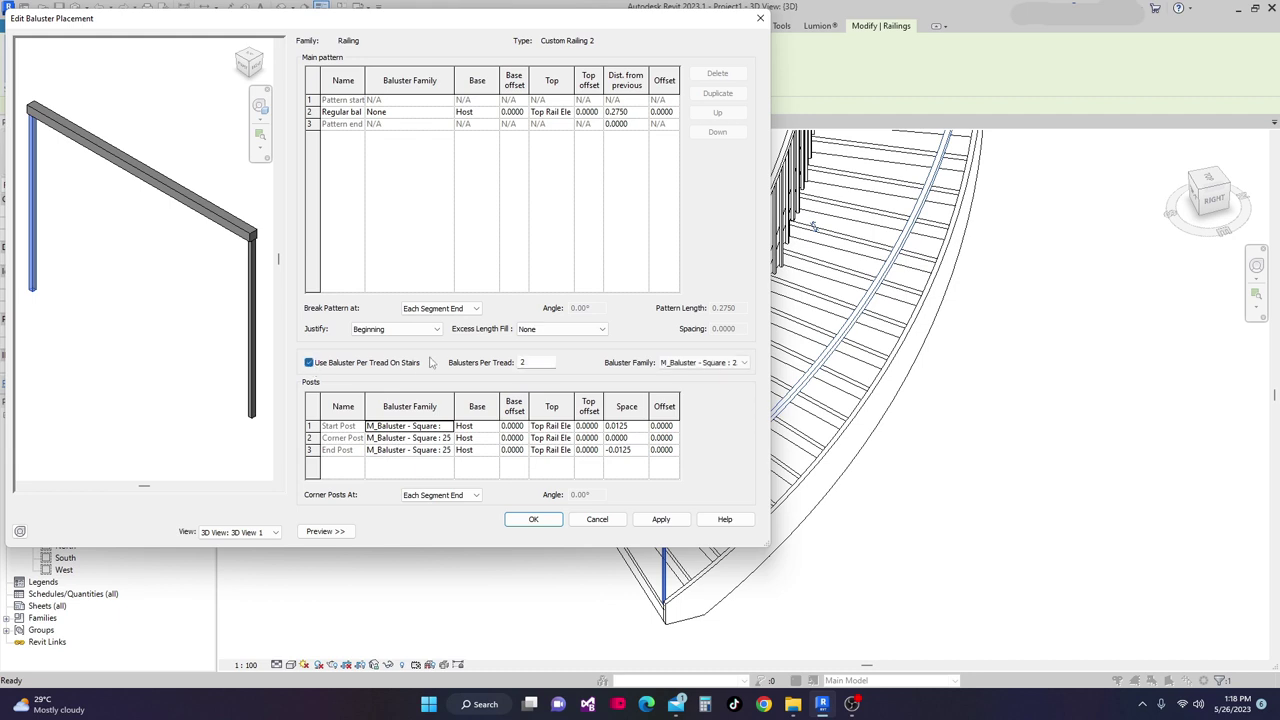
drag(529, 364, 513, 368)
click(664, 519)
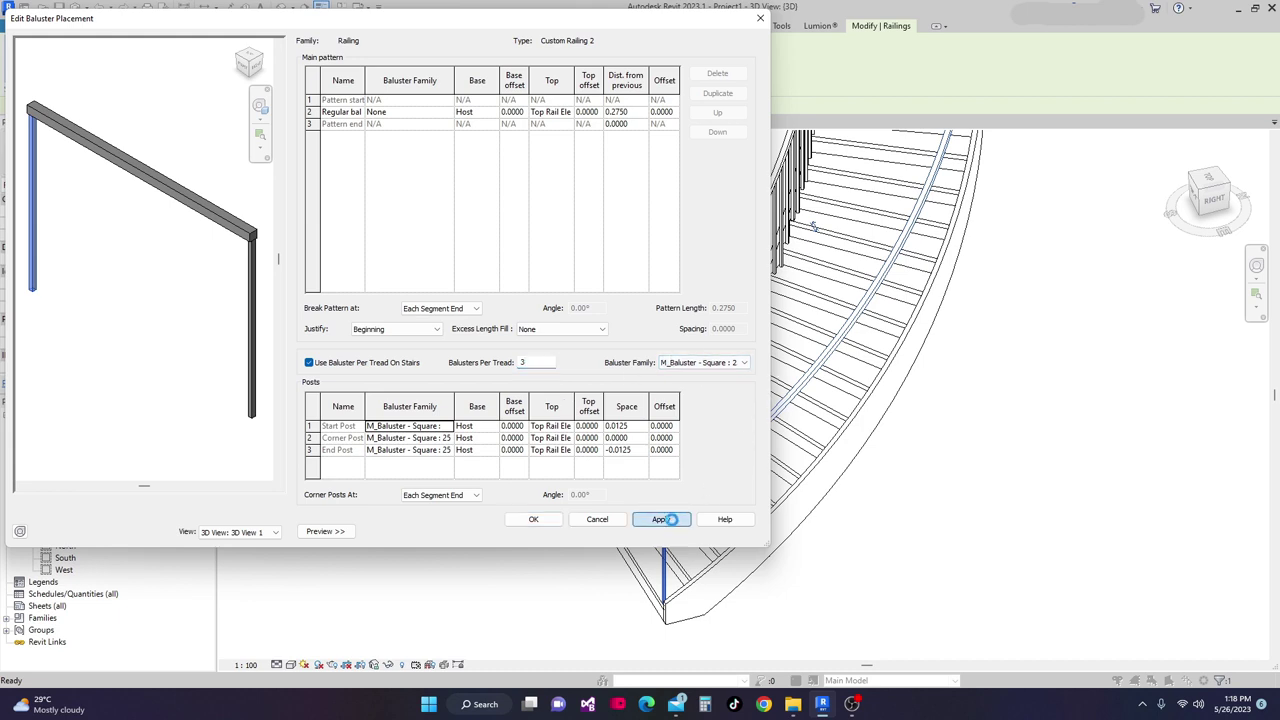
click(547, 524)
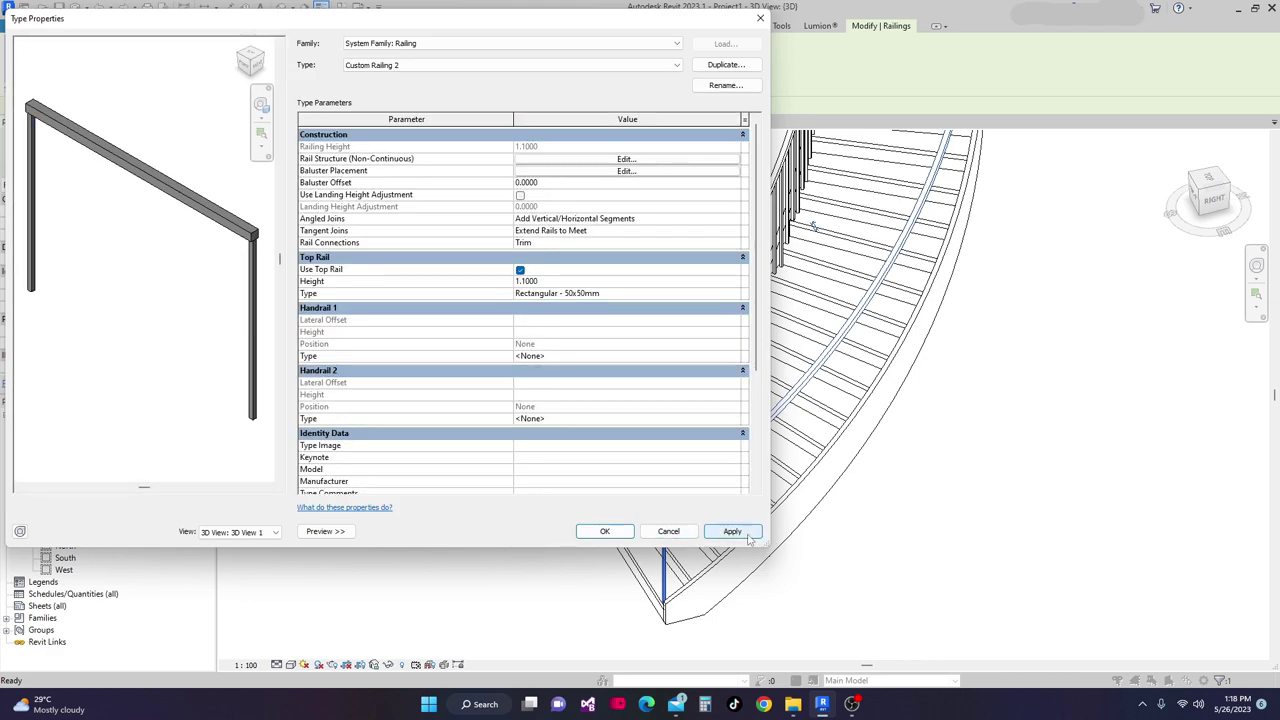
click(604, 531)
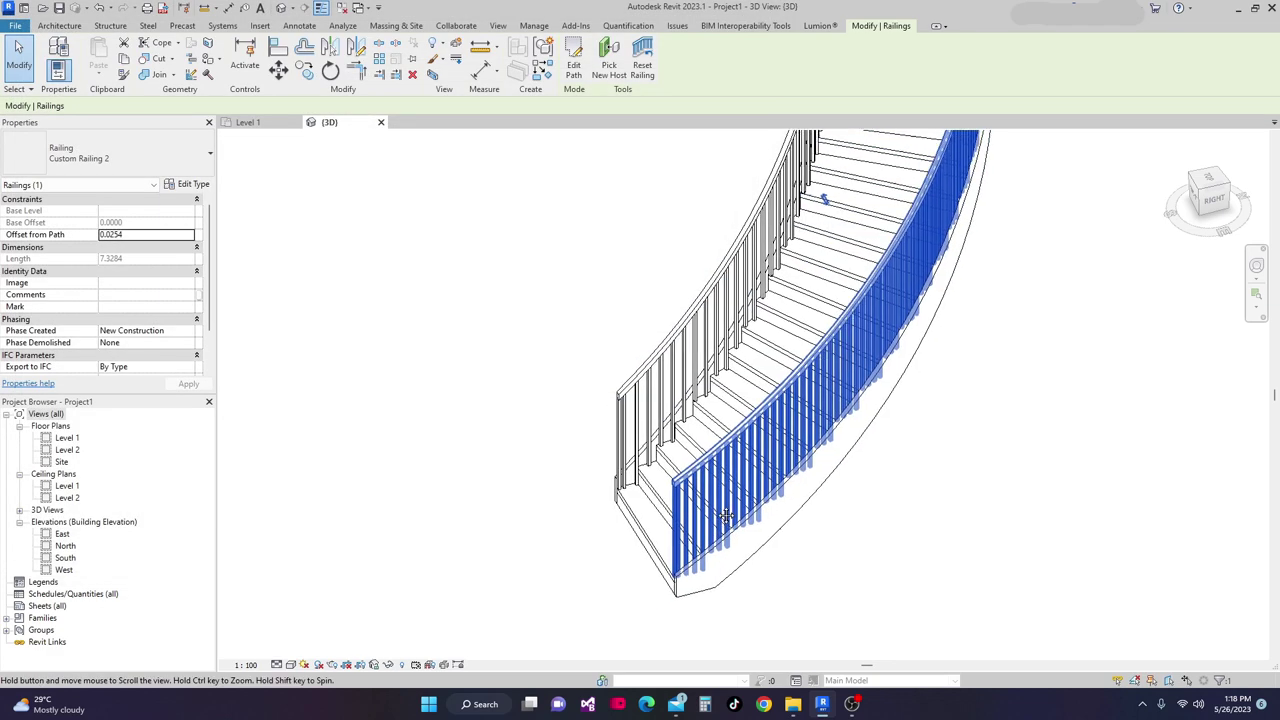
shift+middle_drag(714, 520, 872, 559)
scroll(872, 559, up, 6)
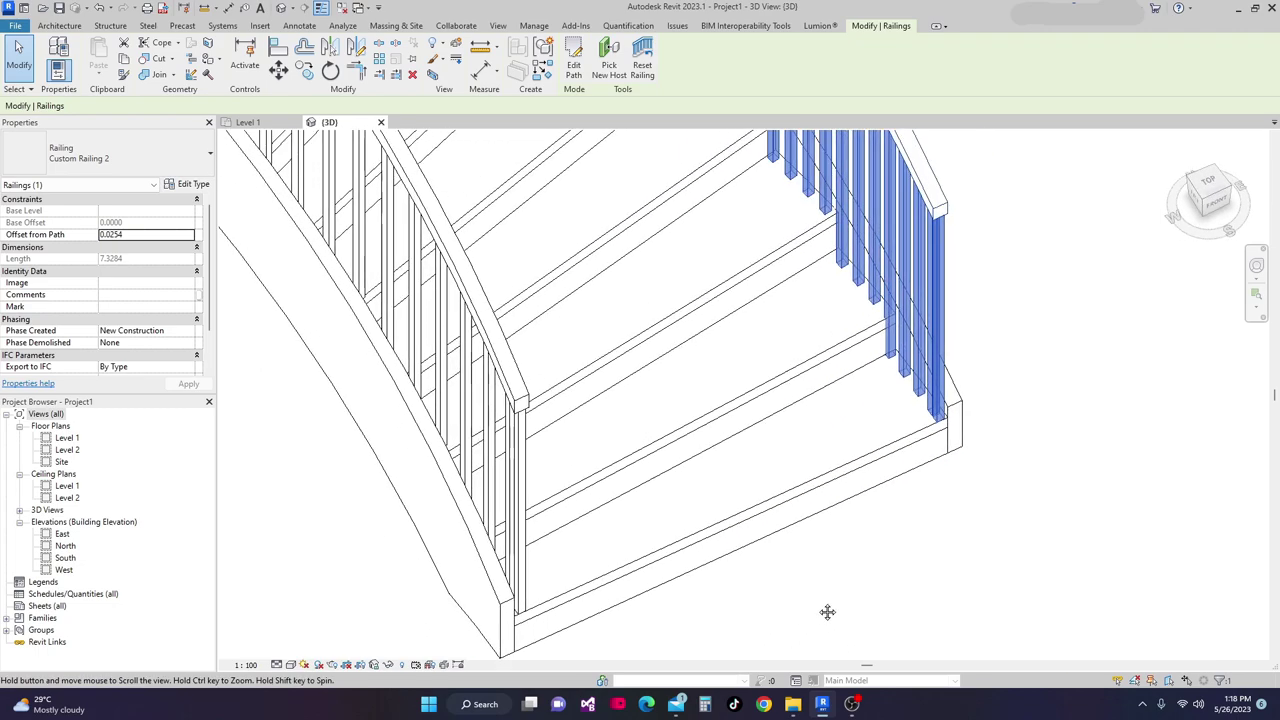
scroll(905, 469, up, 2)
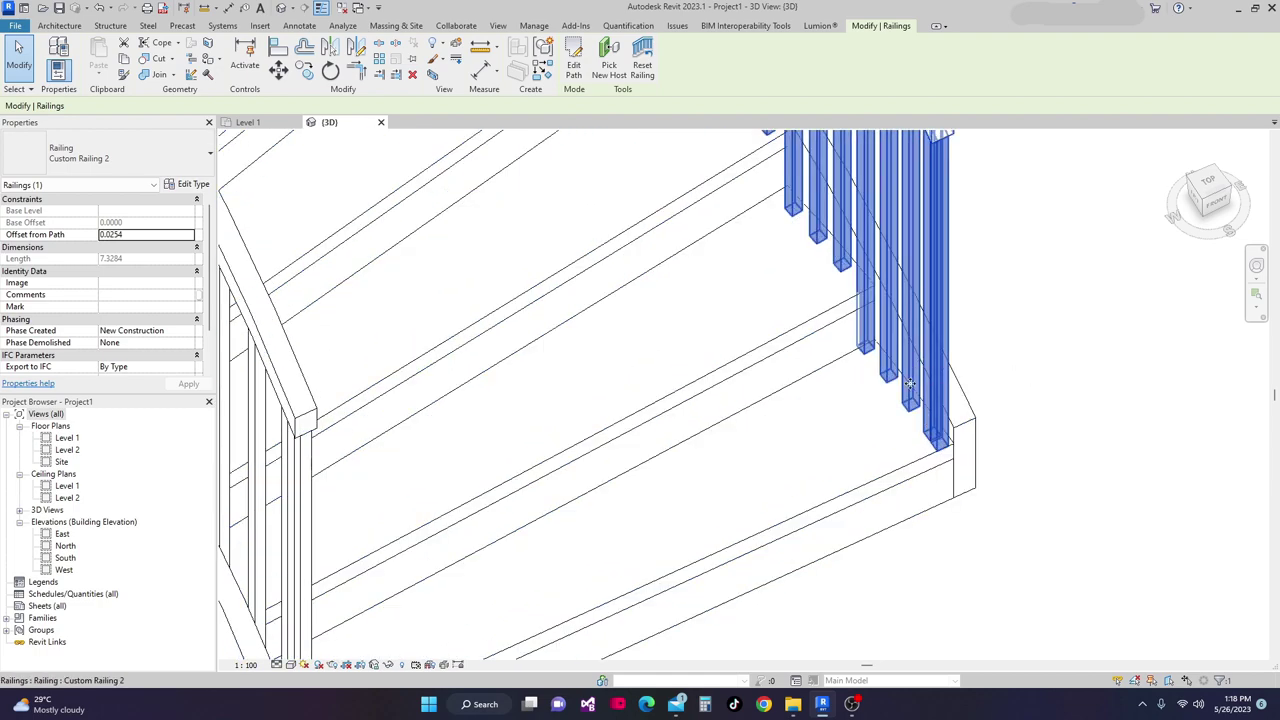
middle_drag(868, 350, 886, 443)
scroll(841, 354, down, 4)
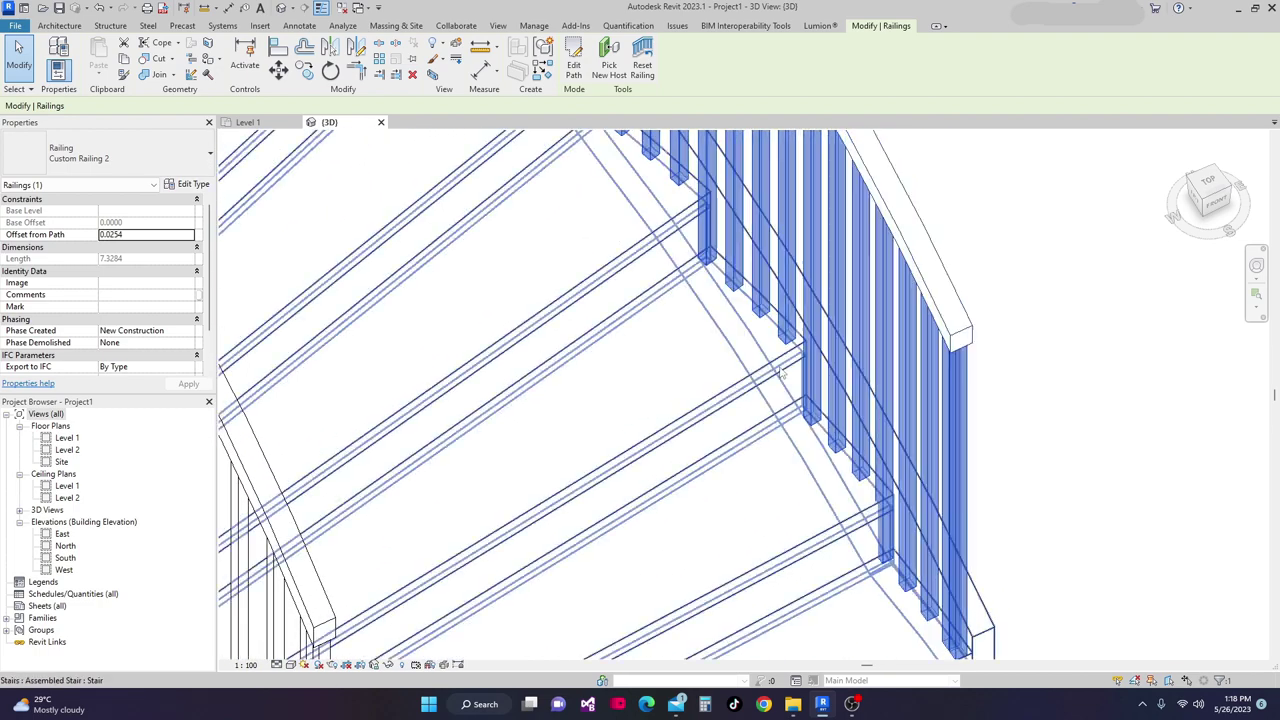
shift+middle_drag(810, 460, 390, 440)
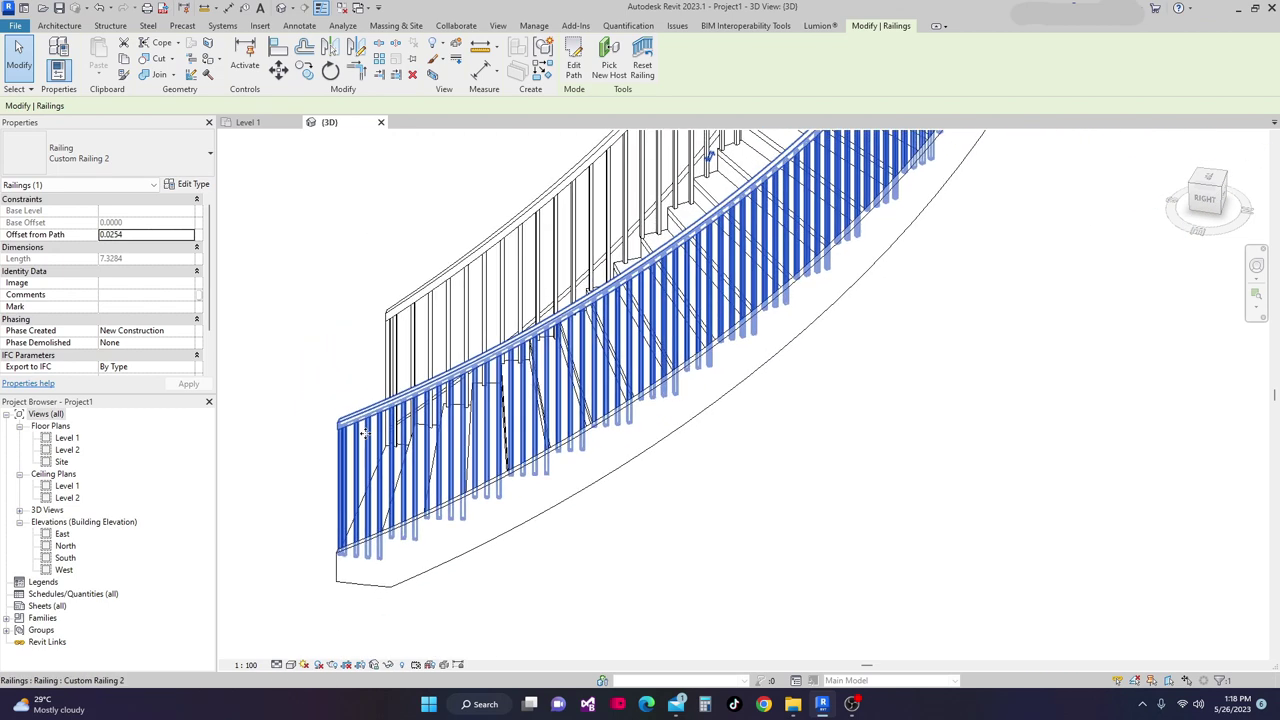
- In Custom Railing 2's baluster placement, set the start, end and corner post families to None
click(195, 184)
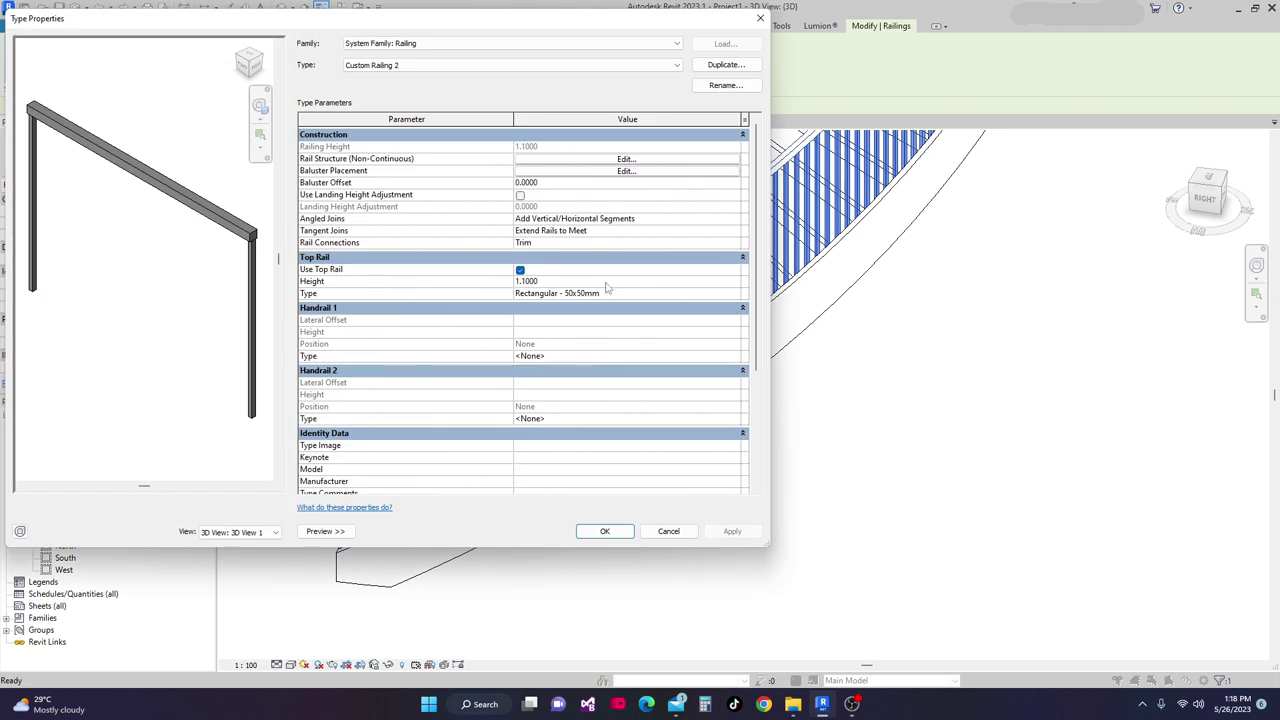
click(624, 171)
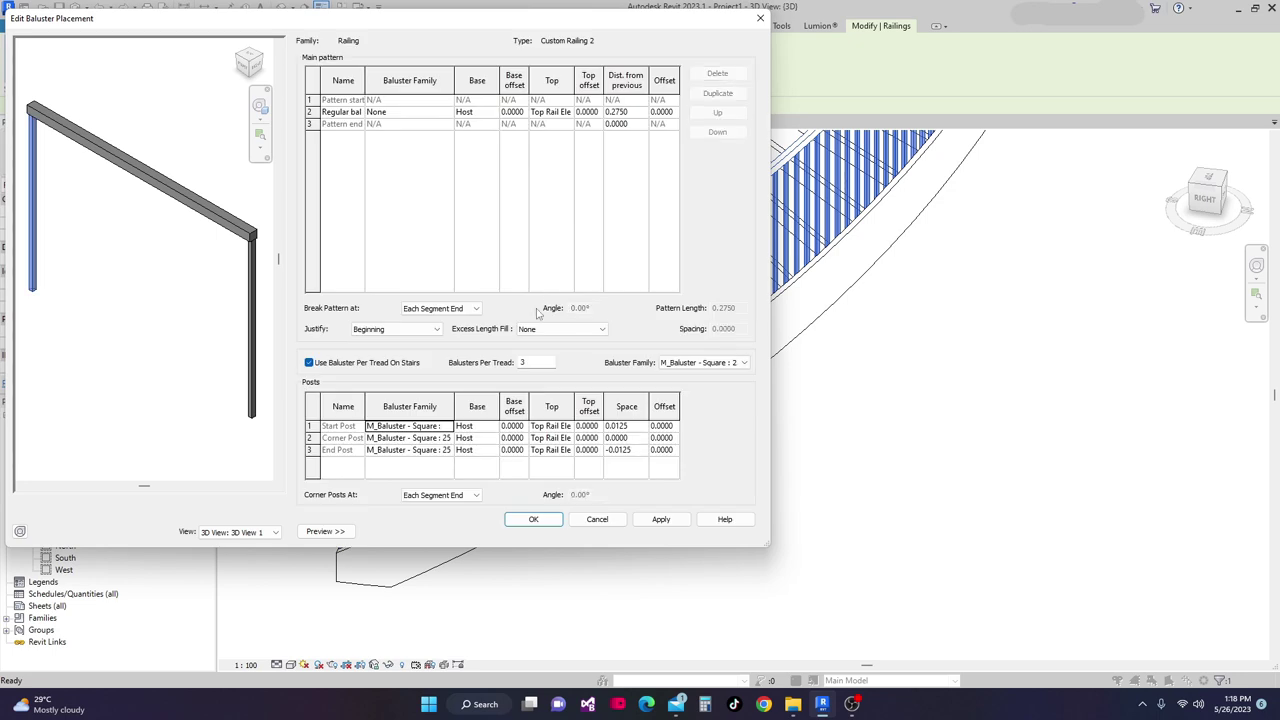
click(447, 426)
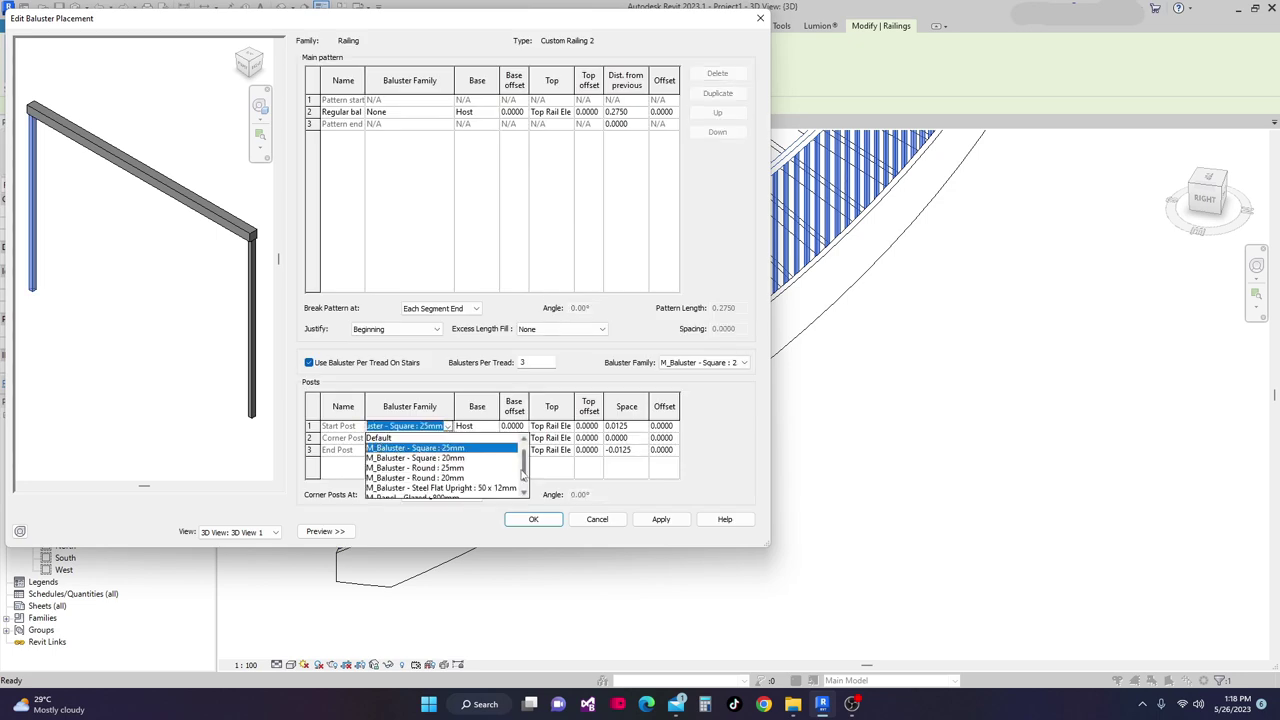
scroll(522, 465, up, 1)
click(440, 438)
click(443, 451)
click(447, 451)
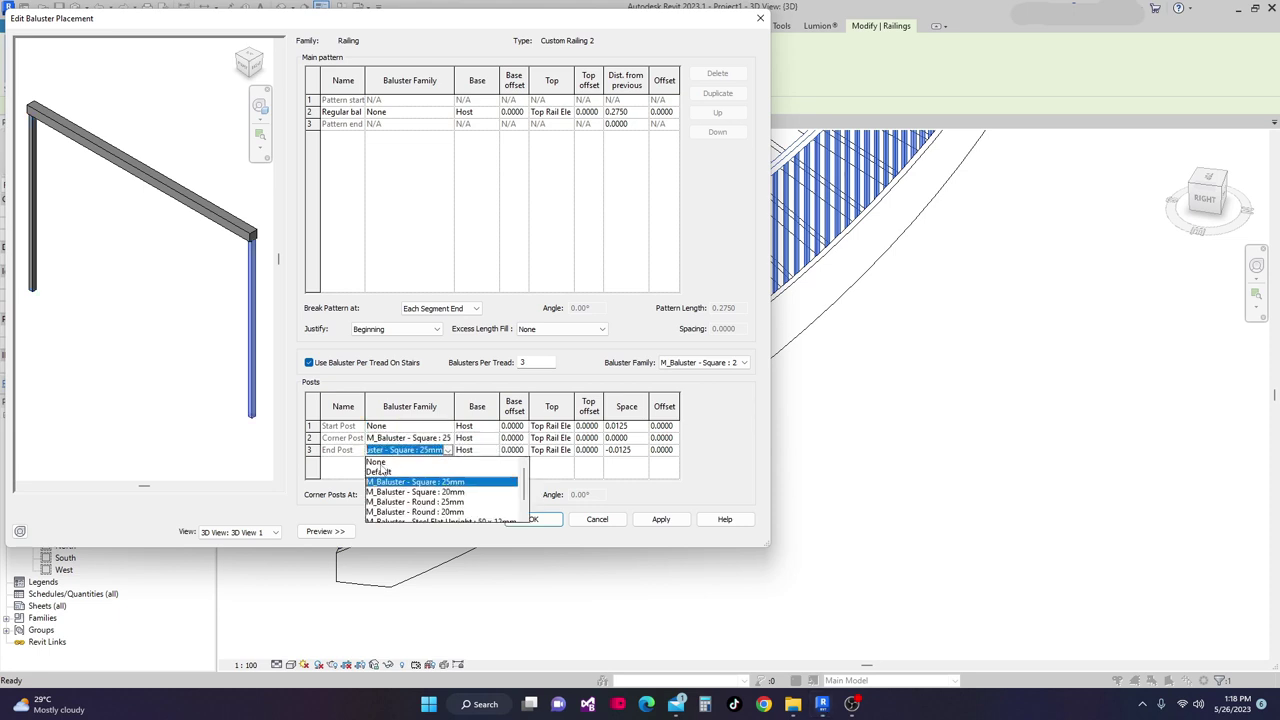
click(380, 461)
click(440, 439)
click(447, 439)
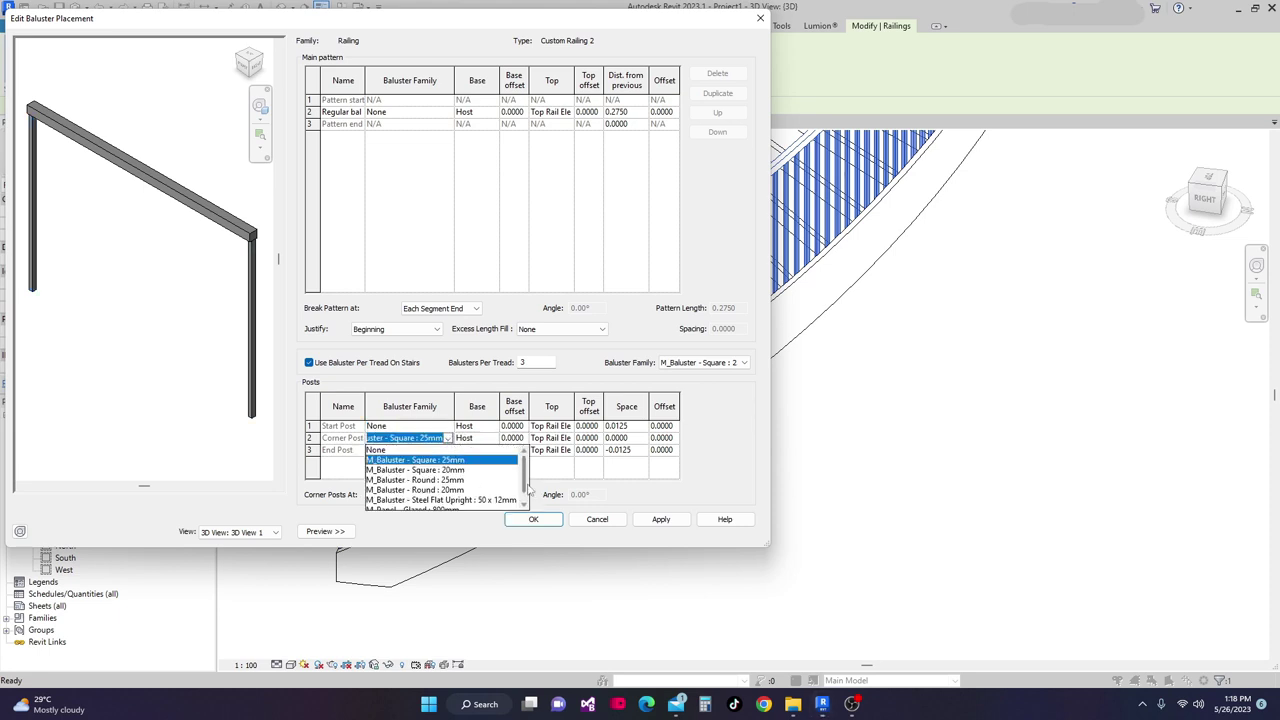
click(437, 450)
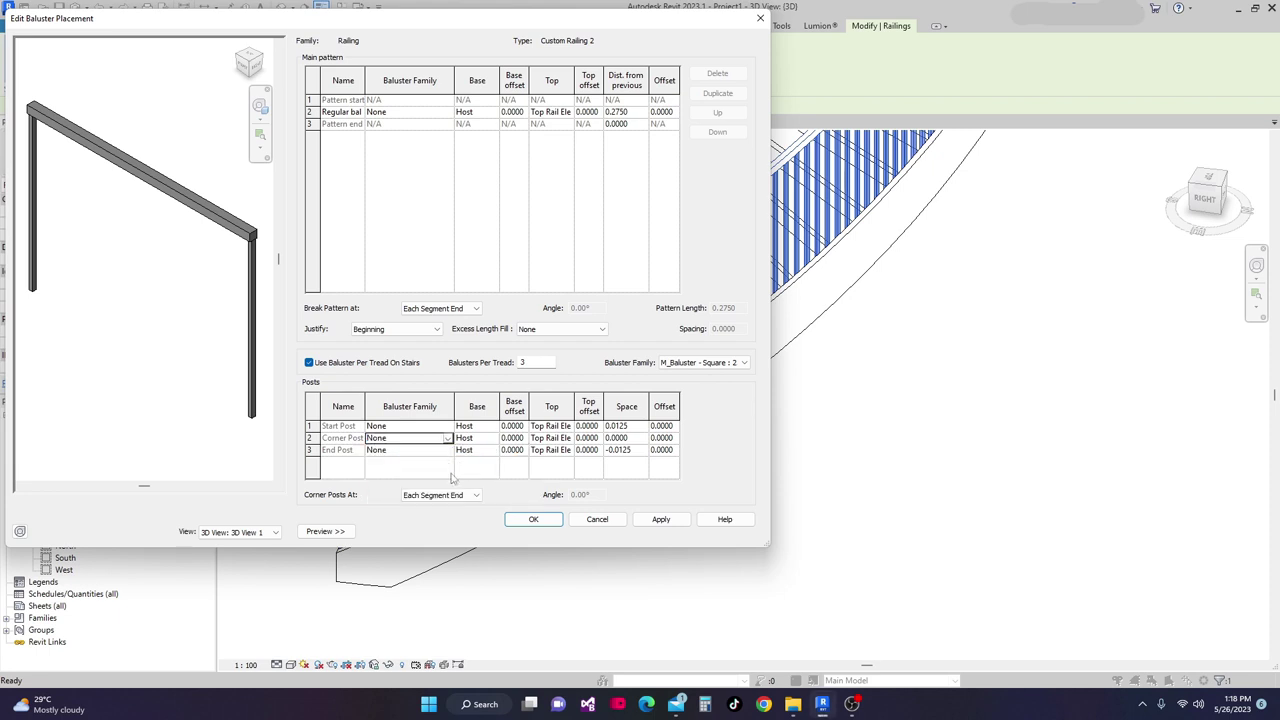
- Set corner posts to Never and centre-justify the pattern, then cancel Type Properties discarding changes
click(475, 497)
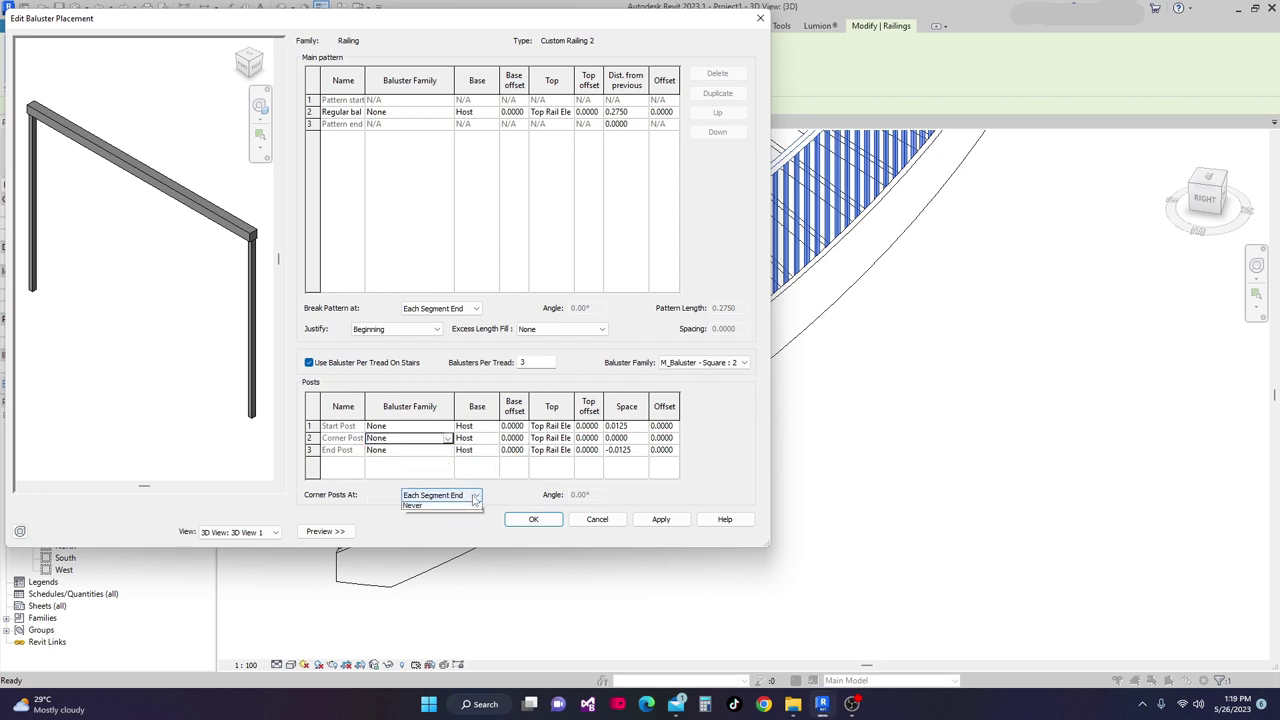
click(430, 527)
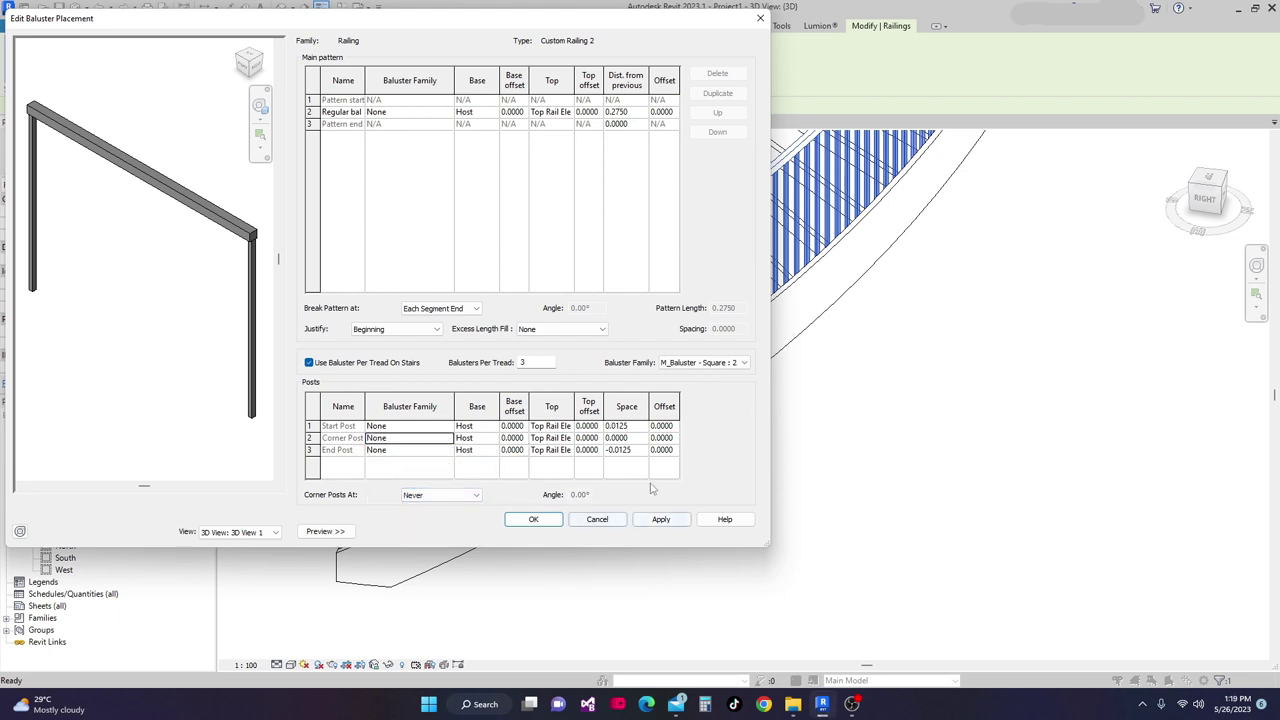
click(436, 329)
click(375, 358)
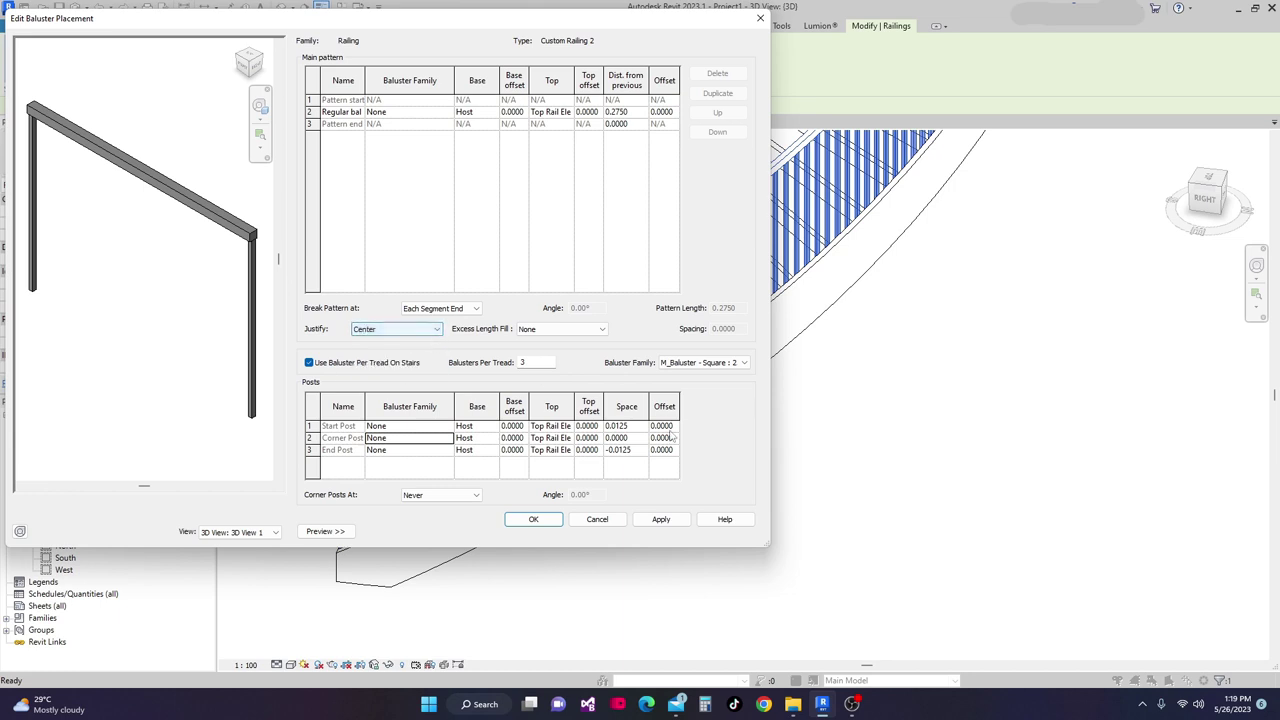
click(662, 519)
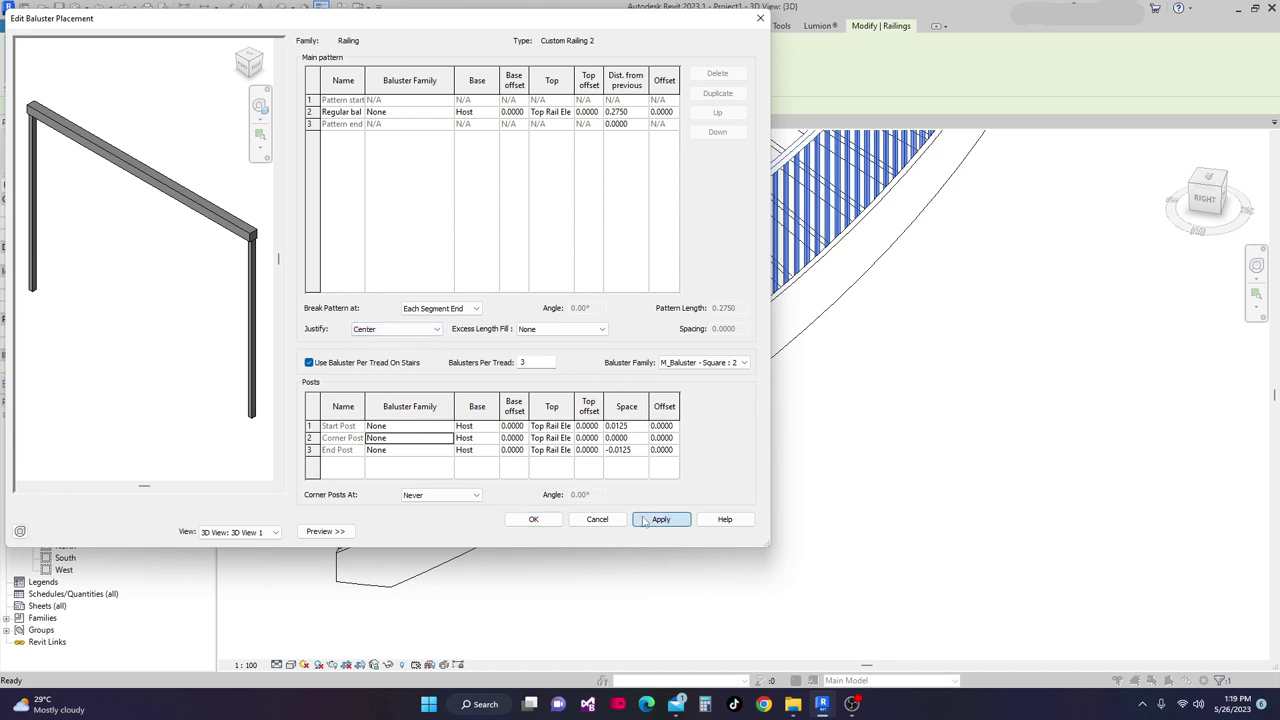
click(533, 519)
click(669, 531)
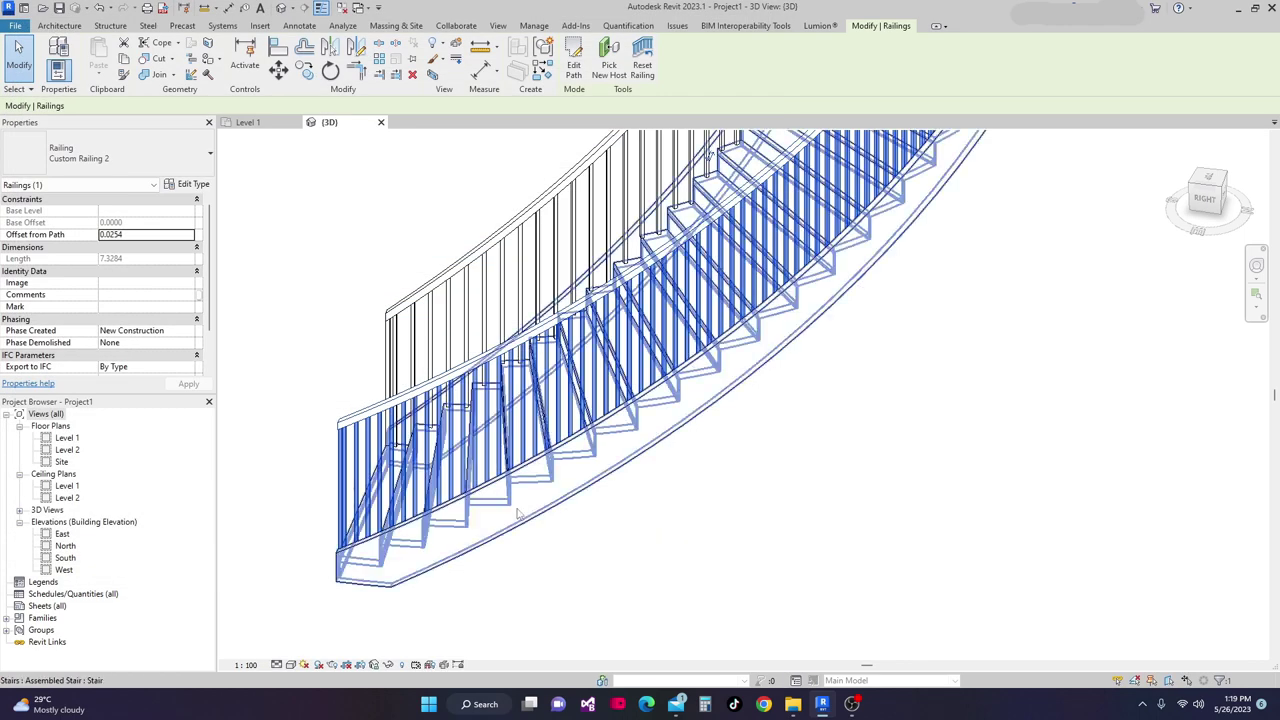
- Reopen Custom Railing 2's baluster placement and set start, corner and end post families to None
click(187, 184)
click(646, 171)
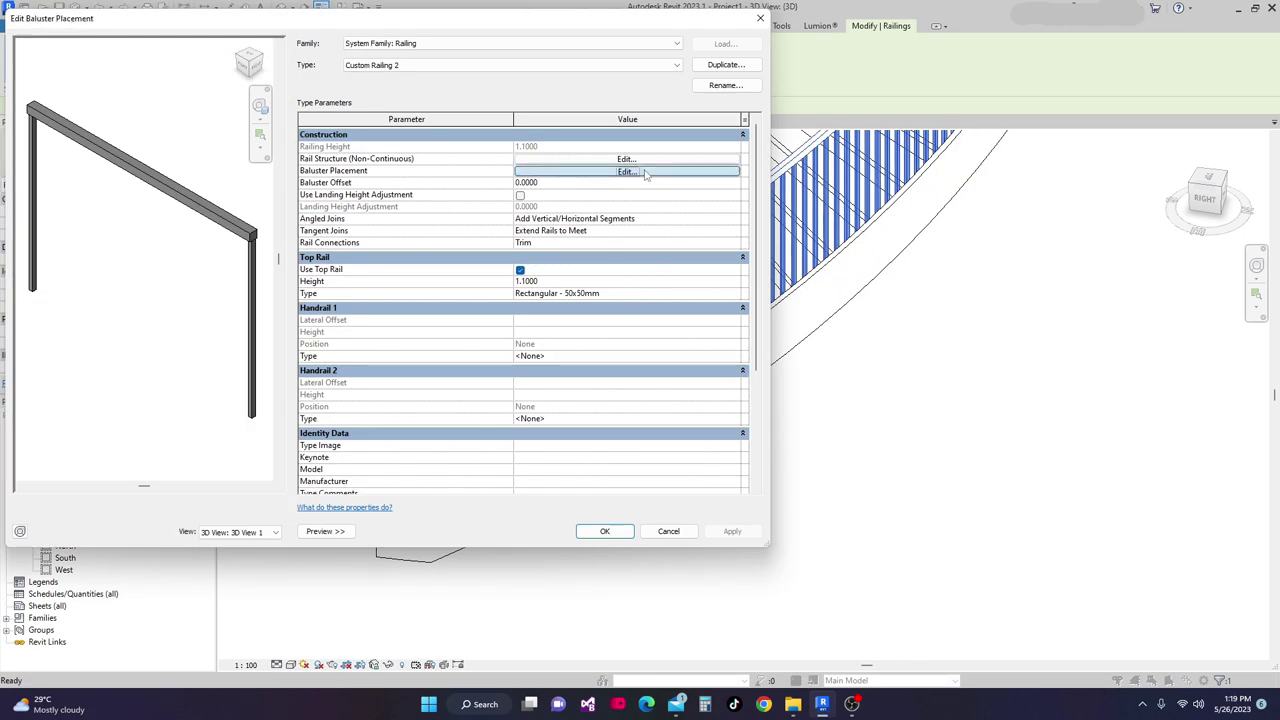
click(448, 426)
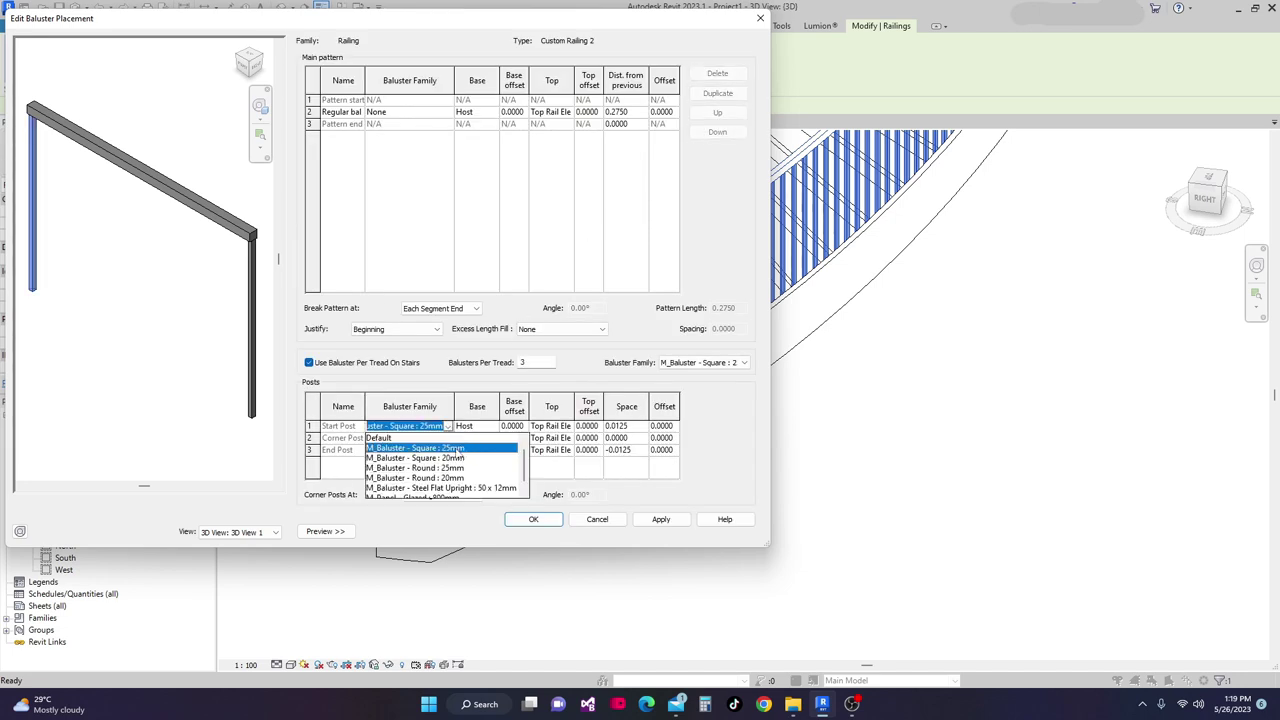
scroll(527, 462, up, 2)
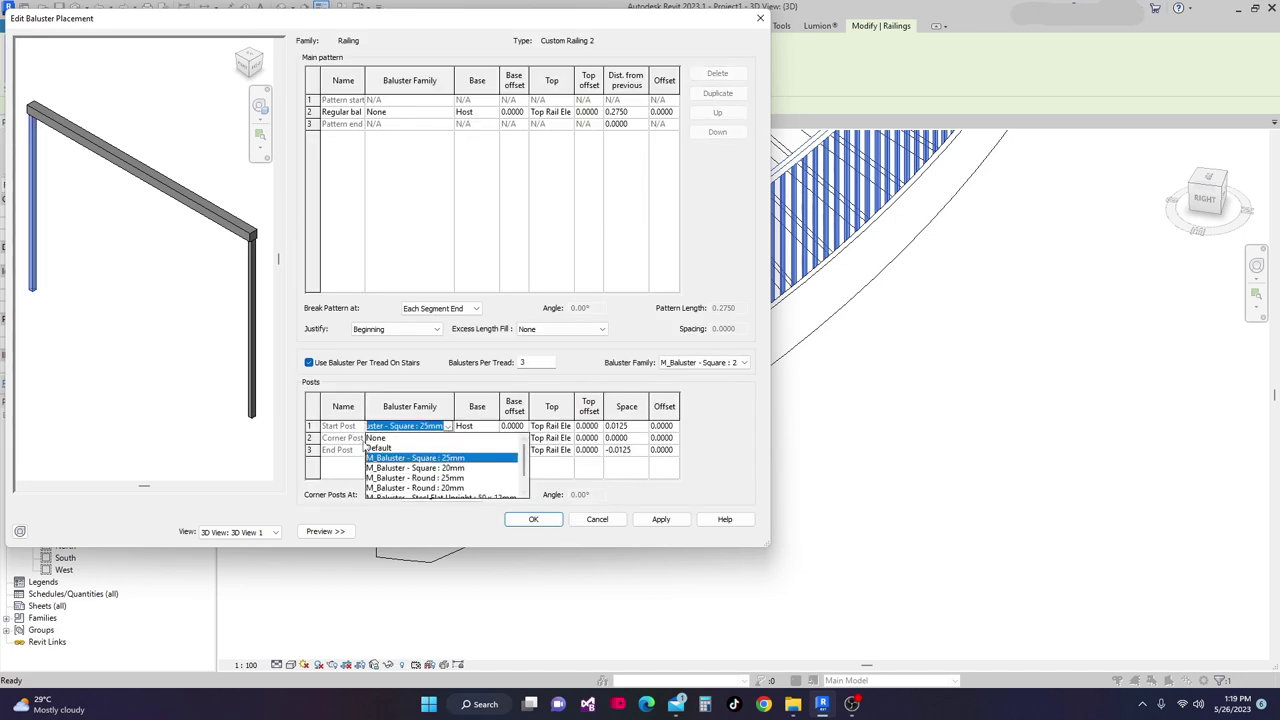
click(408, 440)
click(448, 438)
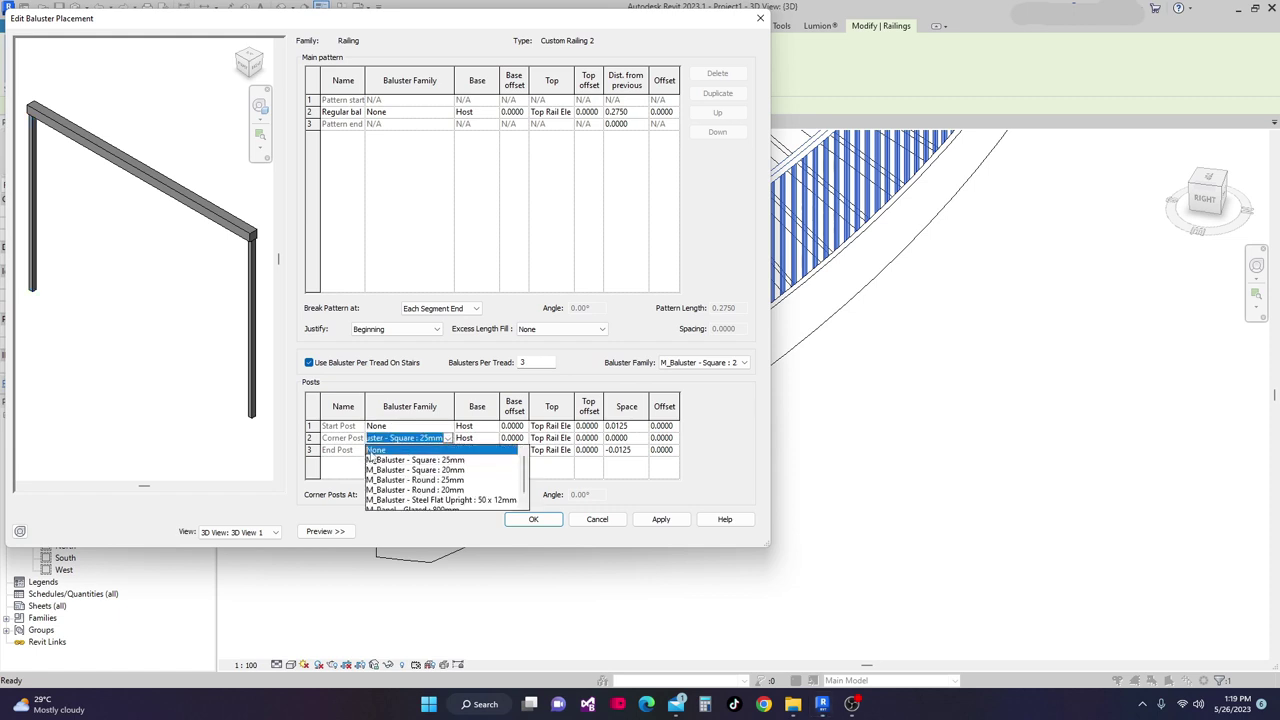
click(376, 450)
click(449, 451)
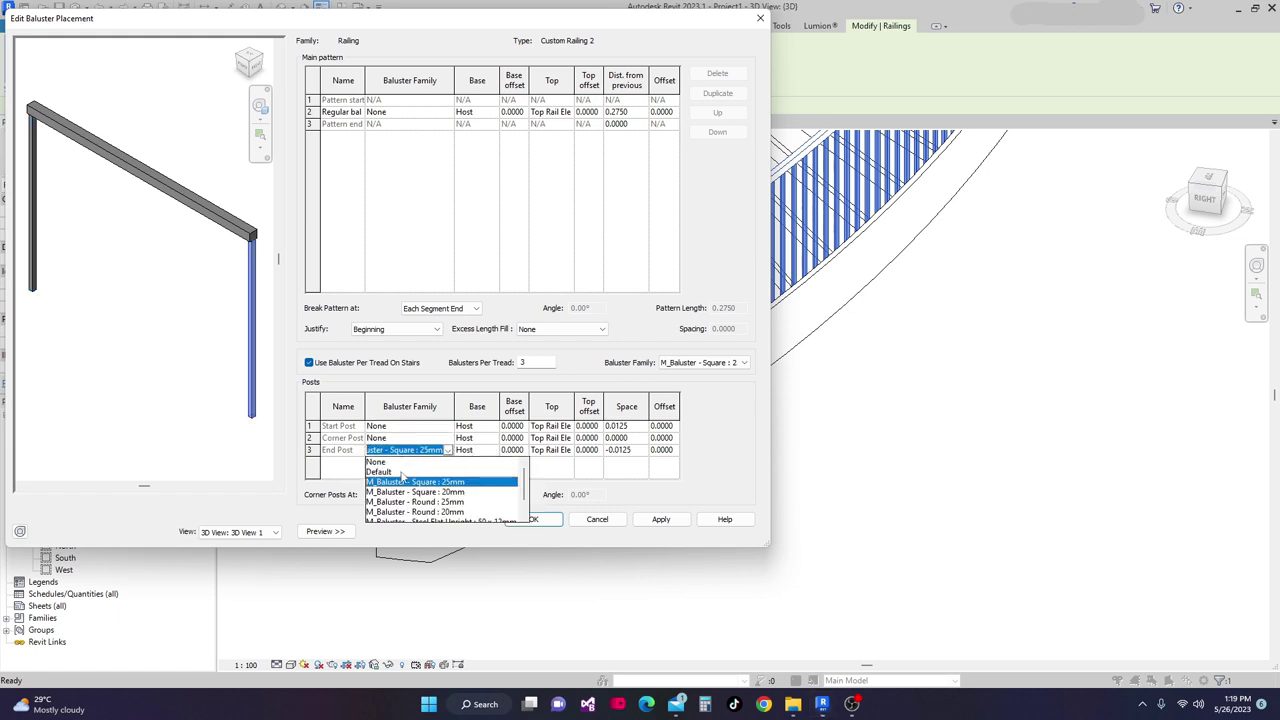
click(378, 462)
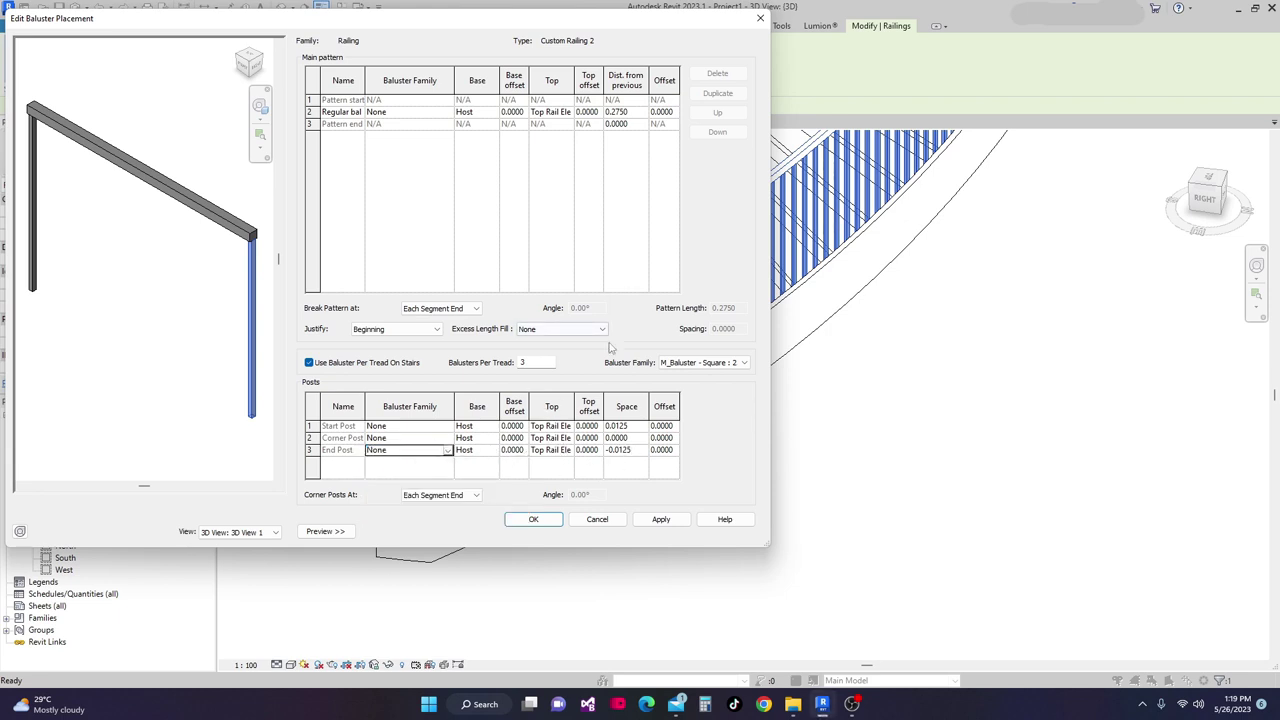
- Set corner posts to Never and apply the type changes to Custom Railing 2
click(440, 495)
click(412, 524)
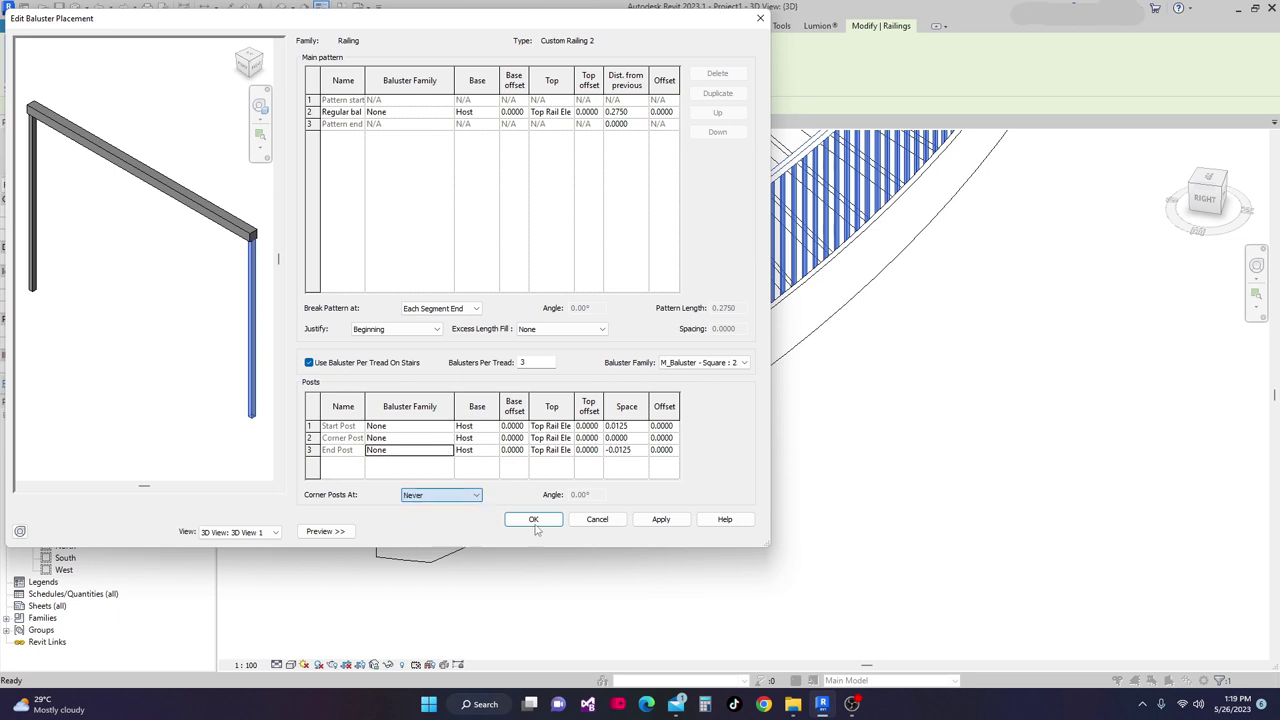
click(661, 519)
click(533, 519)
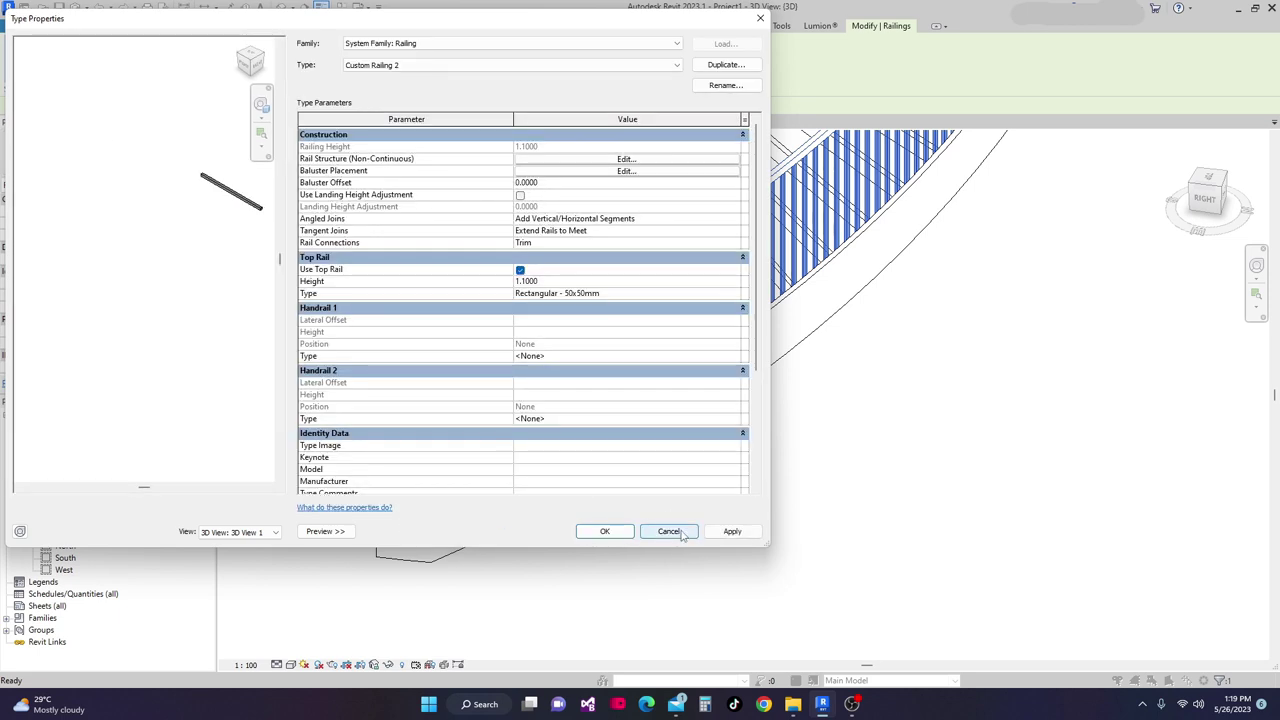
click(731, 531)
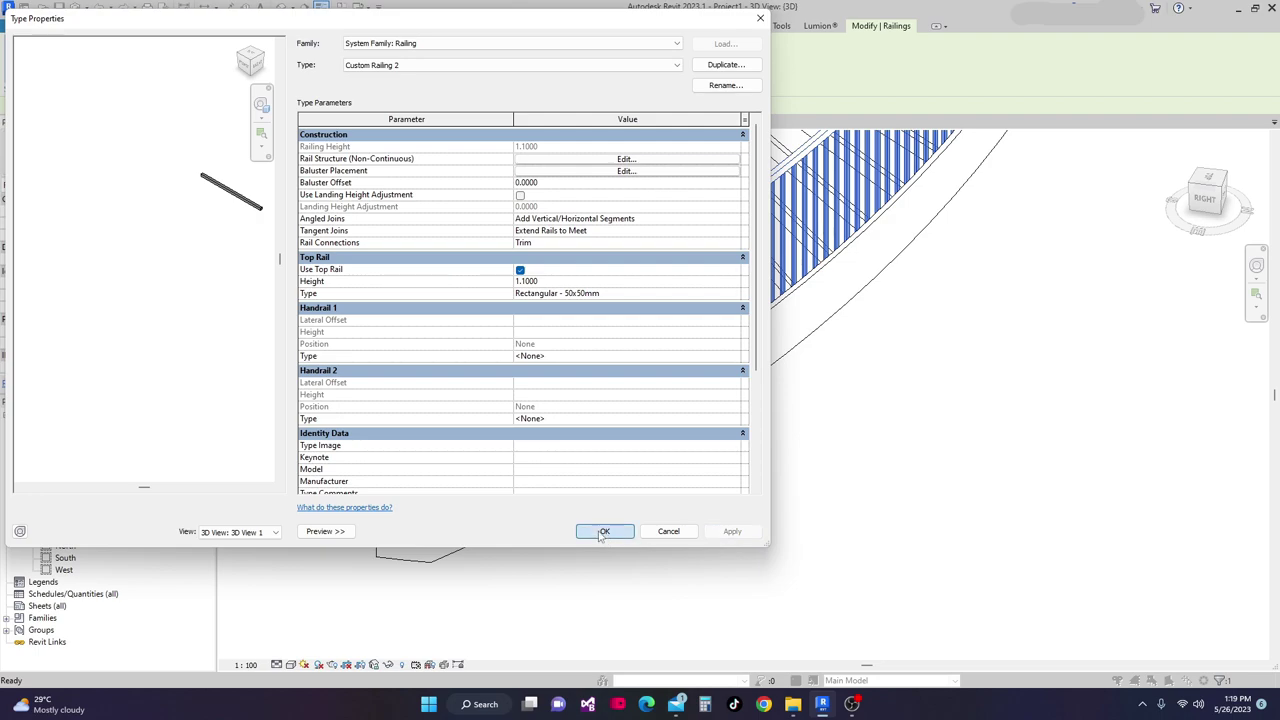
click(603, 531)
shift+middle_drag(607, 500, 828, 186)
- Reframe the 3D view, select the inner 1100mm railing and open its type properties
scroll(828, 186, up, 3)
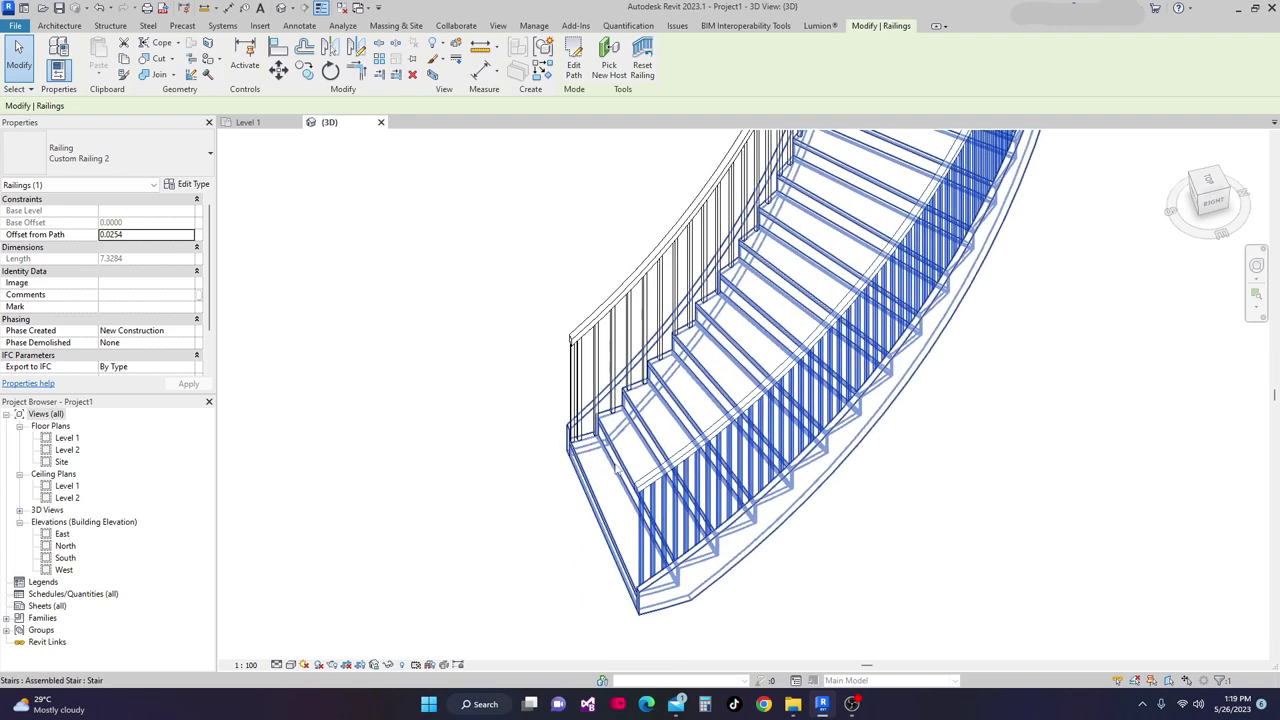
middle_drag(629, 543, 814, 509)
scroll(760, 500, down, 2)
shift+middle_drag(722, 490, 856, 531)
click(868, 522)
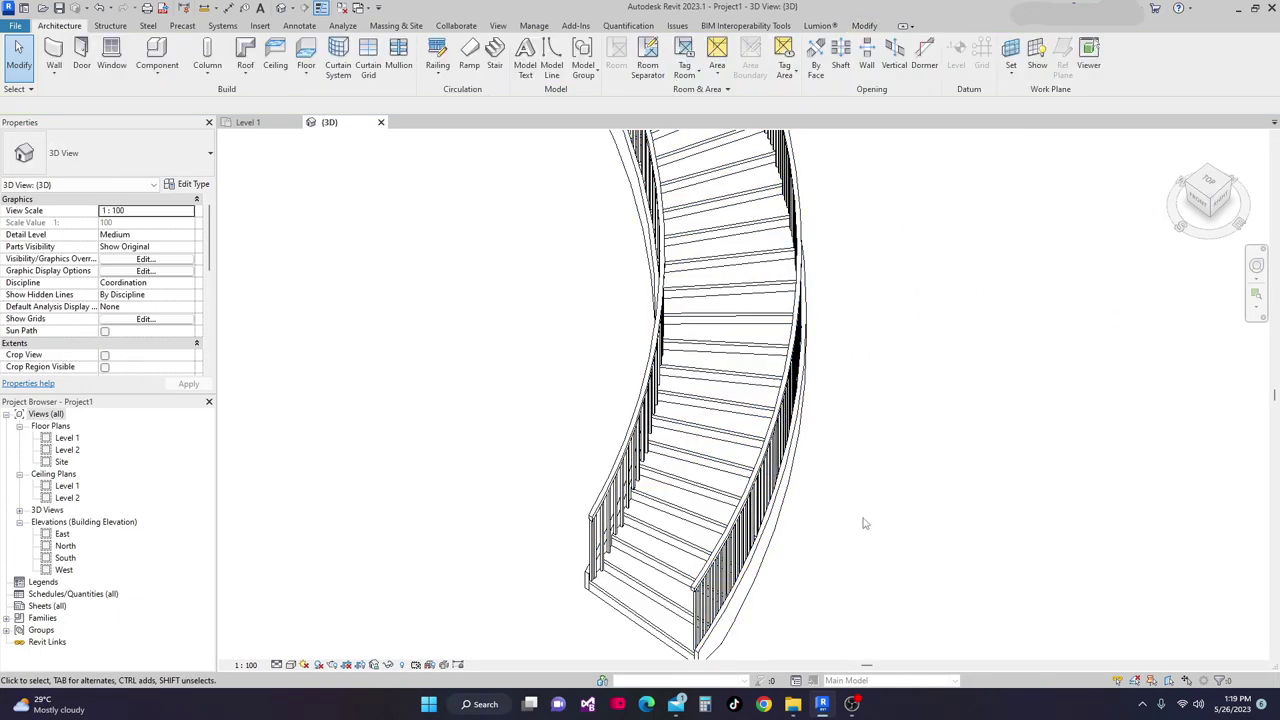
middle_drag(686, 350, 811, 408)
click(811, 408)
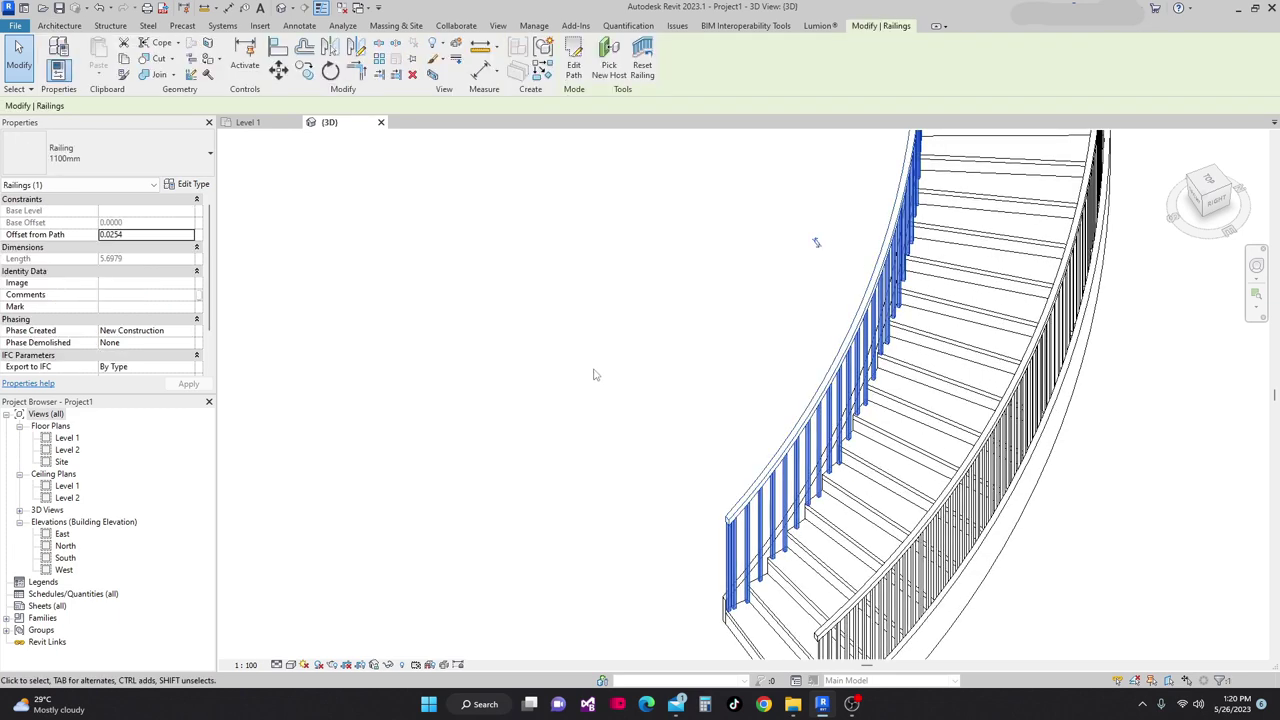
click(205, 187)
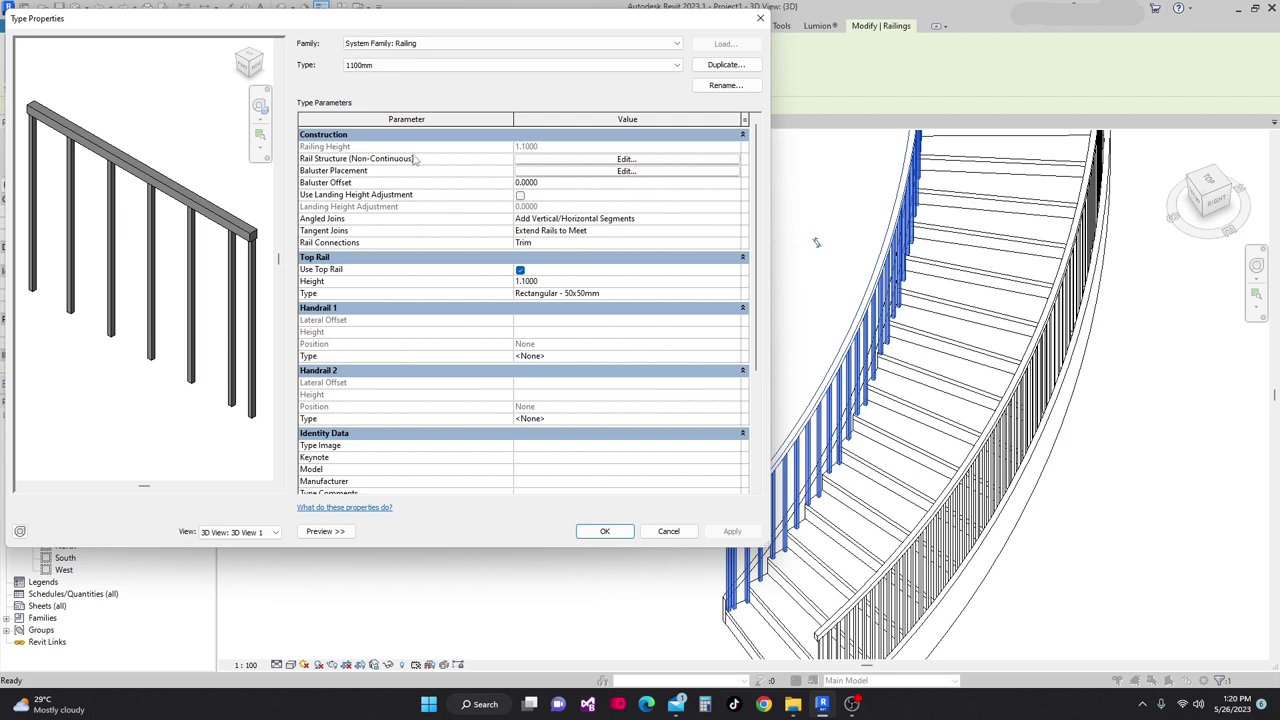
- Remove the regular balusters from the 1100mm railing's baluster placement pattern
click(588, 171)
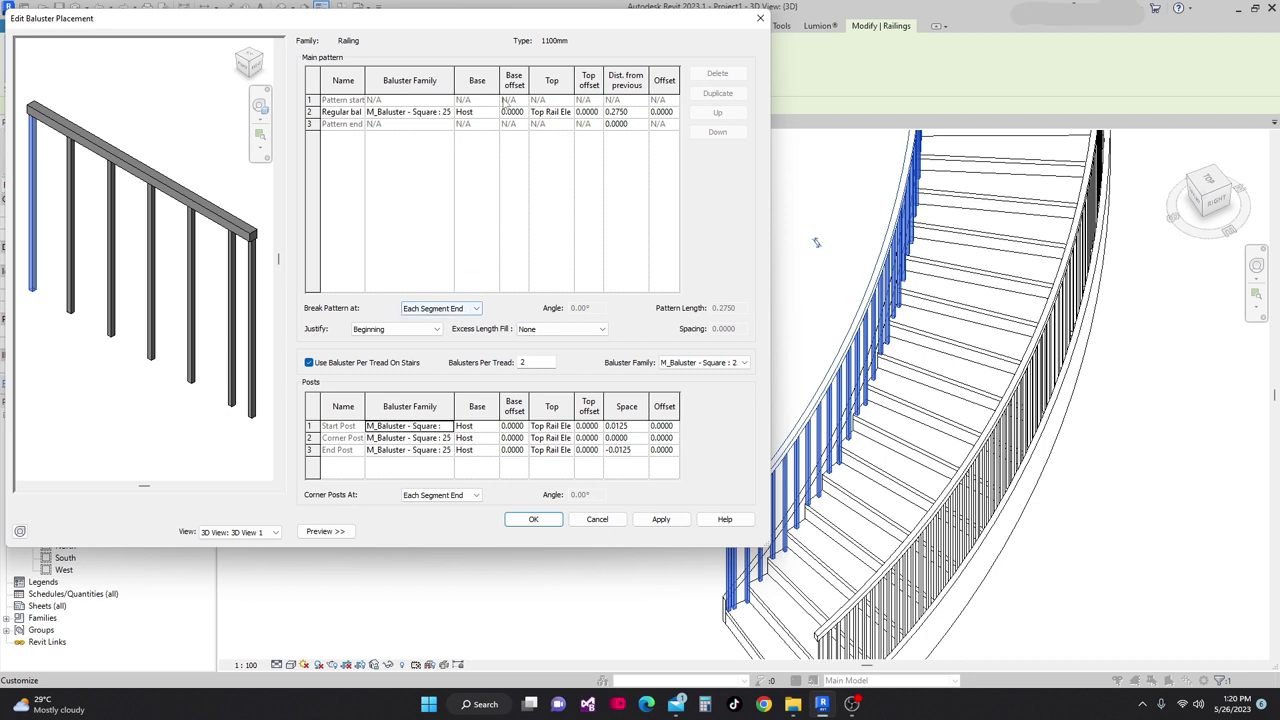
click(451, 114)
click(448, 112)
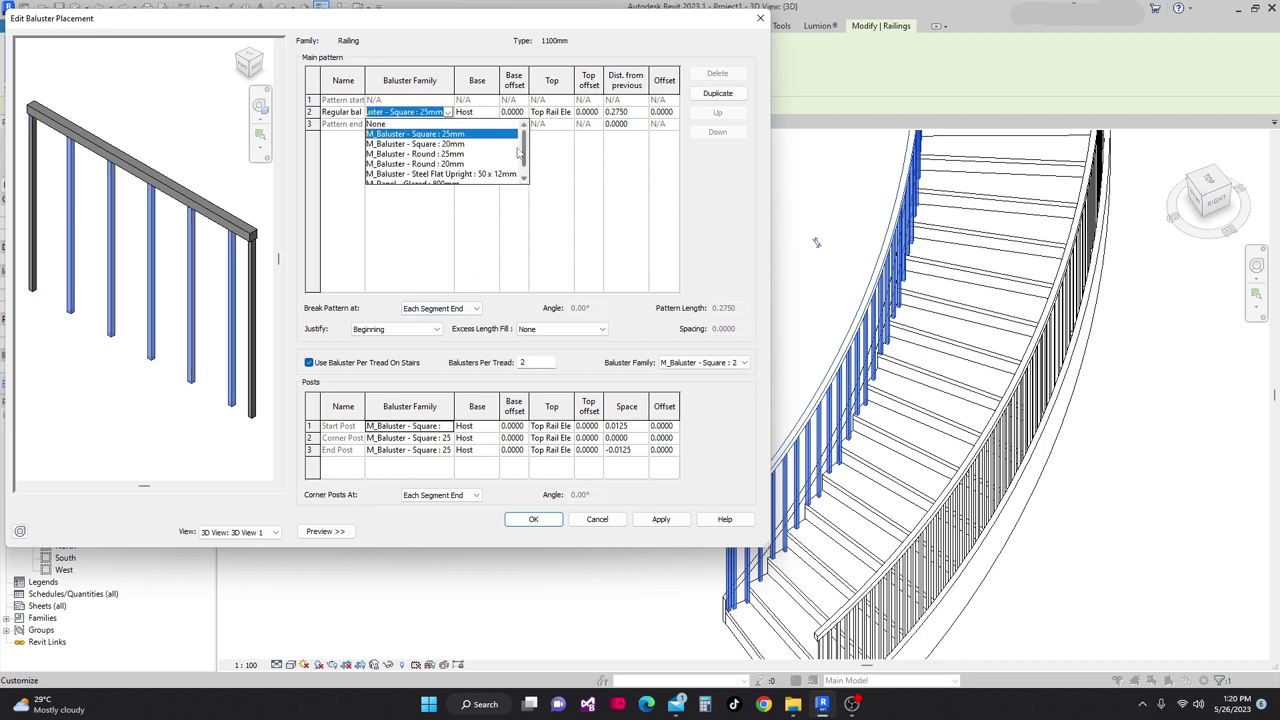
click(376, 125)
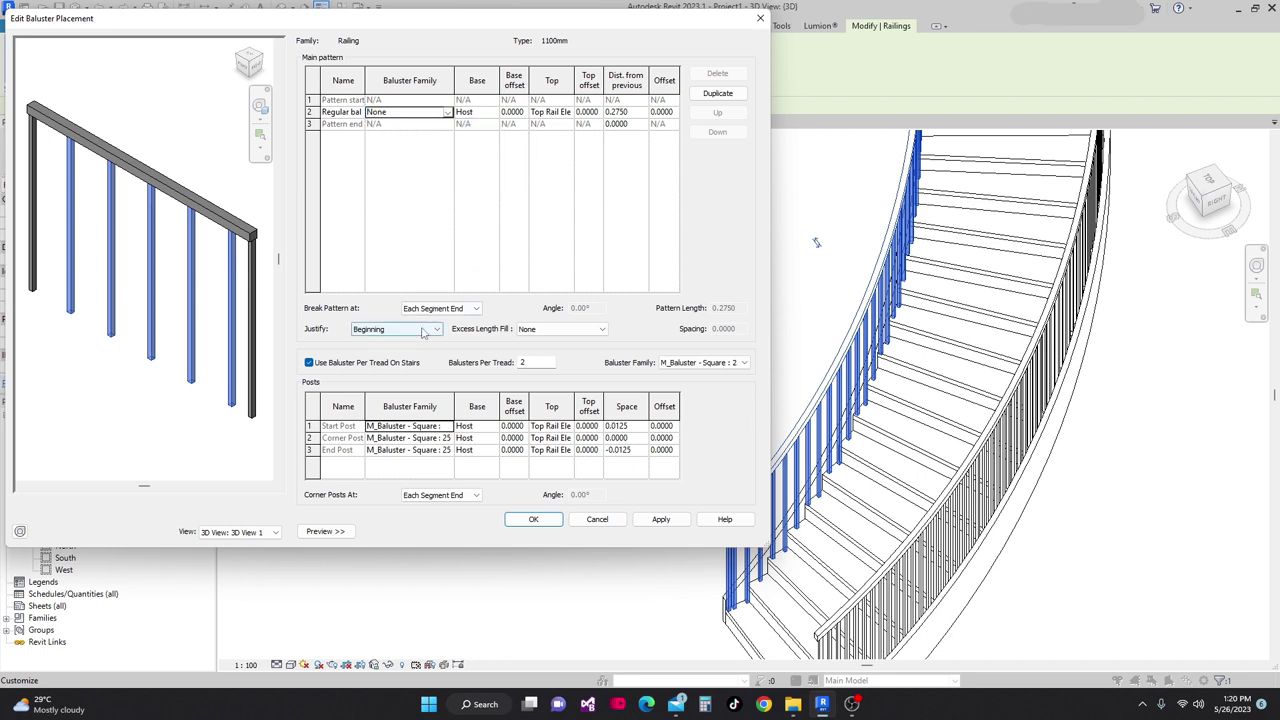
- Set the start, corner and end post families to None
click(446, 425)
click(447, 426)
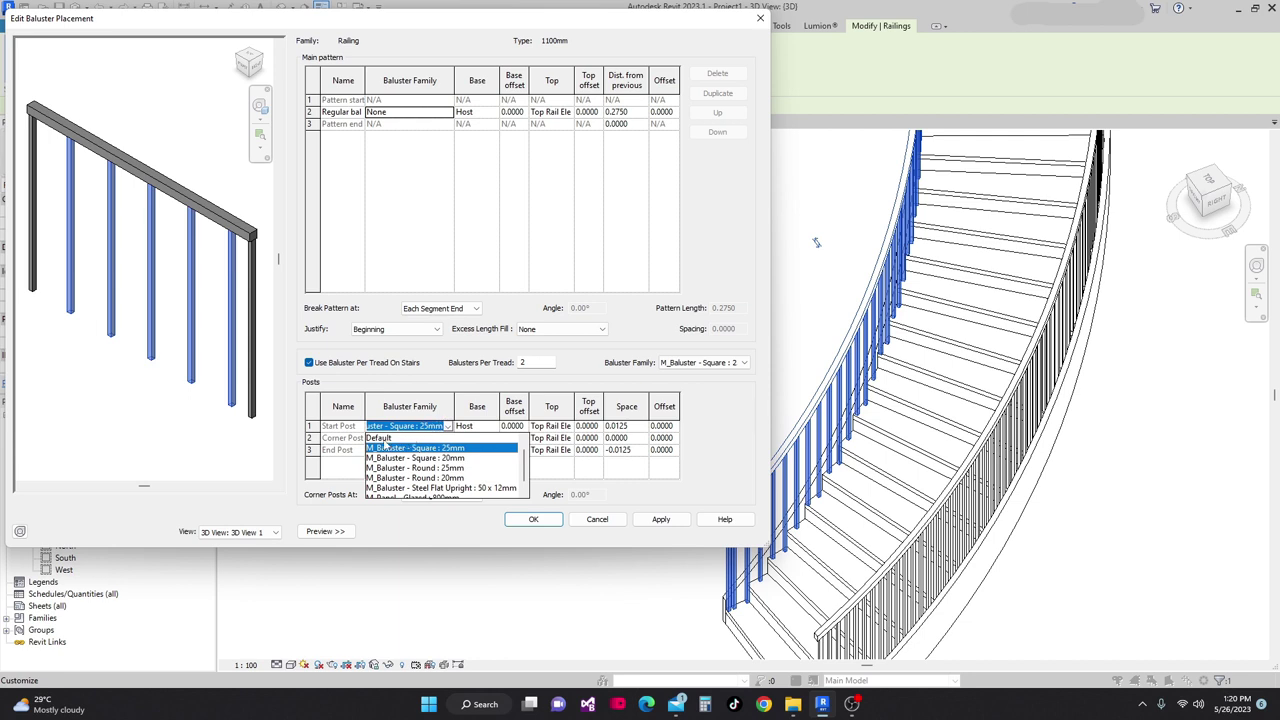
scroll(521, 468, up, 2)
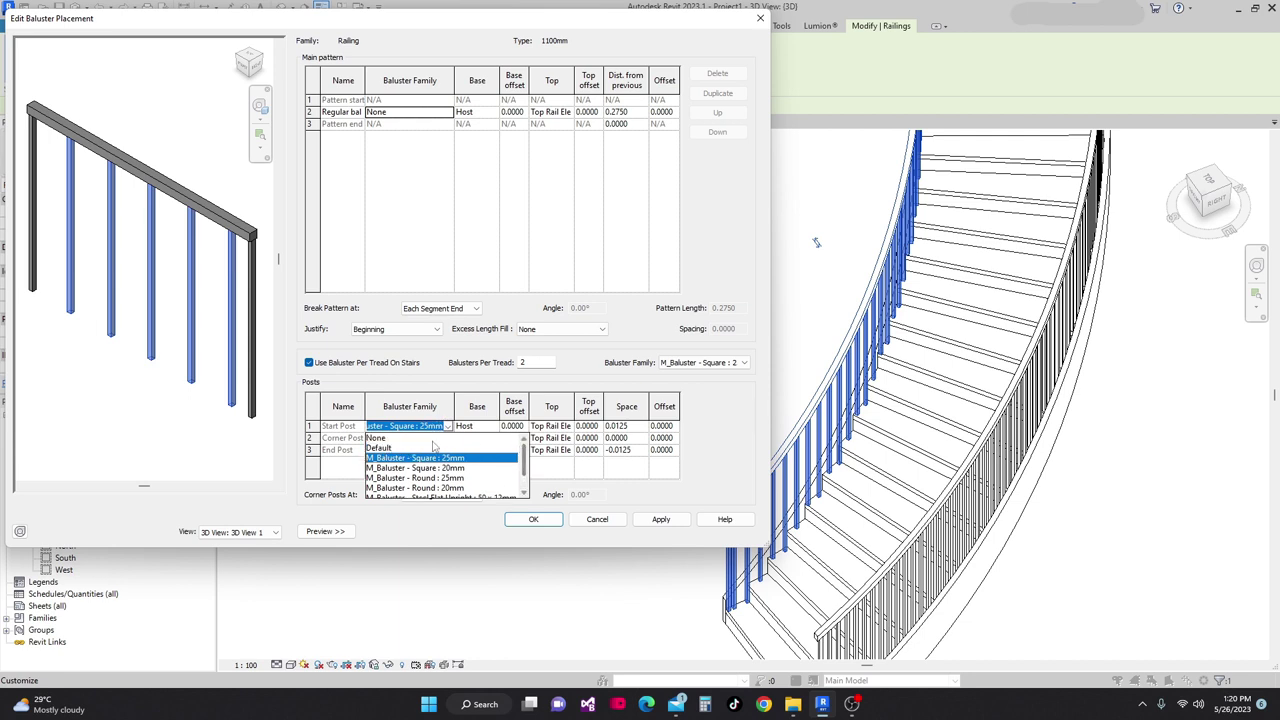
click(395, 438)
click(447, 438)
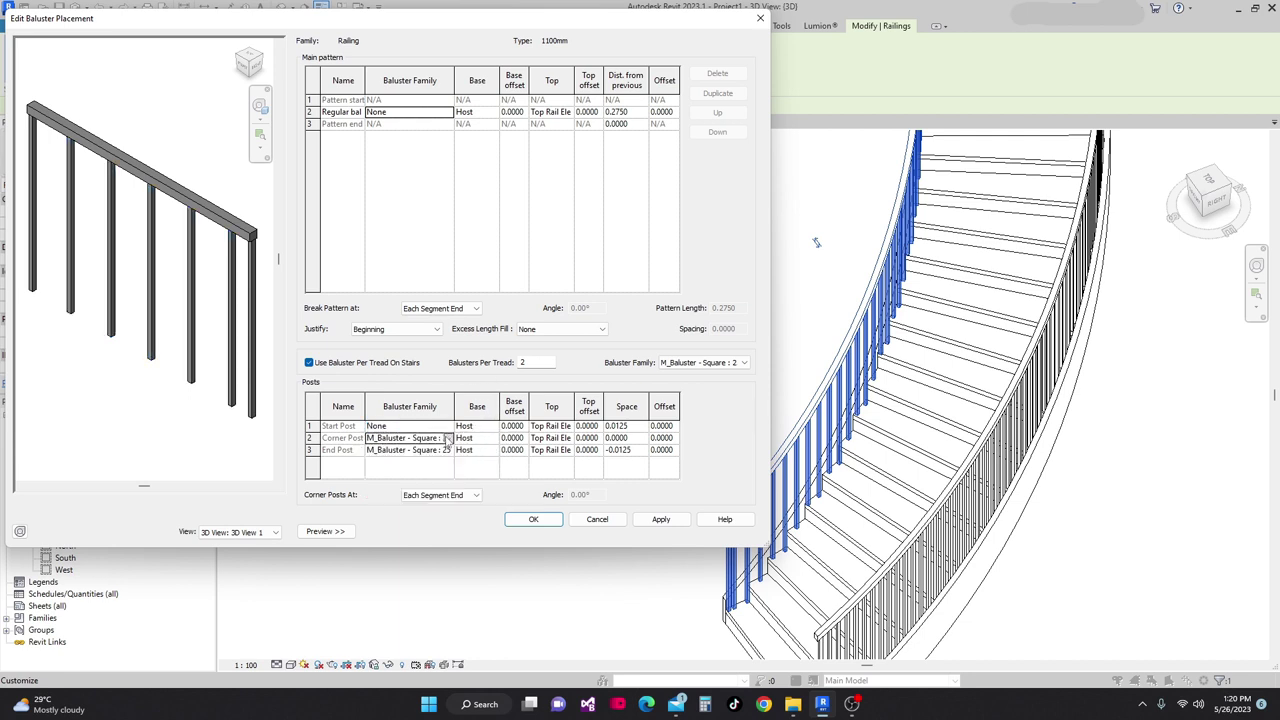
click(447, 438)
click(374, 450)
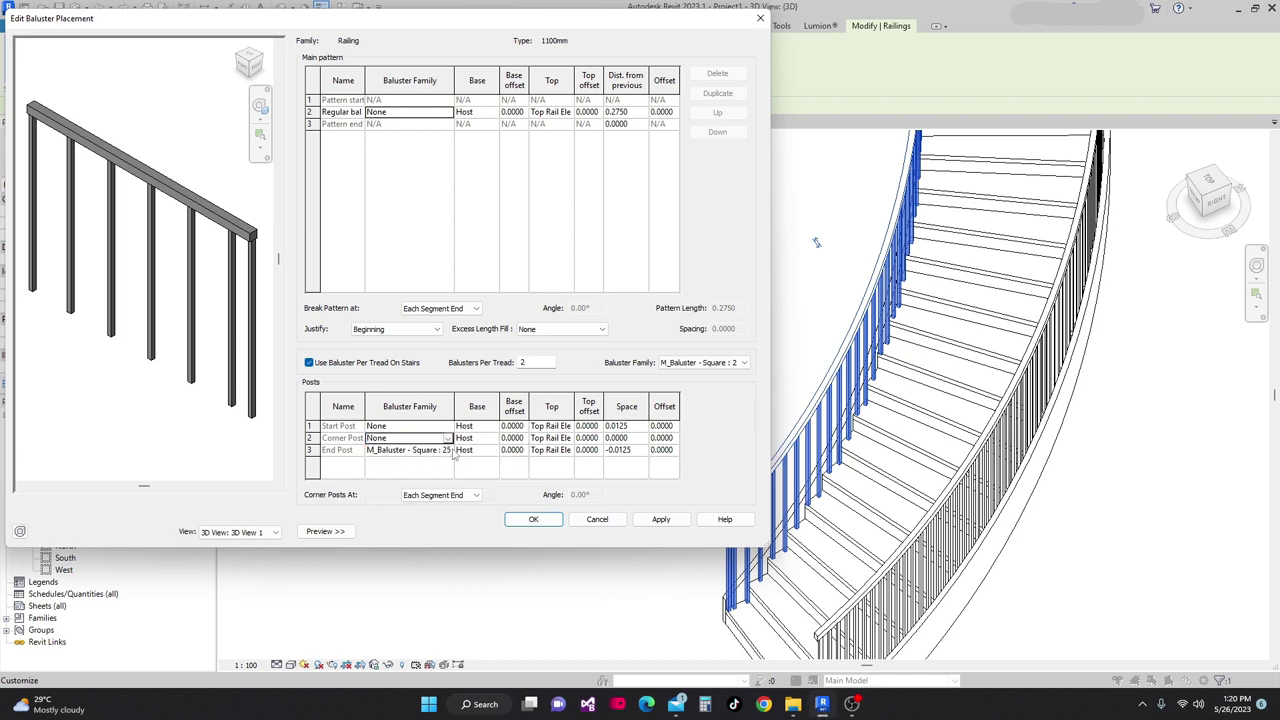
click(450, 451)
click(450, 451)
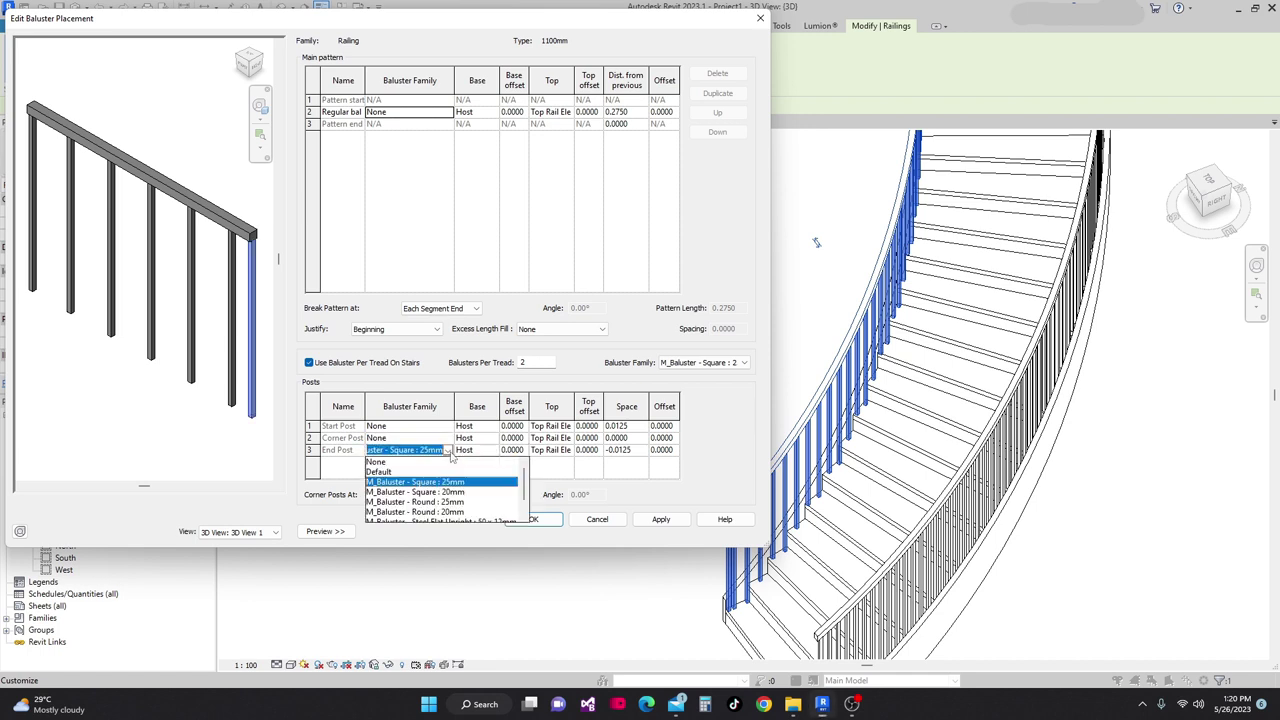
click(380, 462)
- Set corner posts to Never and apply the changes to the 1100mm railing type
click(473, 497)
click(414, 530)
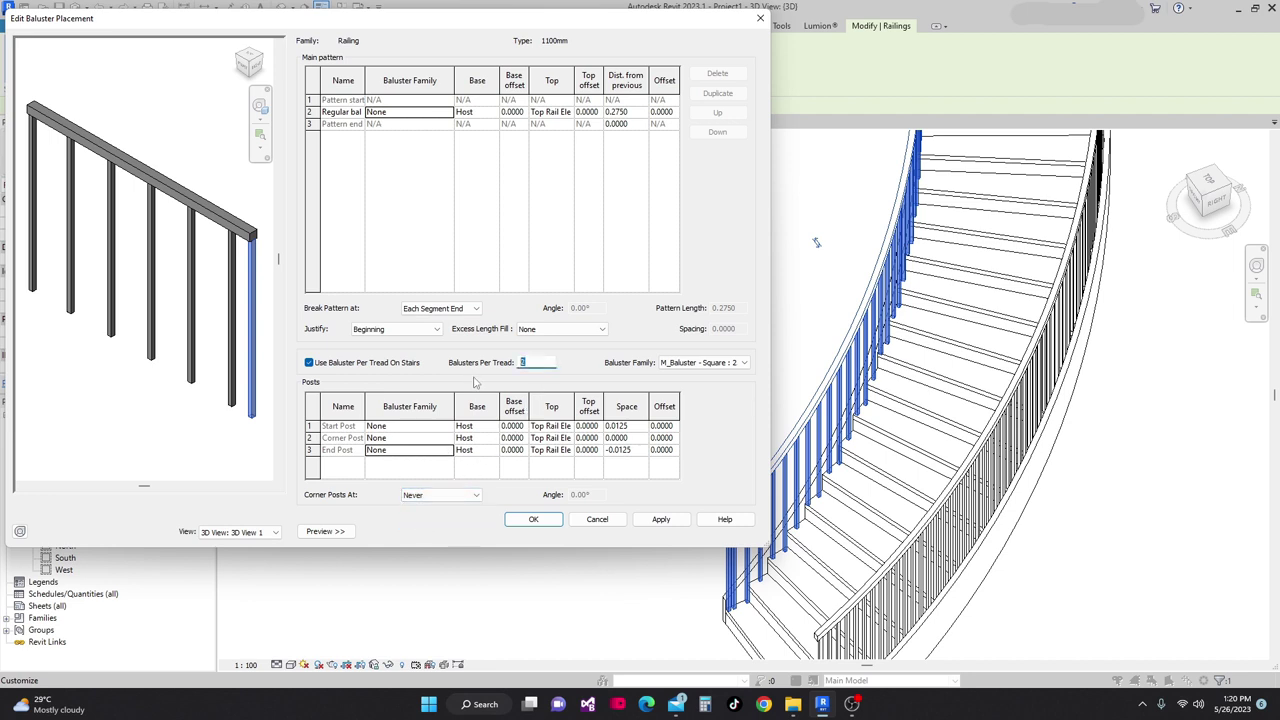
click(657, 519)
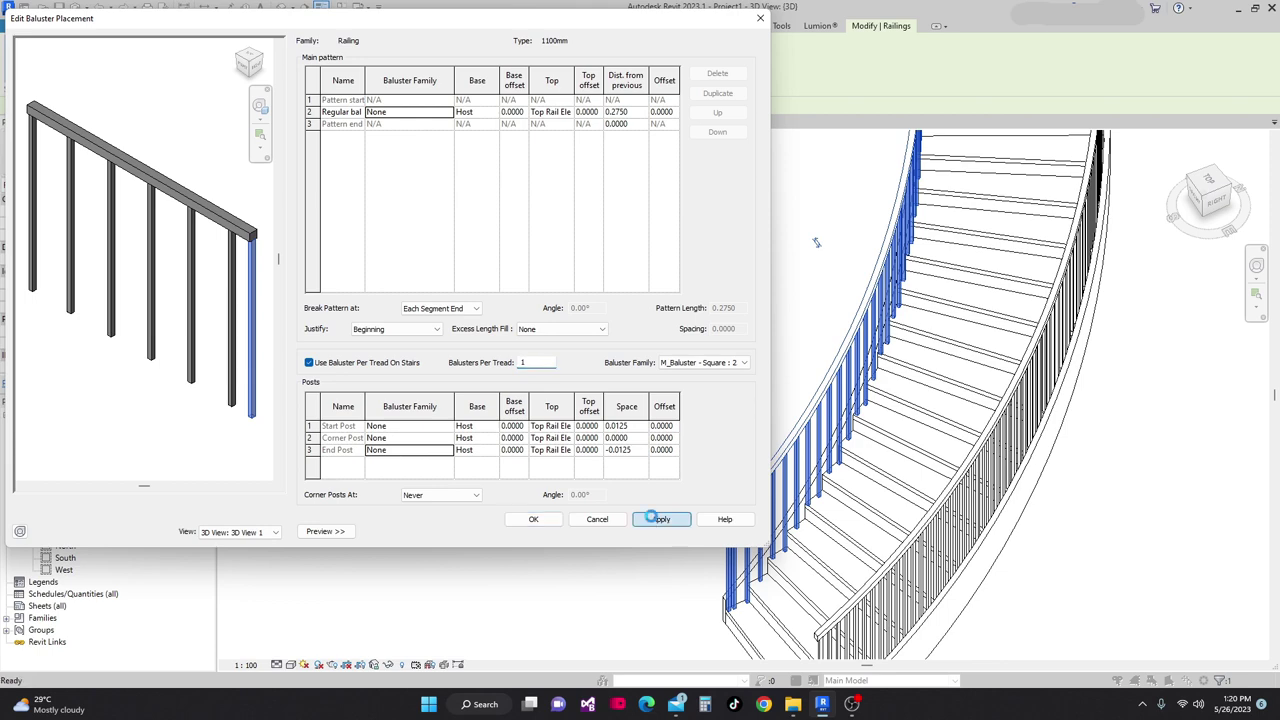
click(534, 519)
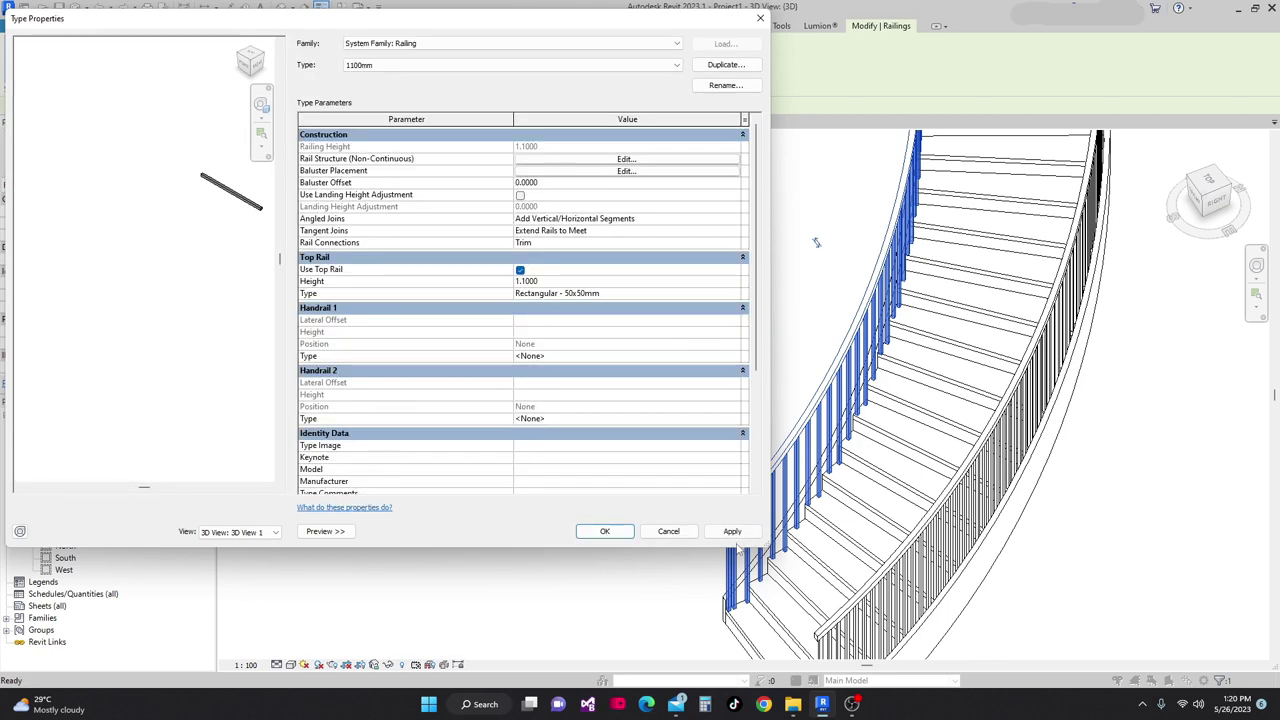
click(731, 535)
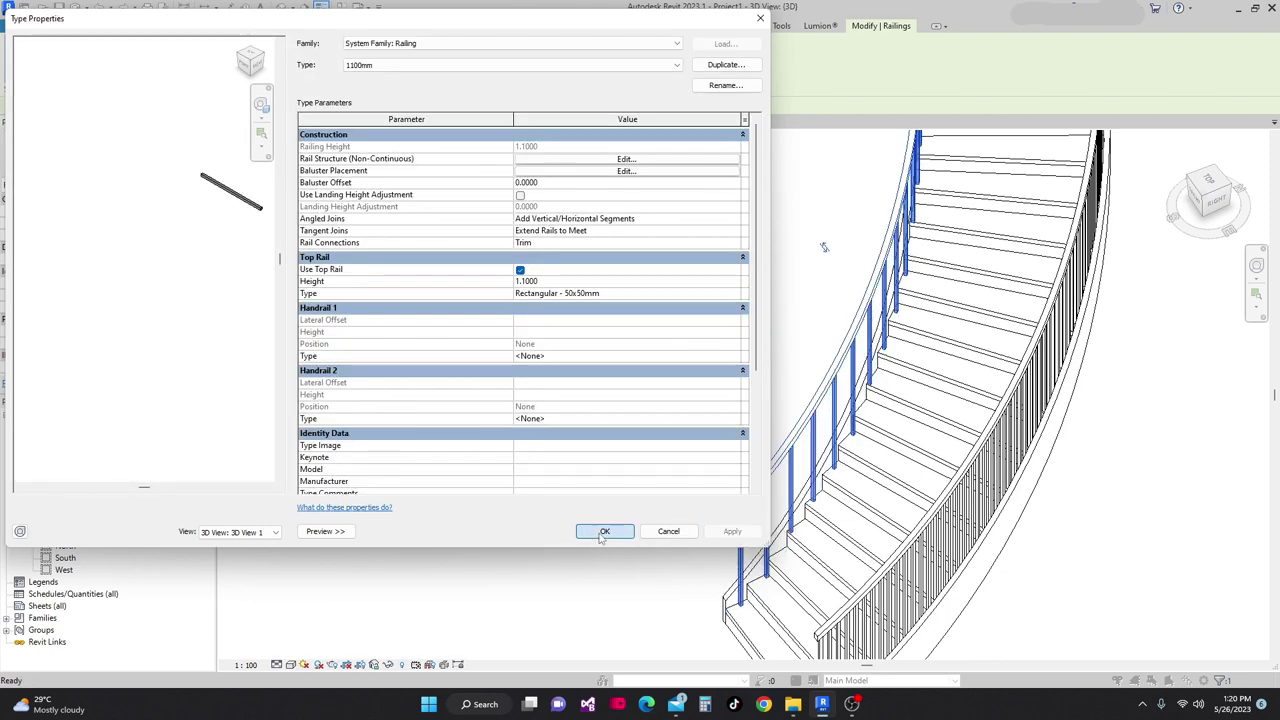
click(604, 531)
middle_drag(560, 600, 613, 537)
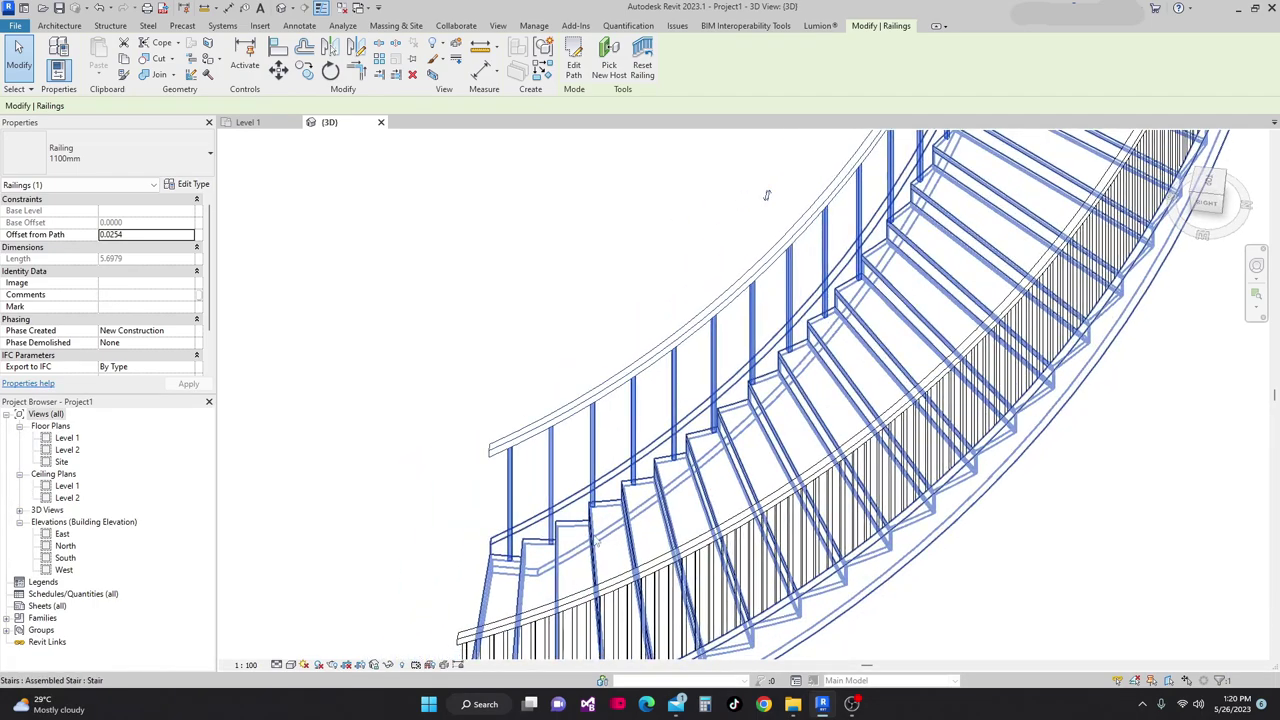
- Orbit to look down along the inner railing, then reopen the railing's type properties
shift+middle_drag(505, 545, 767, 476)
shift+middle_drag(676, 199, 640, 233)
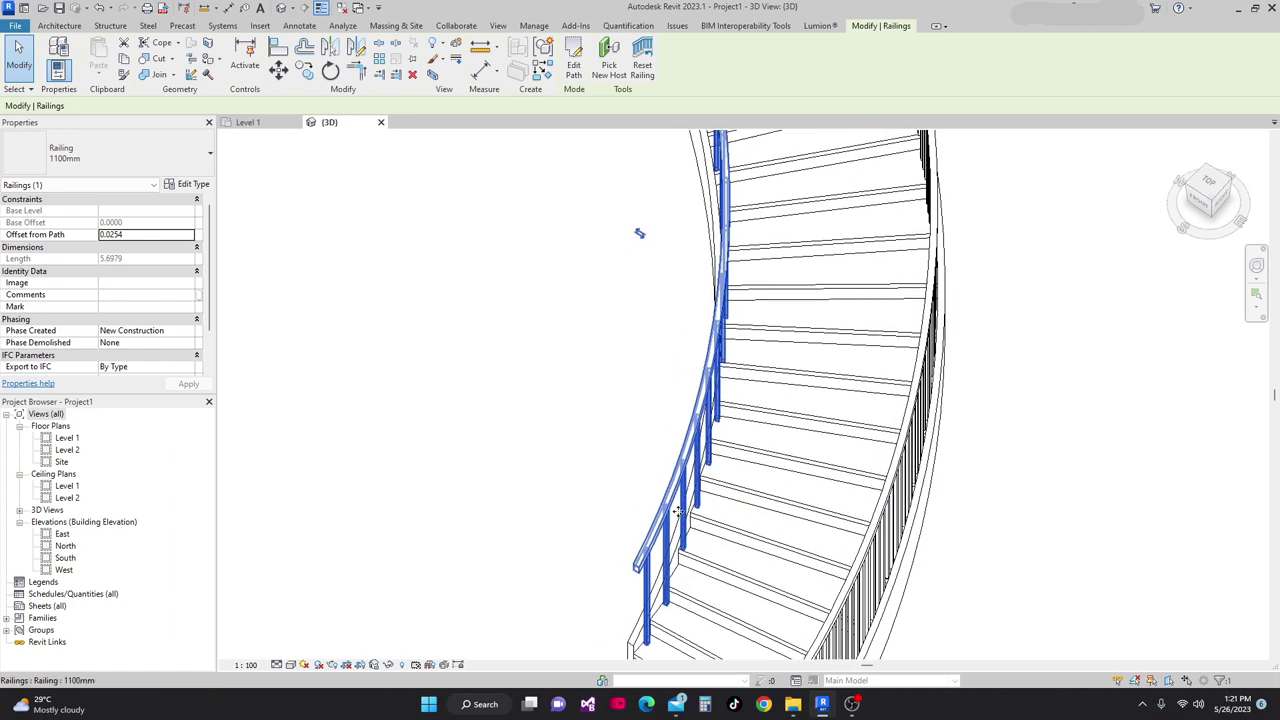
click(191, 186)
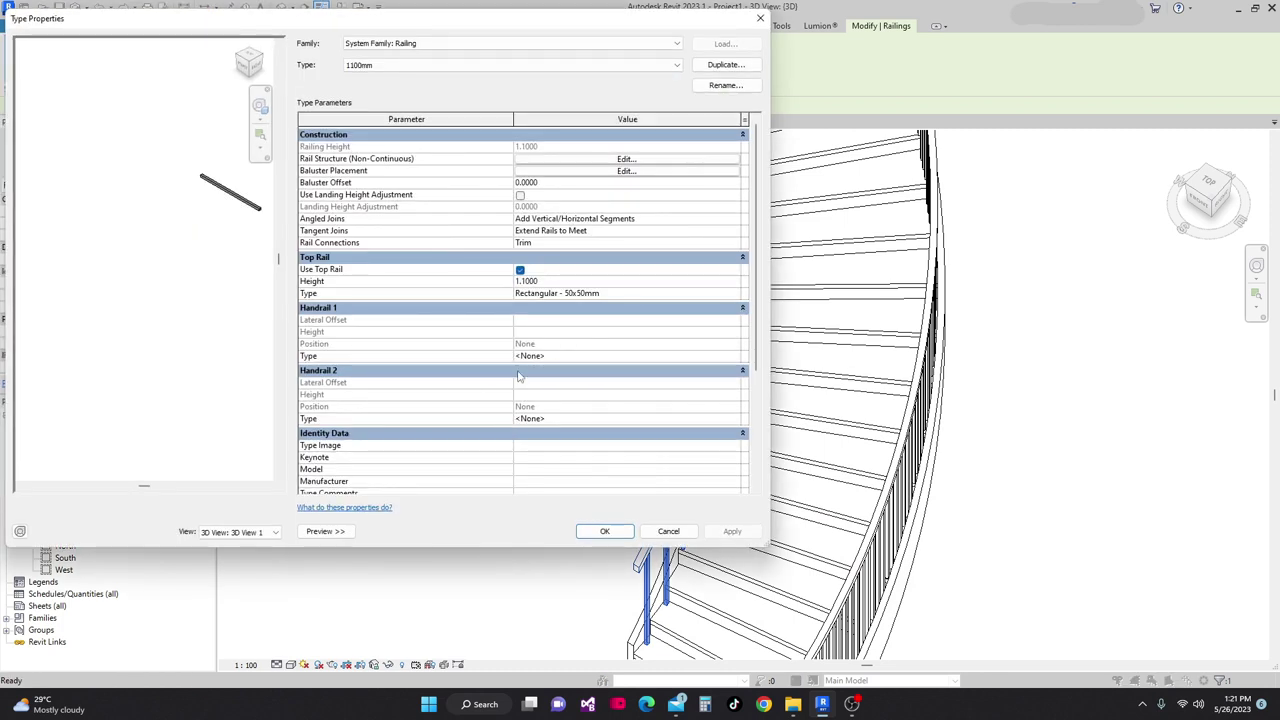
- Set the railing Baluster Offset to 0.75 and view the stair from the front to check
click(546, 184)
key(BackSpace)
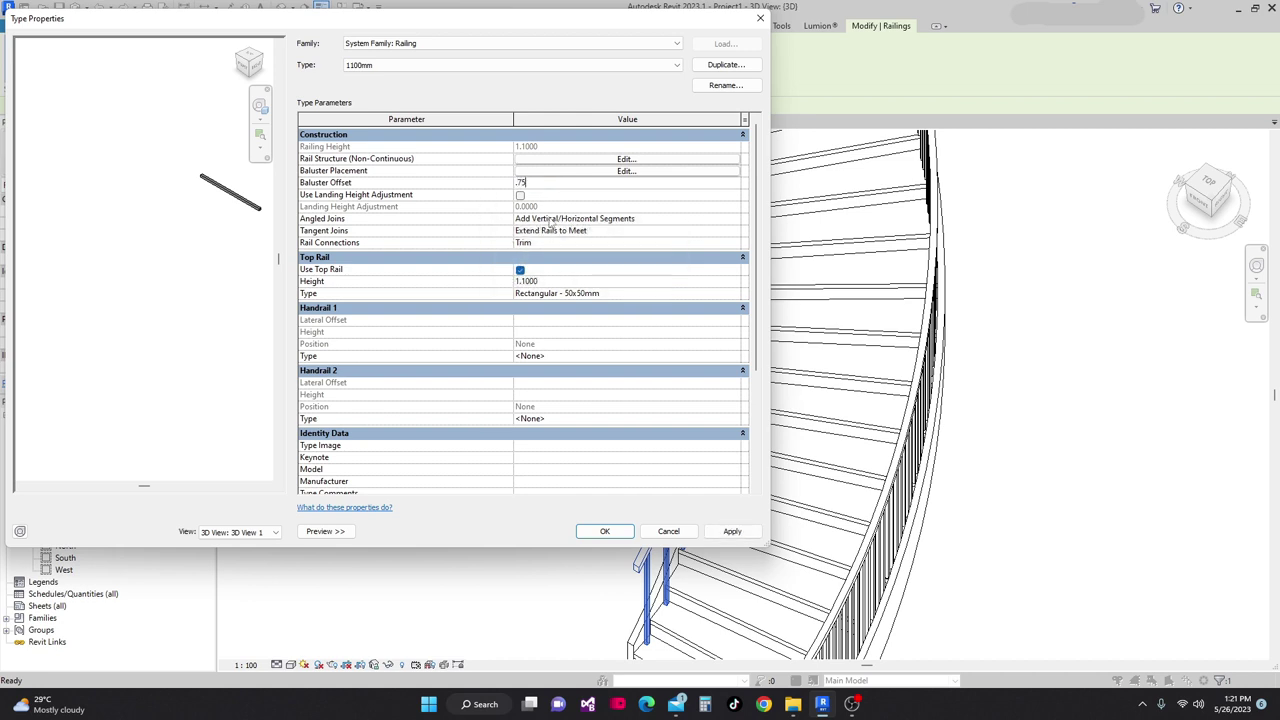
click(723, 533)
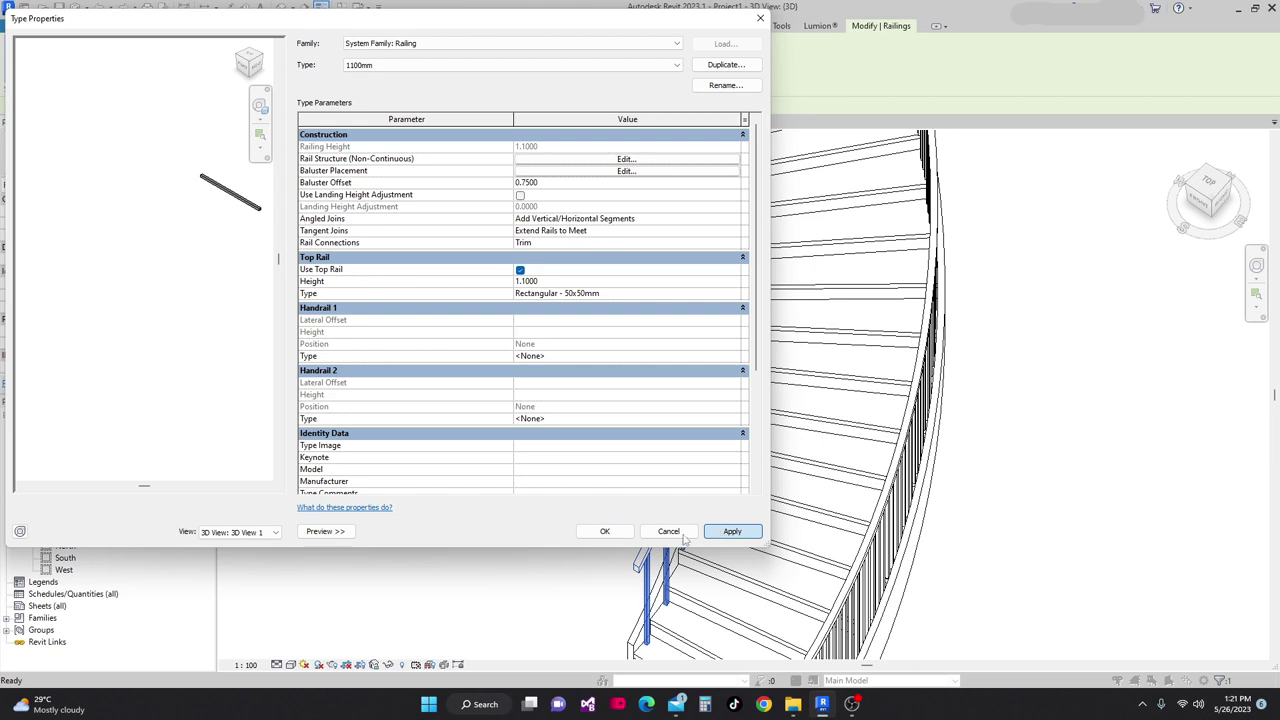
click(605, 531)
scroll(509, 394, down, 2)
scroll(727, 470, up, 1)
scroll(720, 510, up, 2)
middle_drag(714, 551, 737, 593)
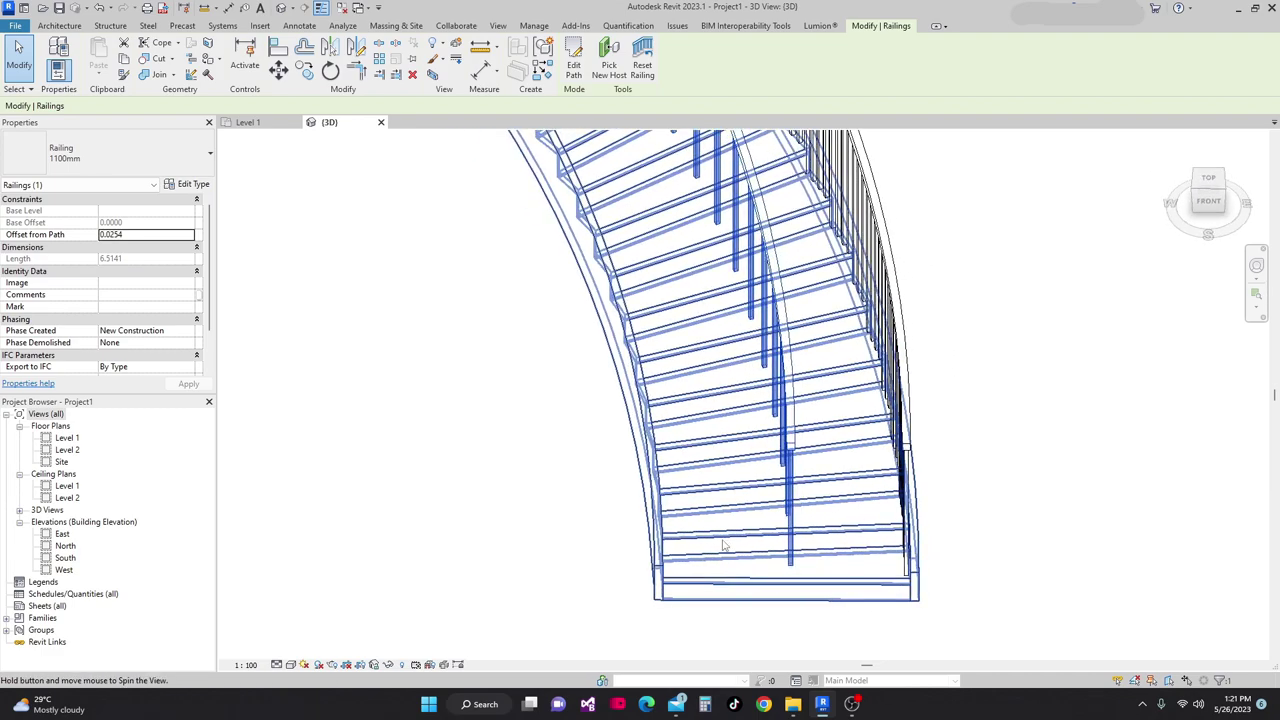
shift+middle_drag(758, 340, 733, 462)
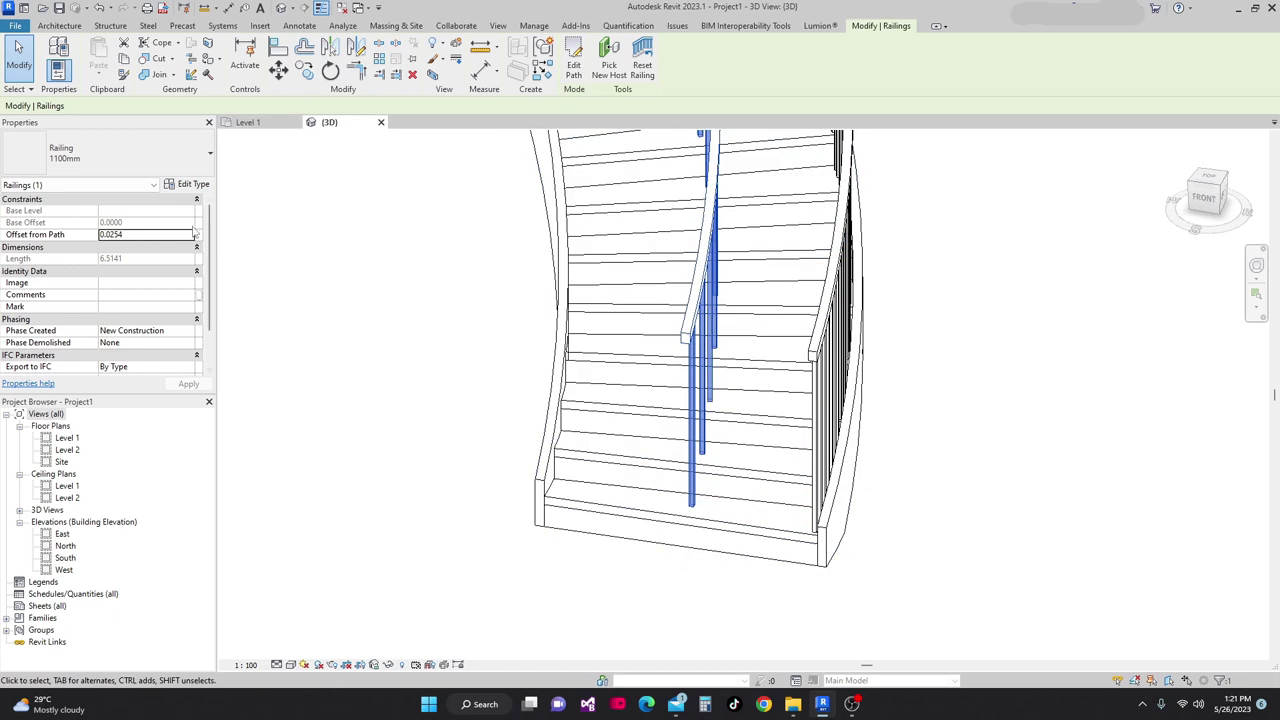
- Recheck the railing type properties, view the stair from above, and select the stair
click(195, 186)
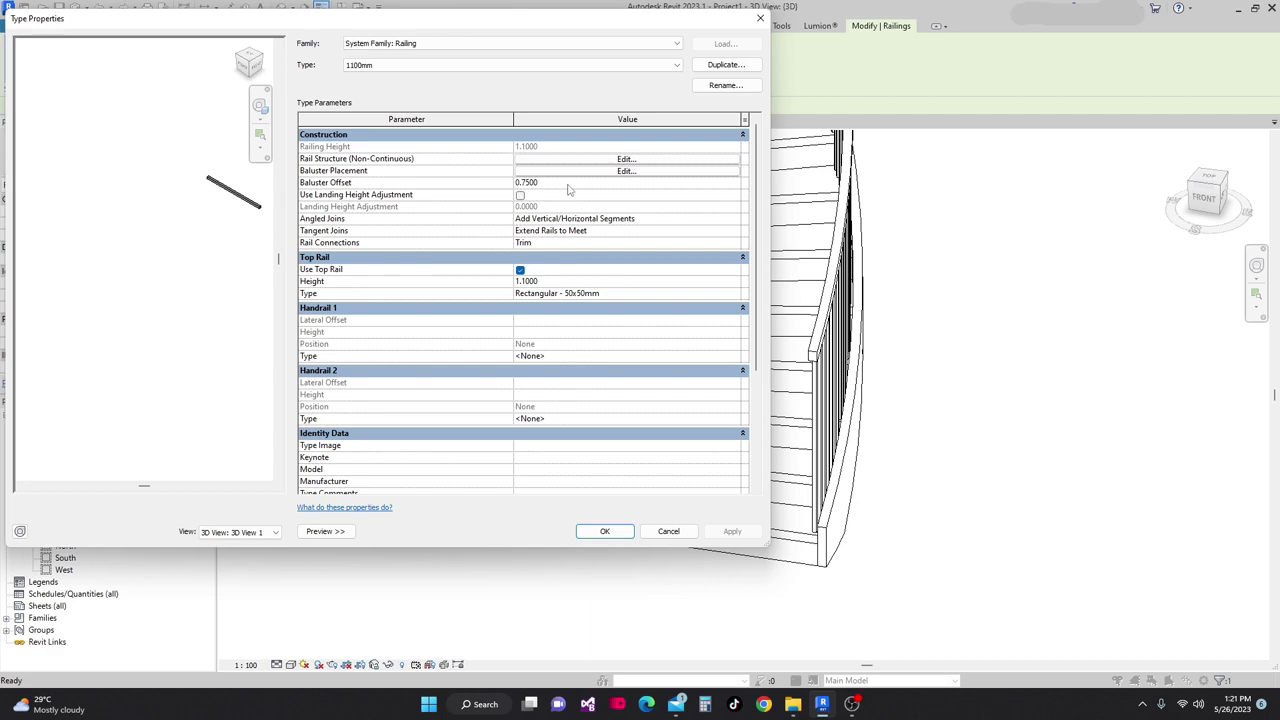
click(605, 531)
scroll(657, 484, down, 2)
shift+middle_drag(657, 484, 370, 379)
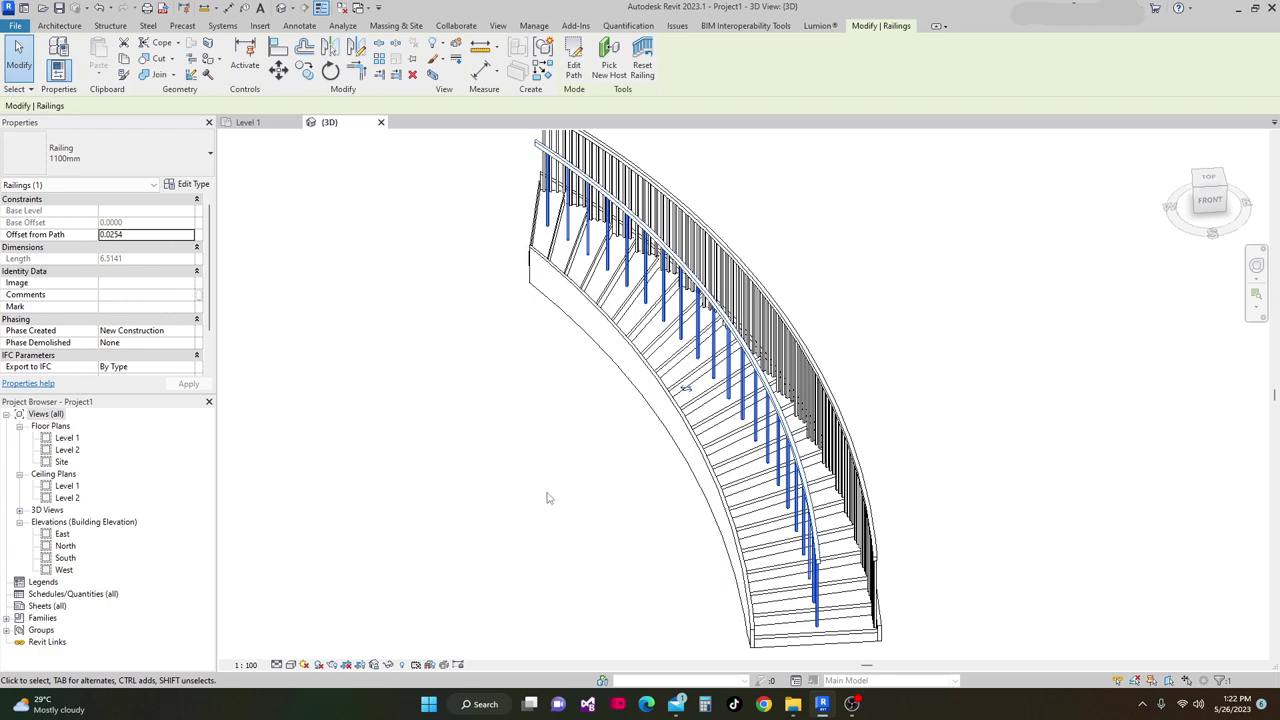
scroll(529, 400, up, 3)
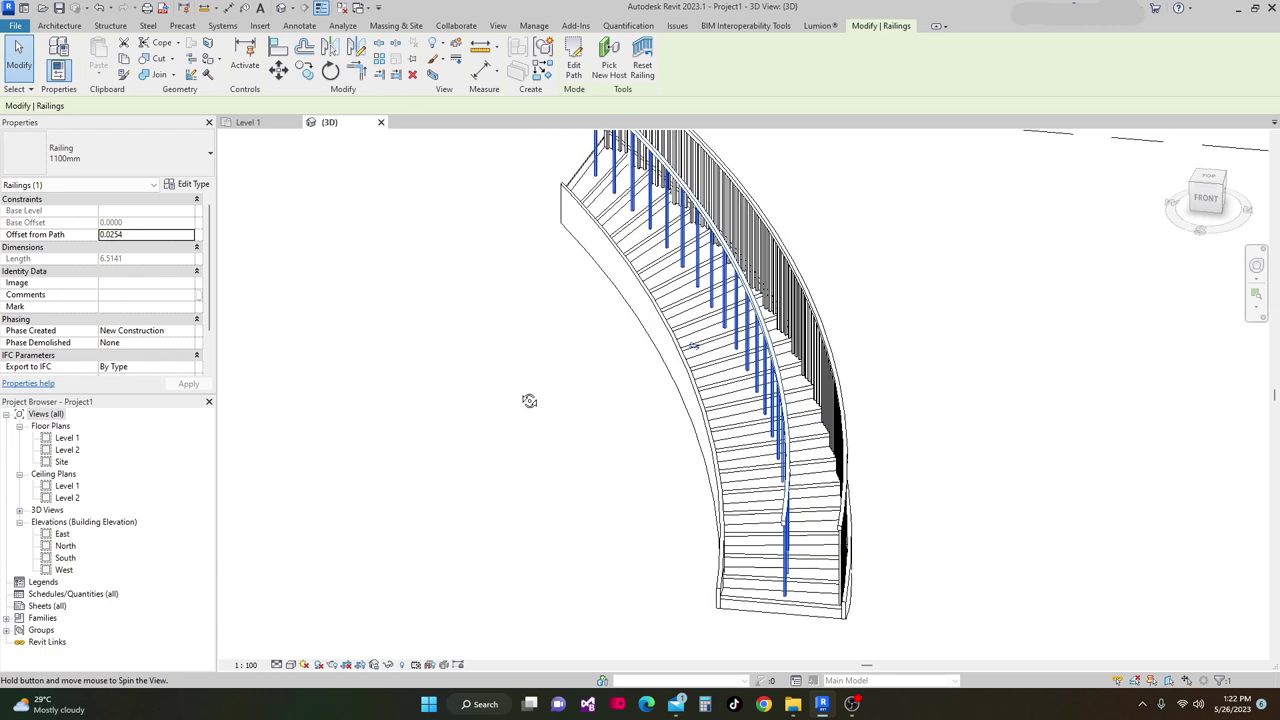
middle_drag(698, 378, 771, 519)
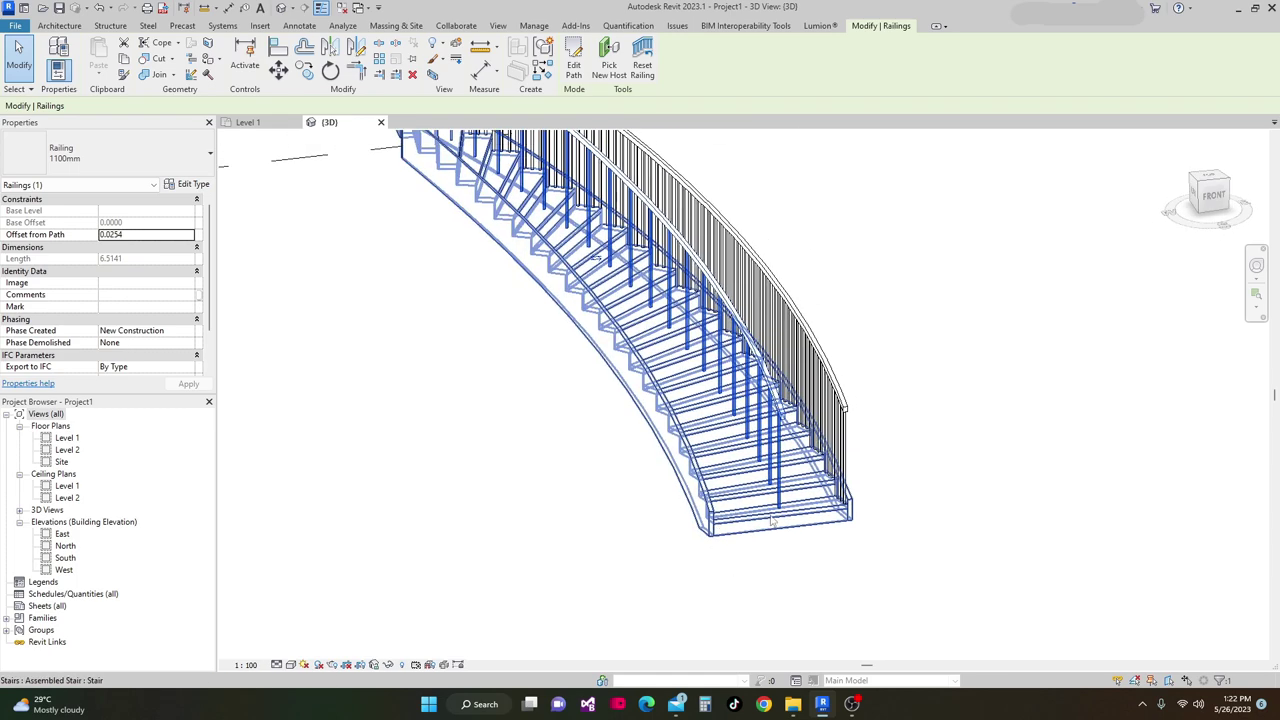
click(748, 530)
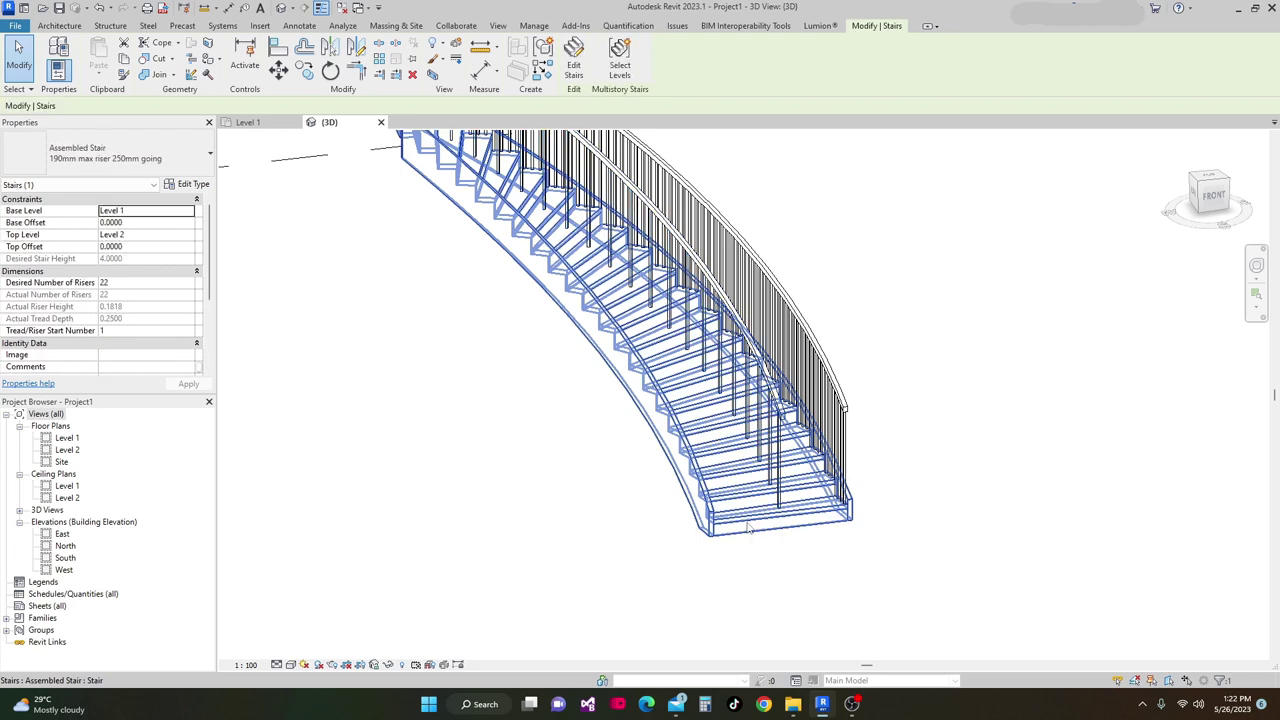
- Set the Assembled Stair's Right and Left Support to None and open its run type properties
click(188, 185)
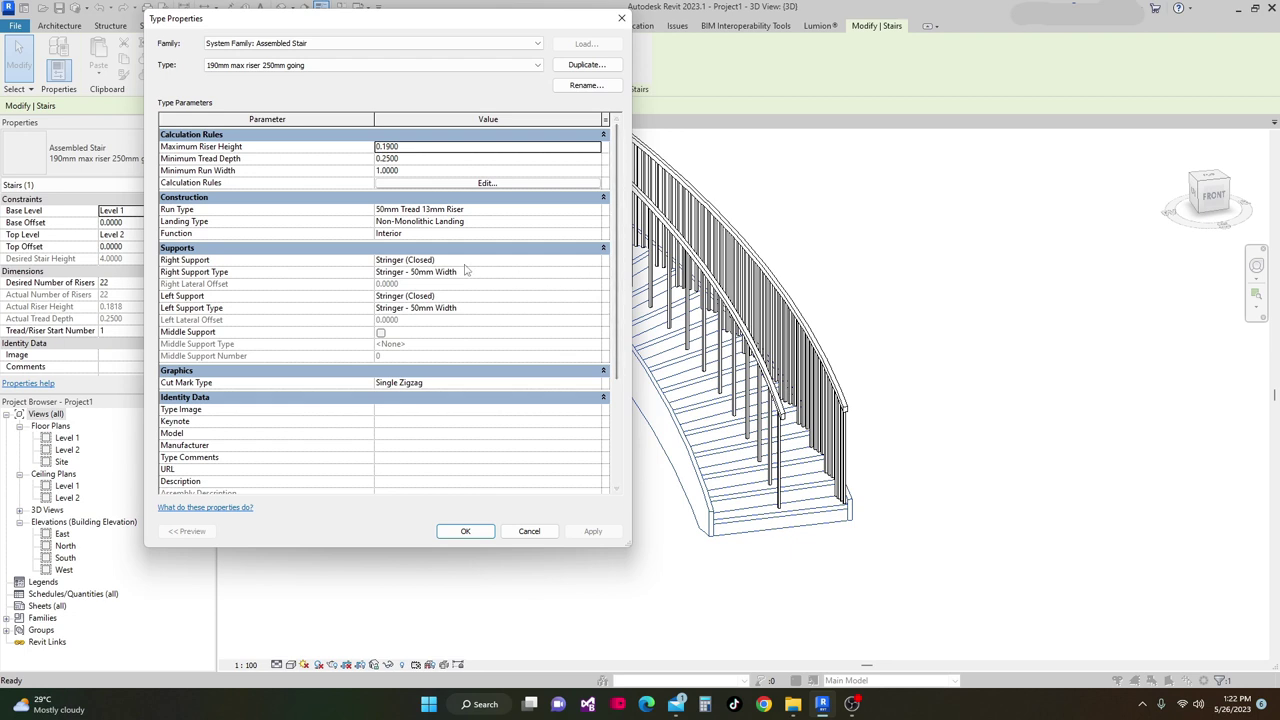
click(594, 260)
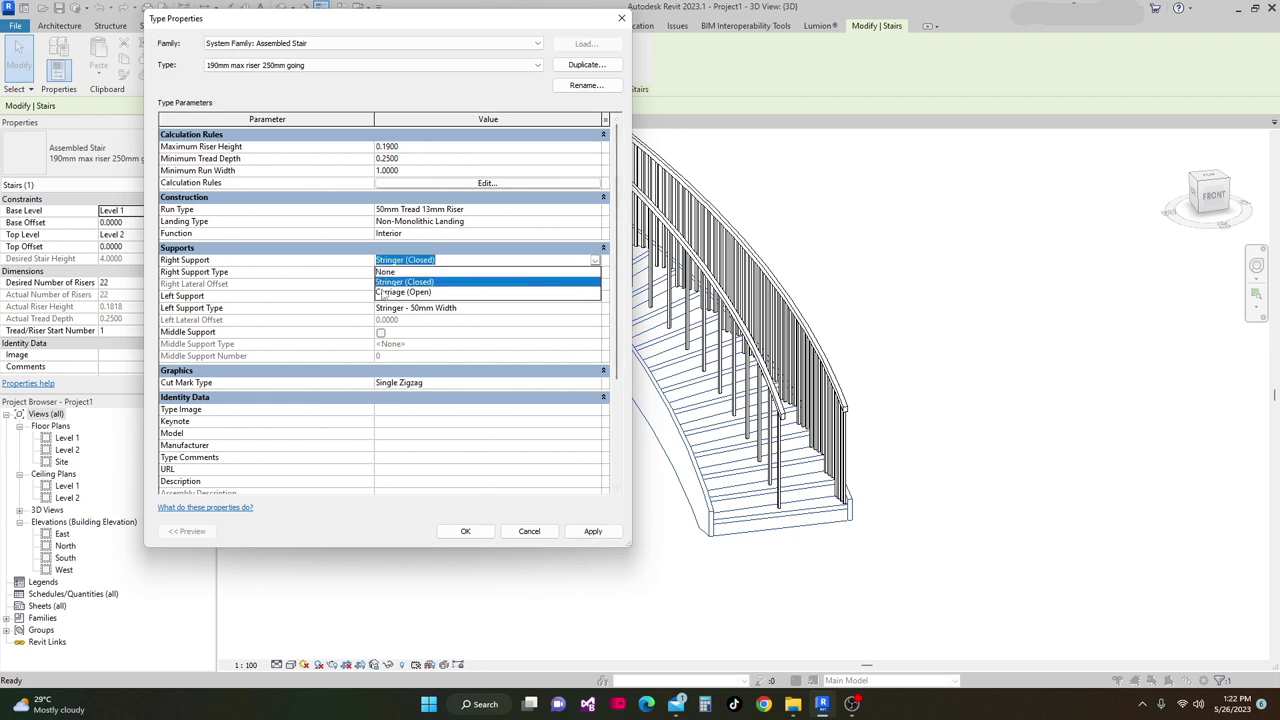
click(387, 272)
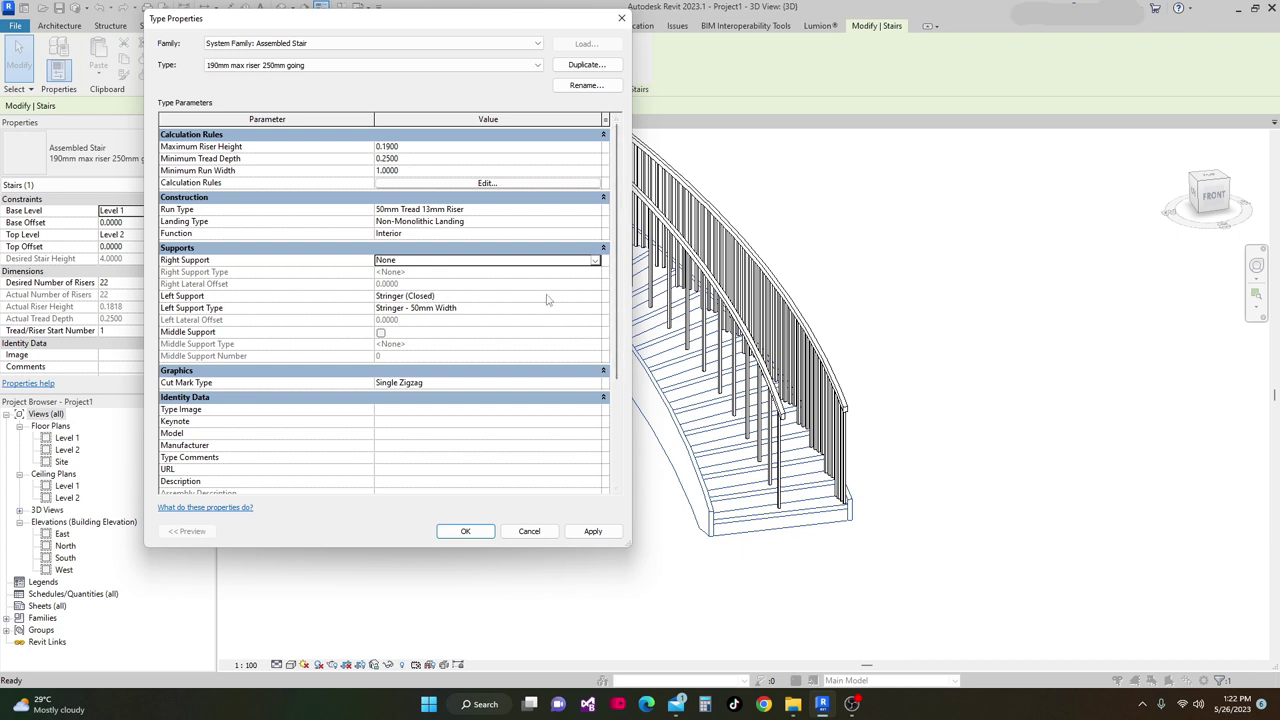
click(596, 298)
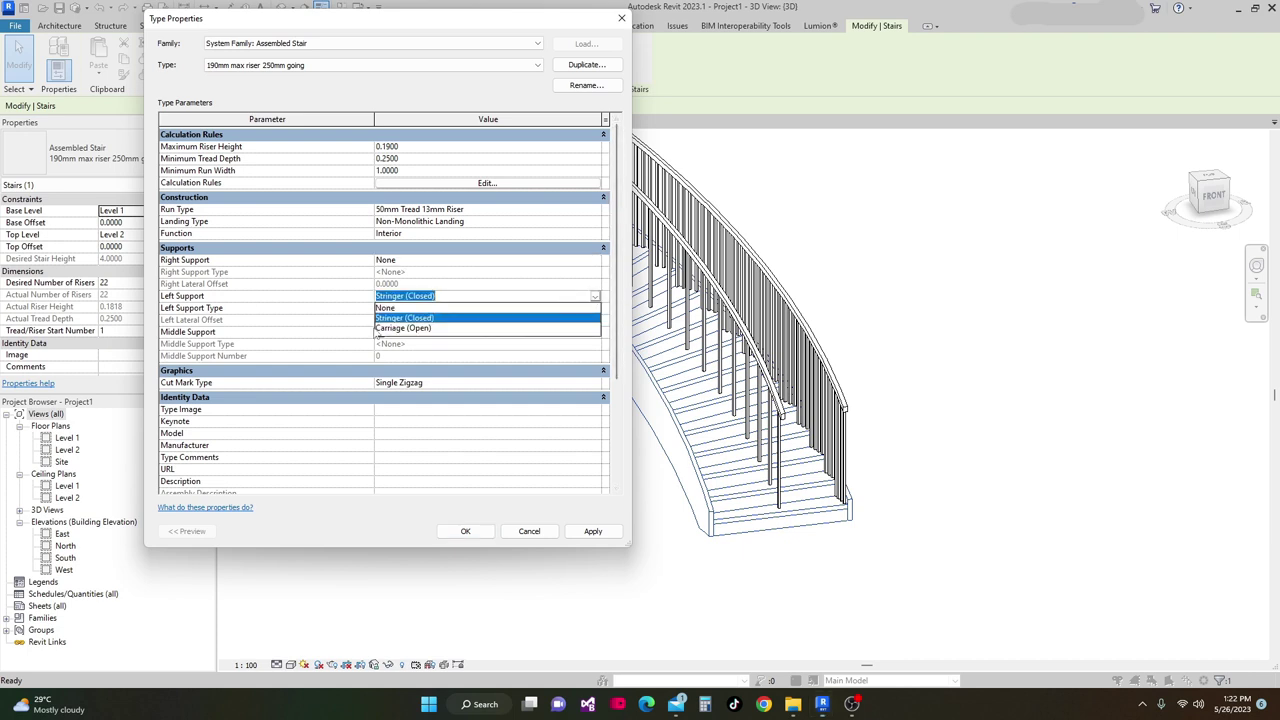
click(384, 308)
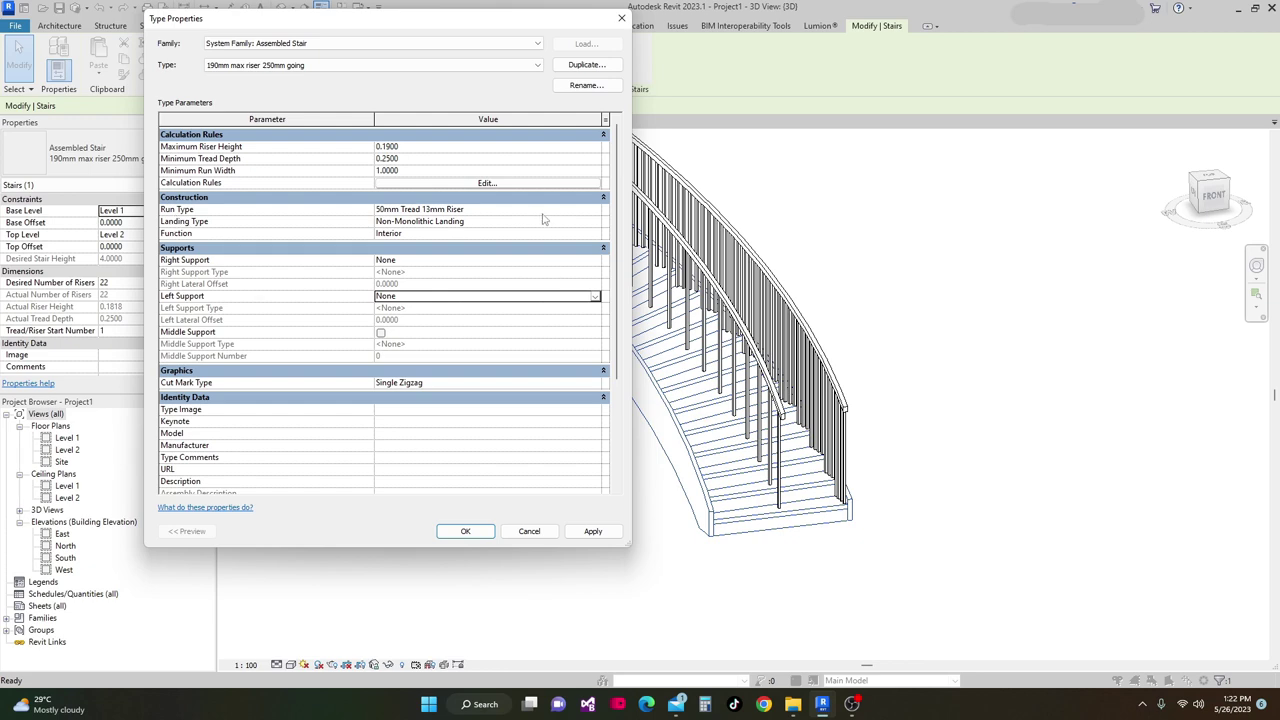
click(600, 213)
click(596, 213)
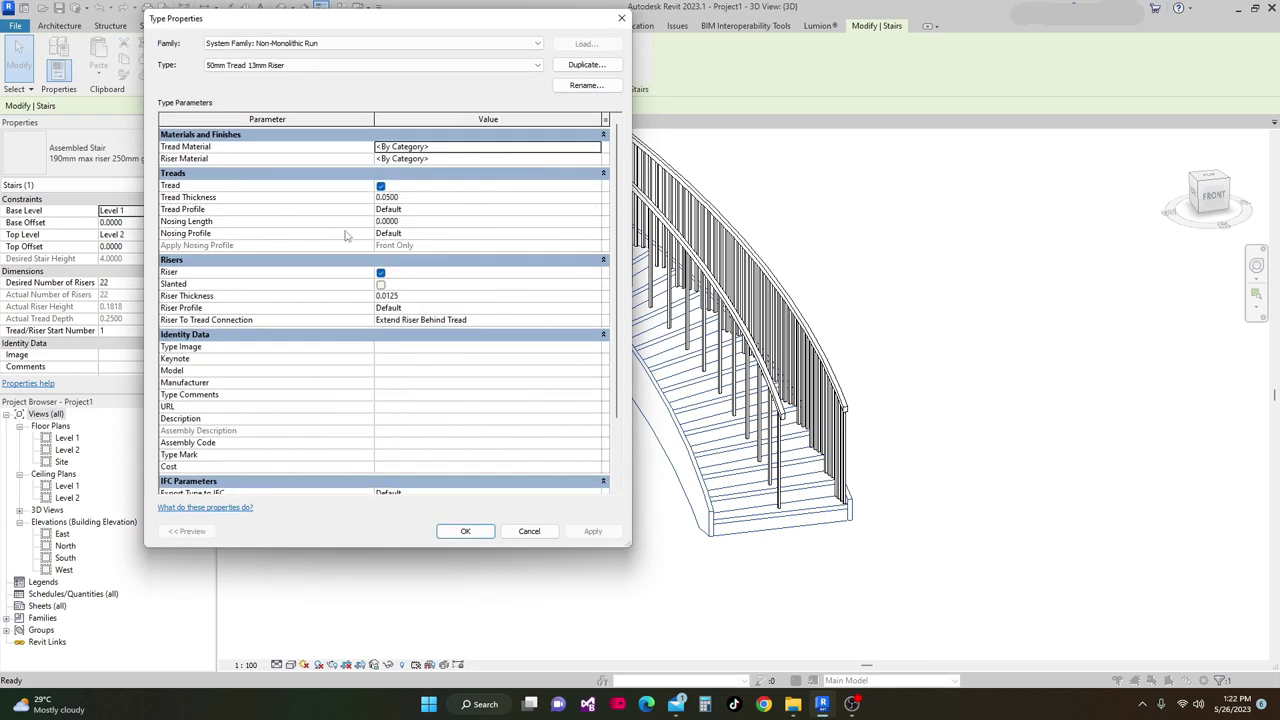
- Give the run type a 5cm nosing with M_Stair Nosing - Radius : 40mm on front, left and right
click(414, 210)
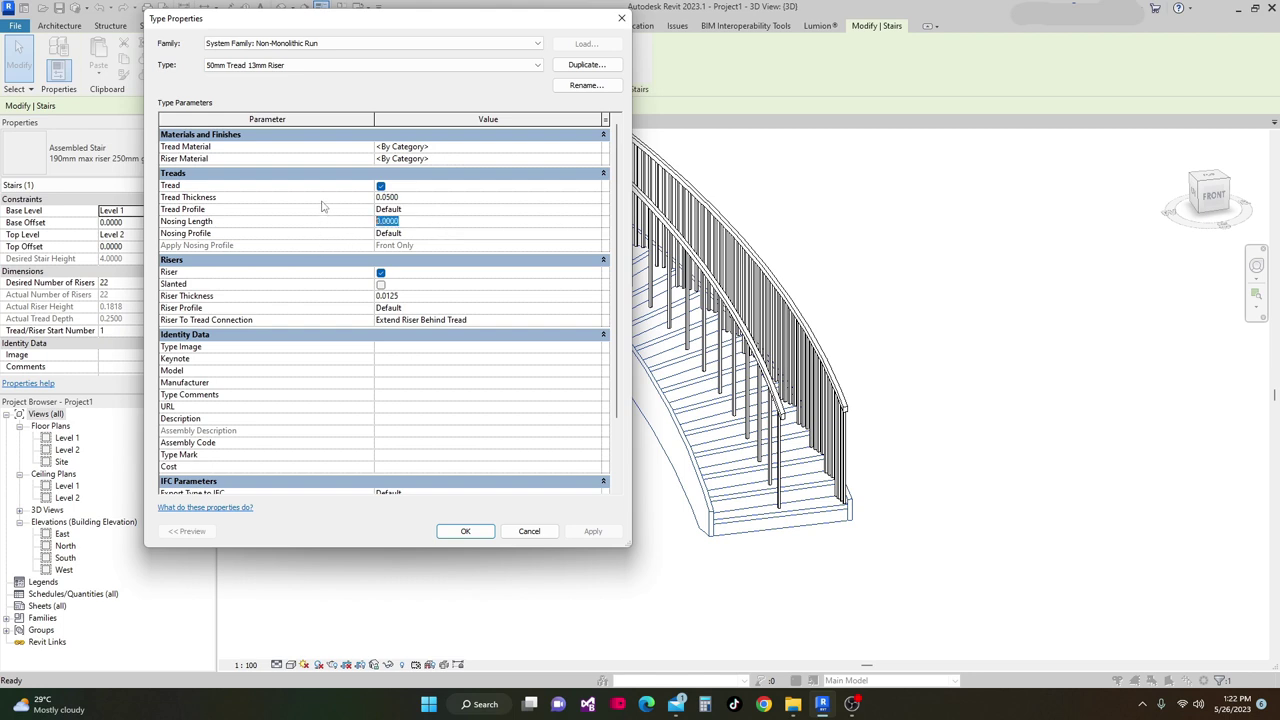
text(5)
key(Return)
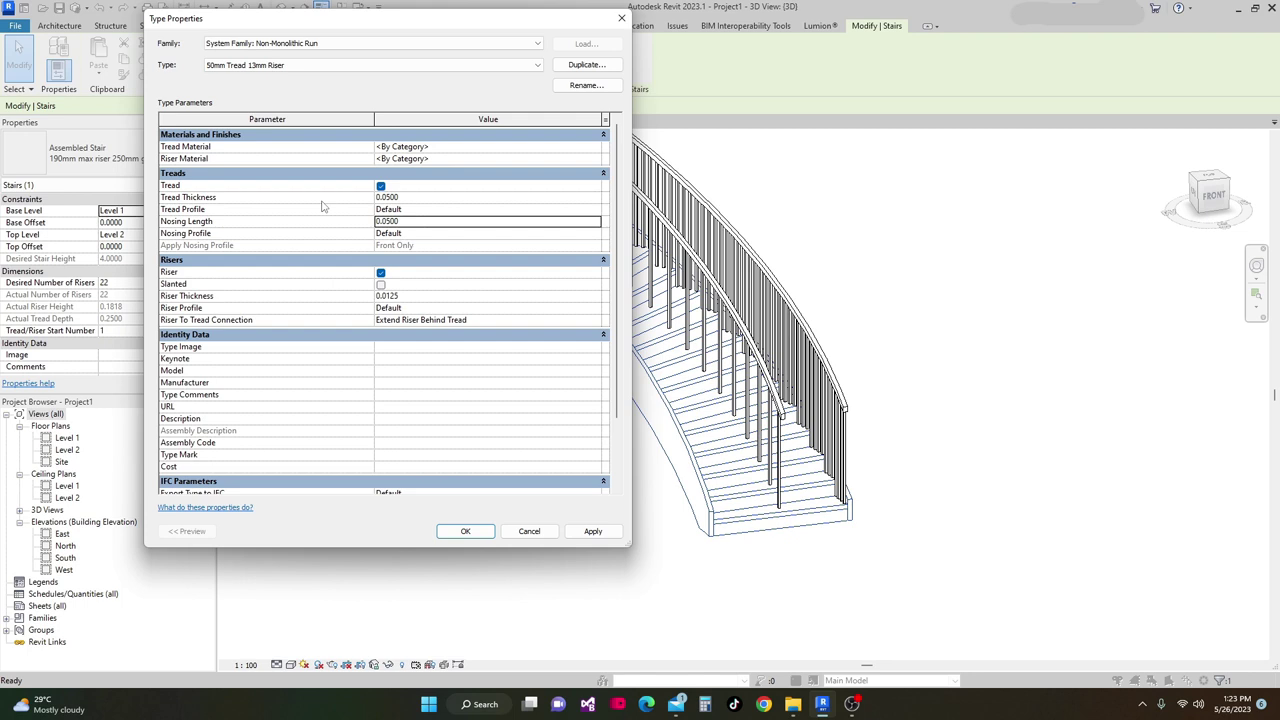
click(596, 234)
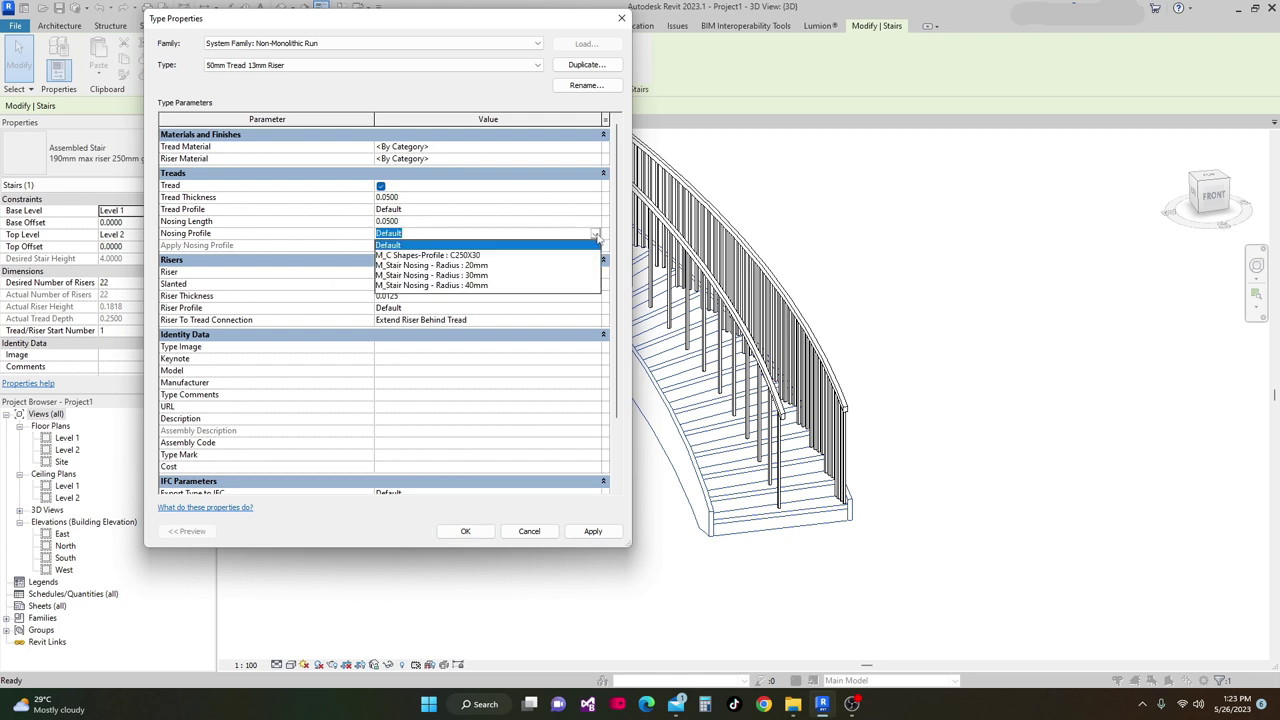
click(455, 286)
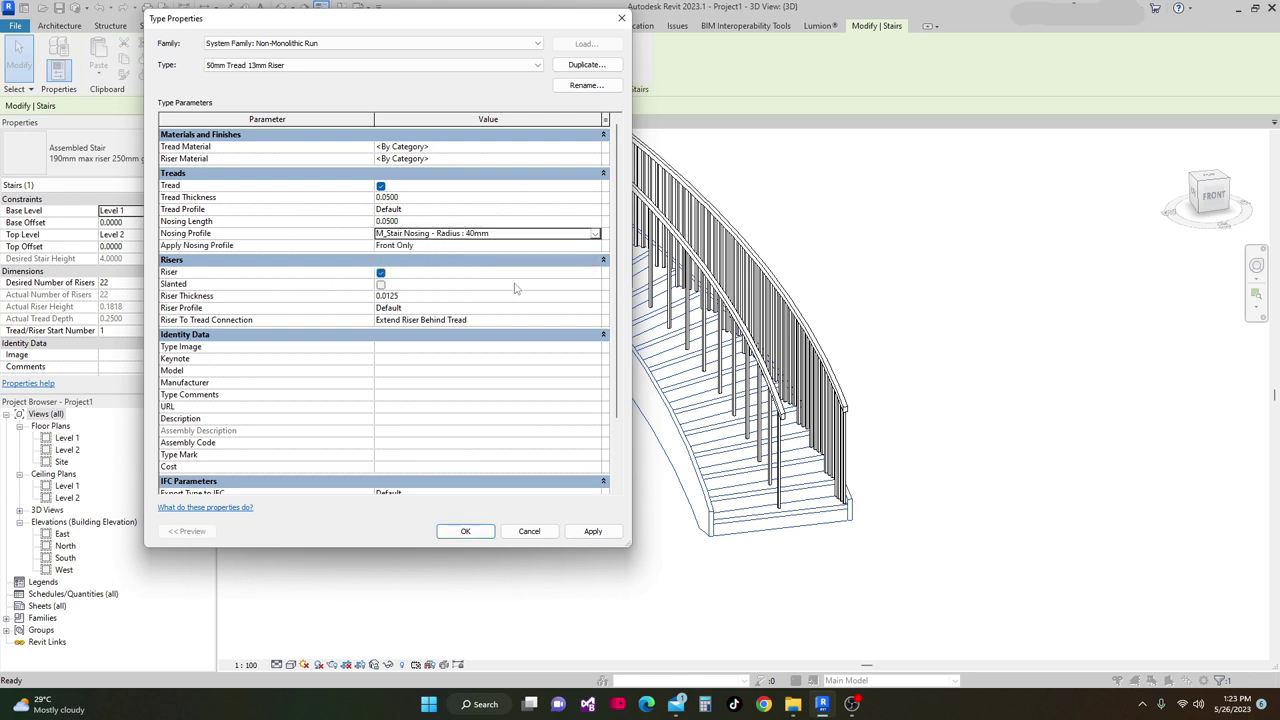
click(594, 246)
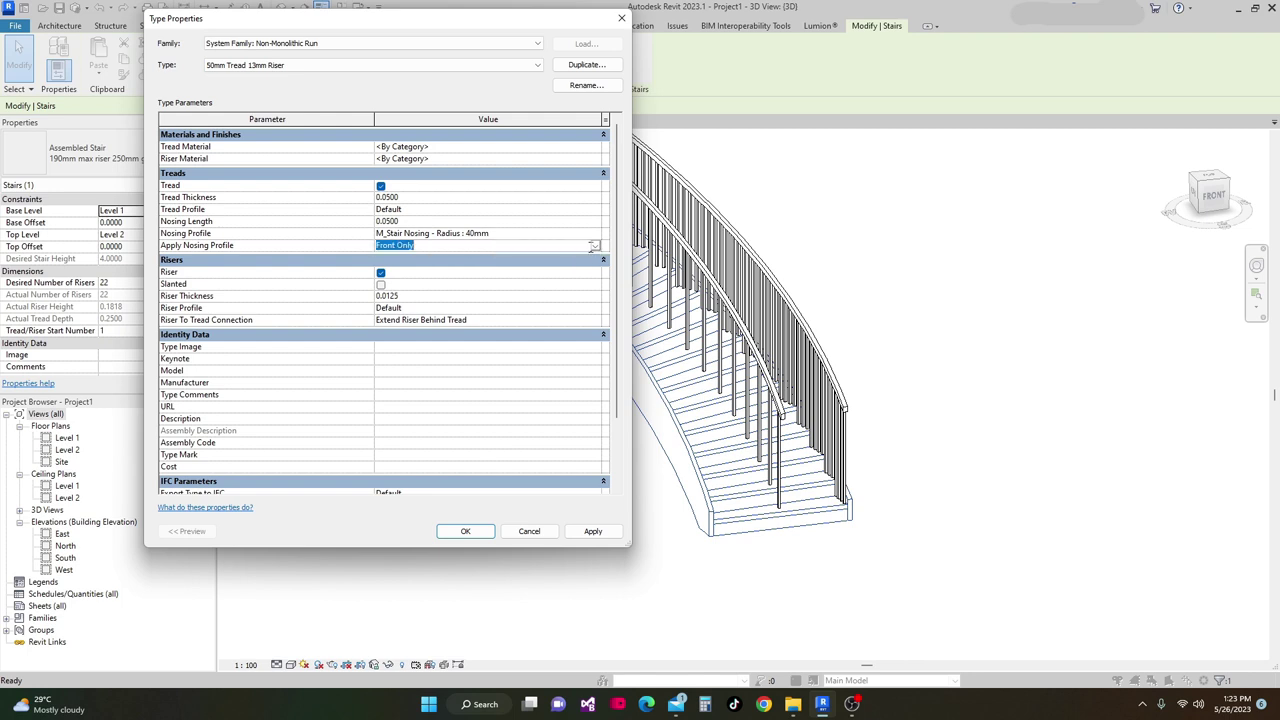
click(595, 247)
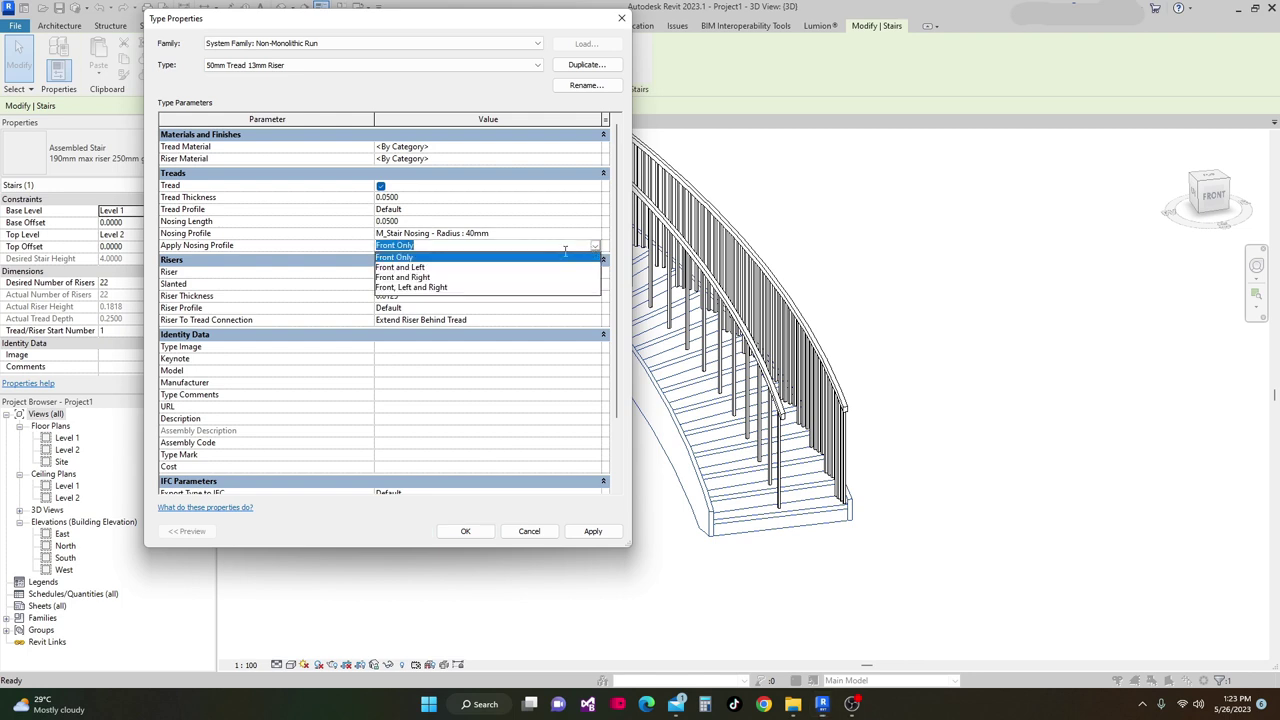
click(410, 287)
- Apply and confirm the run type and stair type changes, then orbit toward the stair's right side
click(603, 531)
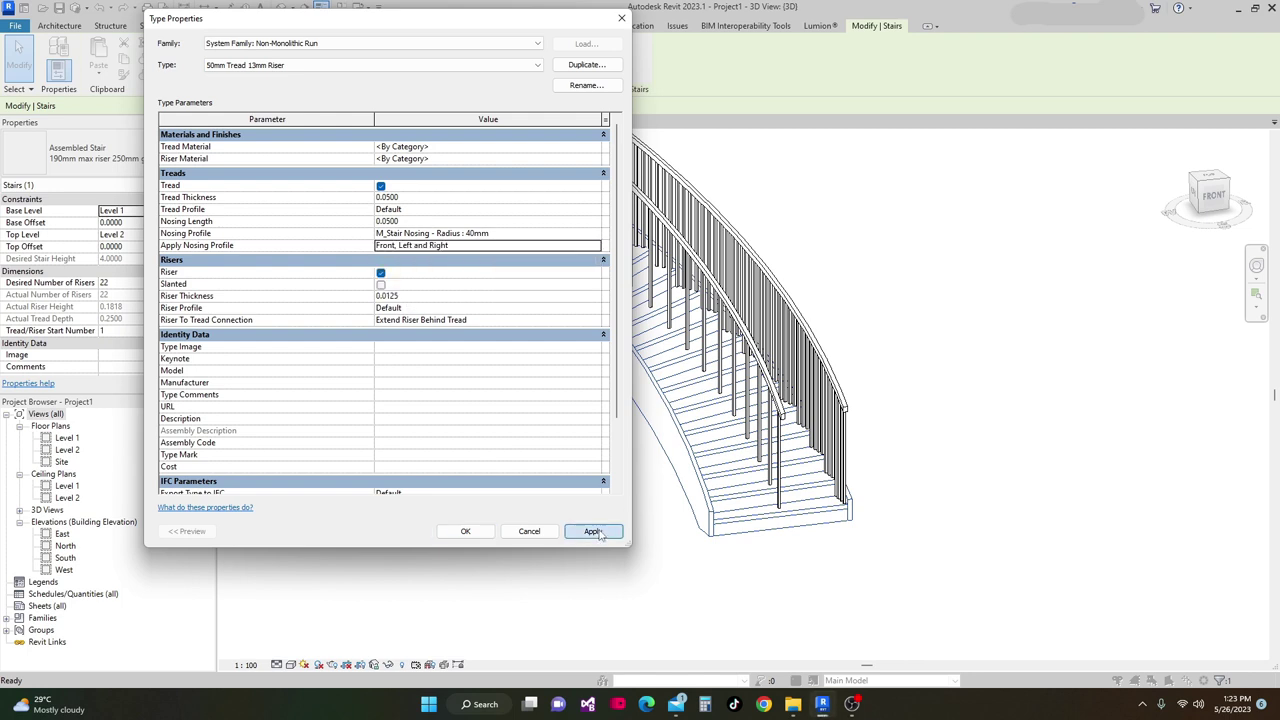
click(465, 531)
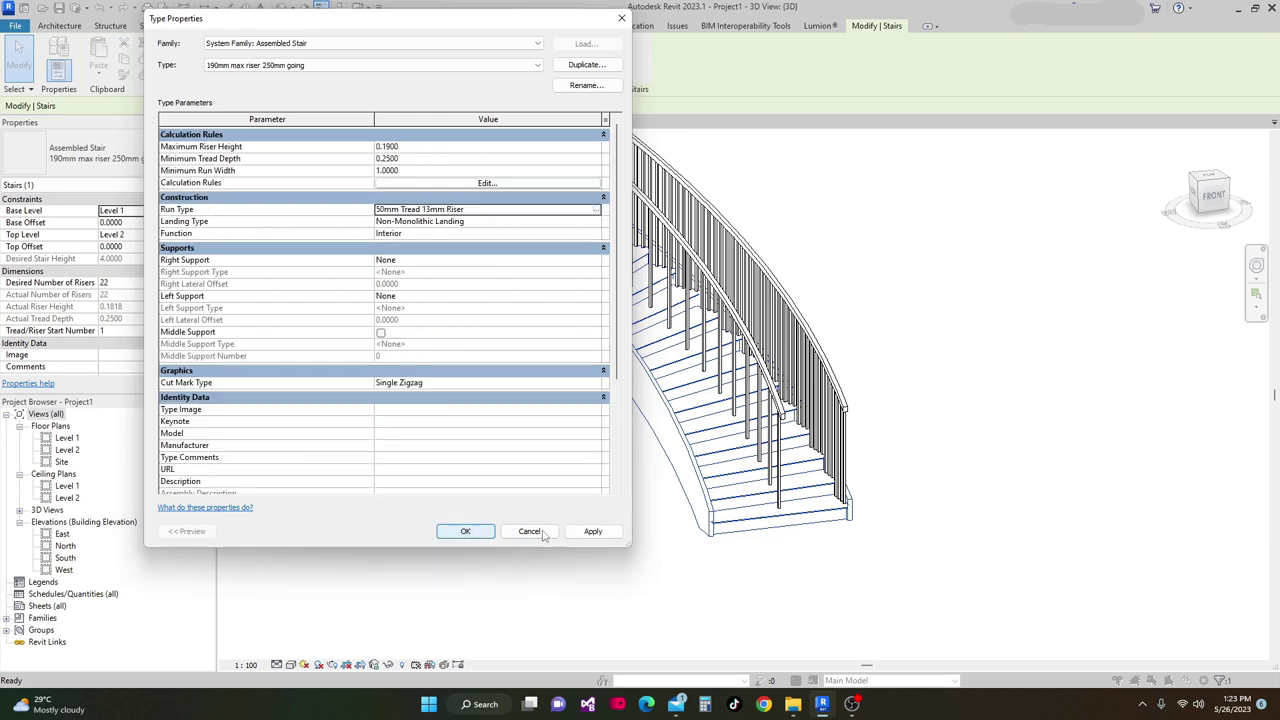
click(593, 531)
click(465, 531)
shift+middle_drag(655, 515, 602, 540)
- Turn off risers in the stair's run type and apply the change
scroll(791, 526, up, 5)
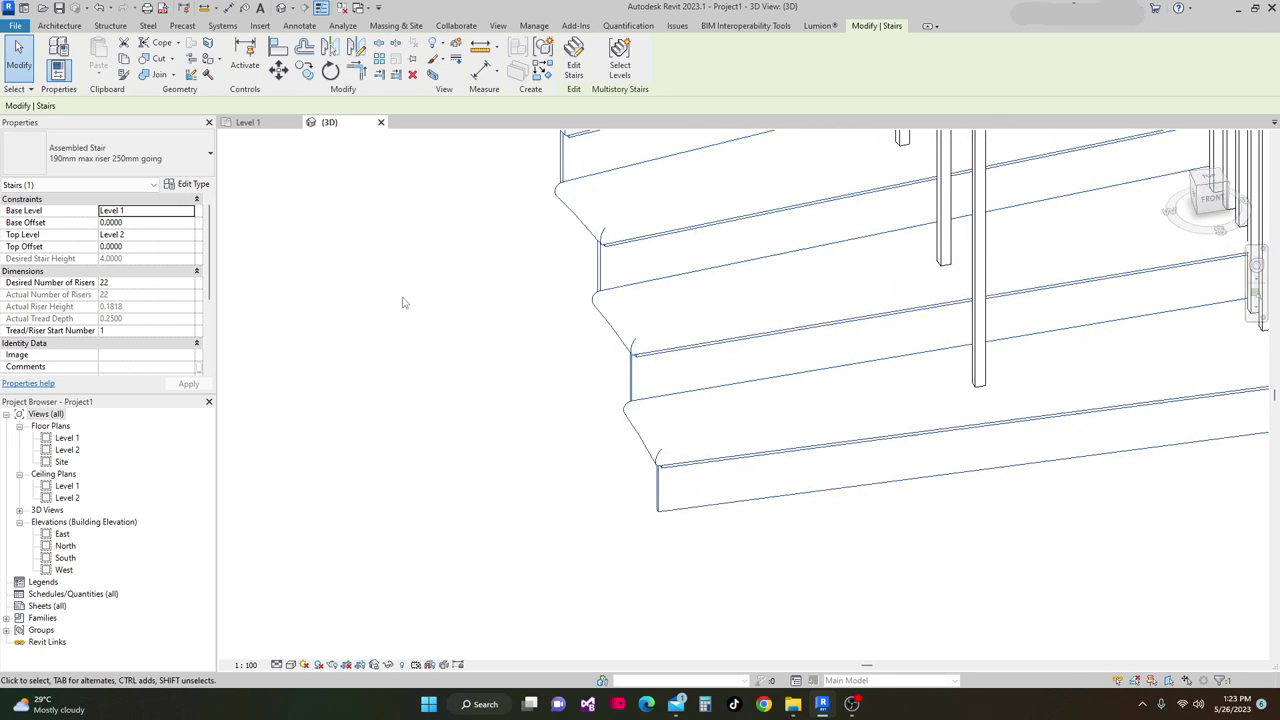
click(188, 184)
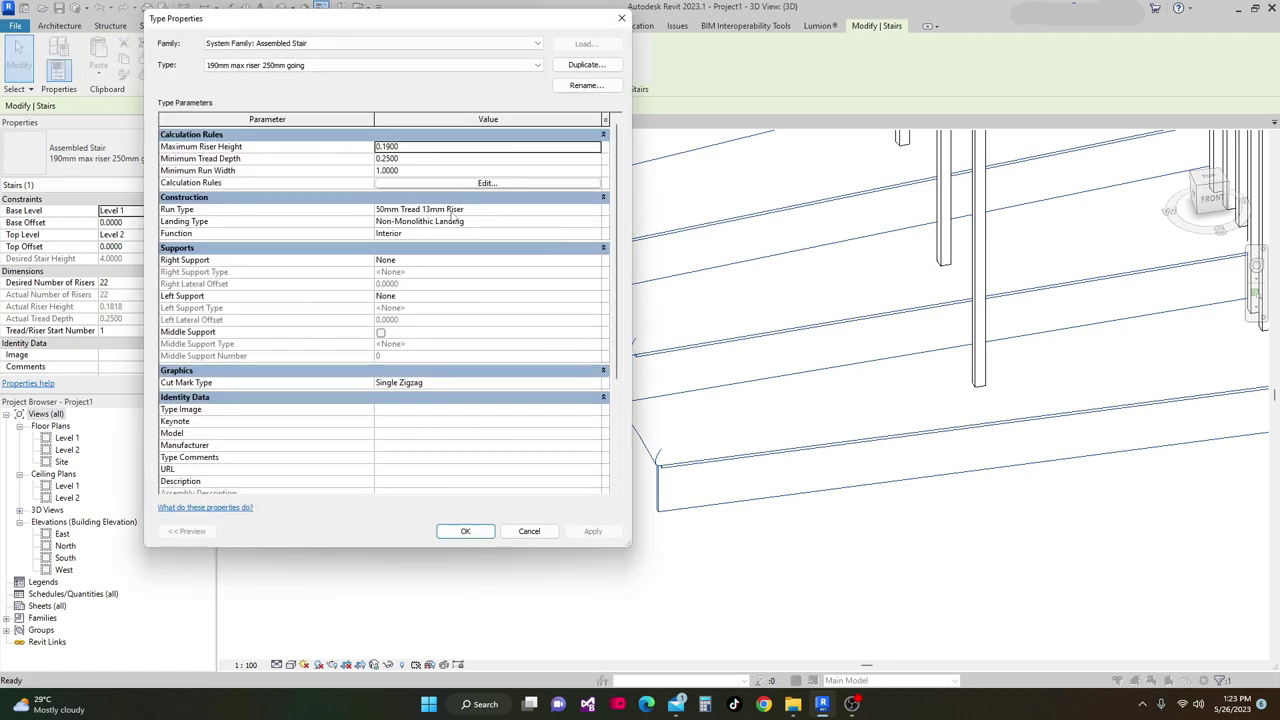
click(596, 210)
click(596, 210)
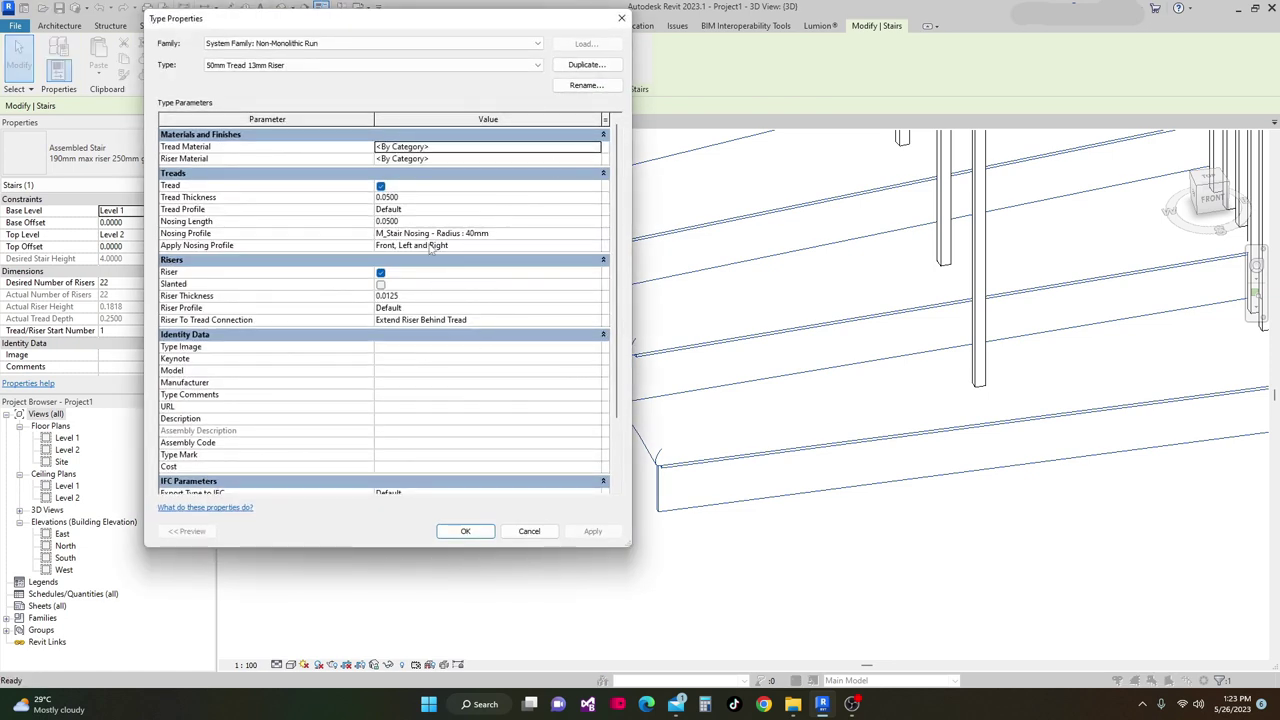
click(380, 273)
click(593, 534)
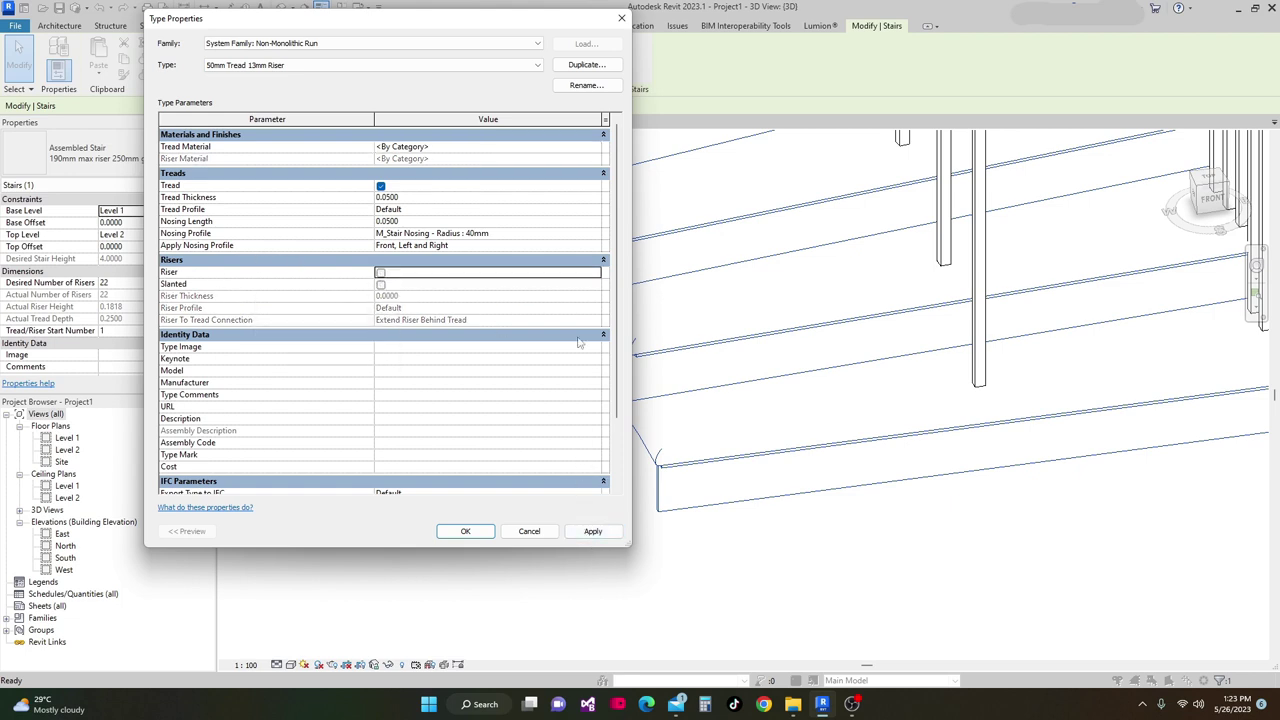
- Set the run type's Tread Material to Softwood, Lumber and confirm both type dialogs
click(594, 147)
click(603, 147)
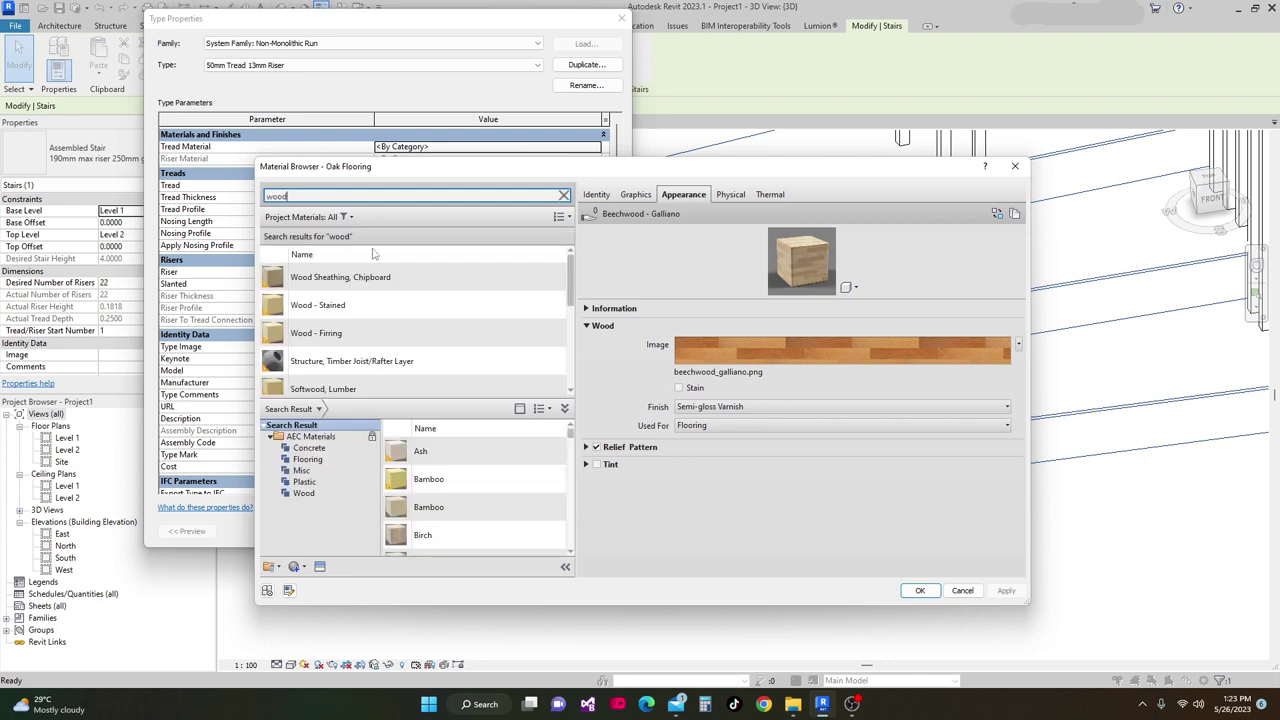
scroll(420, 320, down, 1)
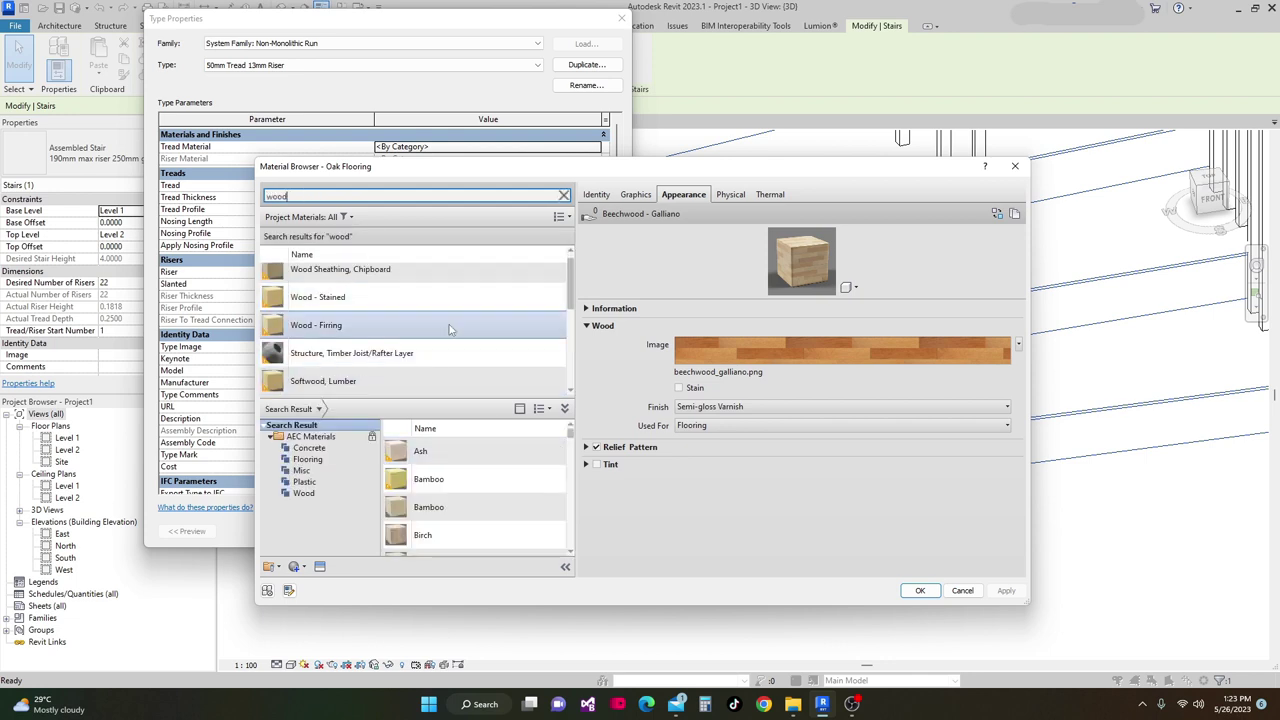
drag(567, 298, 567, 316)
click(335, 356)
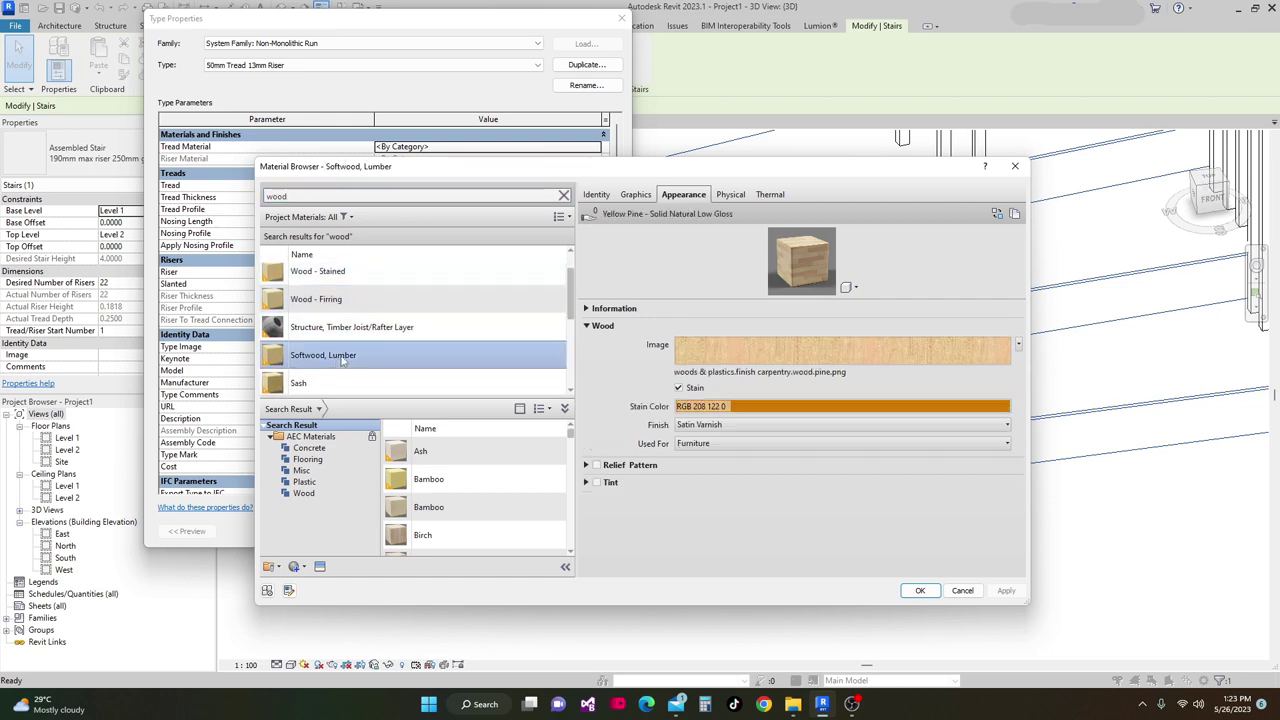
click(919, 591)
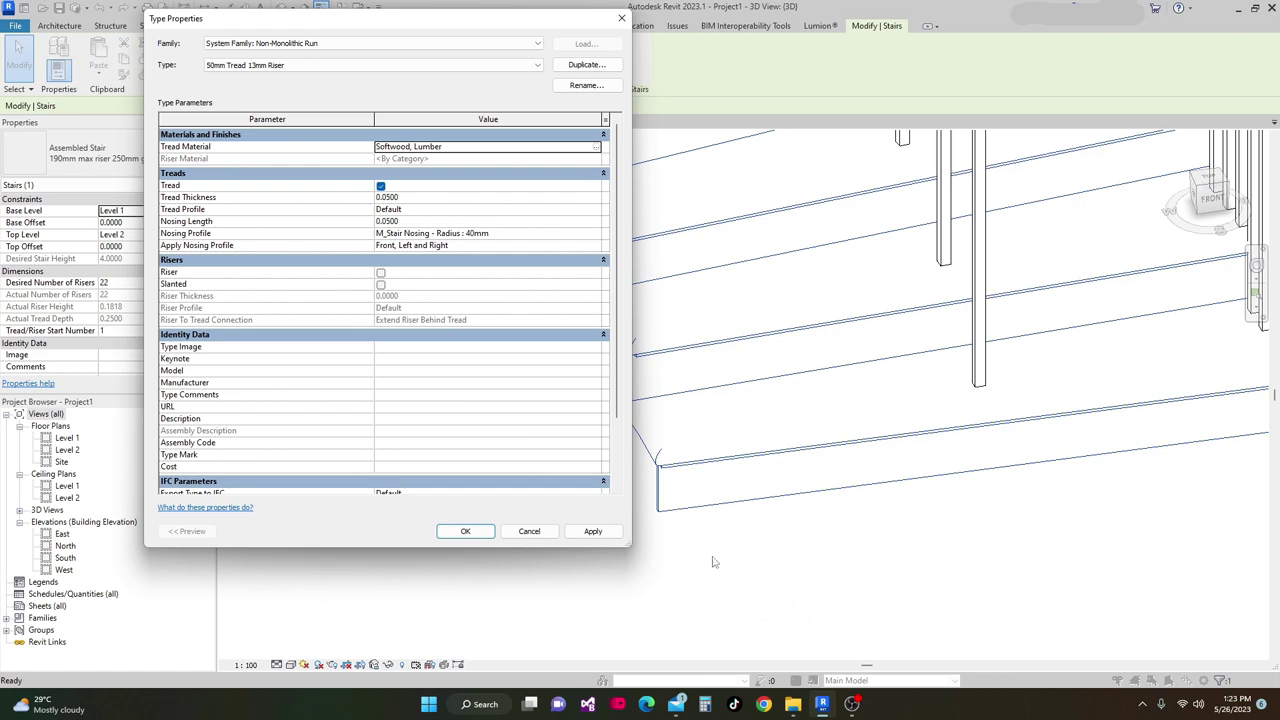
click(467, 533)
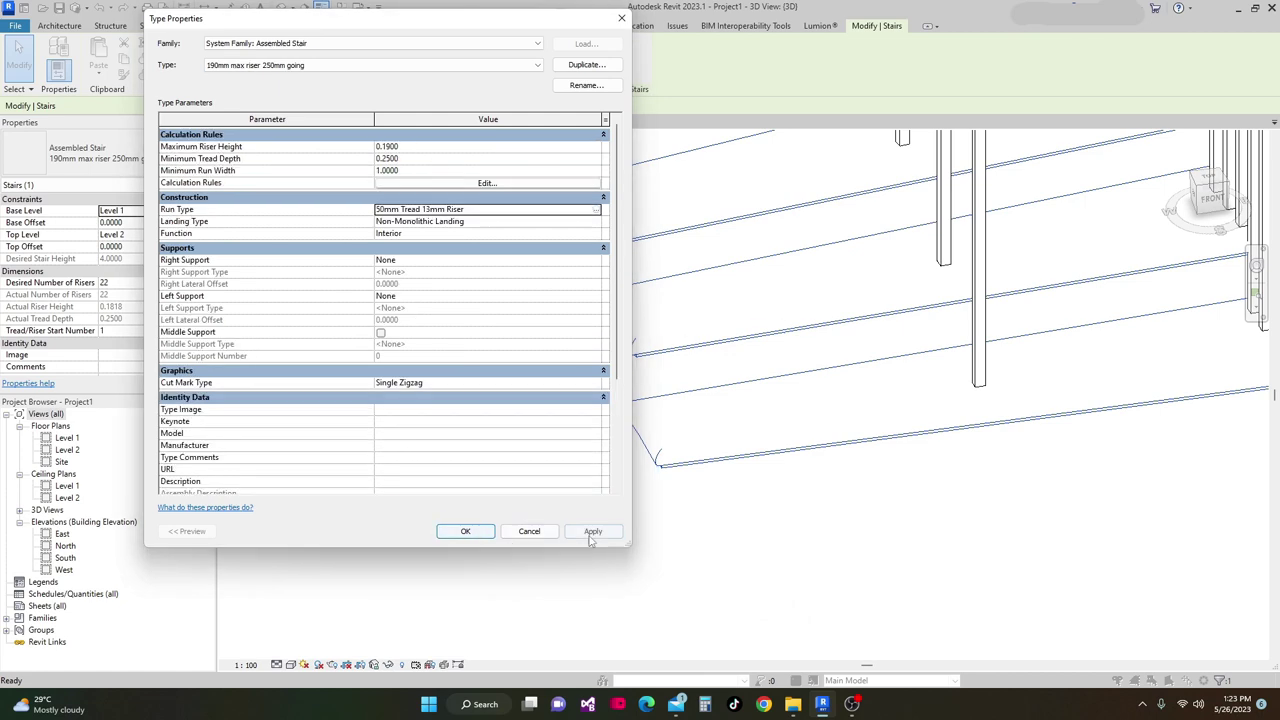
click(466, 531)
- Show the 3D view in Realistic style, orbit to inspect the wood treads, then go Home
shift+middle_drag(640, 580, 768, 583)
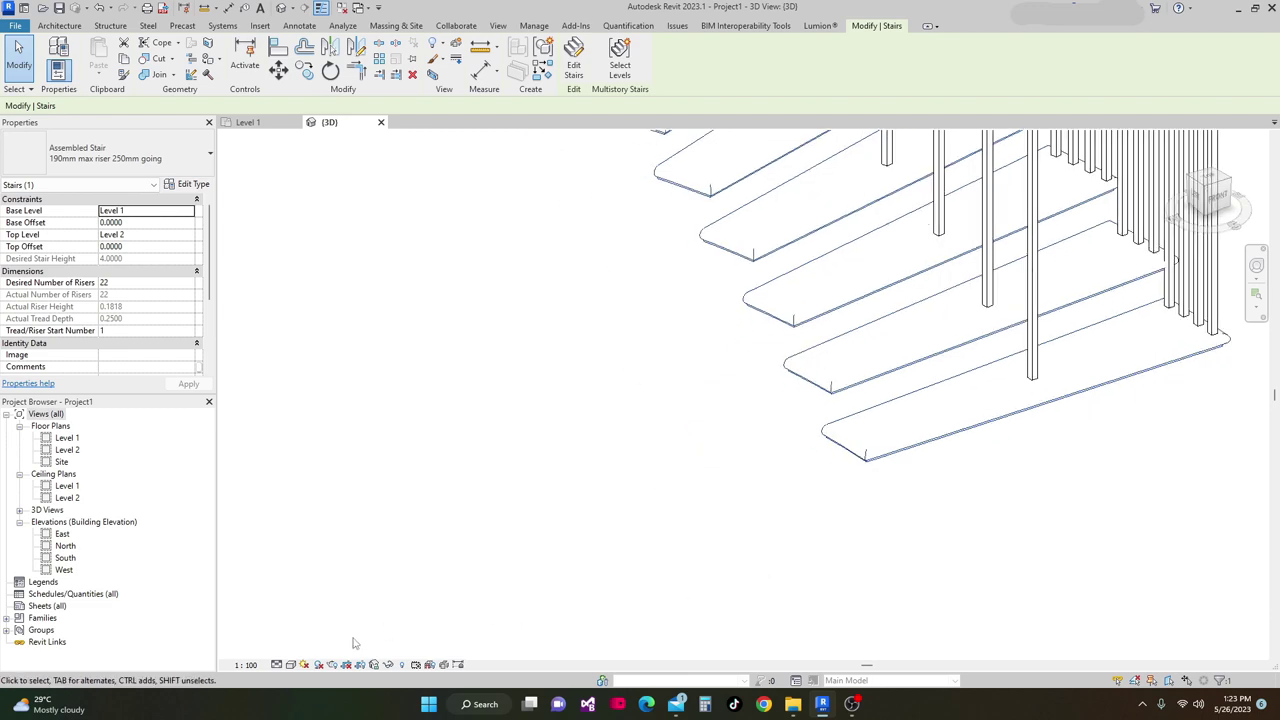
click(291, 664)
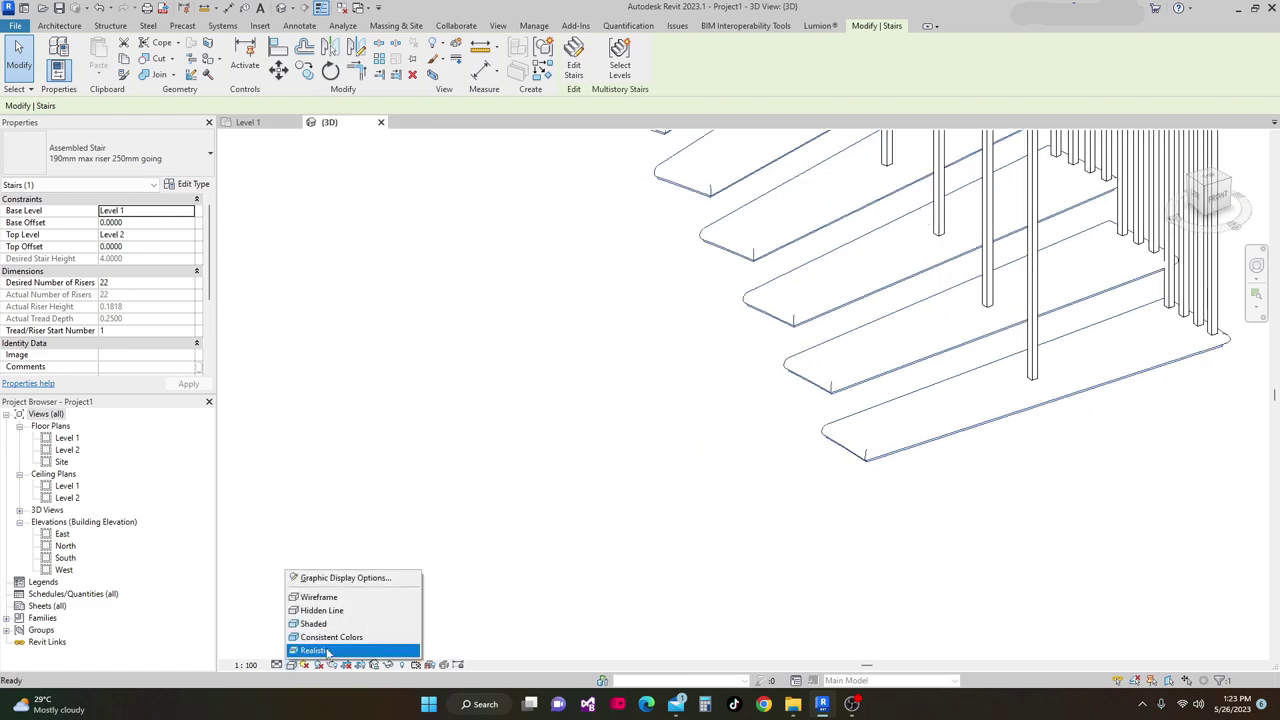
click(313, 651)
mouse_move(629, 523)
shift+middle_down()
mouse_move(634, 589)
mouse_move(512, 496)
mouse_move(540, 566)
mouse_move(643, 553)
mouse_move(634, 534)
mouse_move(643, 591)
mouse_move(654, 483)
mouse_move(706, 500)
mouse_move(766, 549)
mouse_move(649, 566)
mouse_move(660, 560)
mouse_move(626, 531)
shift+middle_up()
shift+middle_drag(684, 562, 620, 420)
shift+middle_drag(549, 211, 685, 558)
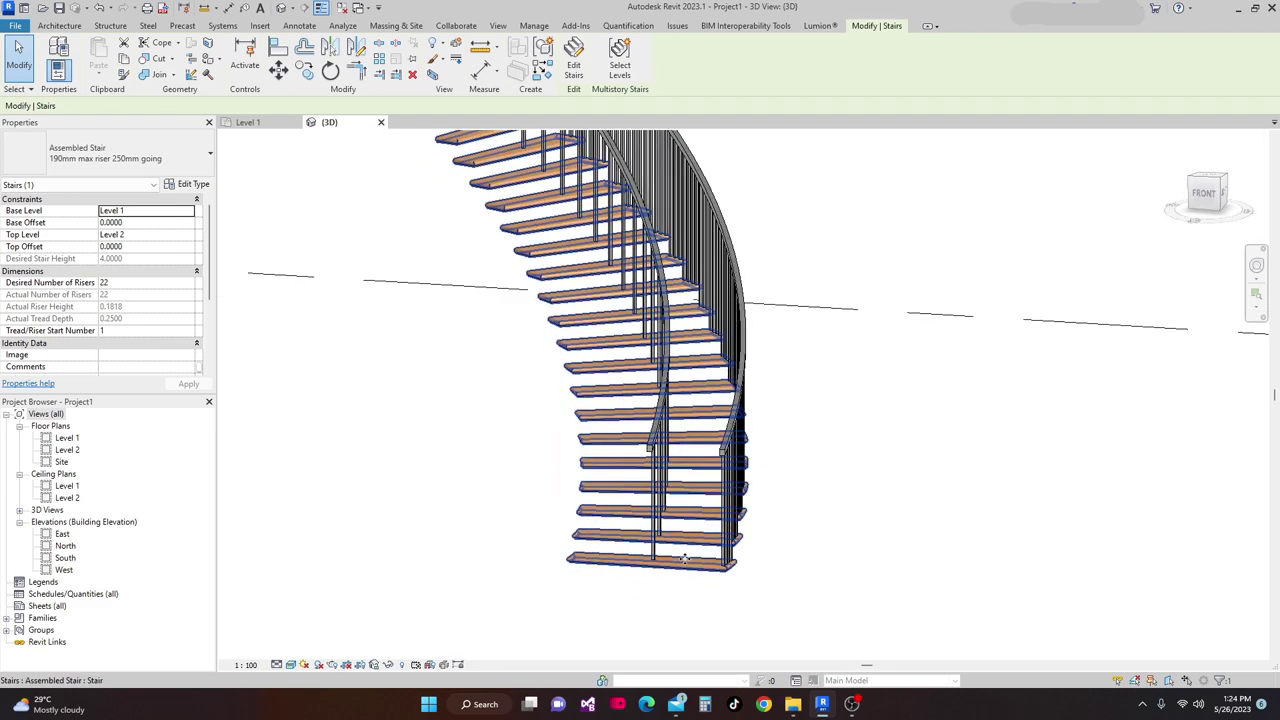
shift+middle_drag(323, 543, 614, 372)
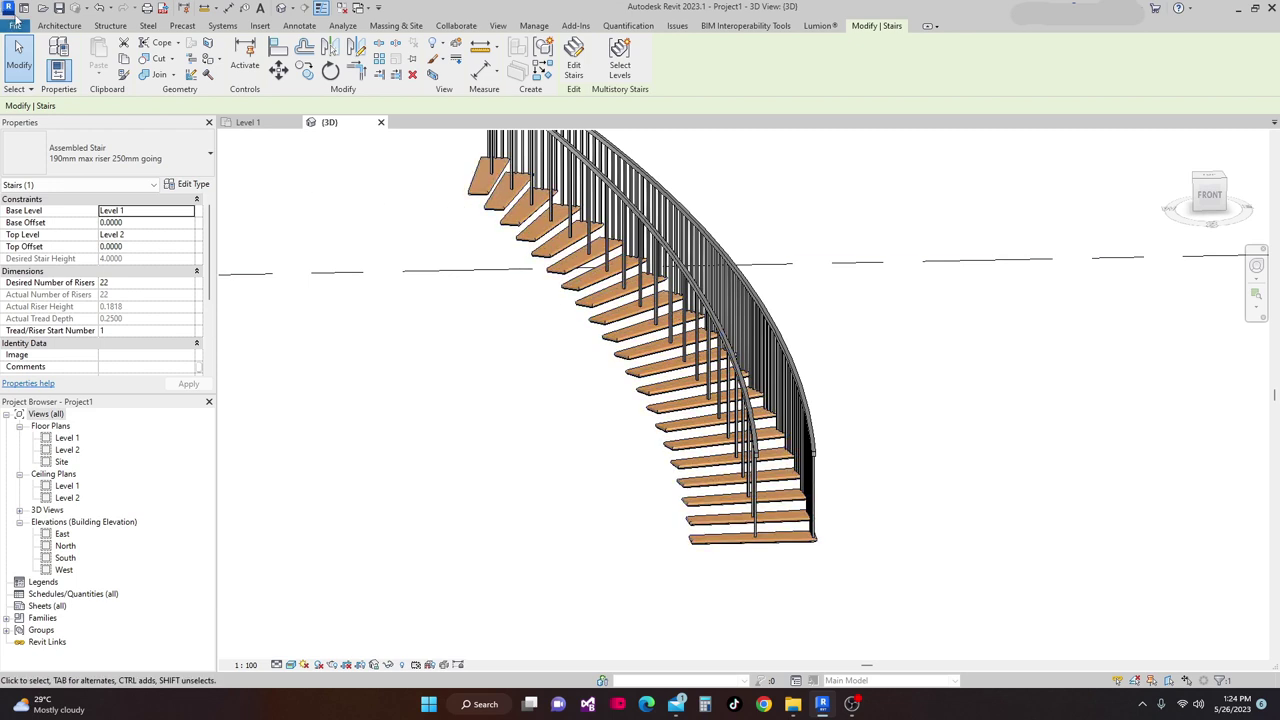
click(23, 8)
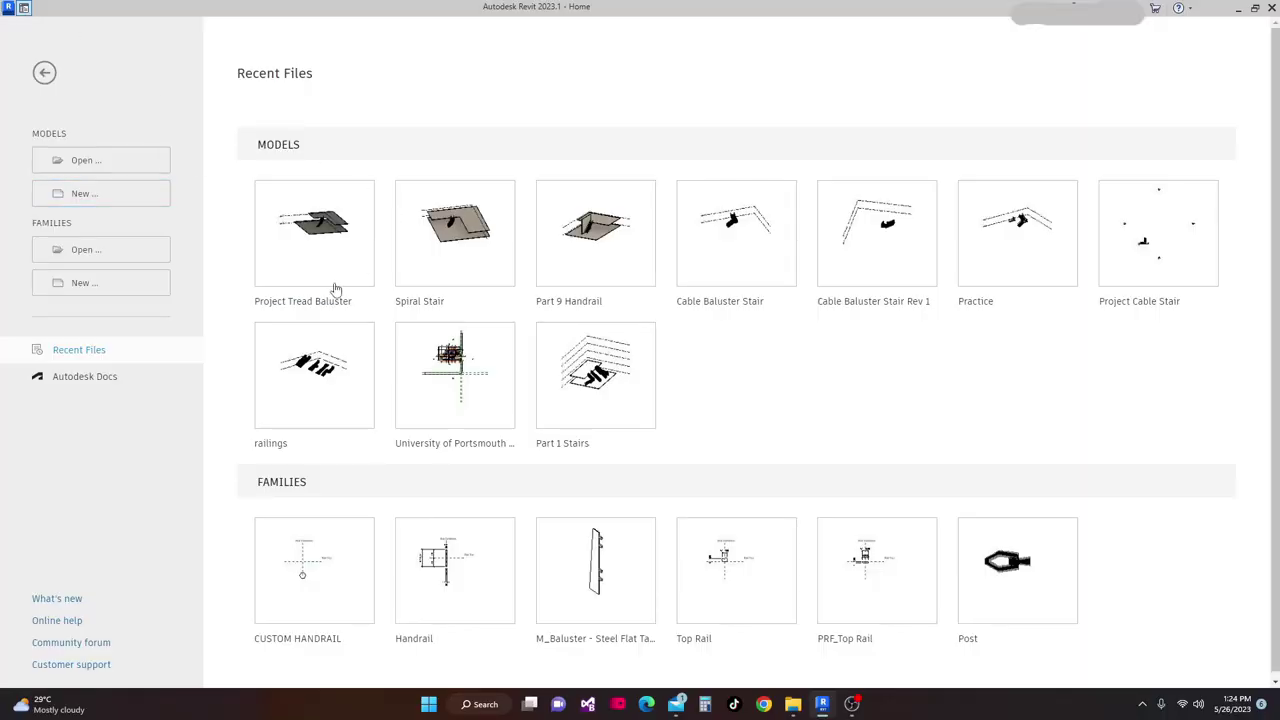
- Create a new family from the English Metric Profile-Rail.rft template
click(82, 285)
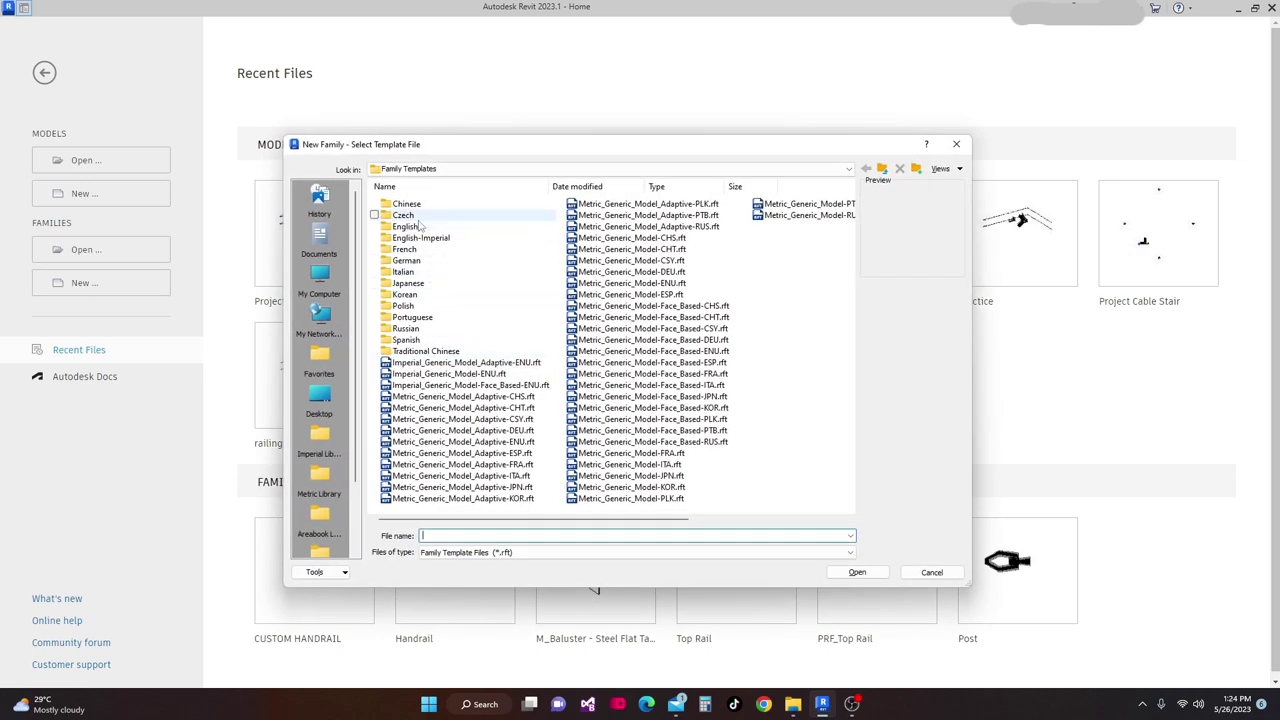
double_click(405, 228)
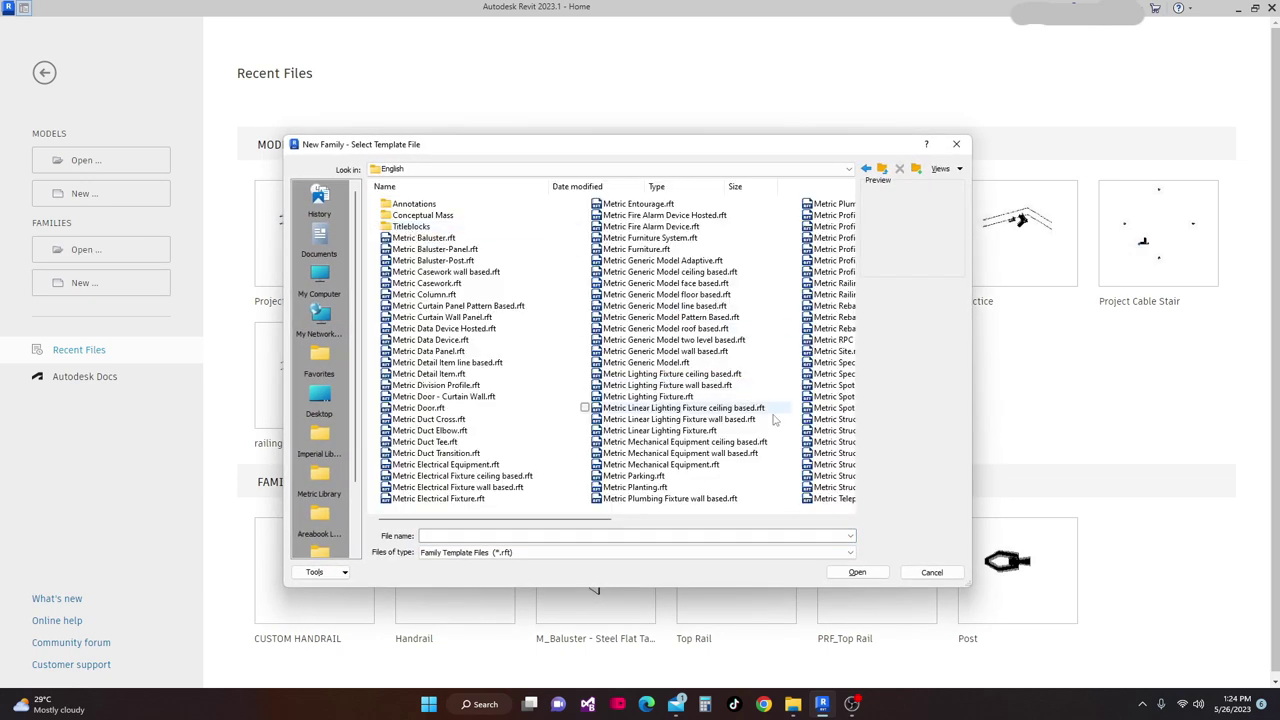
drag(585, 521, 749, 521)
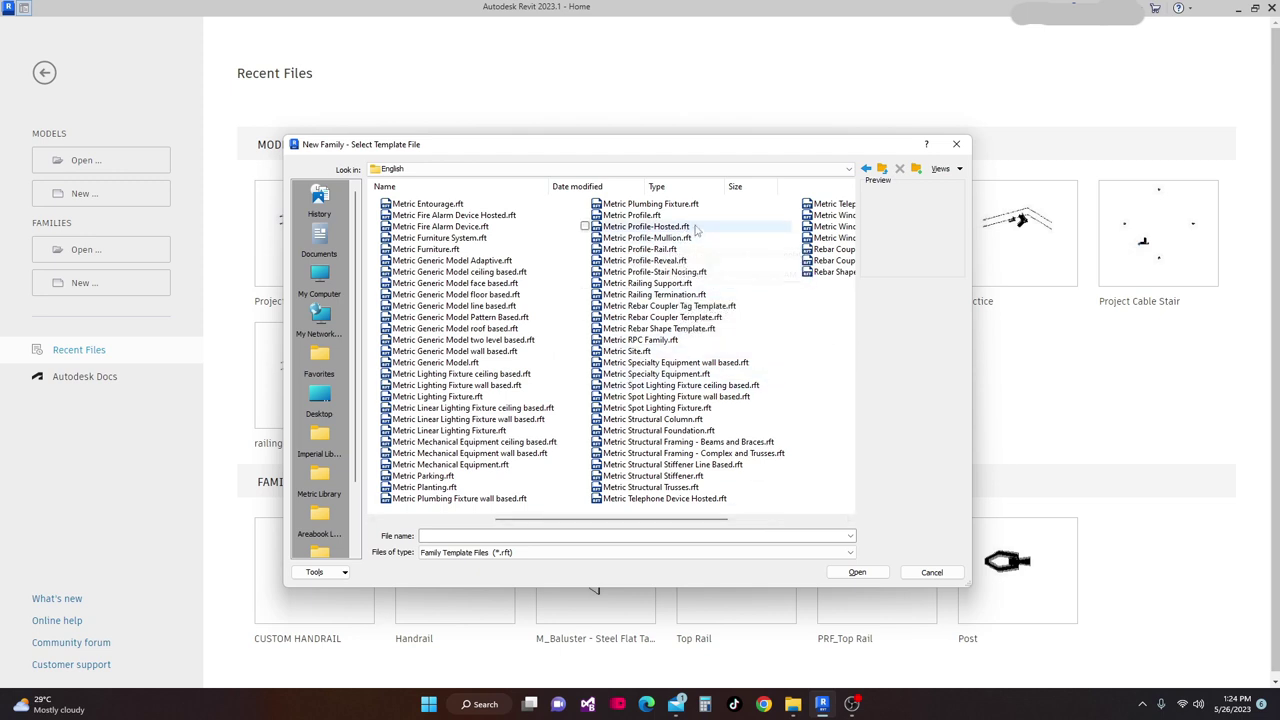
click(652, 250)
click(857, 572)
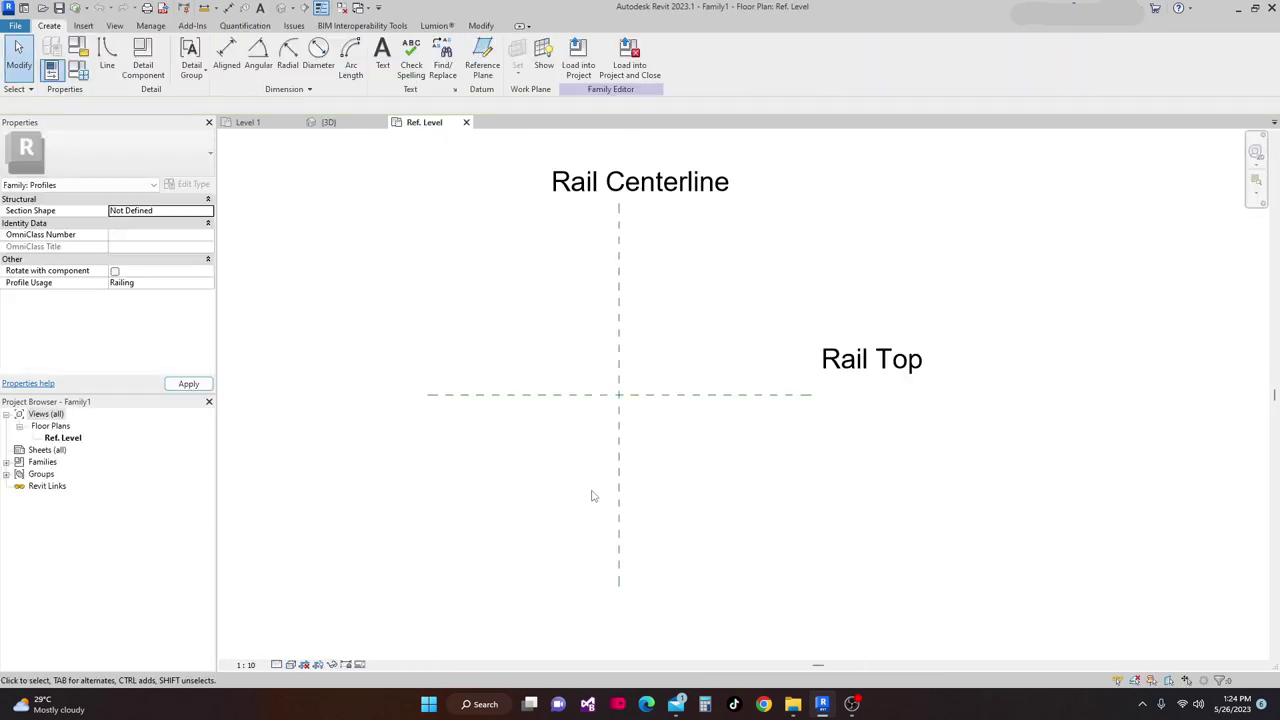
- Draw a radius-65 circle centred on the Rail Centerline, then enter UN for Project Units
scroll(630, 450, up, 1)
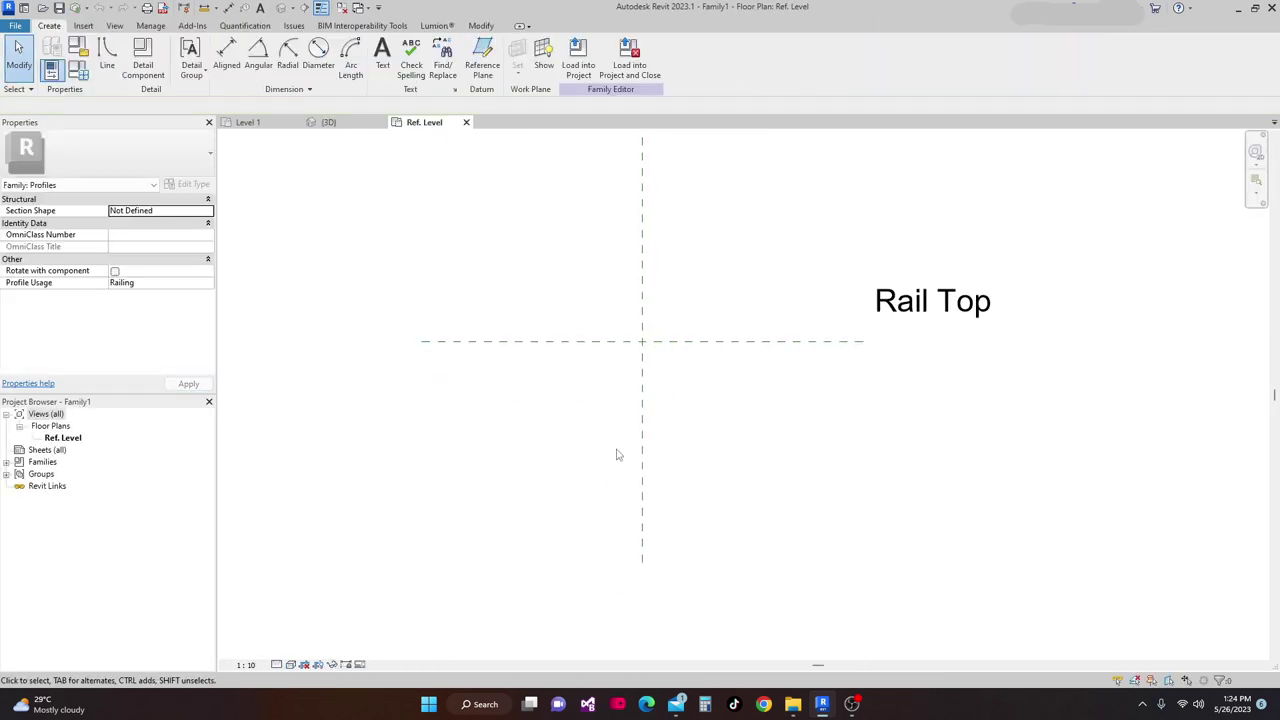
click(107, 55)
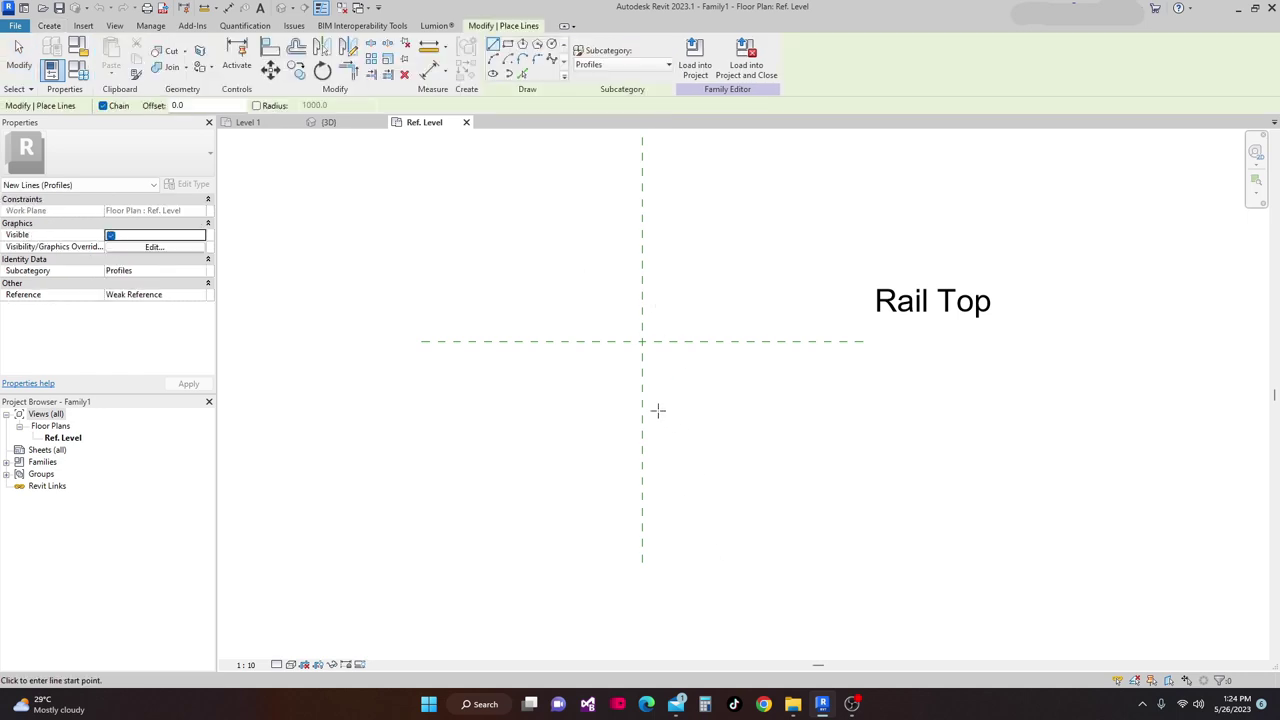
click(552, 45)
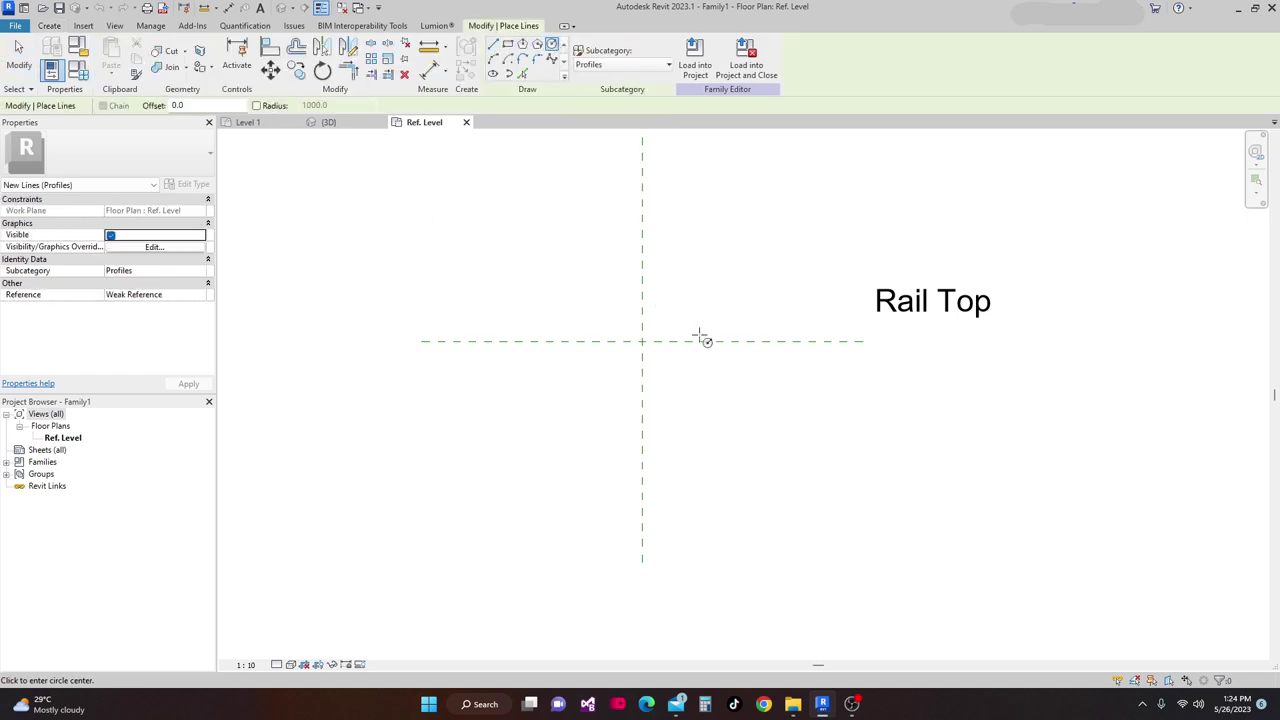
click(643, 421)
scroll(660, 445, up, 2)
click(707, 440)
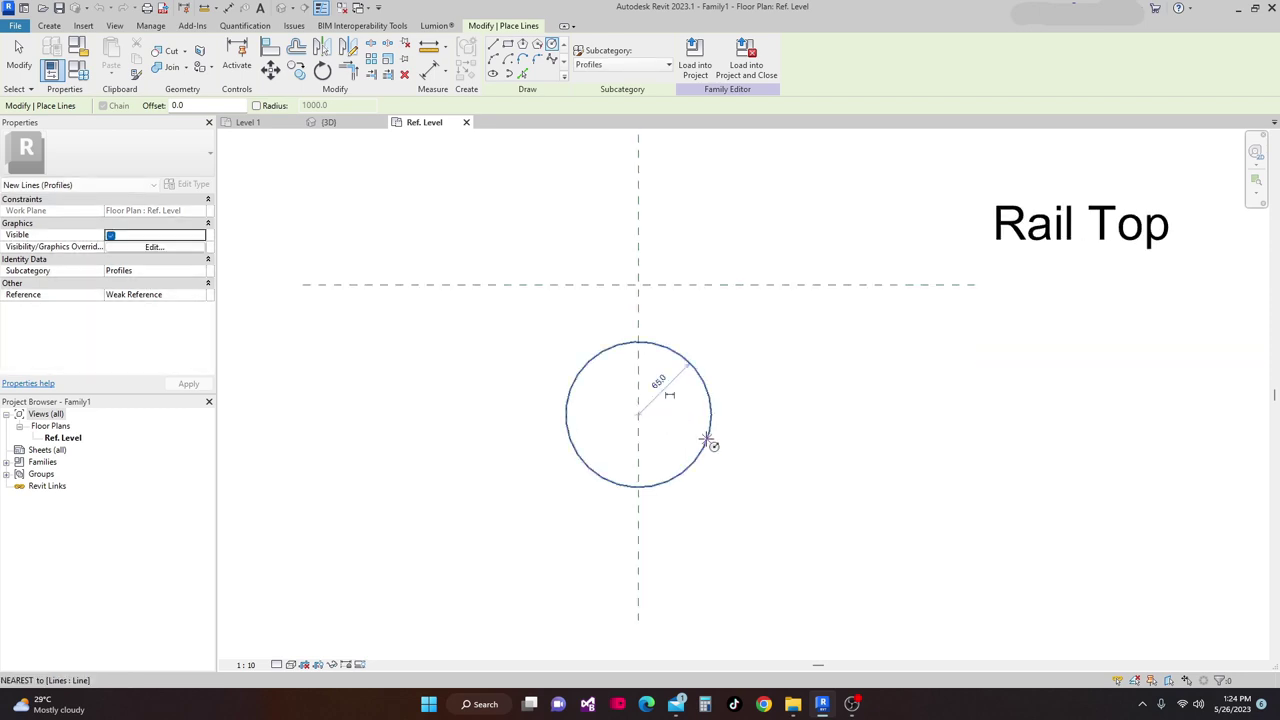
scroll(733, 443, down, 1)
key(Escape)
key(Escape)
key(u)
key(n)
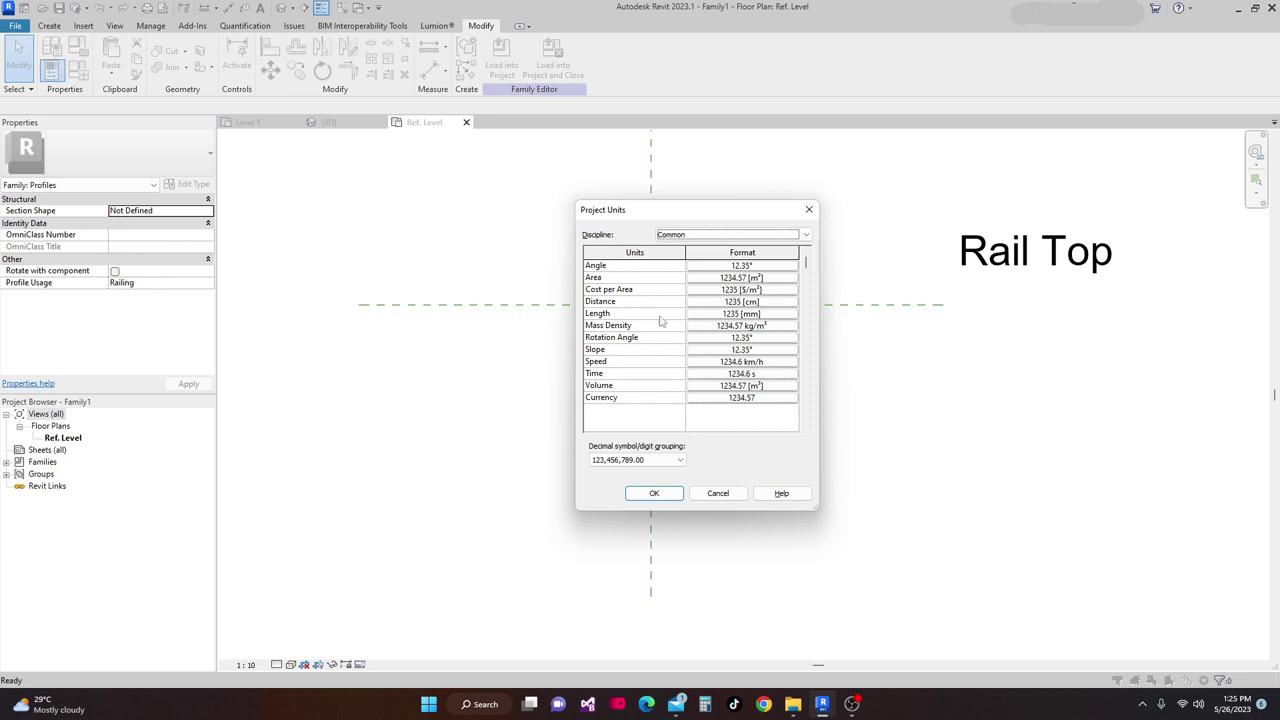
- Set the Length format to Centimeters rounded to 2 decimal places and confirm Project Units
click(770, 314)
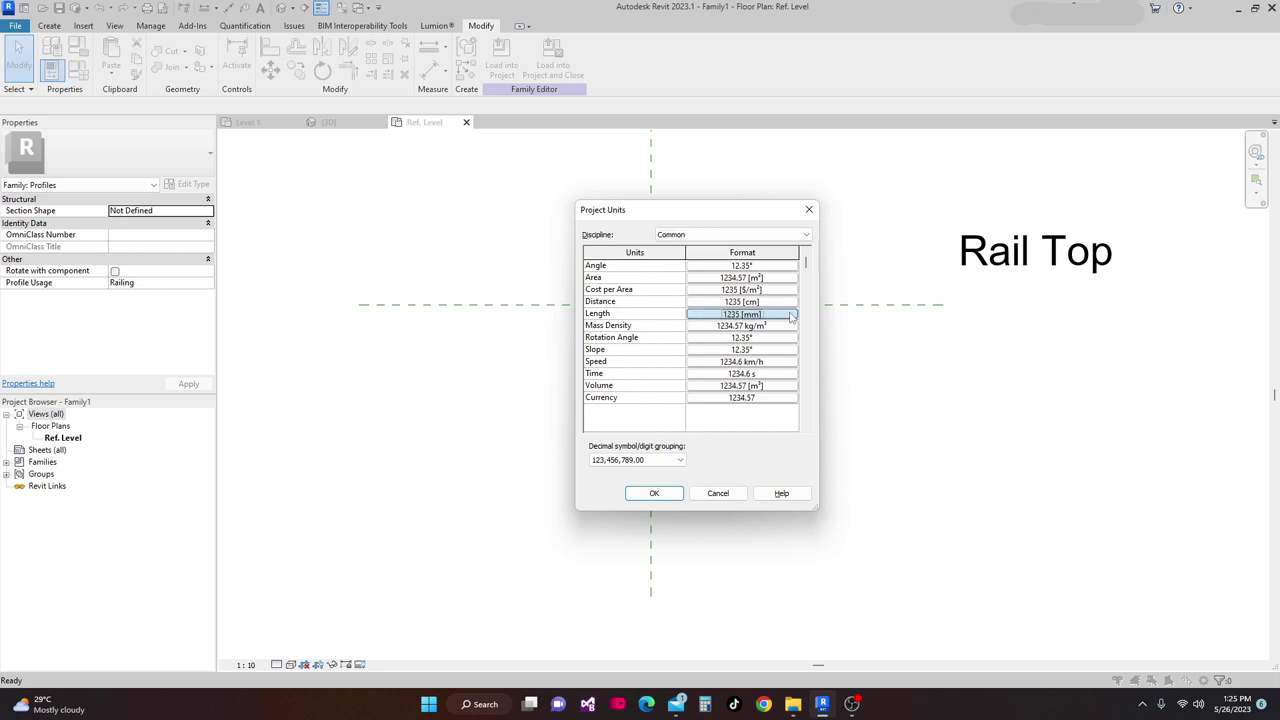
click(772, 280)
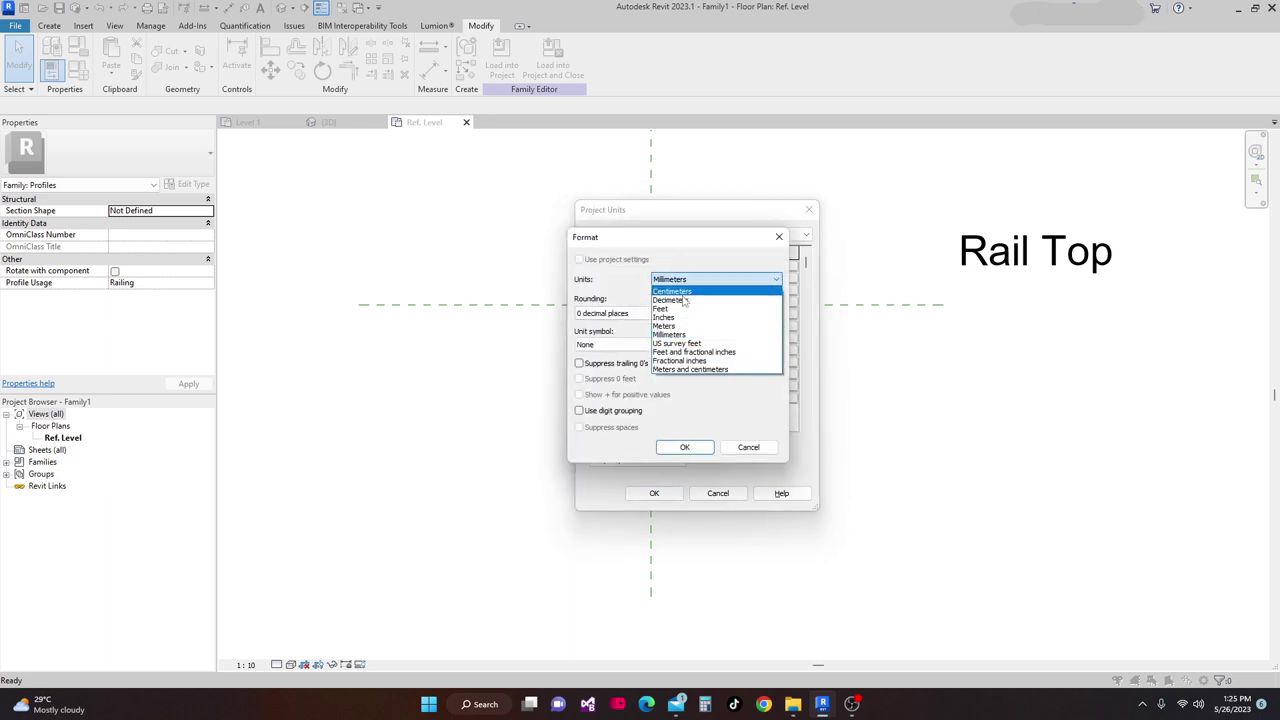
click(678, 291)
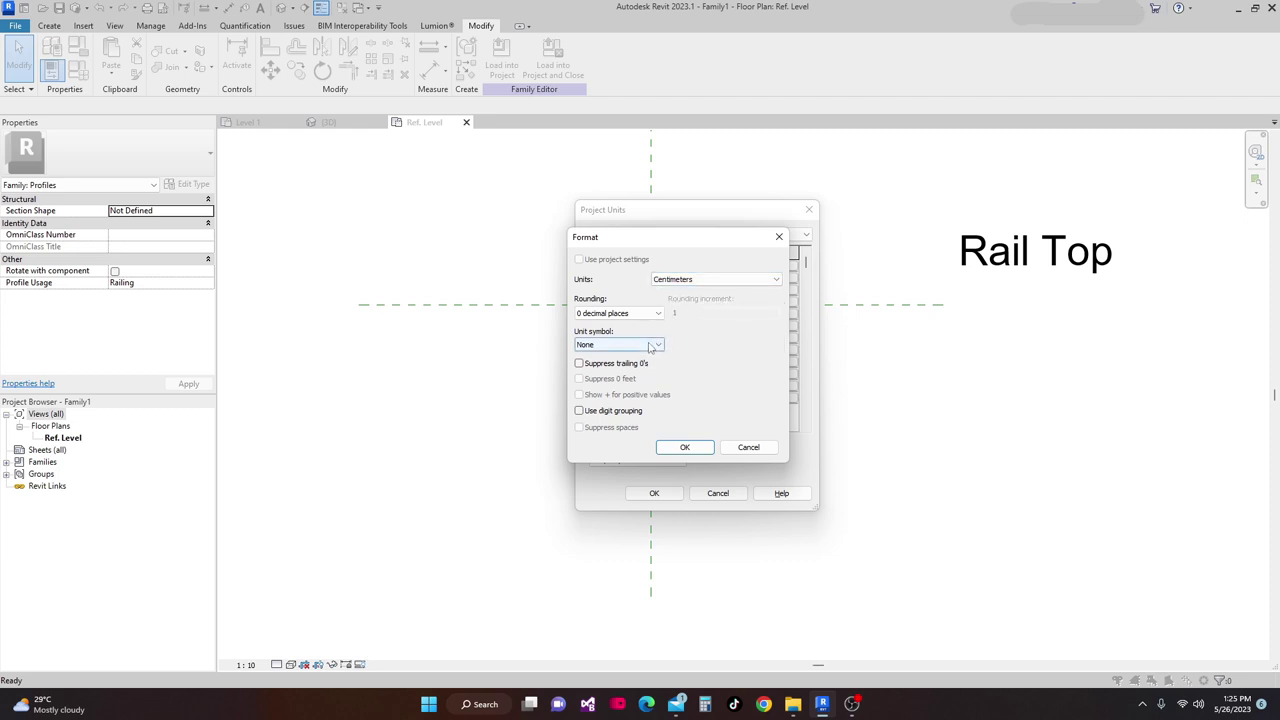
click(651, 315)
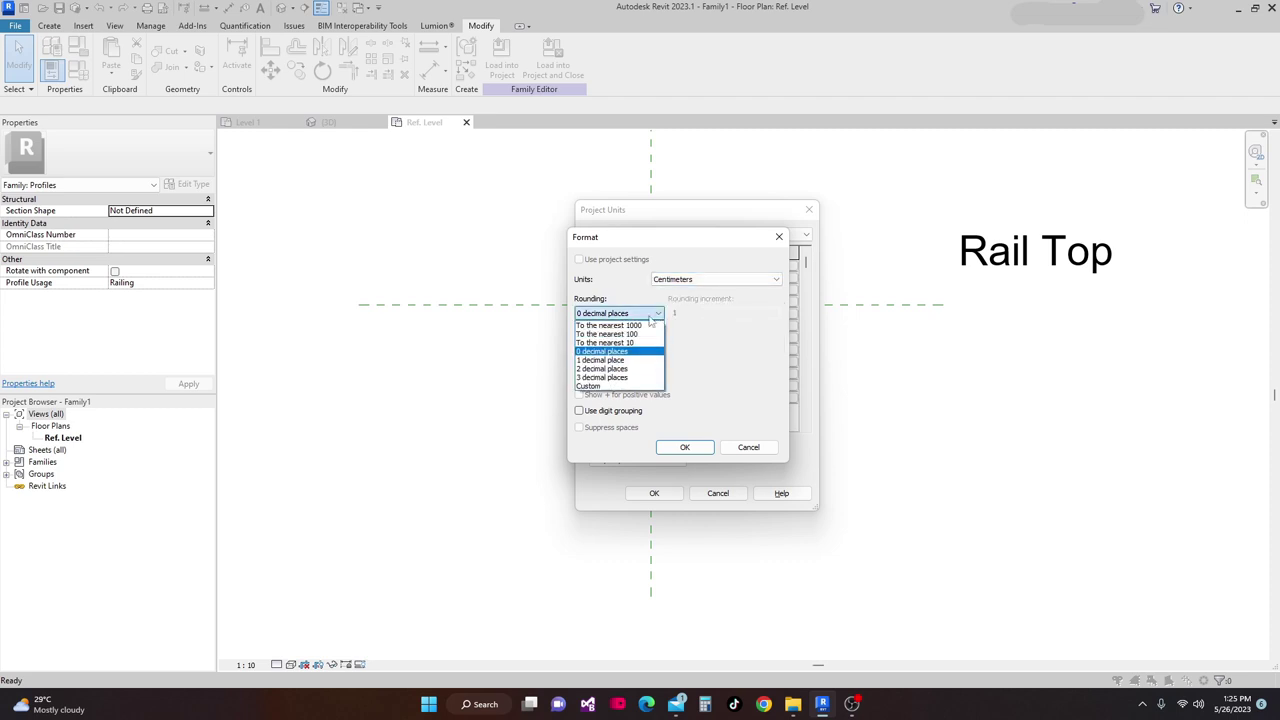
click(600, 369)
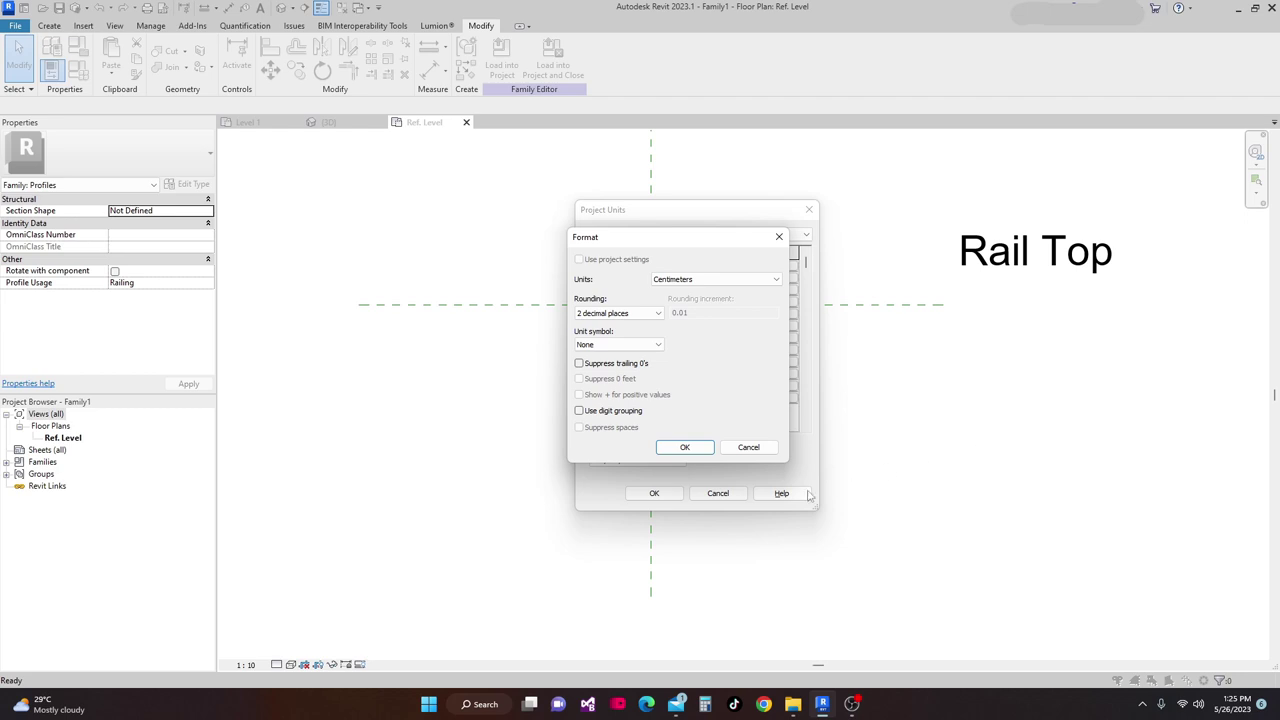
click(695, 452)
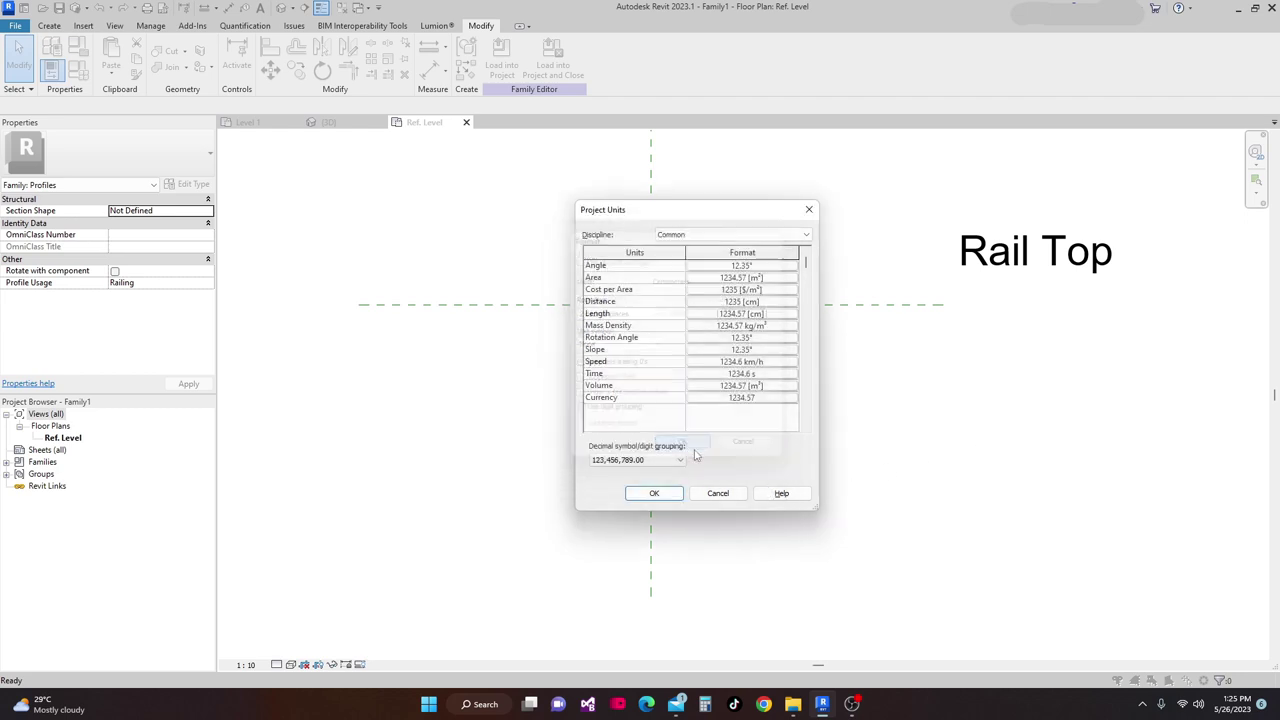
click(662, 494)
middle_drag(660, 506, 725, 479)
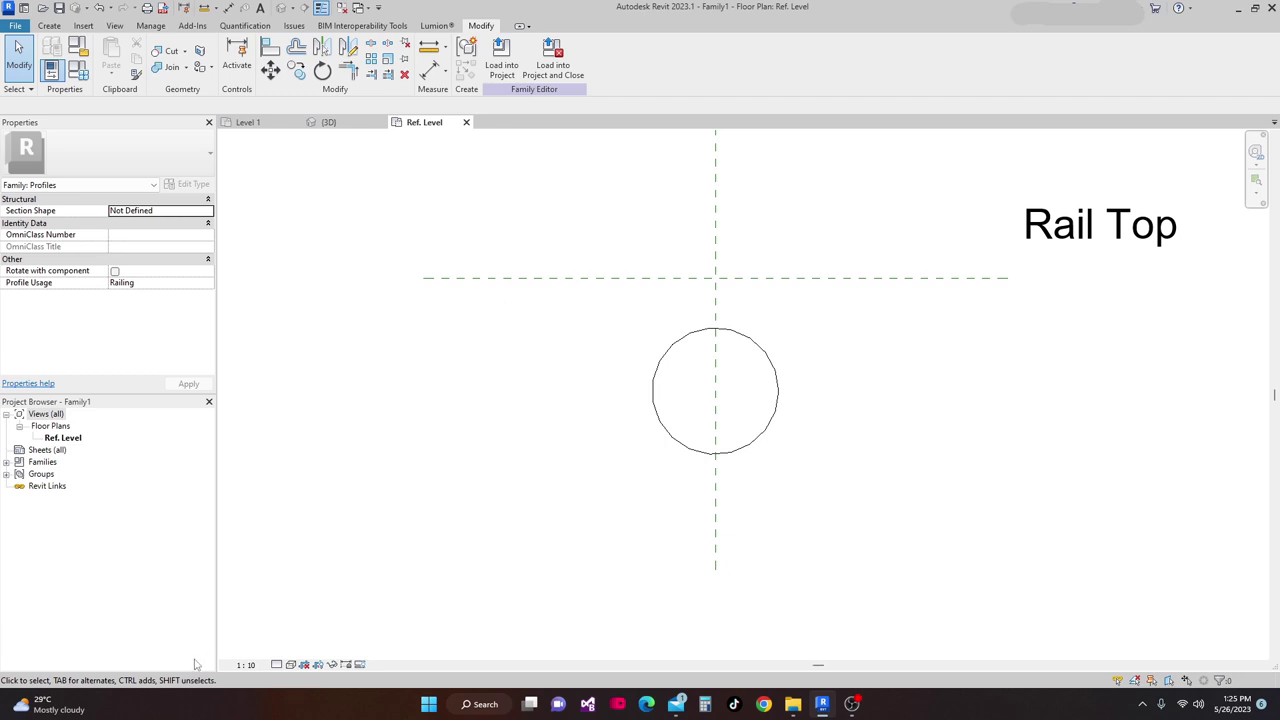
- Set the profile view scale to 1:1
click(240, 665)
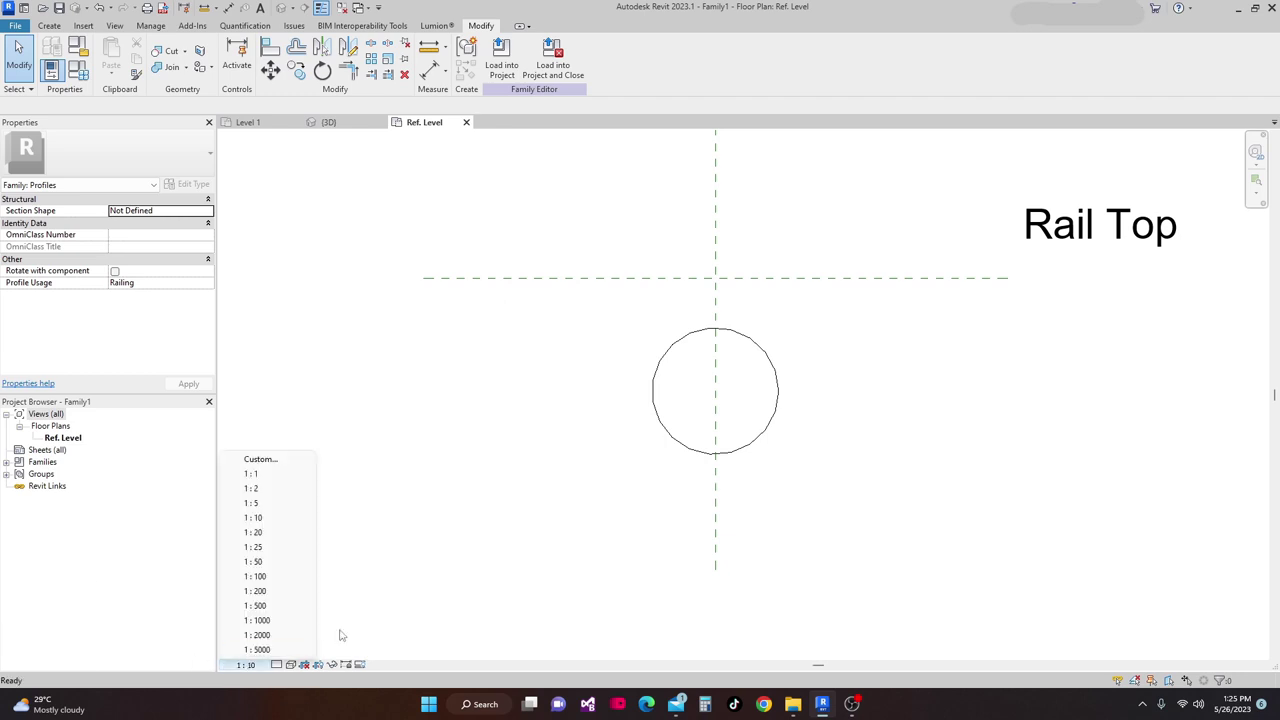
click(266, 478)
scroll(823, 443, up, 3)
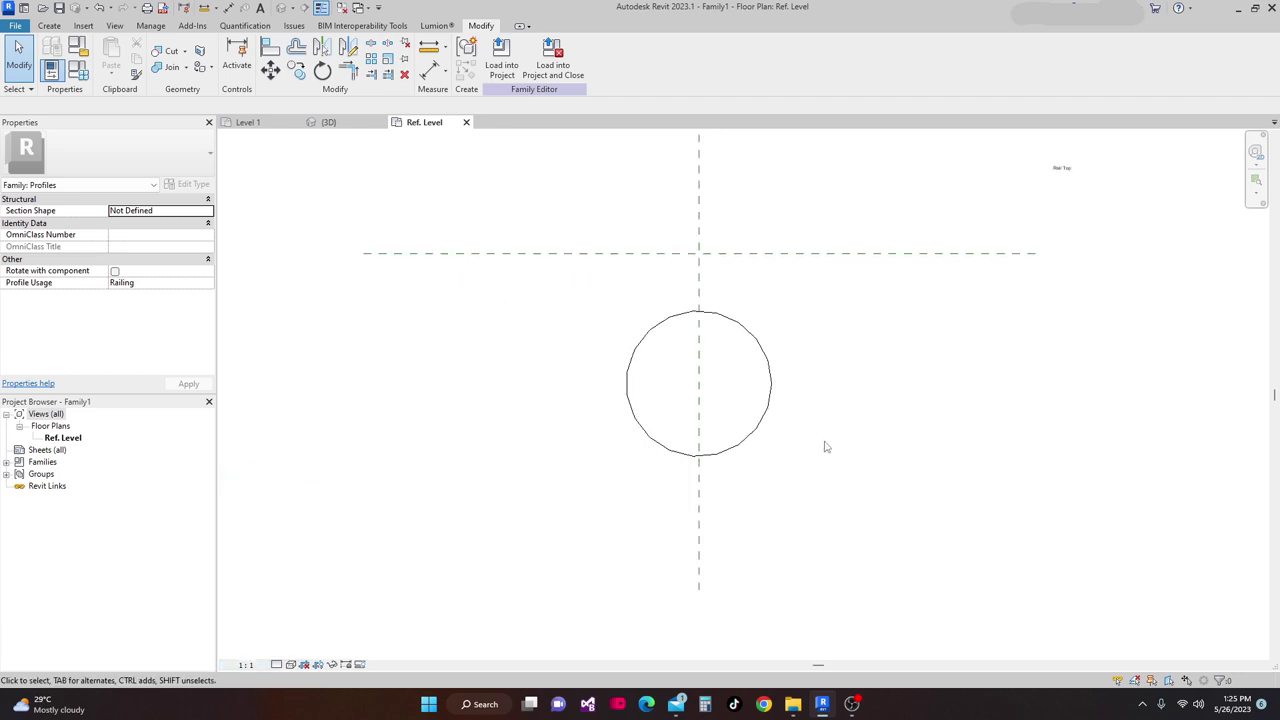
- Change the profile circle's radius to 5.00
click(763, 380)
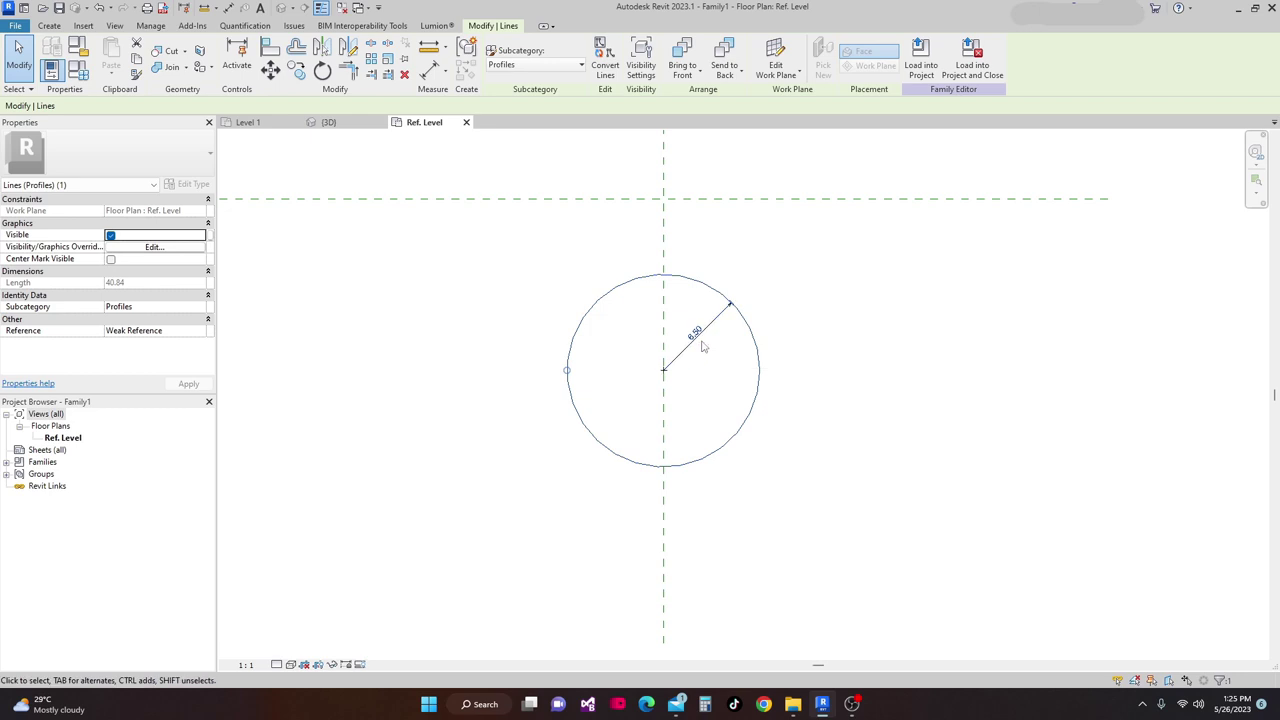
click(699, 330)
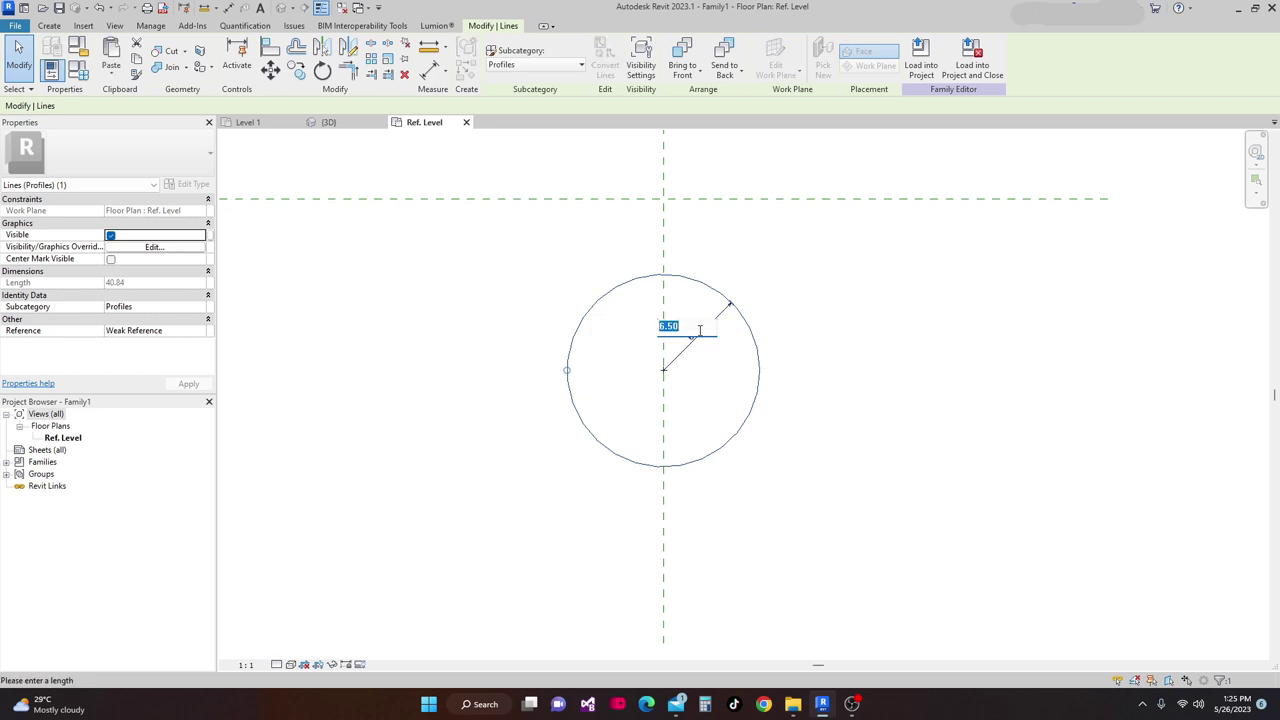
key(Return)
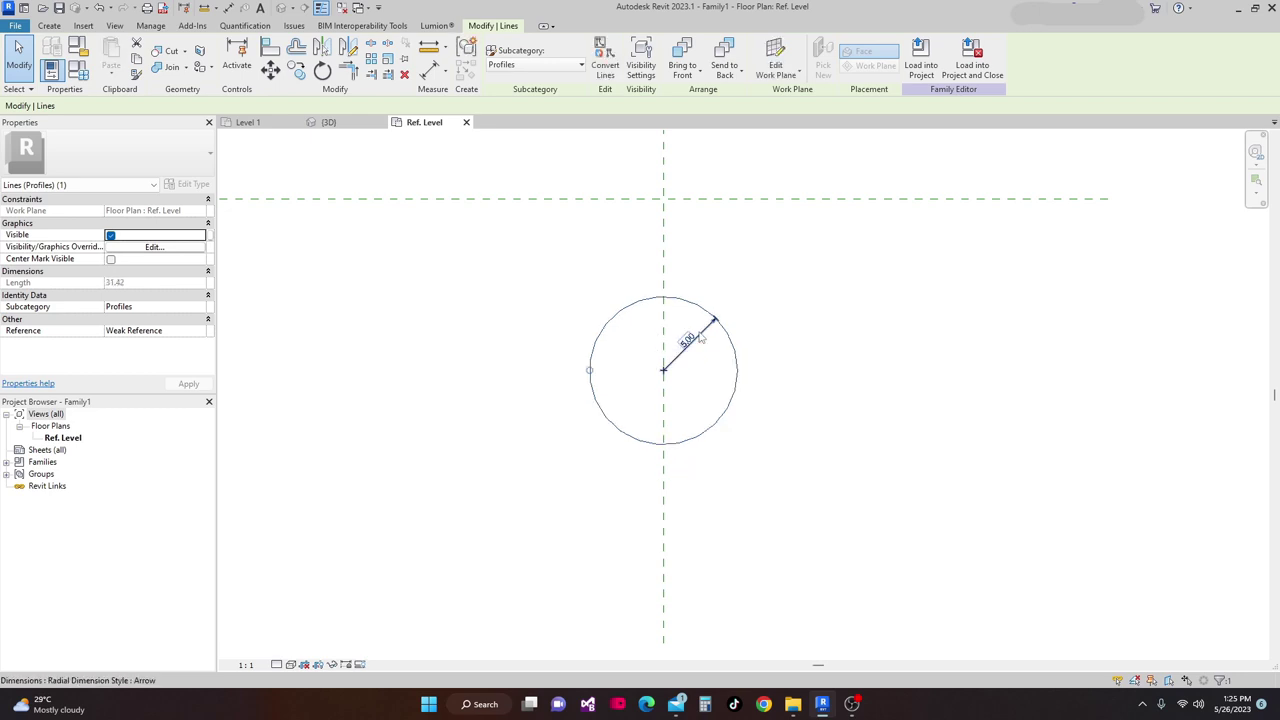
- Label the circle's radial dimension with a new Type parameter named R
click(685, 383)
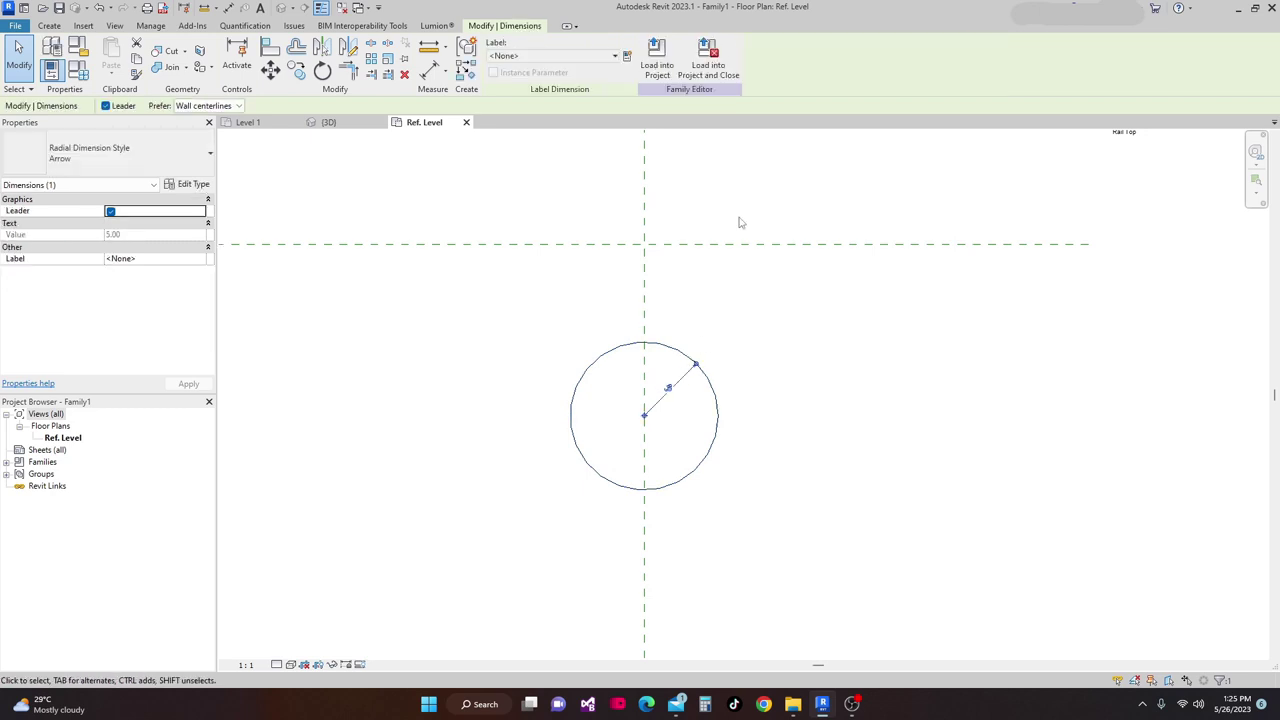
click(626, 56)
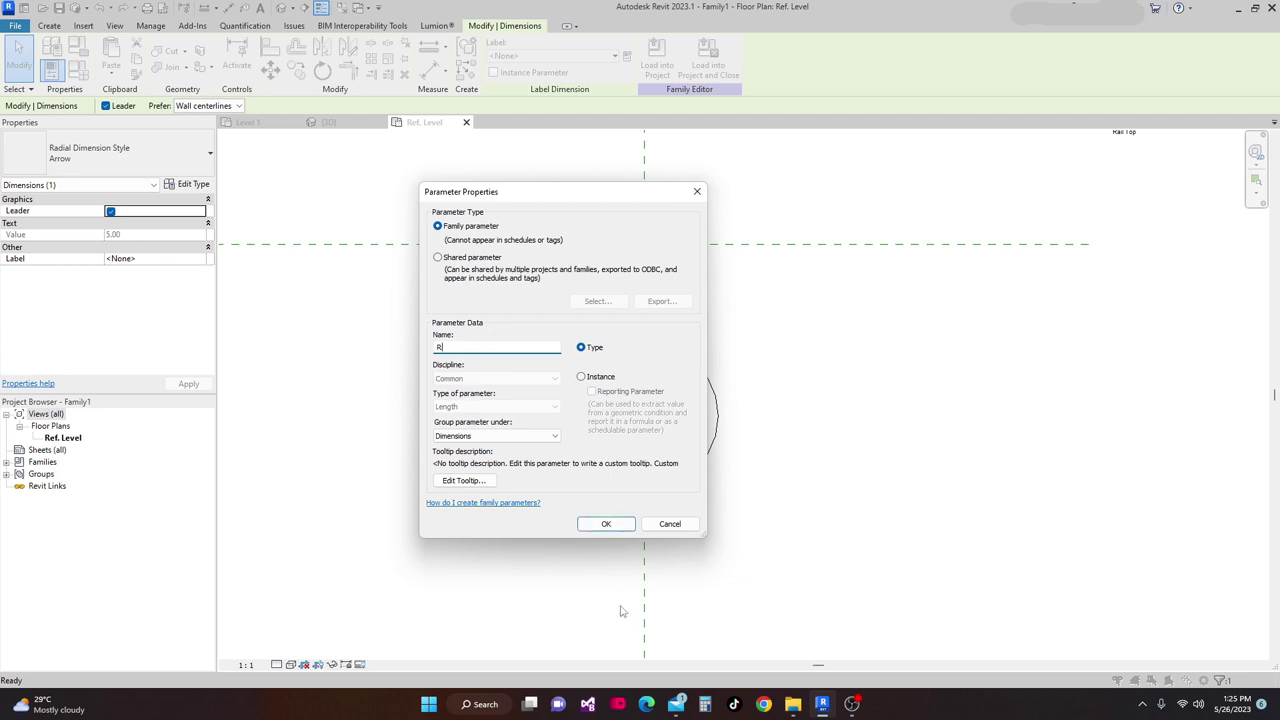
click(606, 524)
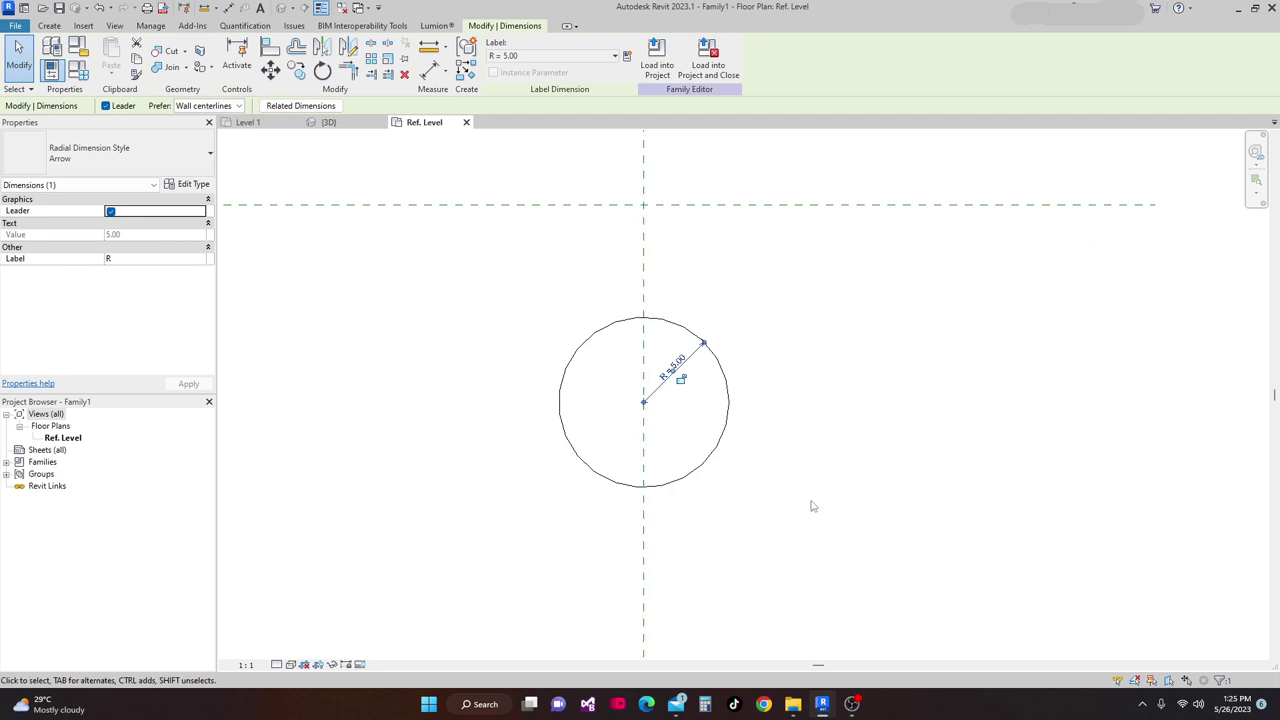
click(717, 490)
click(695, 479)
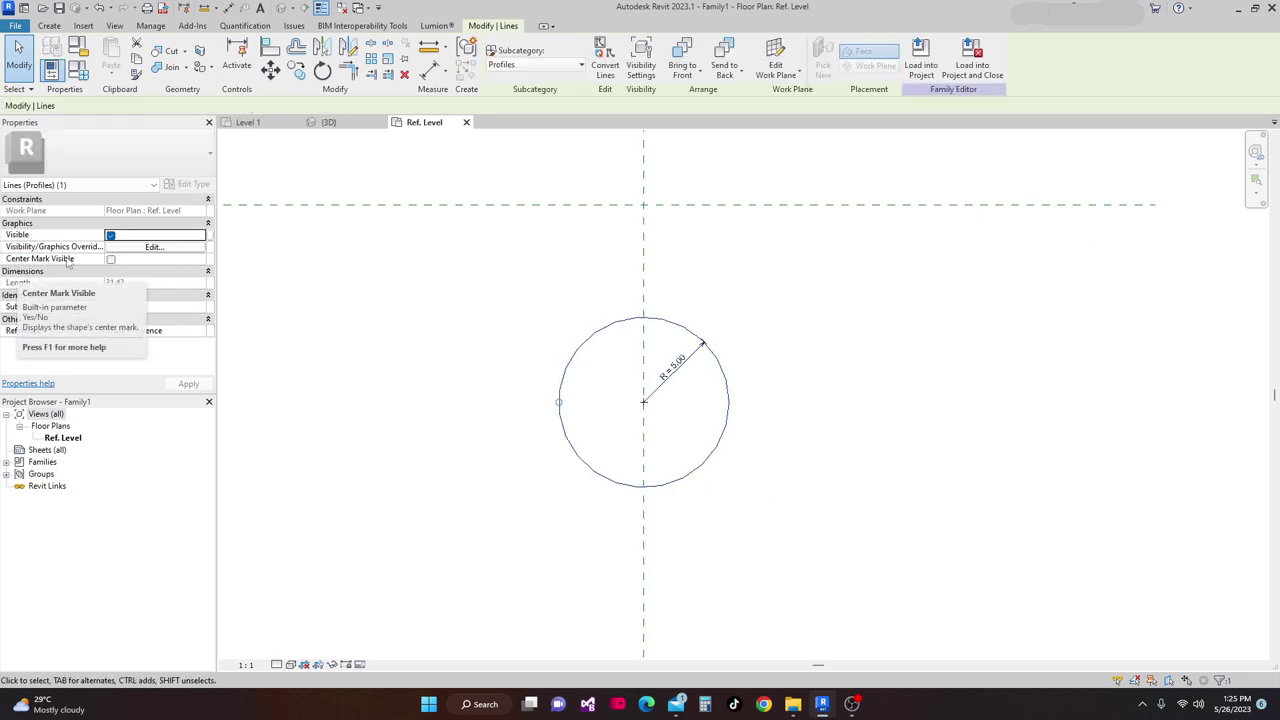
click(871, 463)
scroll(607, 419, up, 2)
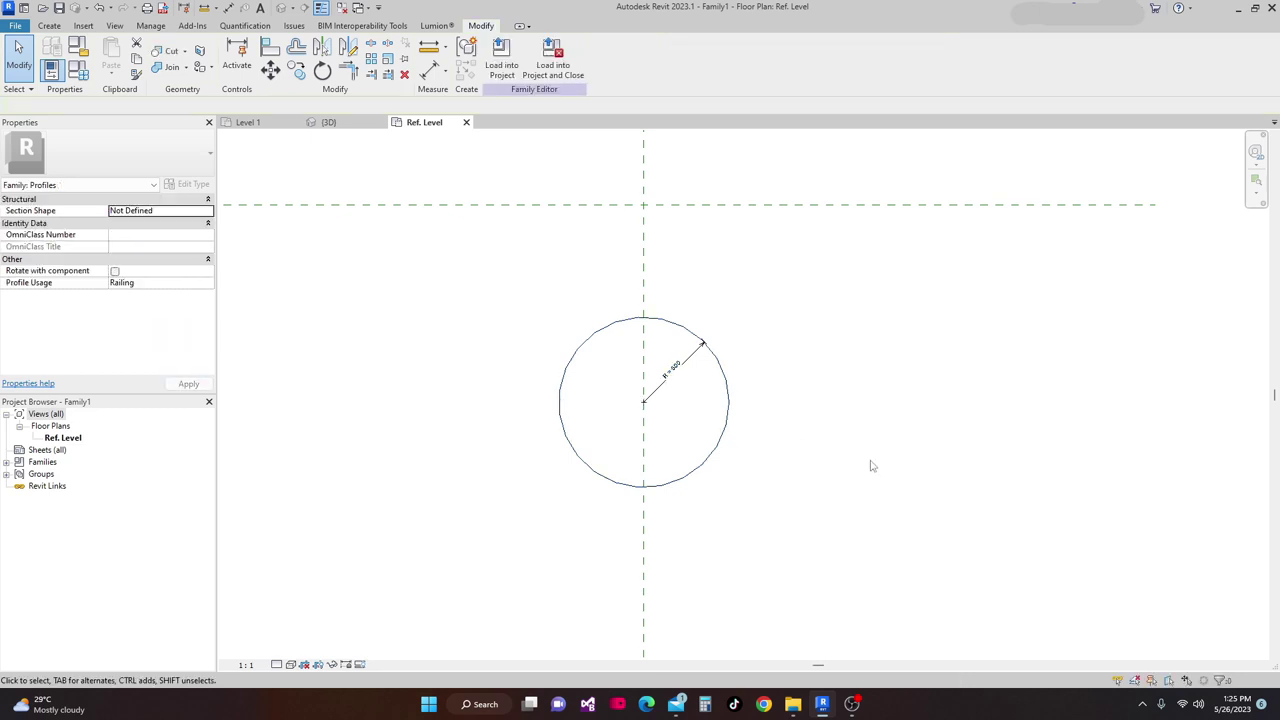
scroll(617, 413, up, 1)
scroll(500, 300, down, 1)
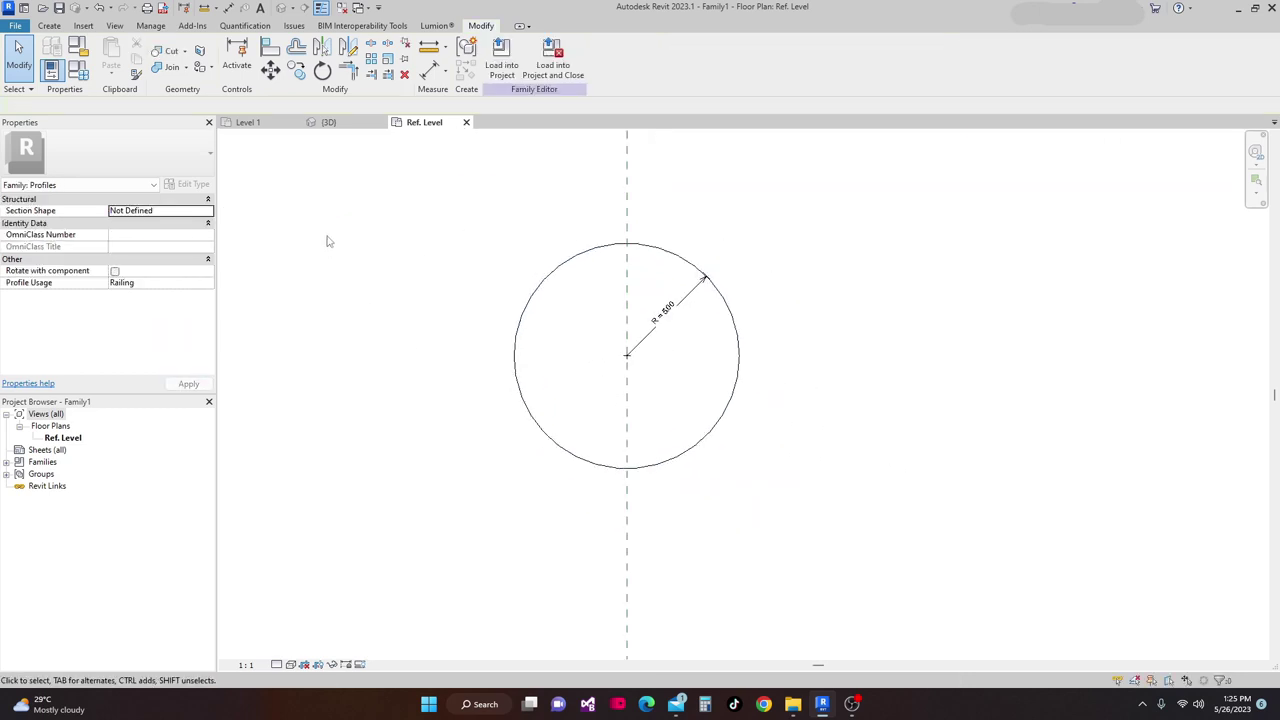
middle_drag(326, 241, 332, 279)
click(49, 25)
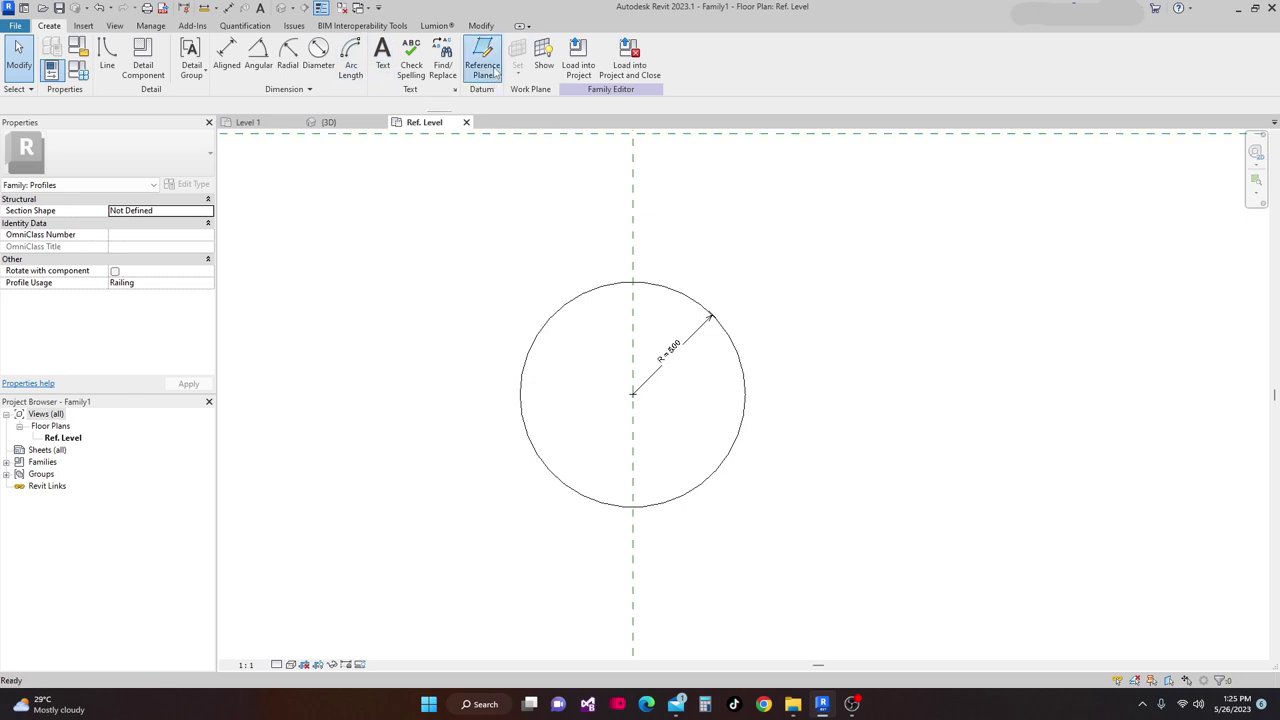
- Draw a horizontal reference plane through the circle's centre, extended past both sides
click(483, 66)
scroll(628, 390, up, 4)
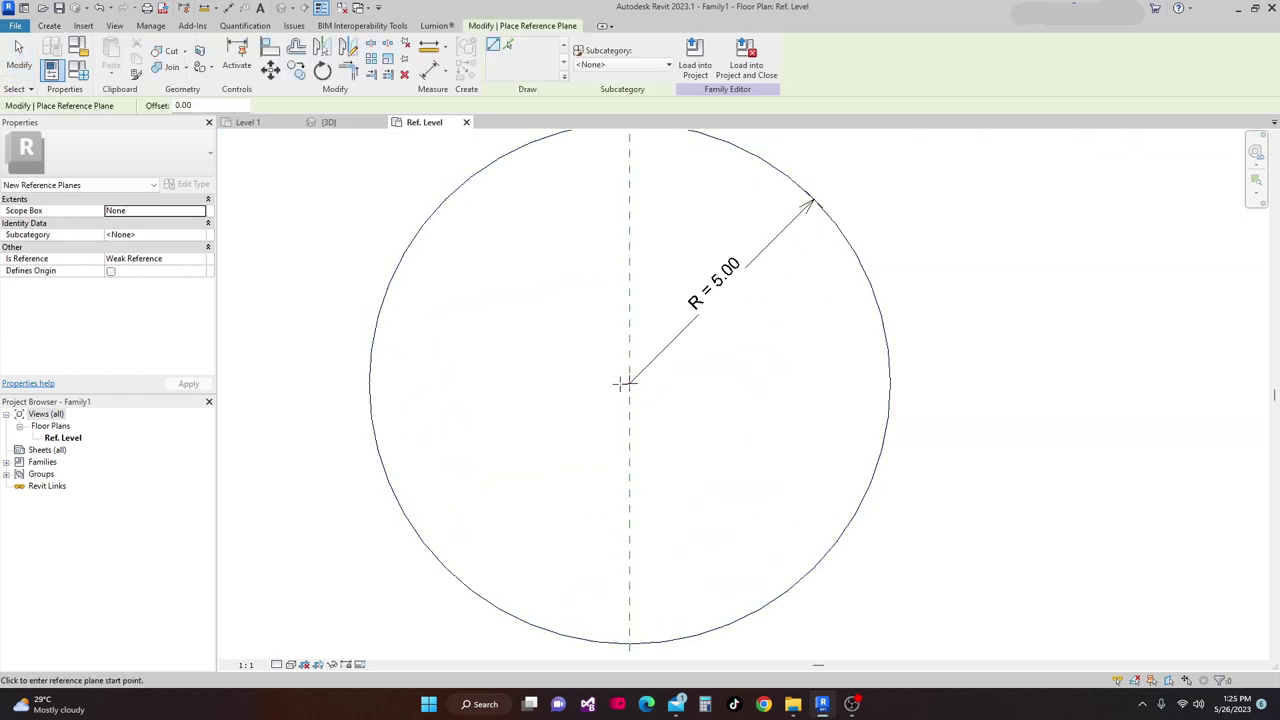
click(626, 382)
scroll(900, 380, down, 3)
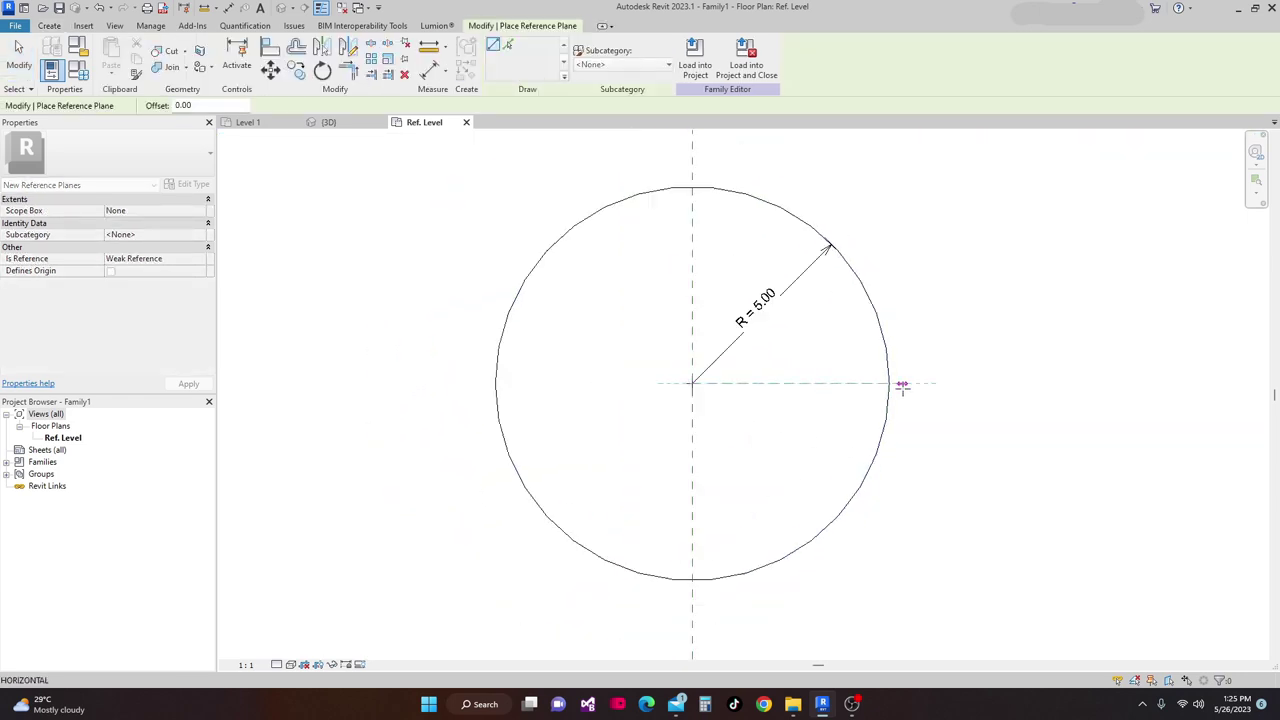
click(1094, 383)
key(Escape)
key(Escape)
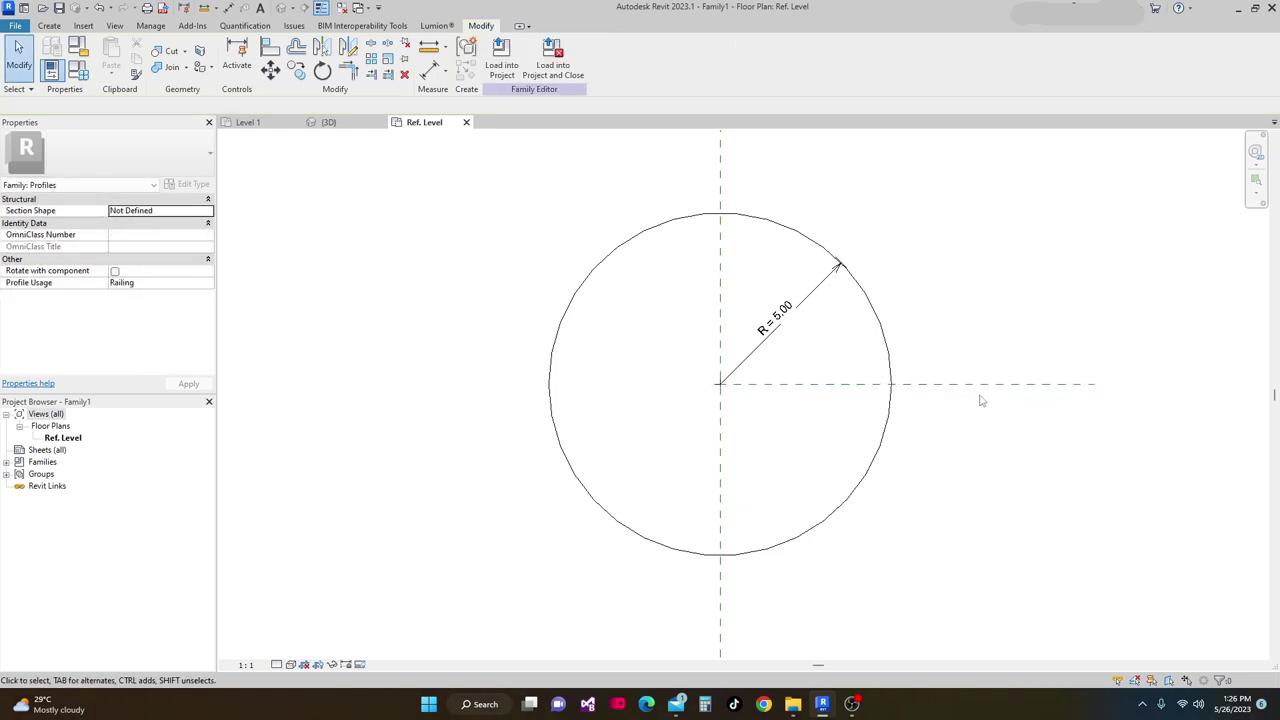
click(936, 385)
drag(720, 385, 300, 382)
scroll(532, 467, down, 2)
key(Escape)
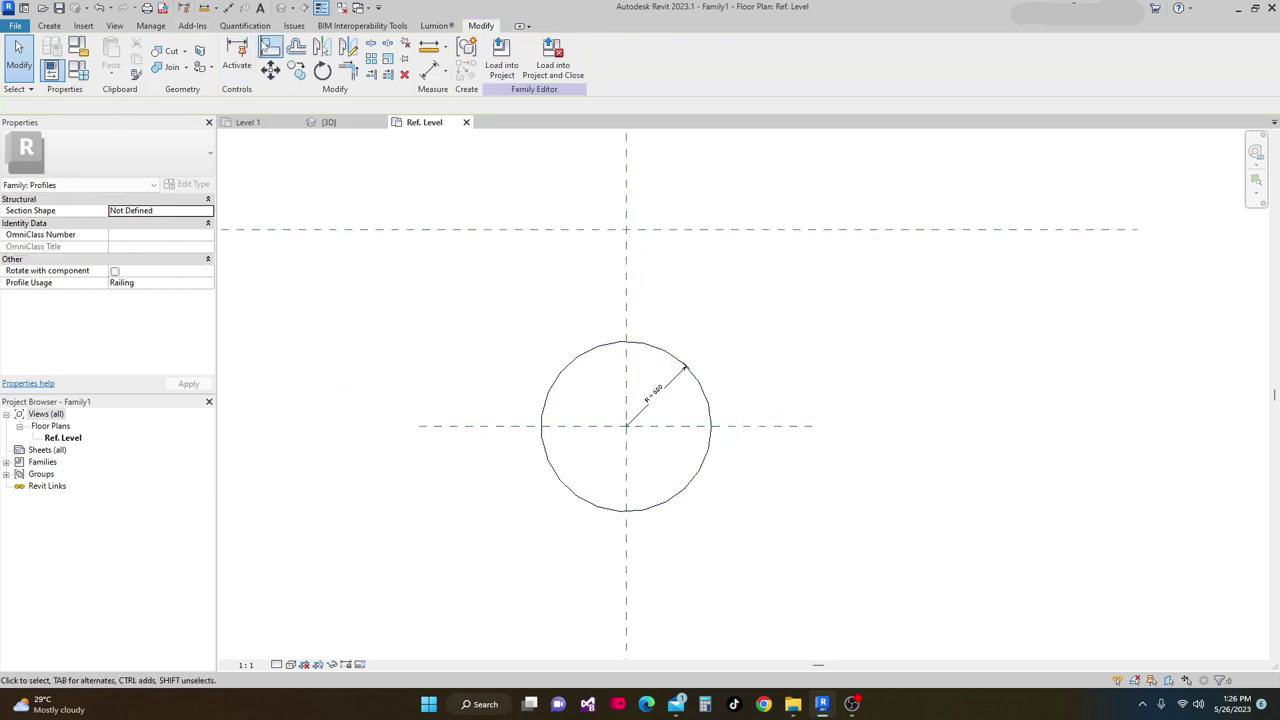
- Align the circle's centre to the horizontal and vertical reference planes
click(269, 46)
click(770, 427)
scroll(614, 436, up, 3)
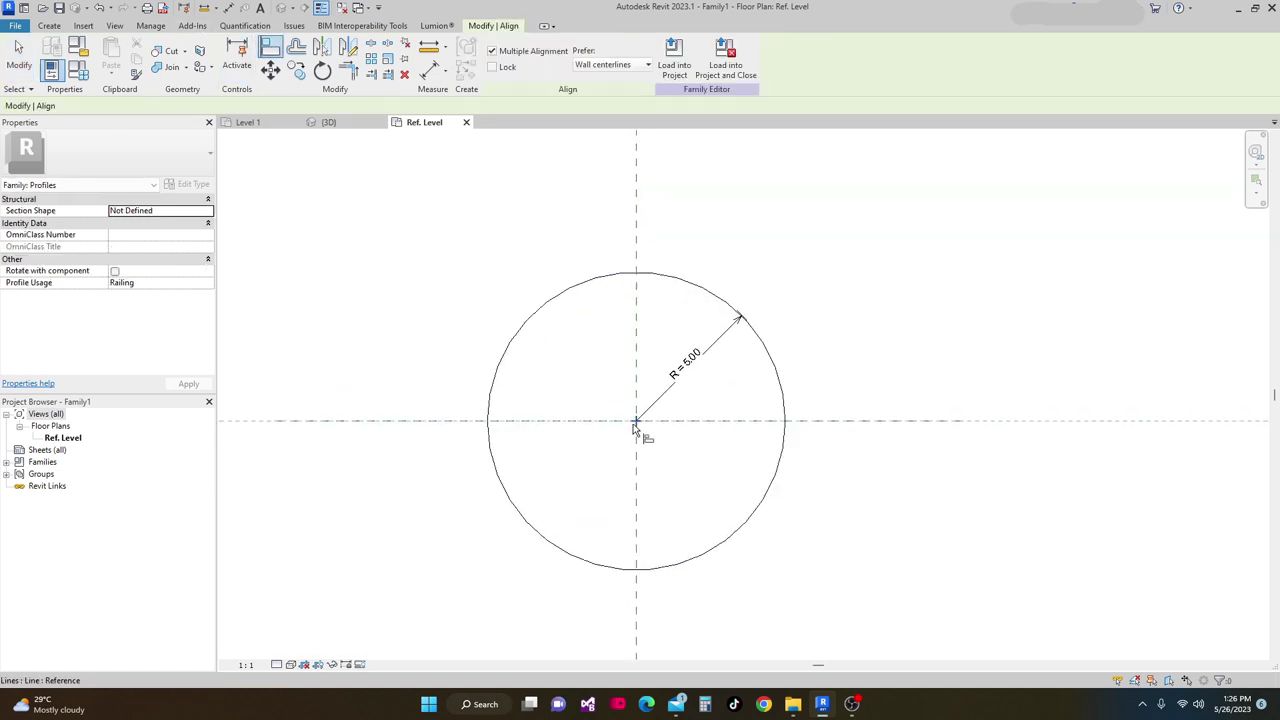
click(637, 422)
scroll(636, 350, down, 3)
key(Escape)
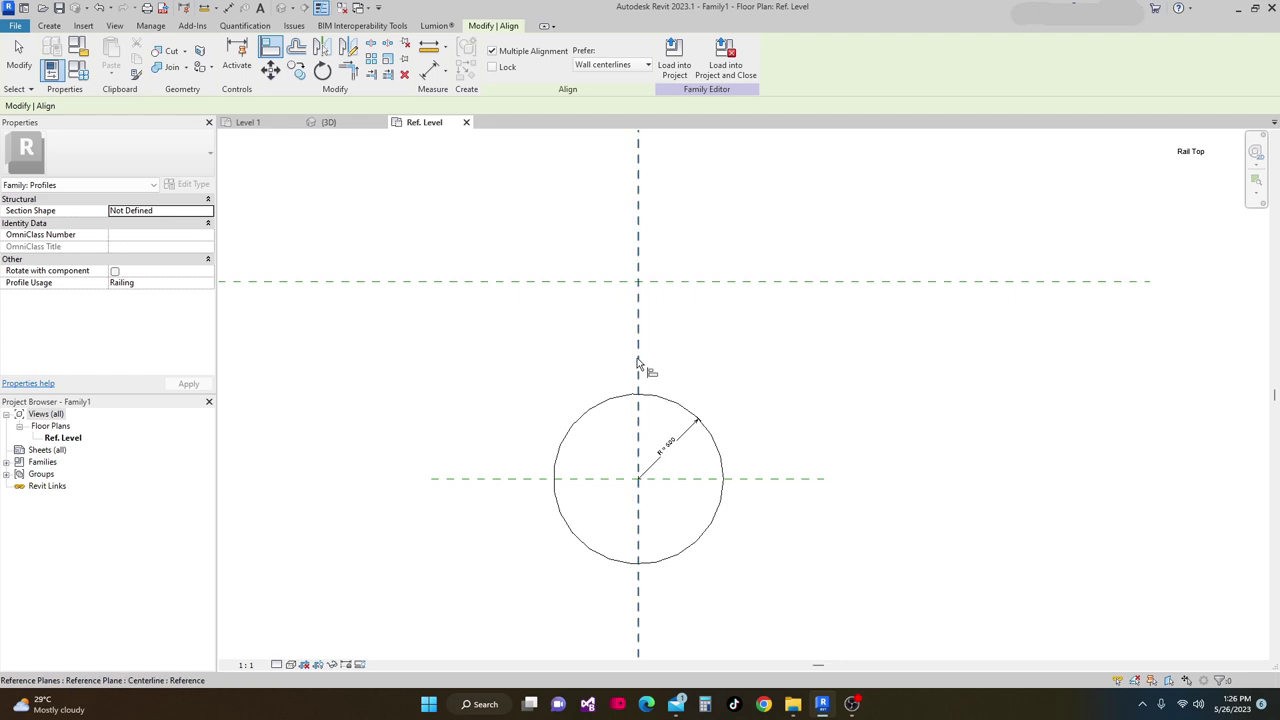
scroll(634, 505, up, 4)
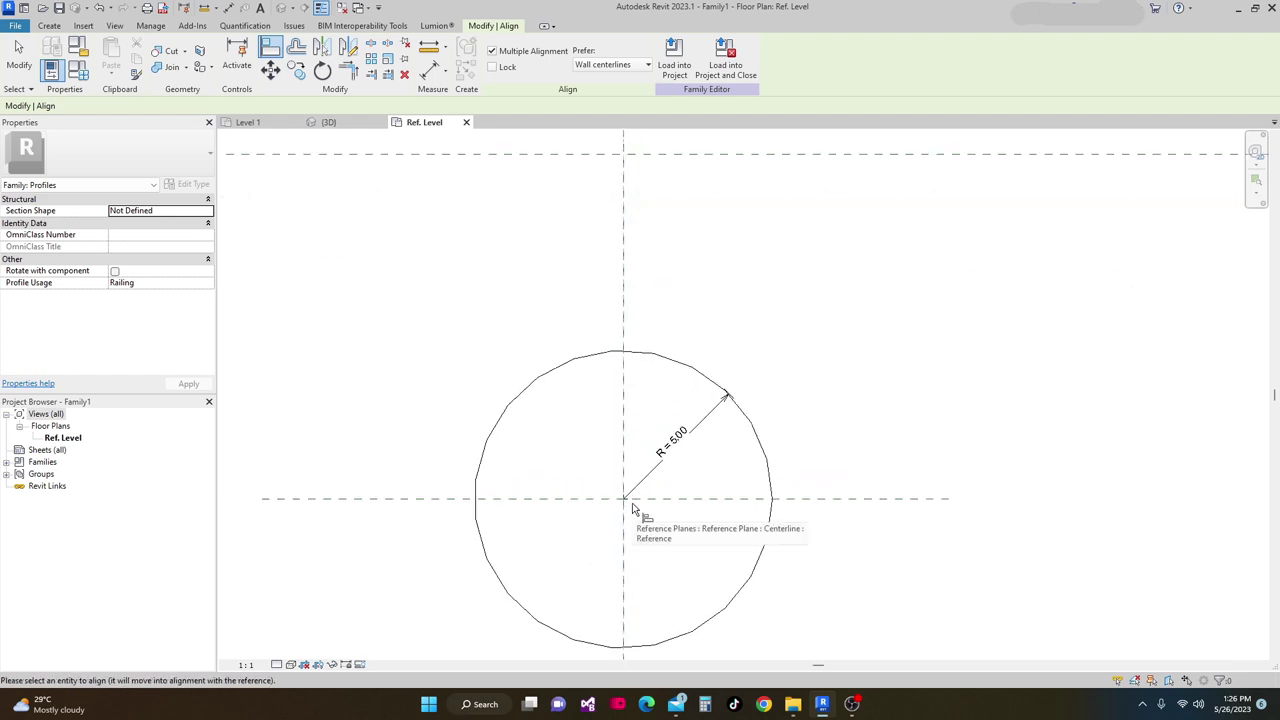
click(620, 497)
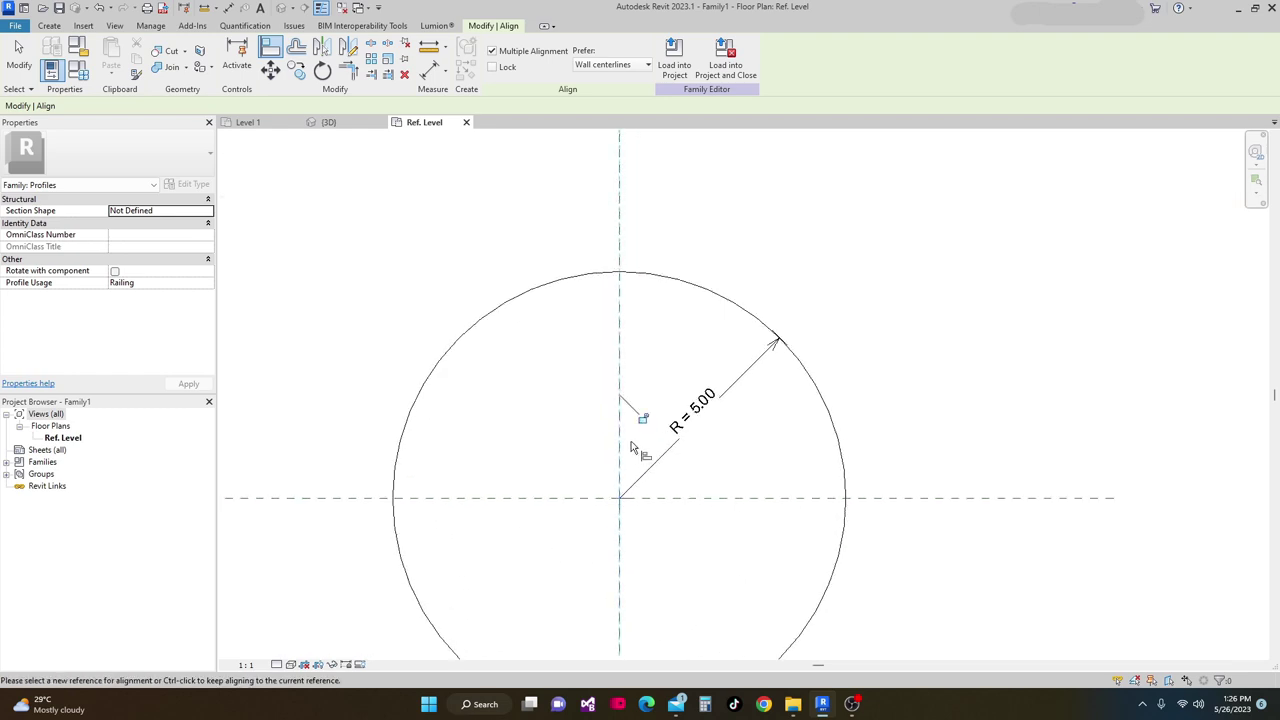
scroll(616, 478, down, 4)
scroll(600, 500, down, 3)
key(Escape)
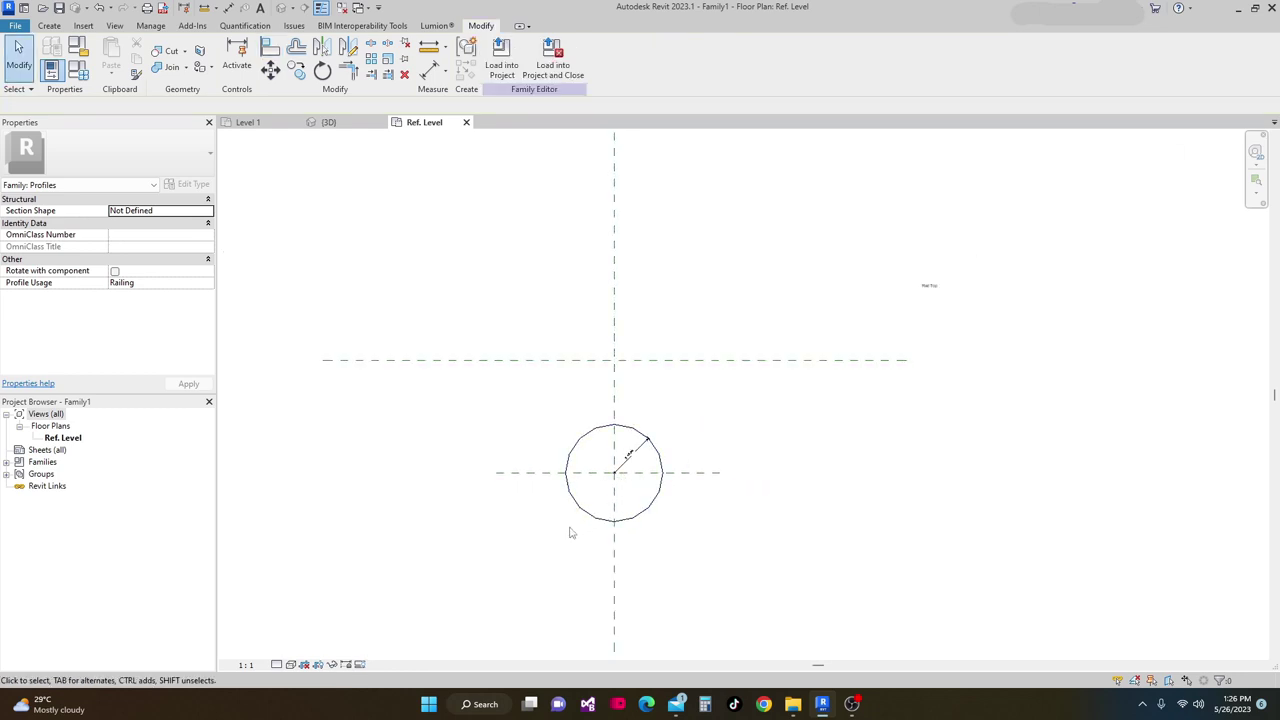
- Dimension from the Rail Top plane down to the circle's centre plane with DI
key(d)
key(i)
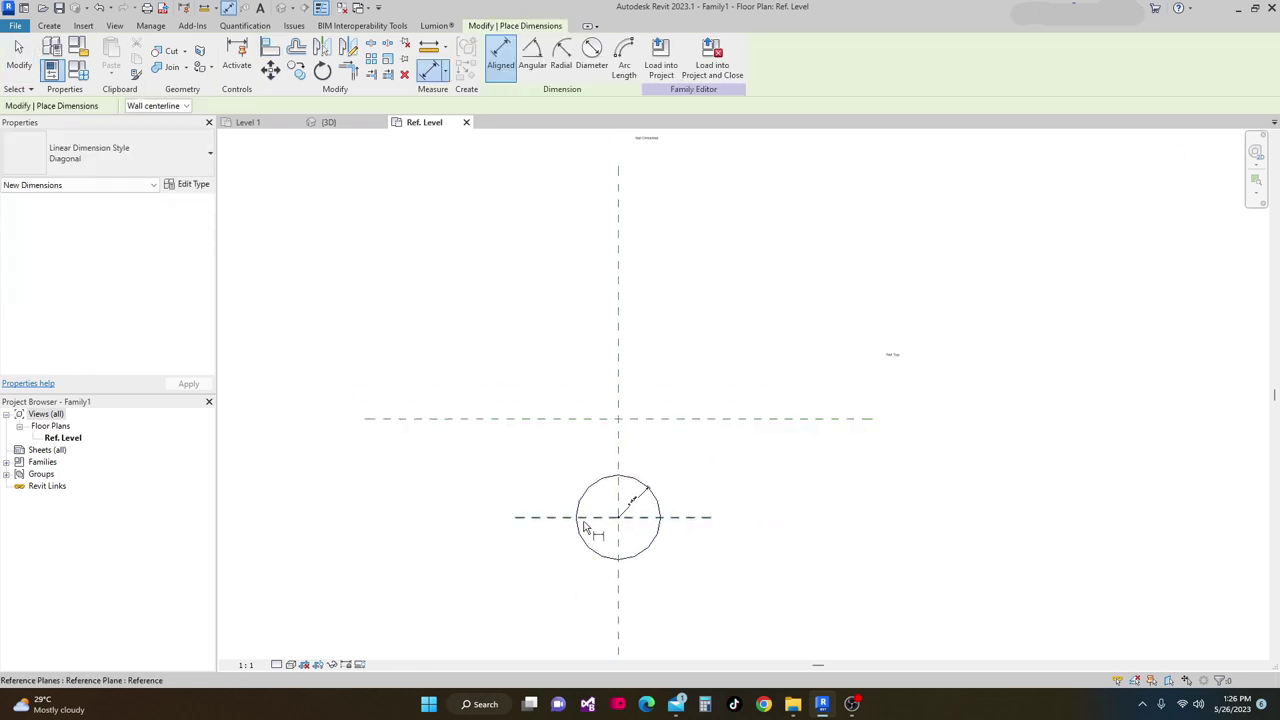
click(544, 420)
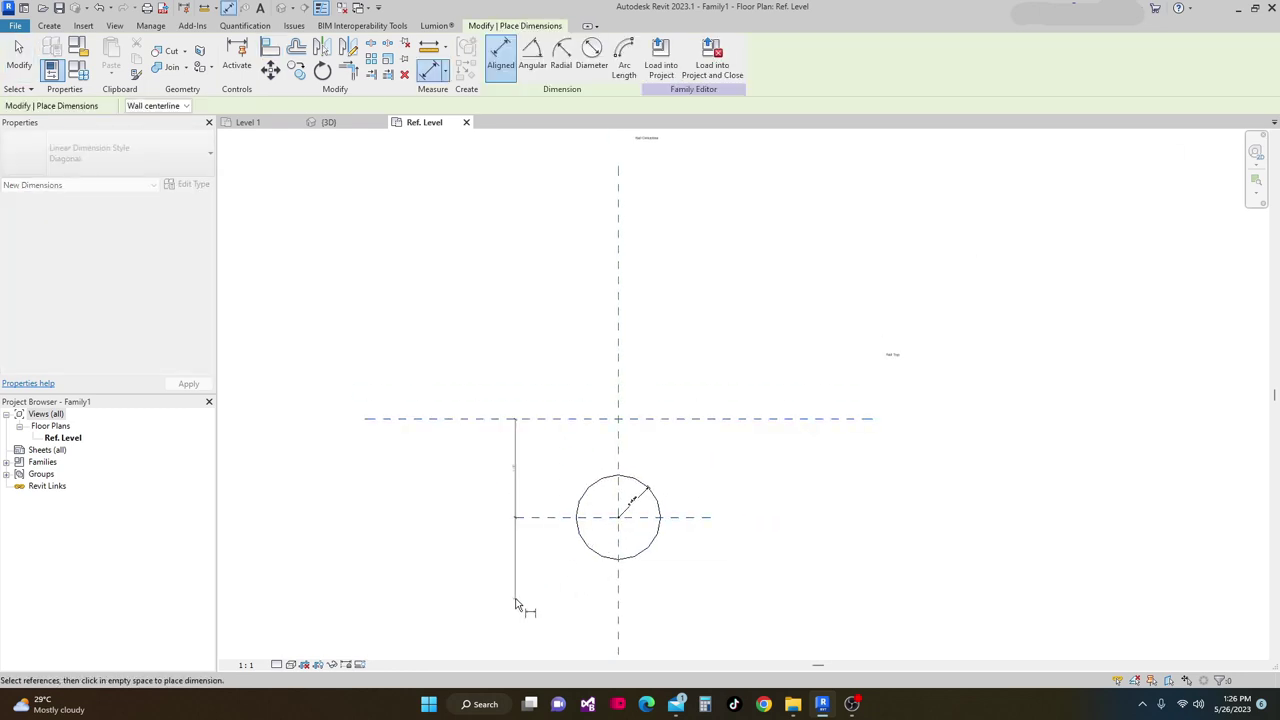
click(497, 519)
scroll(520, 480, up, 5)
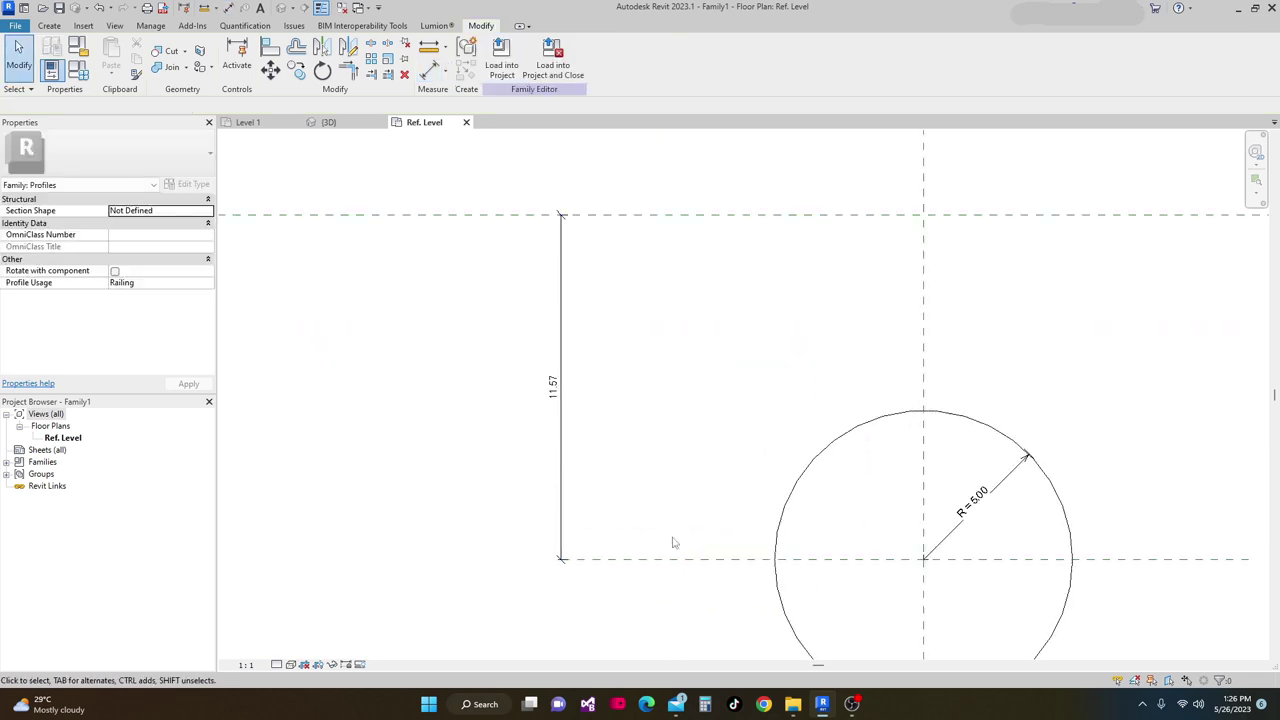
key(Escape)
- Change that 11.57 dimension to 30 so the centre plane sits 30.00 below Rail Top
click(670, 558)
click(556, 388)
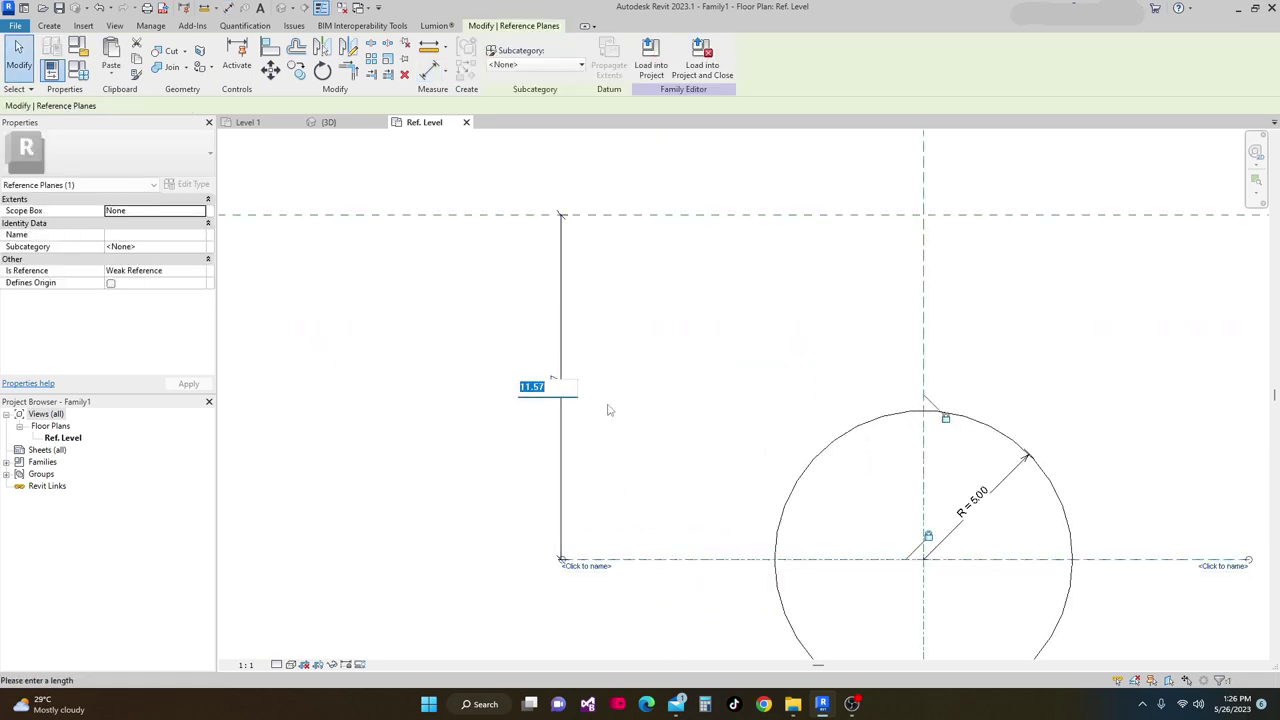
text(30)
key(Return)
scroll(660, 400, down, 5)
click(670, 407)
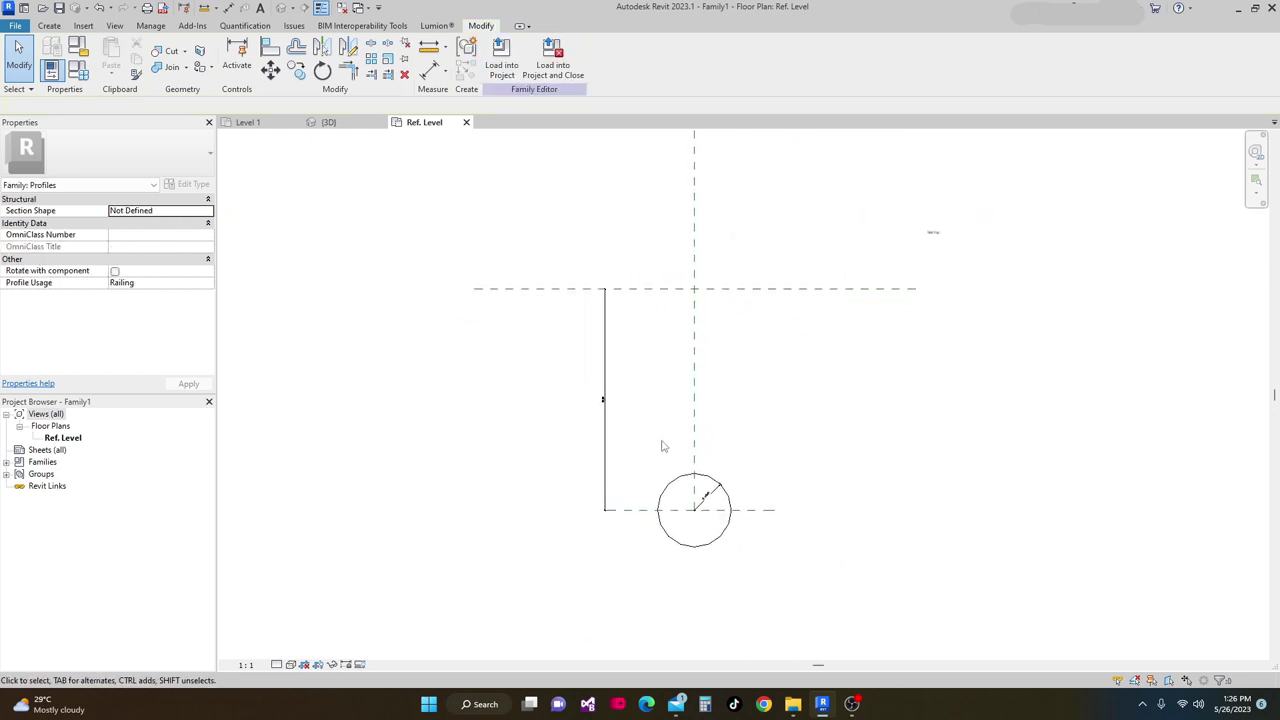
middle_drag(634, 400, 654, 358)
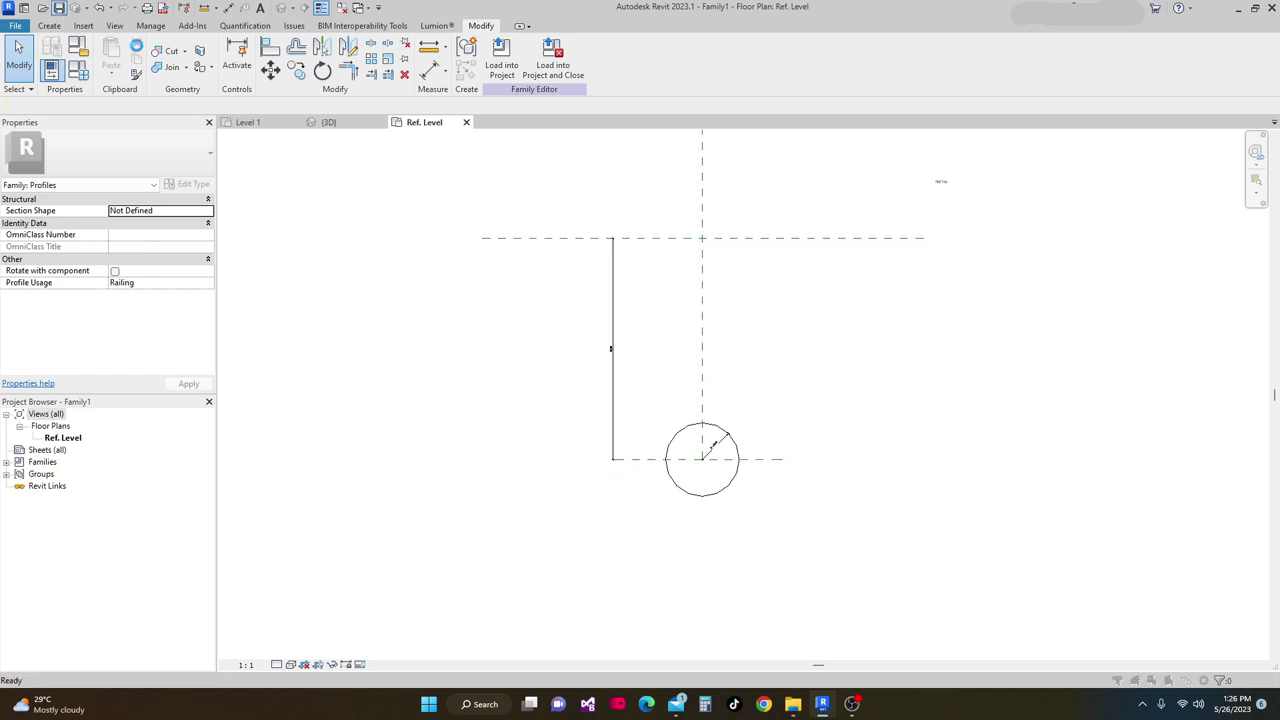
click(42, 7)
scroll(649, 357, down, 1)
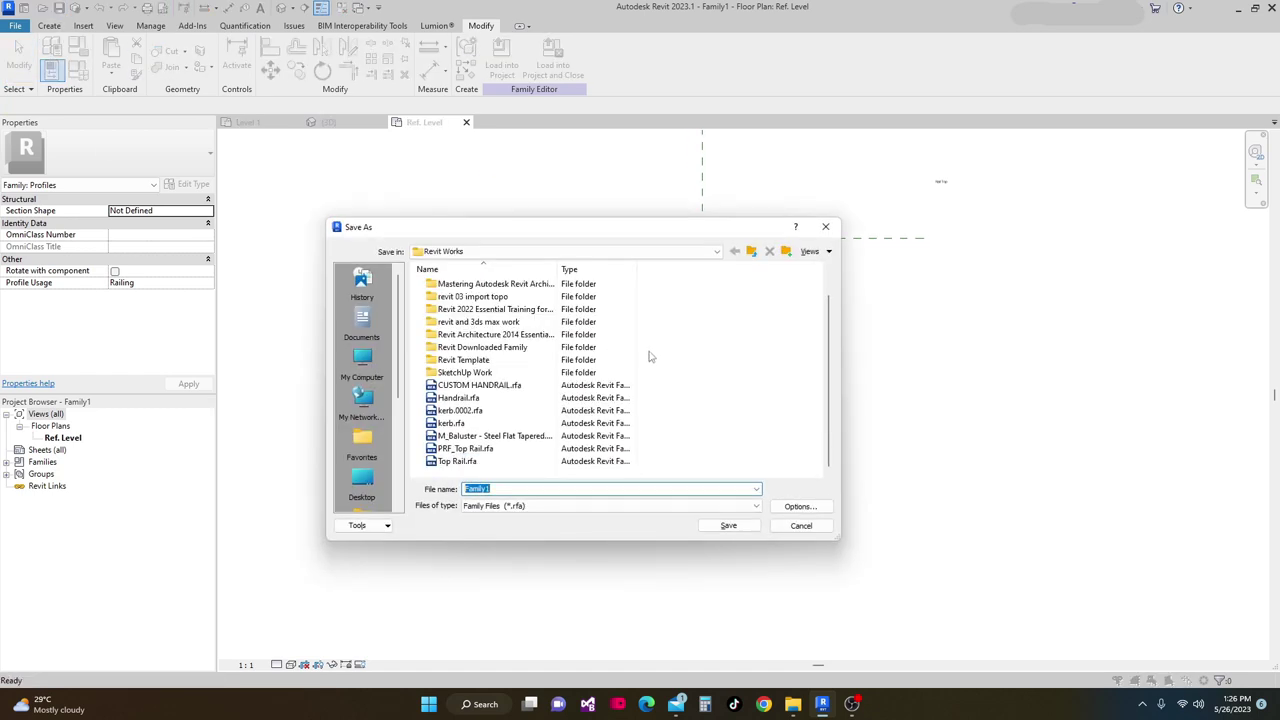
- Create a new folder named 'Baluster per Tread' and open it
right_click(703, 395)
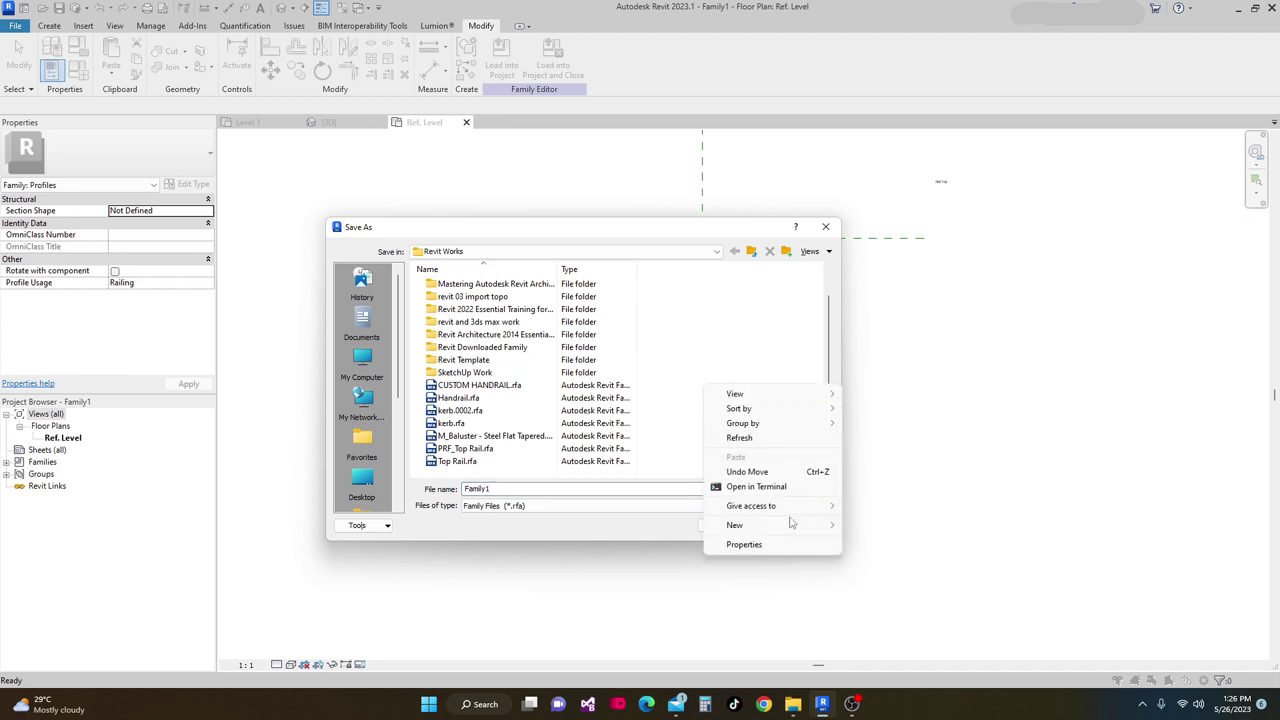
mouse_move(792, 530)
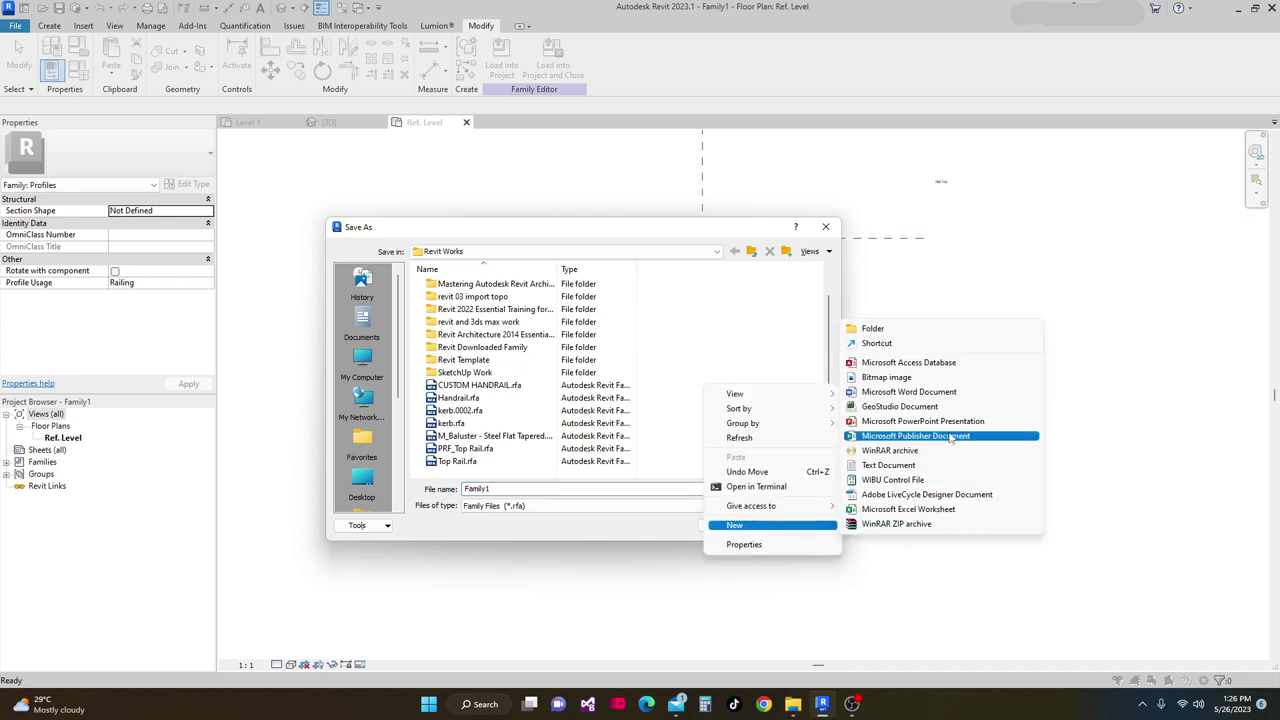
click(935, 330)
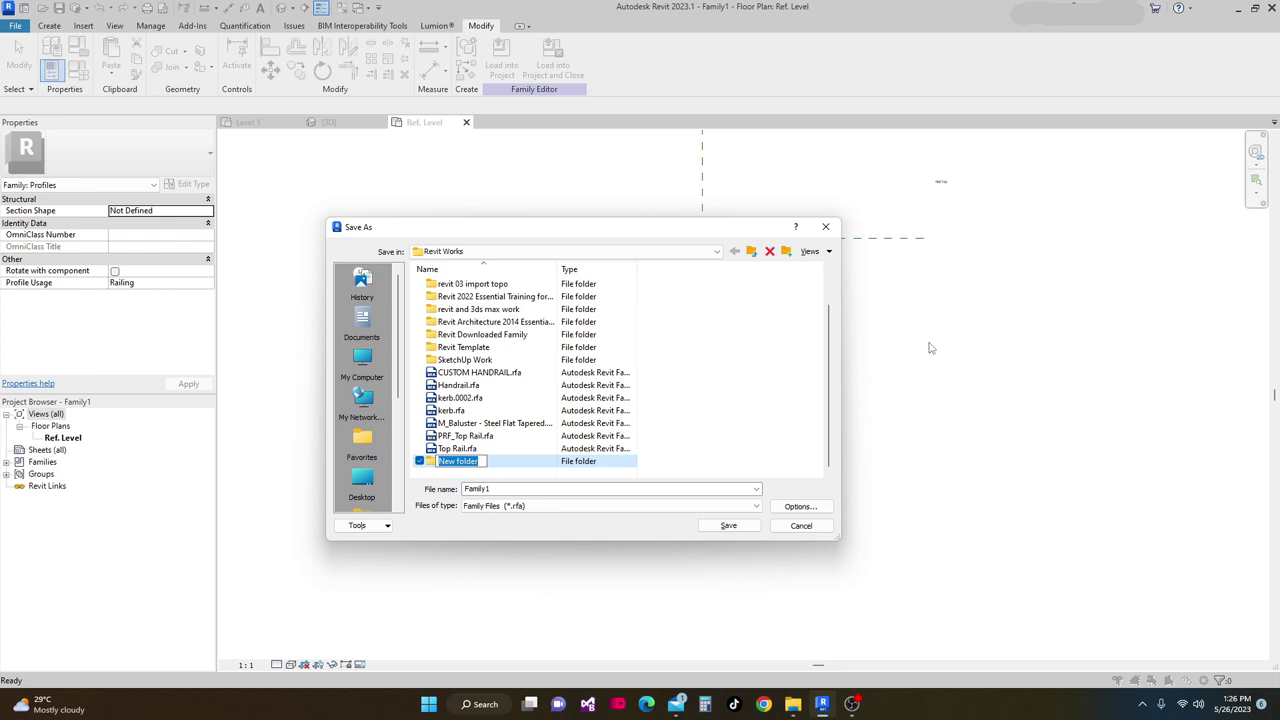
text(Baluster per Tread)
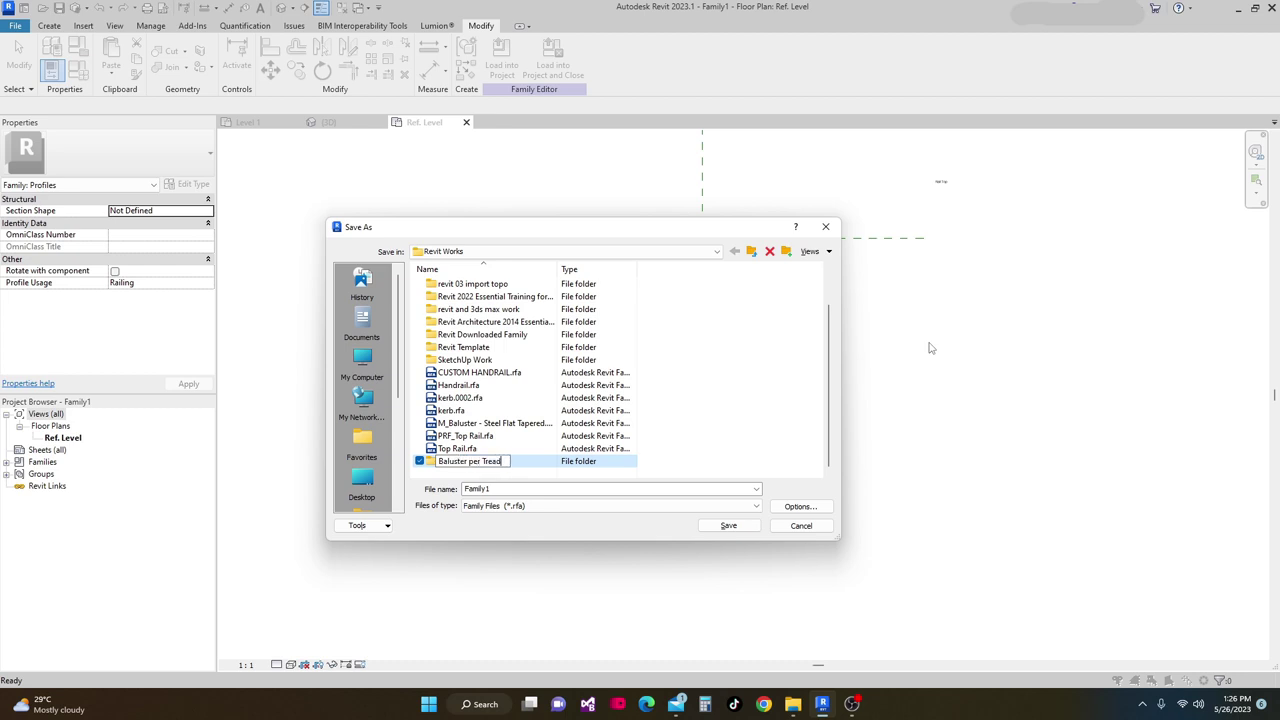
double_click(430, 466)
- Save the profile as PRF_Custom Handrail.rfa with default save options
click(519, 488)
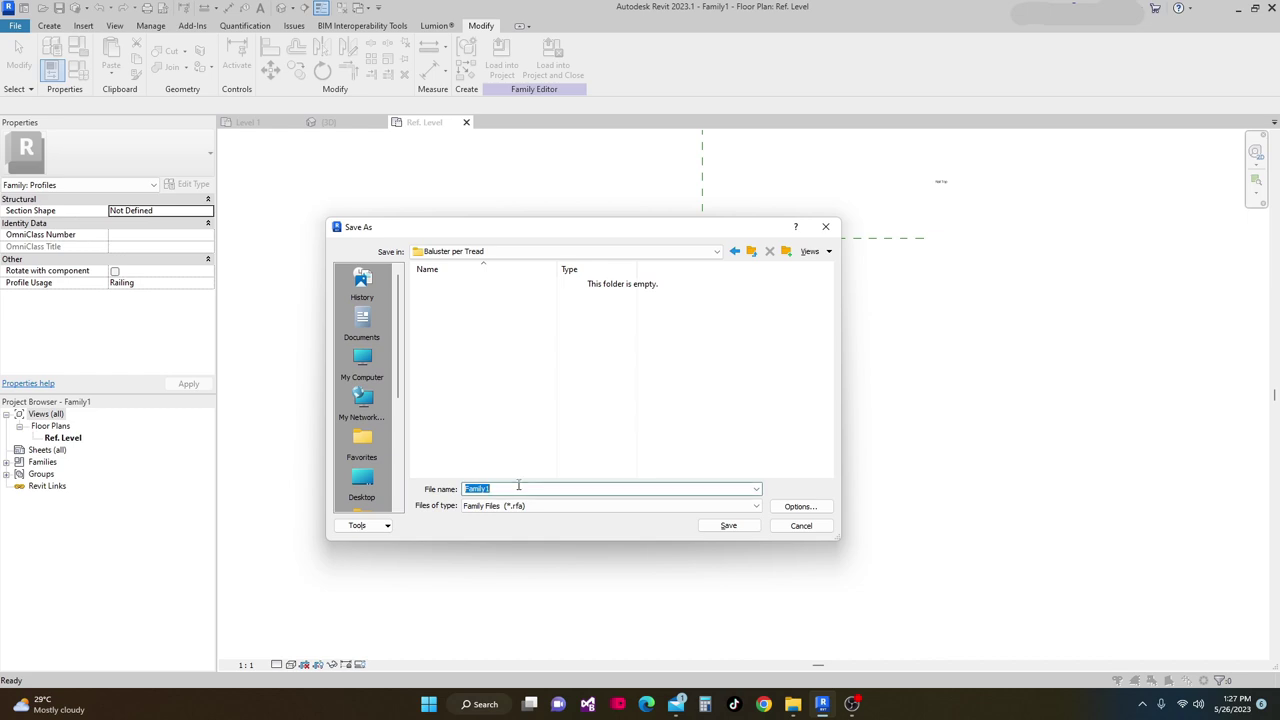
text(PR)
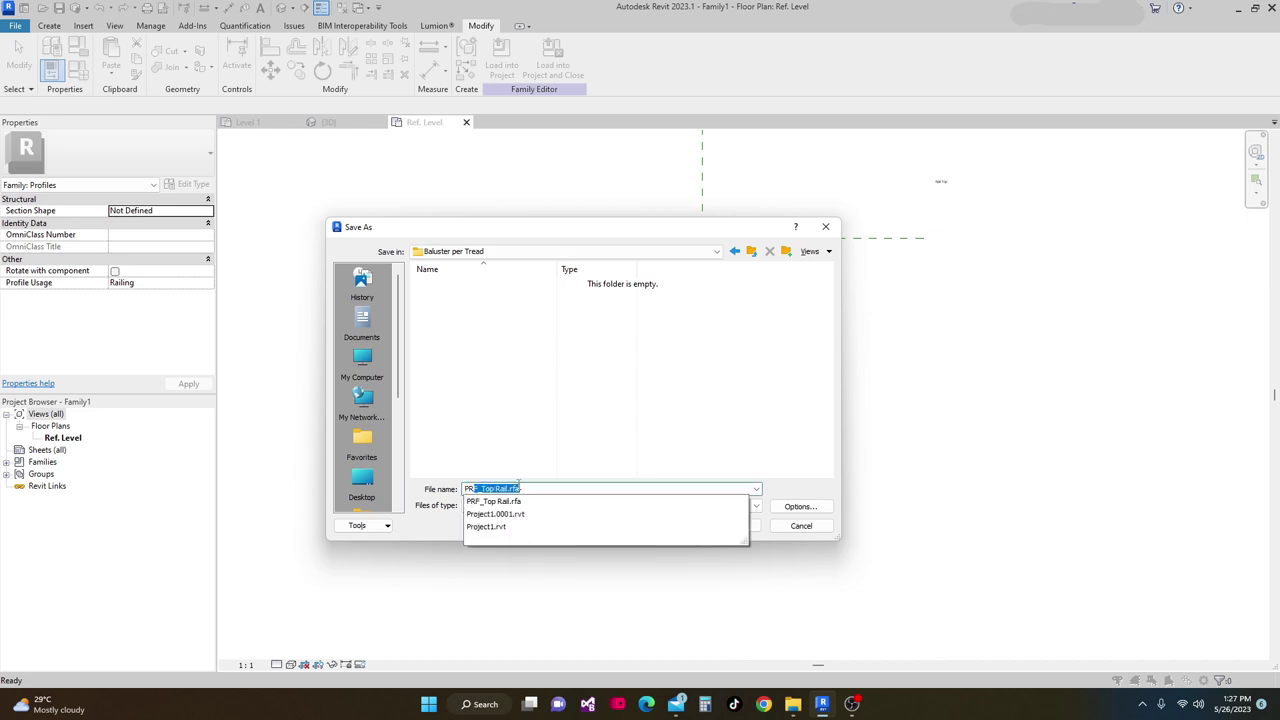
text(F)
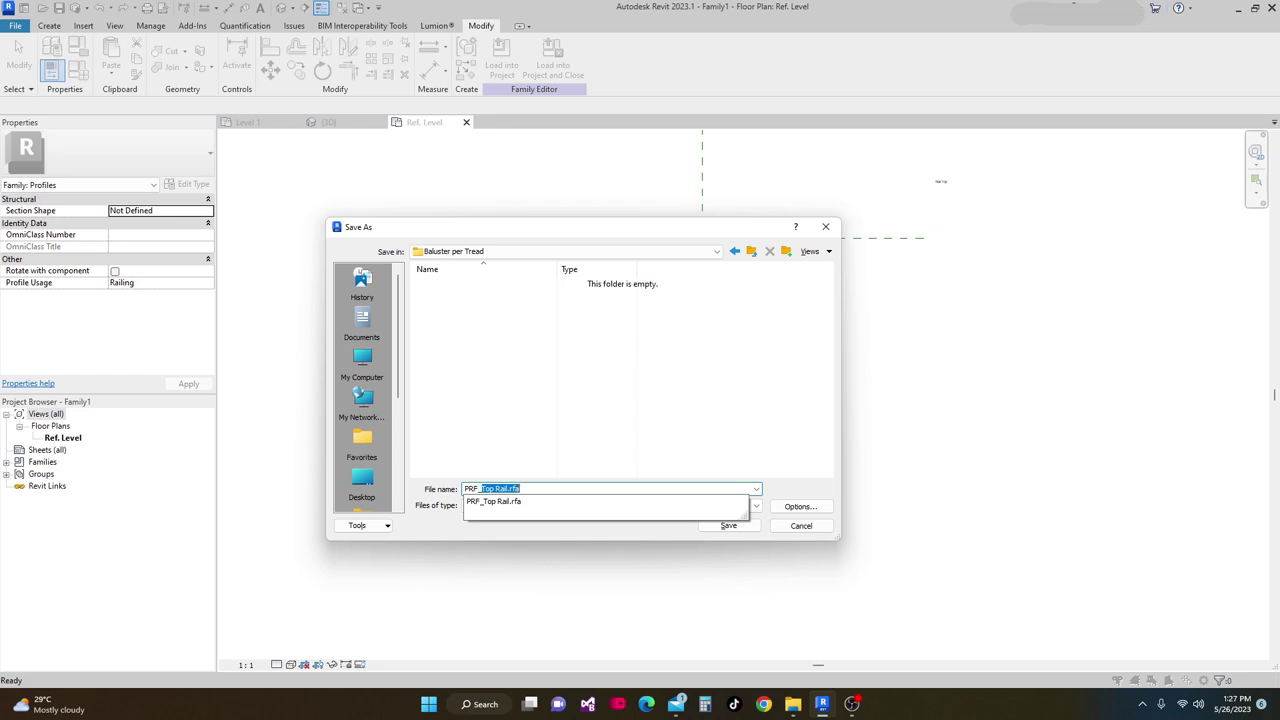
text(_H)
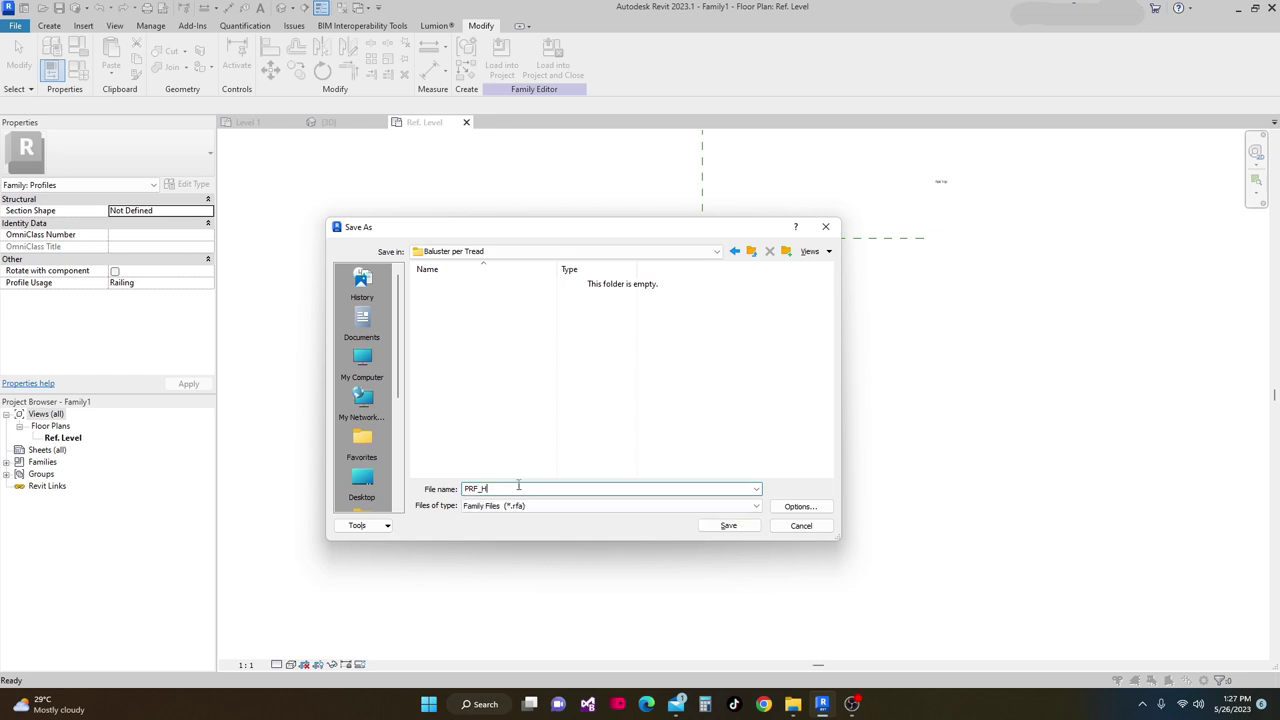
key(BackSpace)
text(H)
key(BackSpace)
text(Custom Handrail)
click(800, 506)
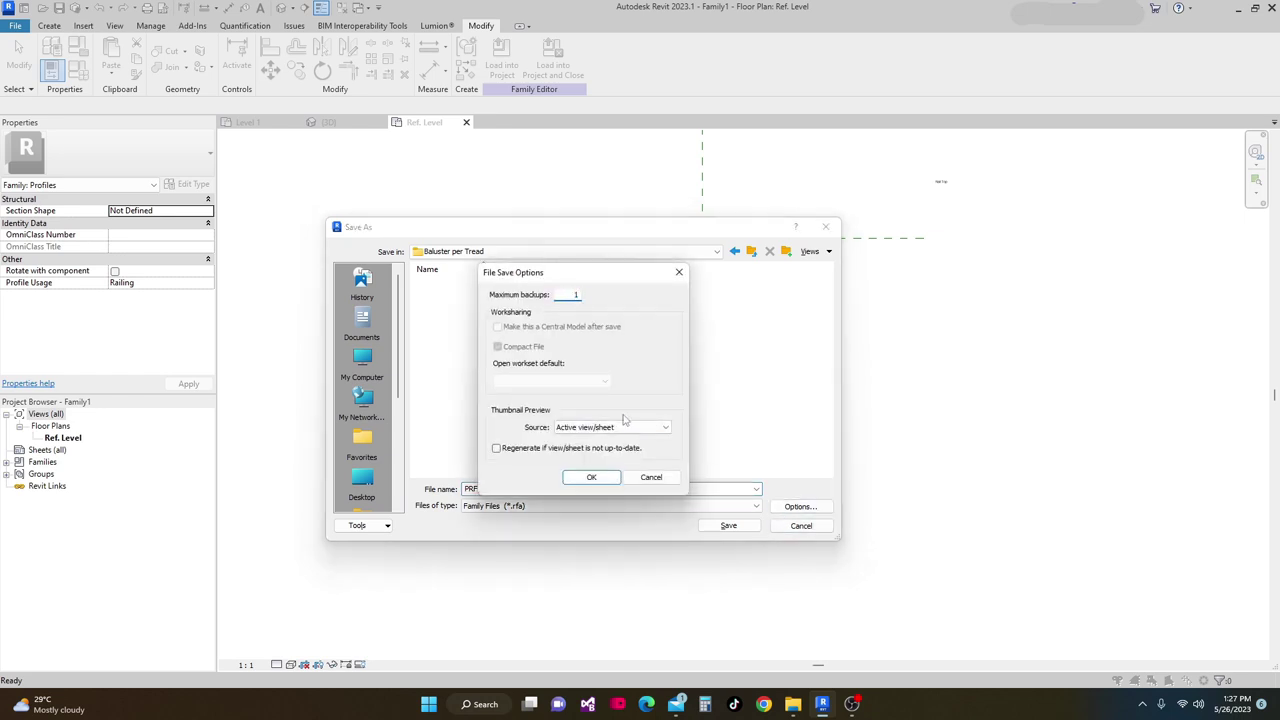
click(606, 481)
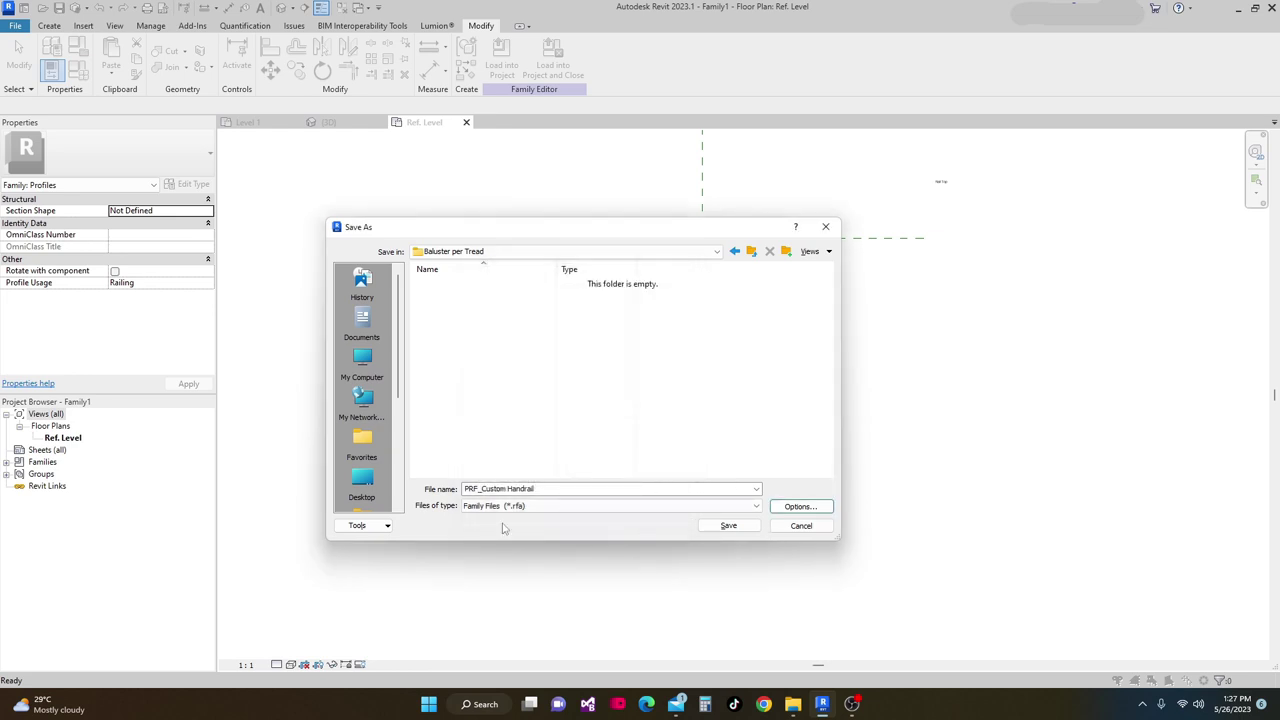
click(728, 525)
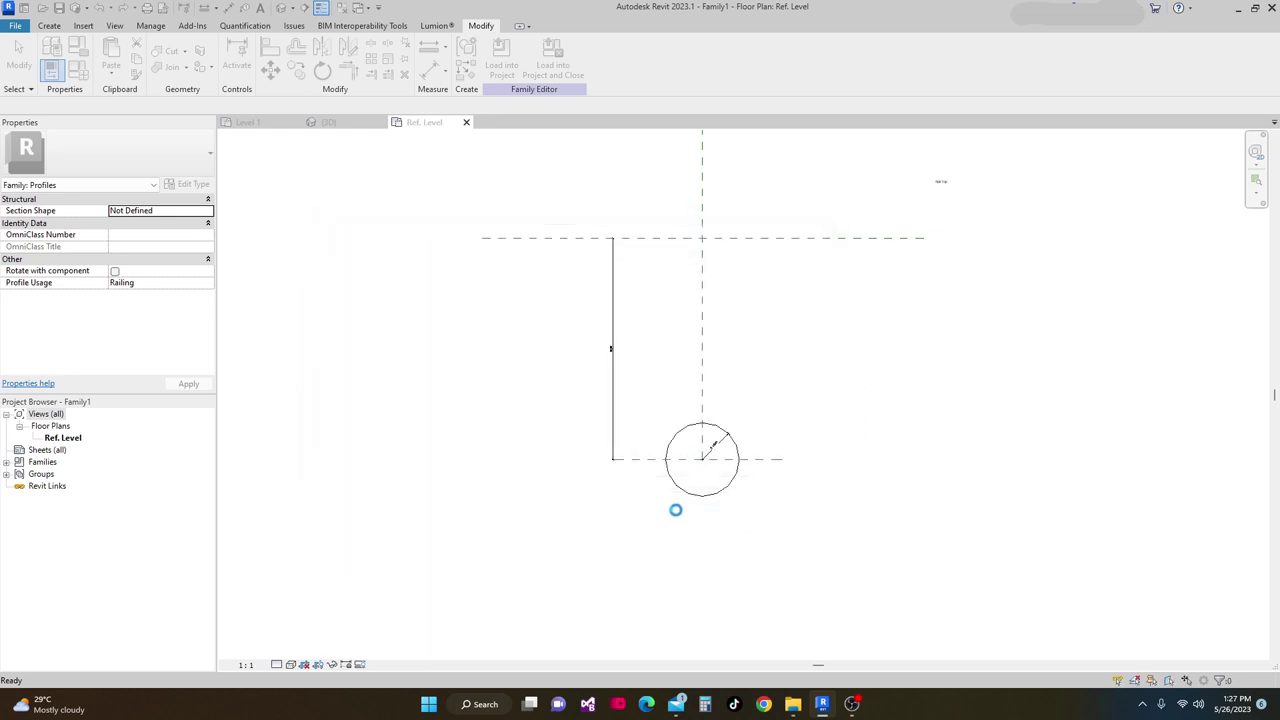
mouse_move(644, 334)
middle_down()
mouse_move(648, 357)
mouse_move(632, 308)
middle_up()
click(508, 76)
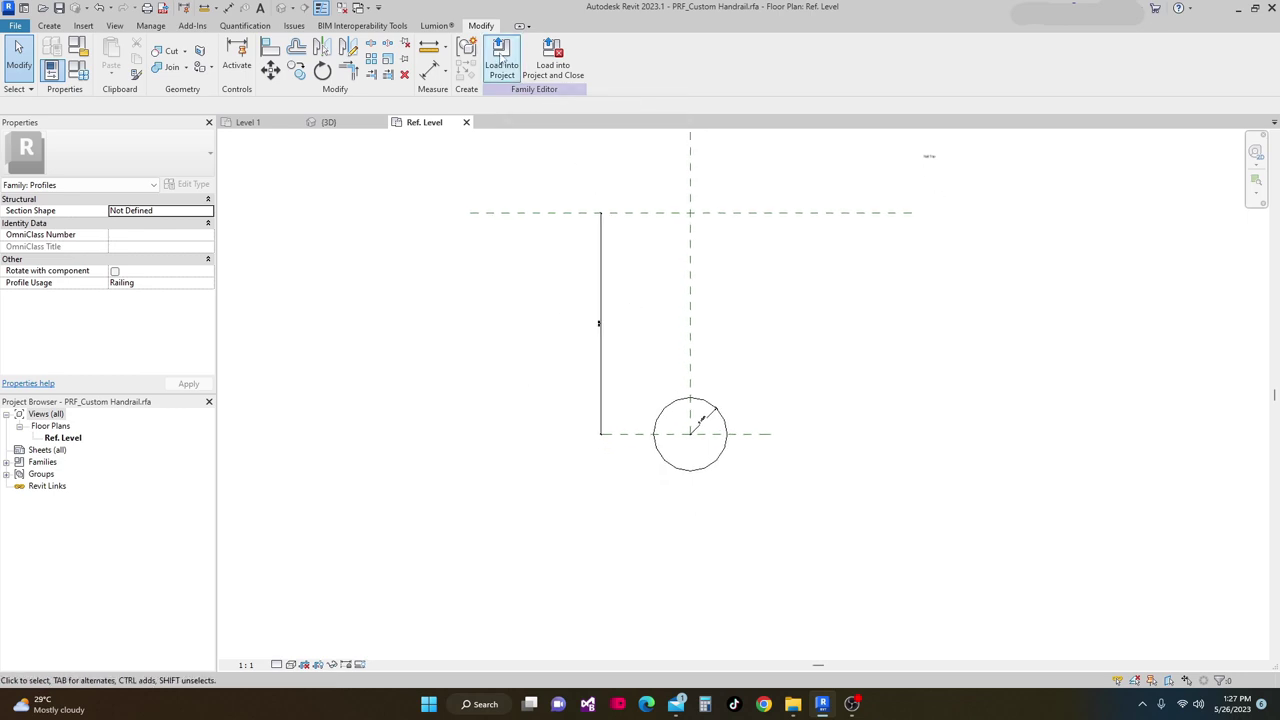
- In the {3D} view, select the curved stair's railing and open its 1100mm type properties
scroll(523, 226, up, 2)
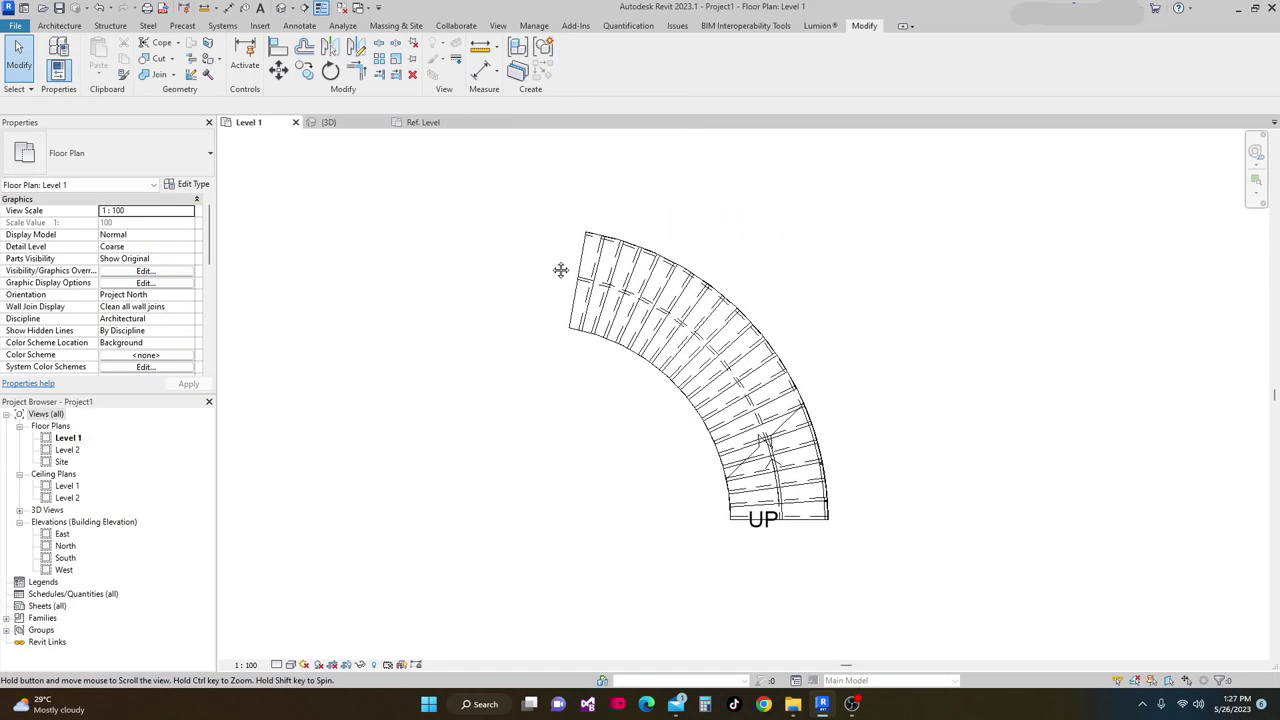
click(349, 127)
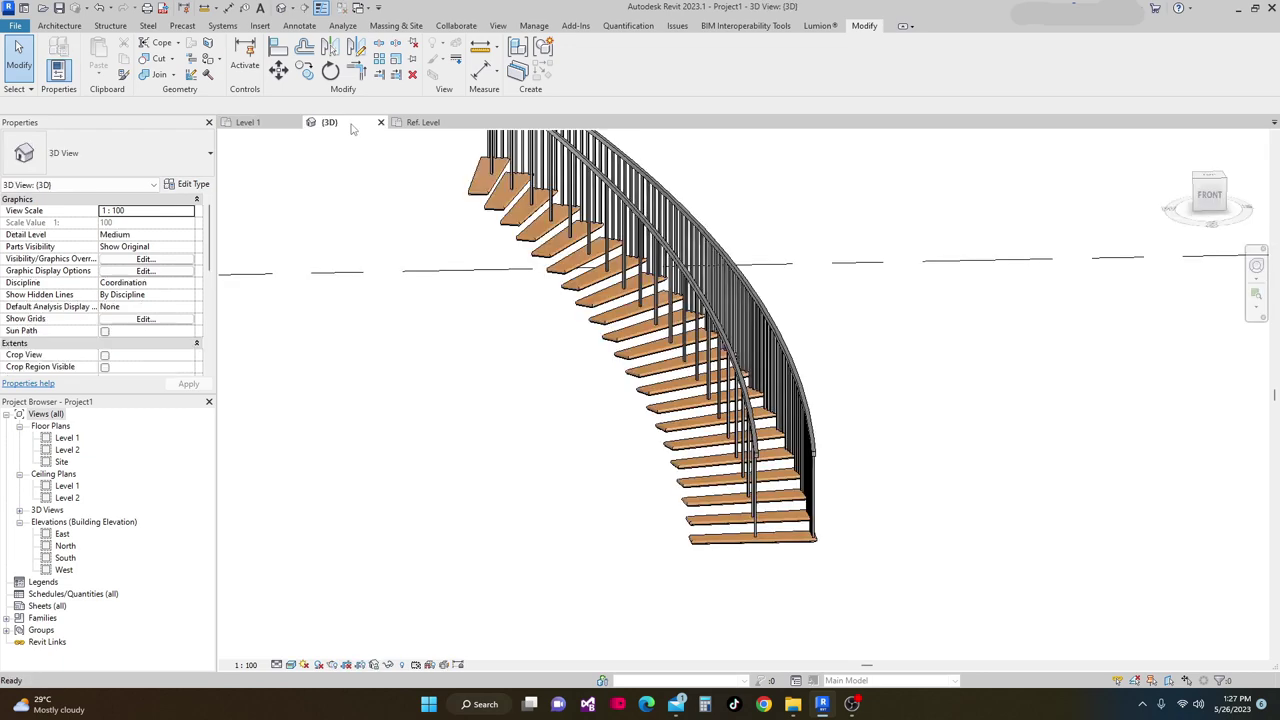
mouse_move(520, 297)
shift+middle_down()
mouse_move(526, 377)
mouse_move(561, 440)
mouse_move(603, 330)
mouse_move(595, 457)
mouse_move(526, 200)
mouse_move(505, 282)
shift+middle_up()
click(512, 284)
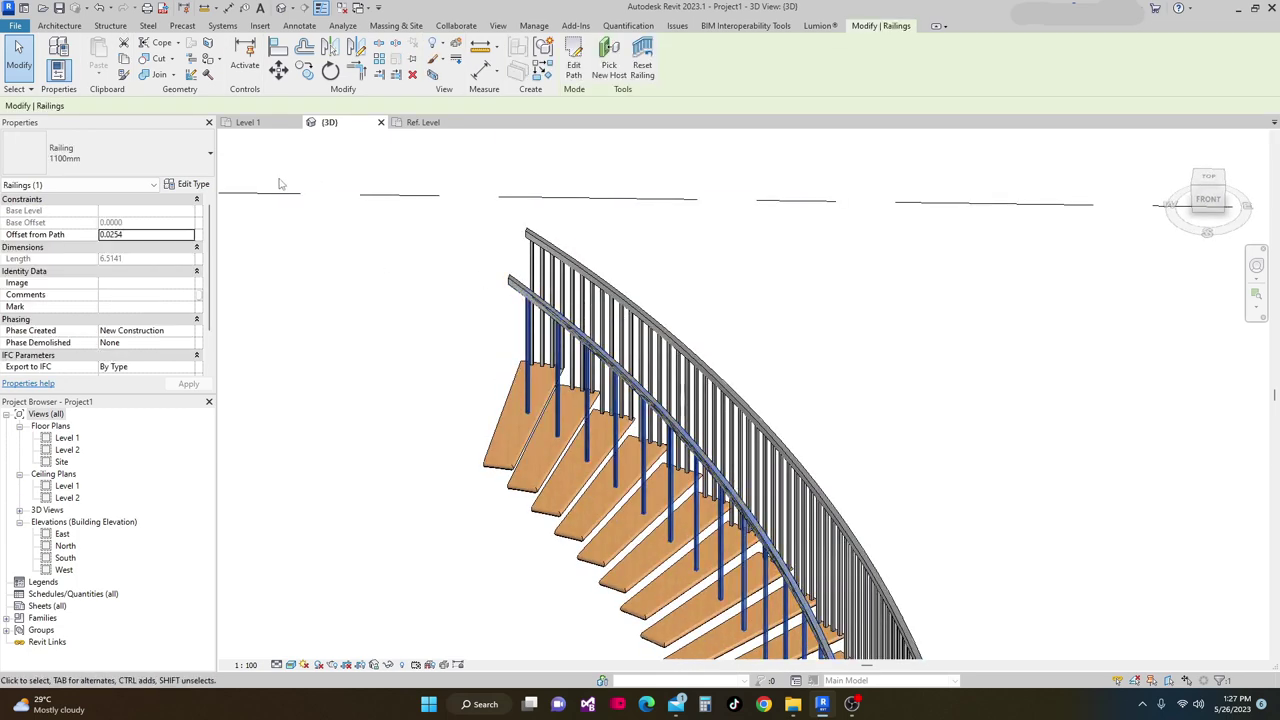
click(192, 184)
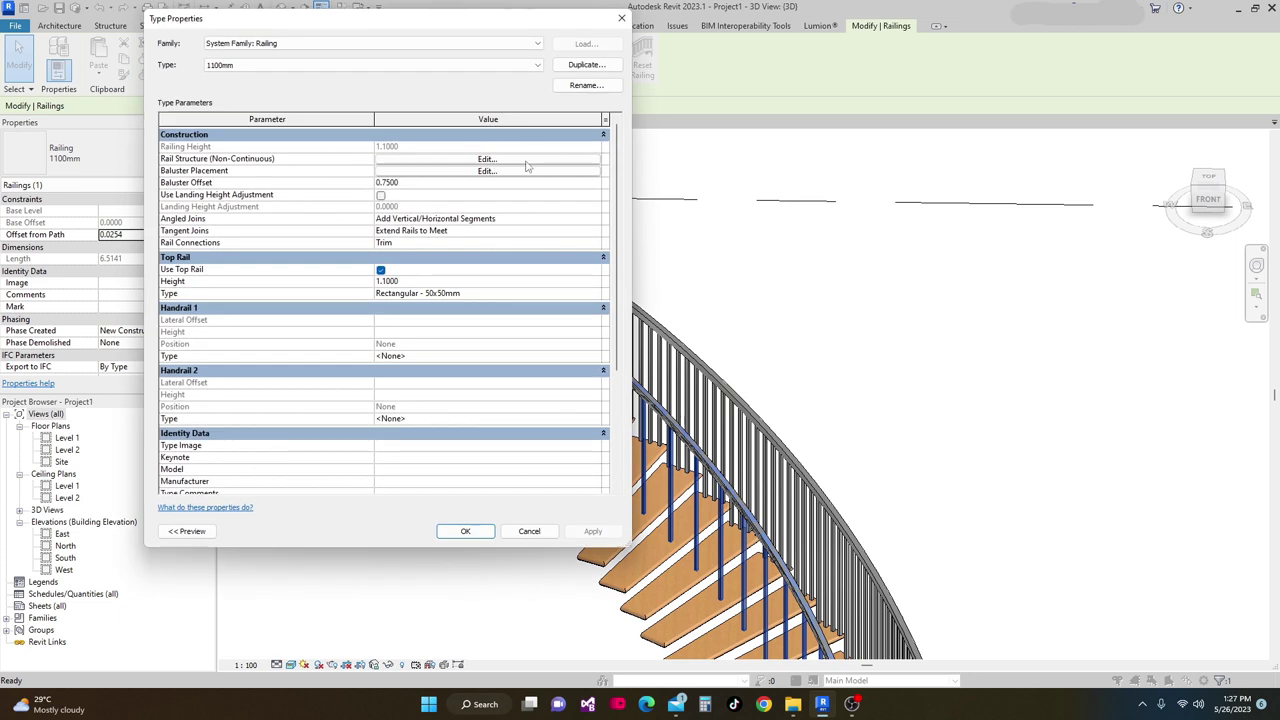
- Insert a new rail named Rail 1 at height 0.2000 in the rail structure
click(486, 159)
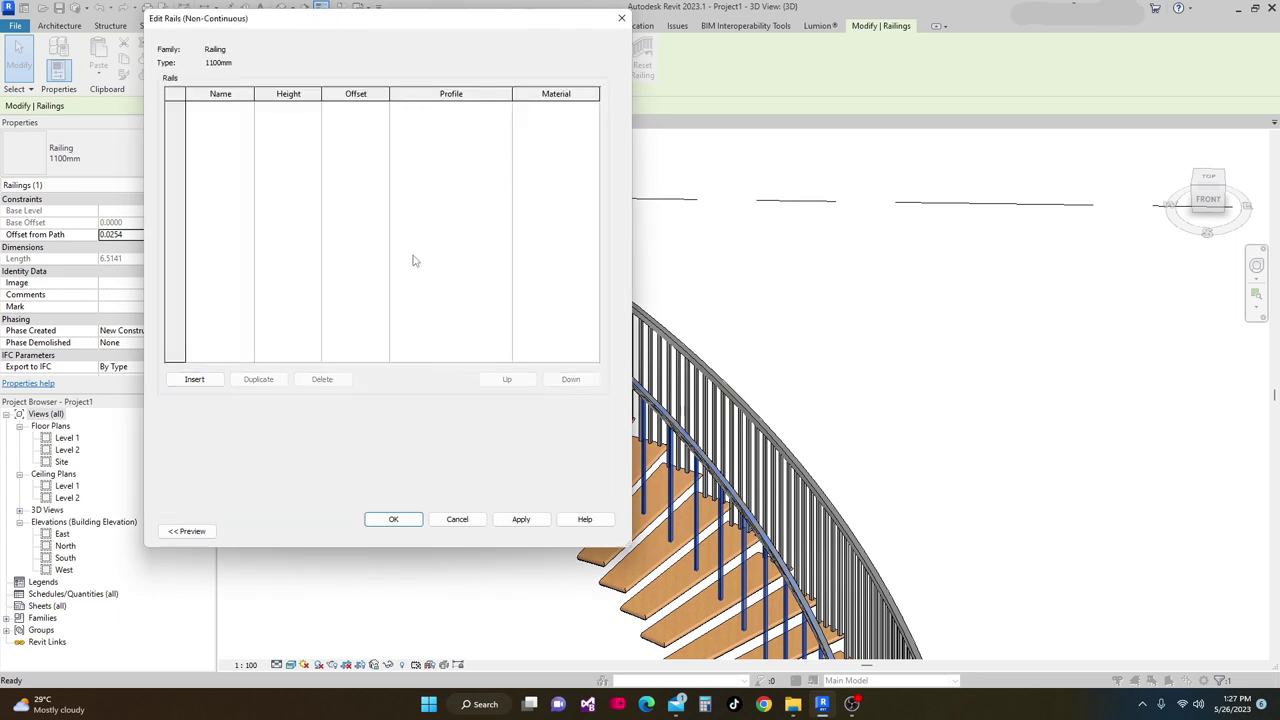
click(190, 379)
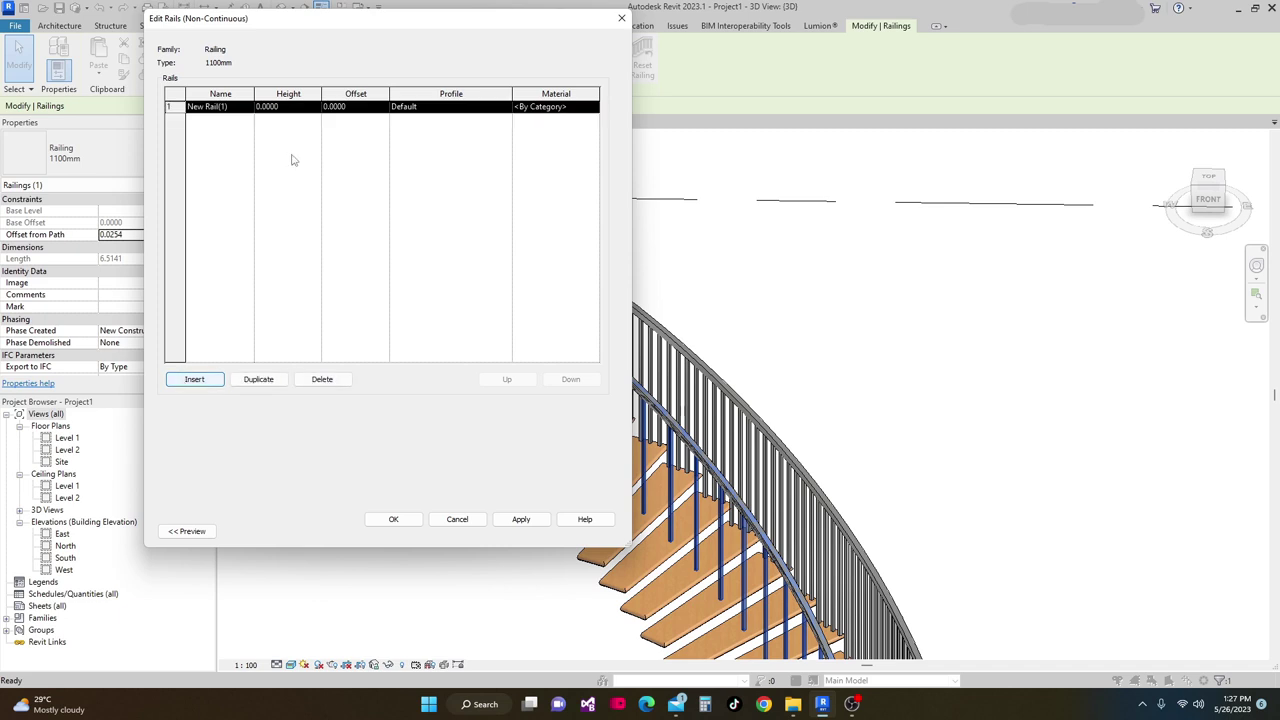
click(240, 112)
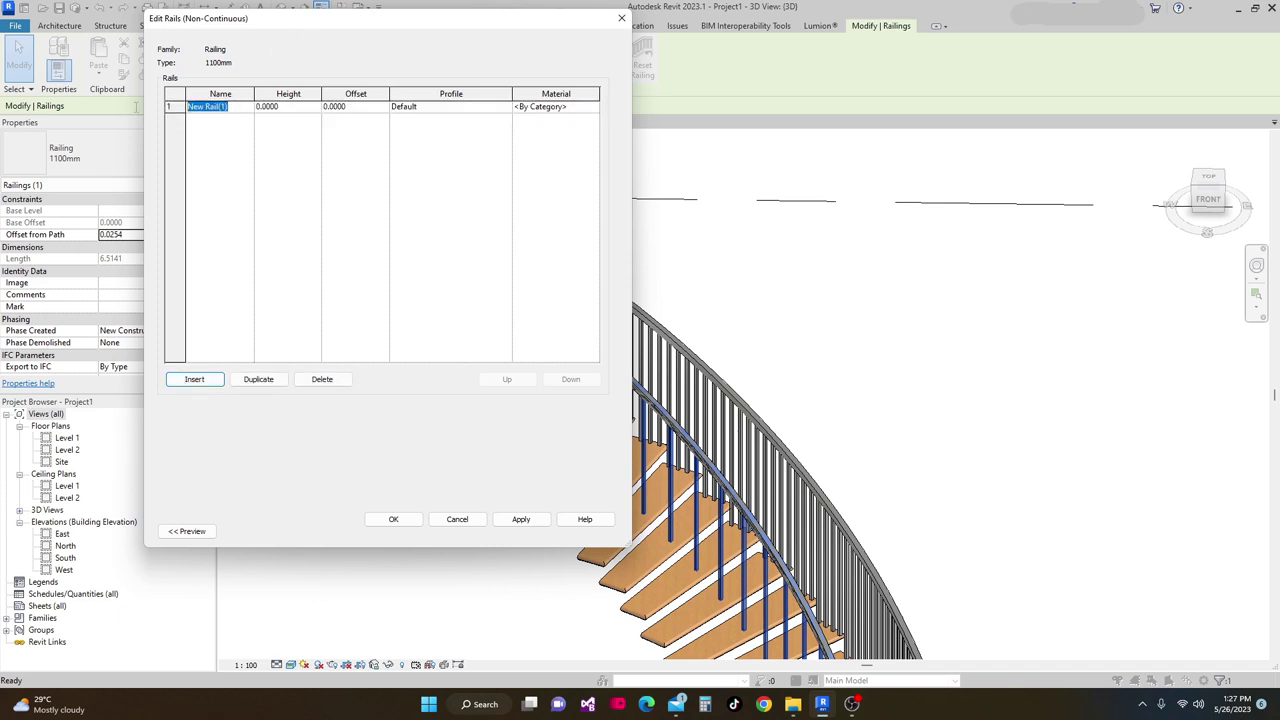
text(Rail 1)
click(294, 106)
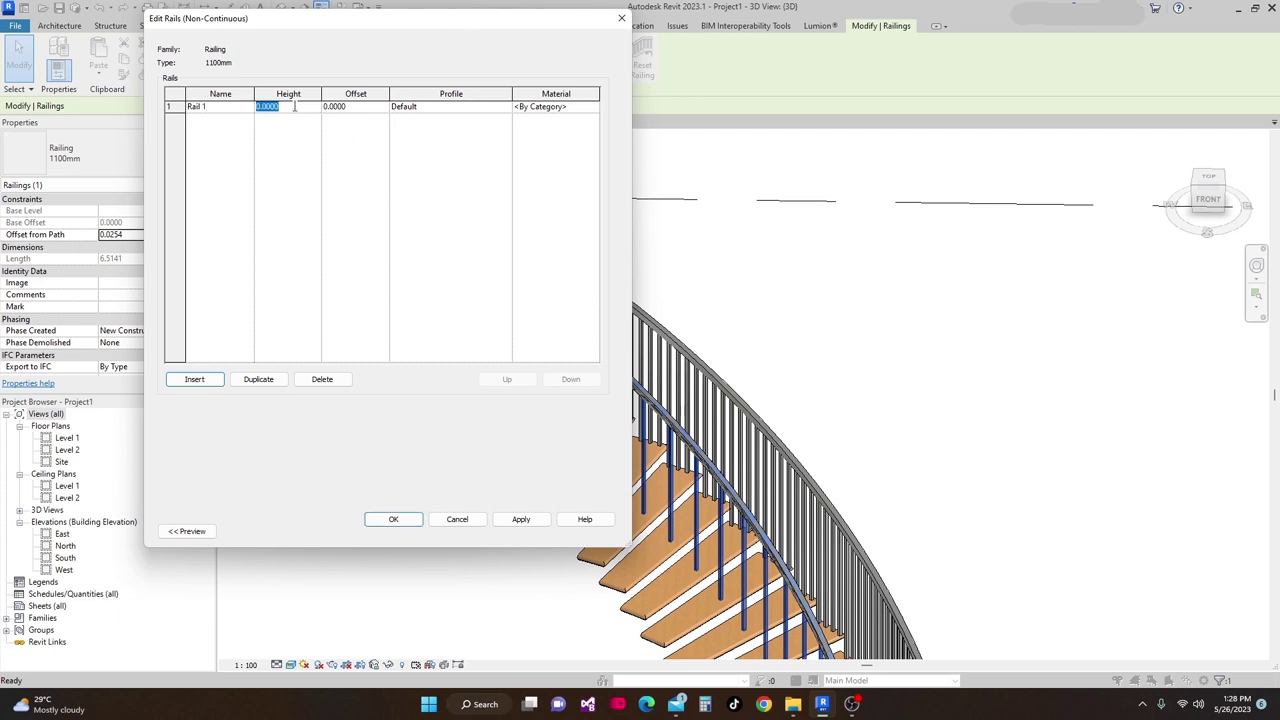
text(.1)
drag(272, 107, 257, 110)
click(350, 108)
- Give Rail 1 offset -0.1500, the PRF_Custom Handrail profile and Stainless Steel material
drag(358, 108, 322, 116)
text(-)
click(504, 108)
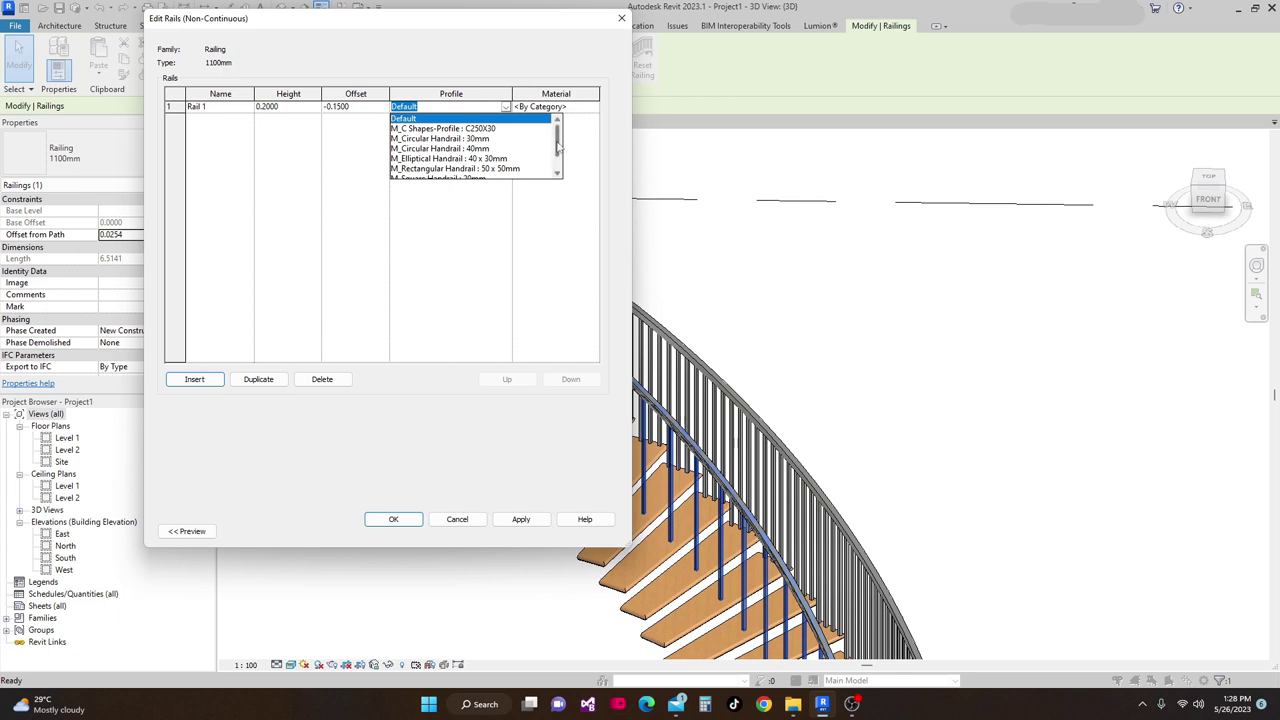
drag(557, 146, 557, 162)
click(510, 169)
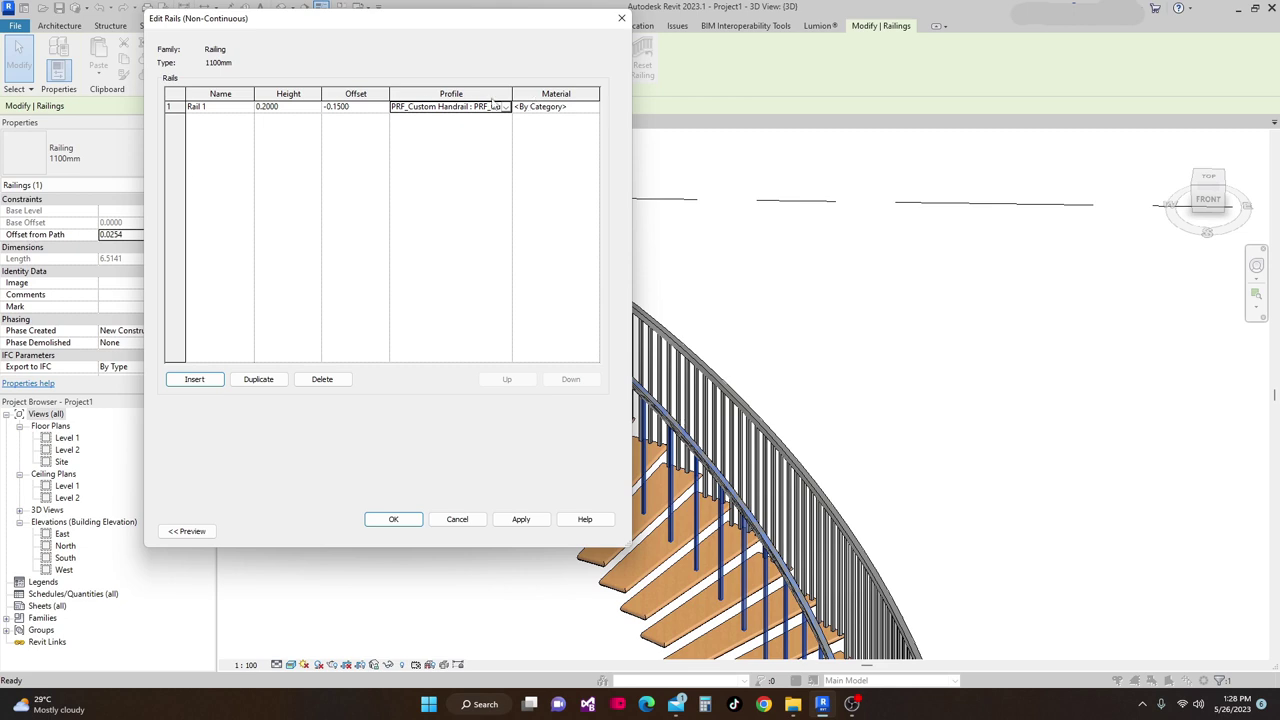
click(594, 108)
click(594, 107)
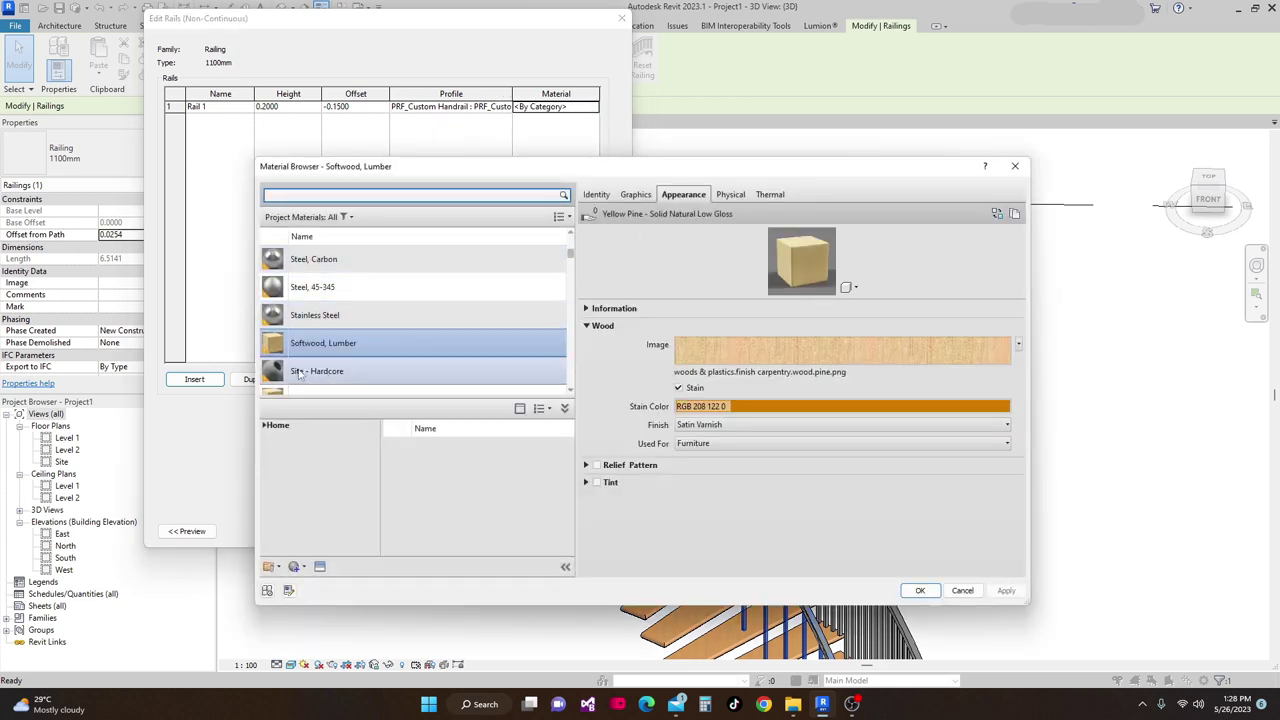
click(318, 317)
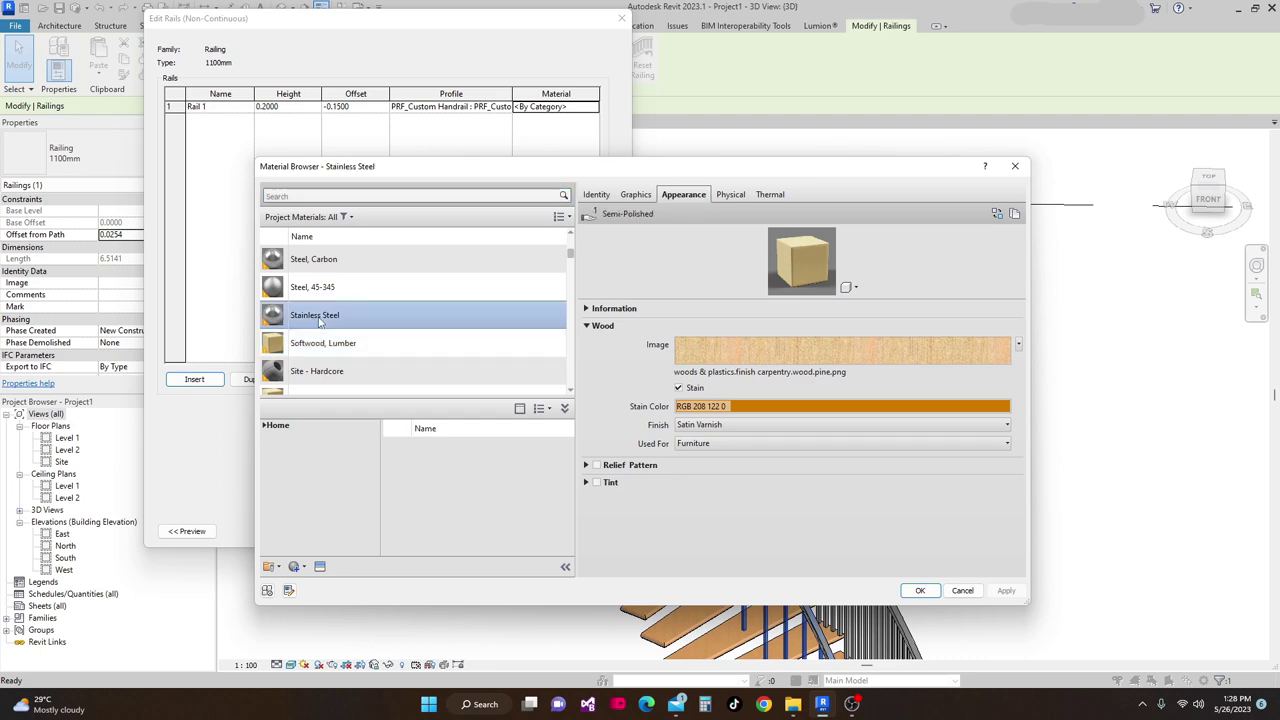
click(920, 591)
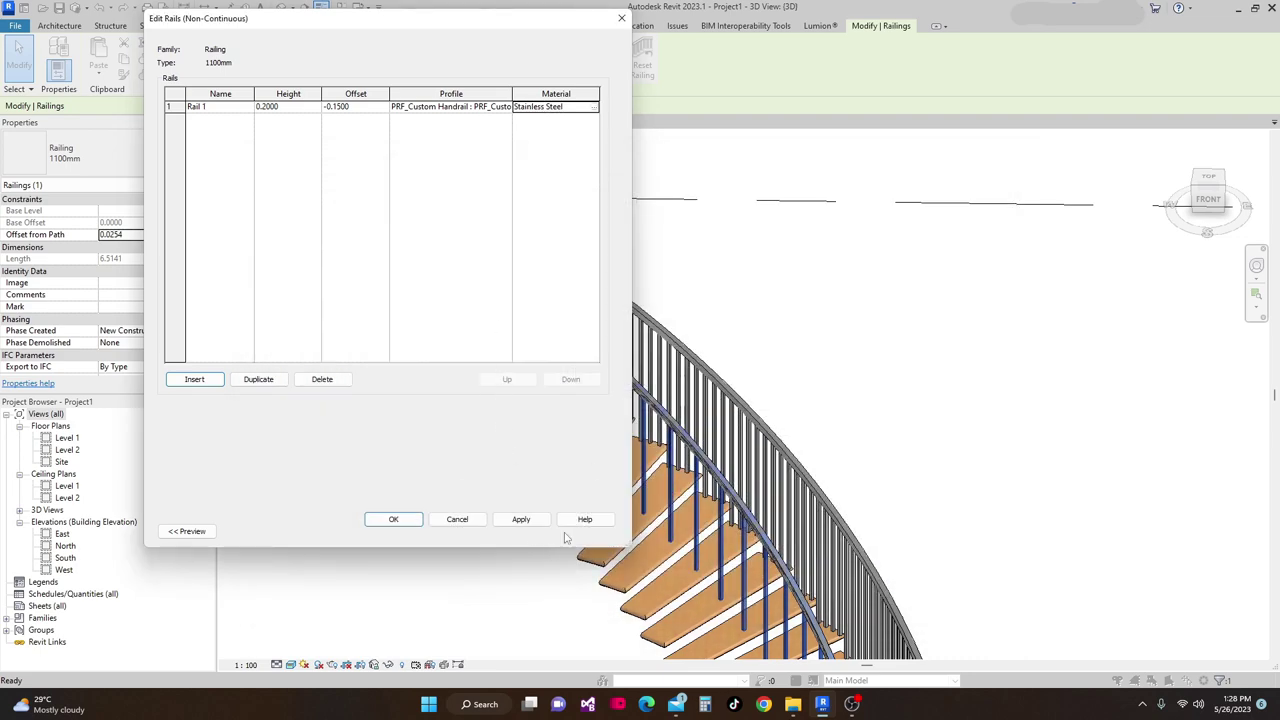
click(521, 519)
click(394, 519)
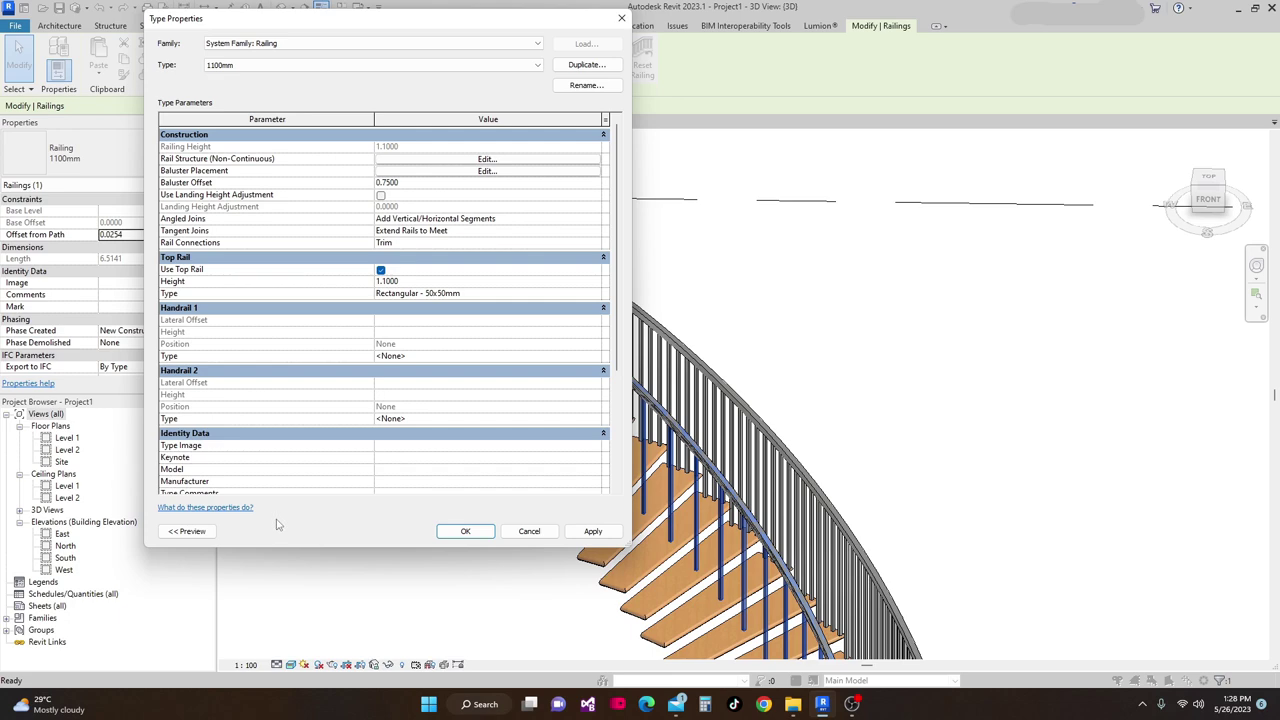
- With the type preview shown, turn off Use Top Rail for the 1100mm railing and apply
click(190, 531)
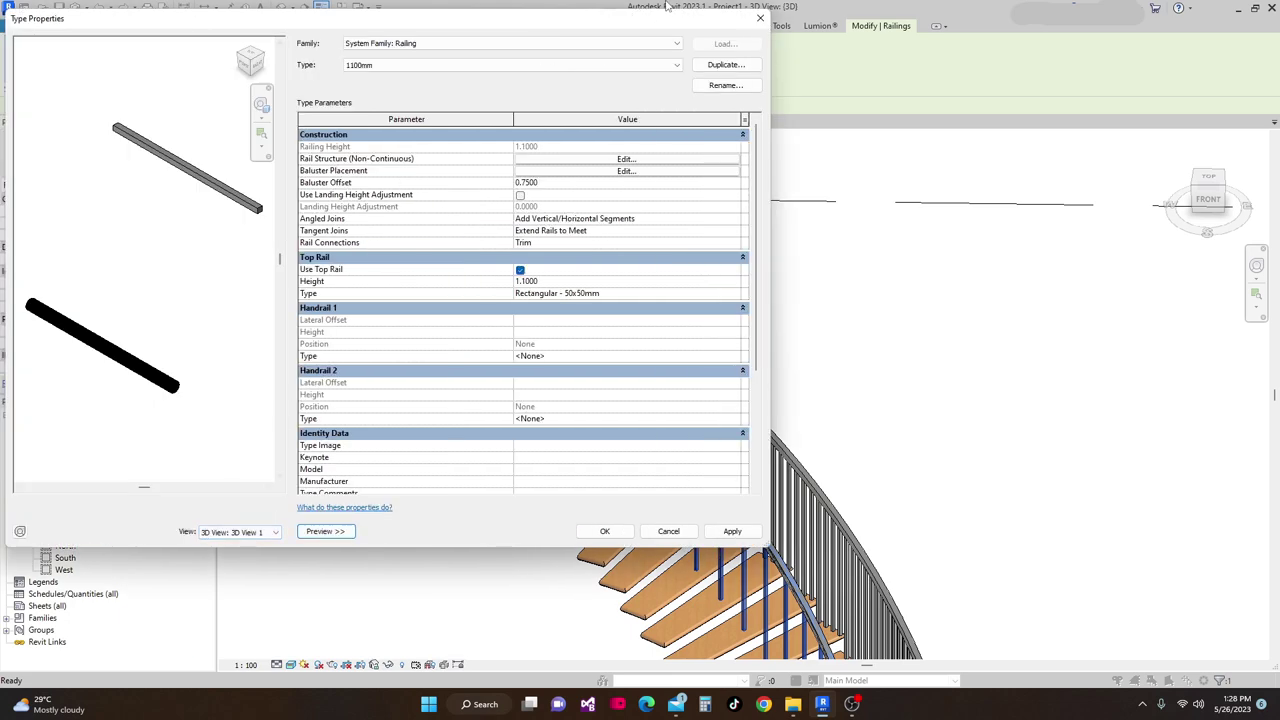
drag(560, 18, 634, 94)
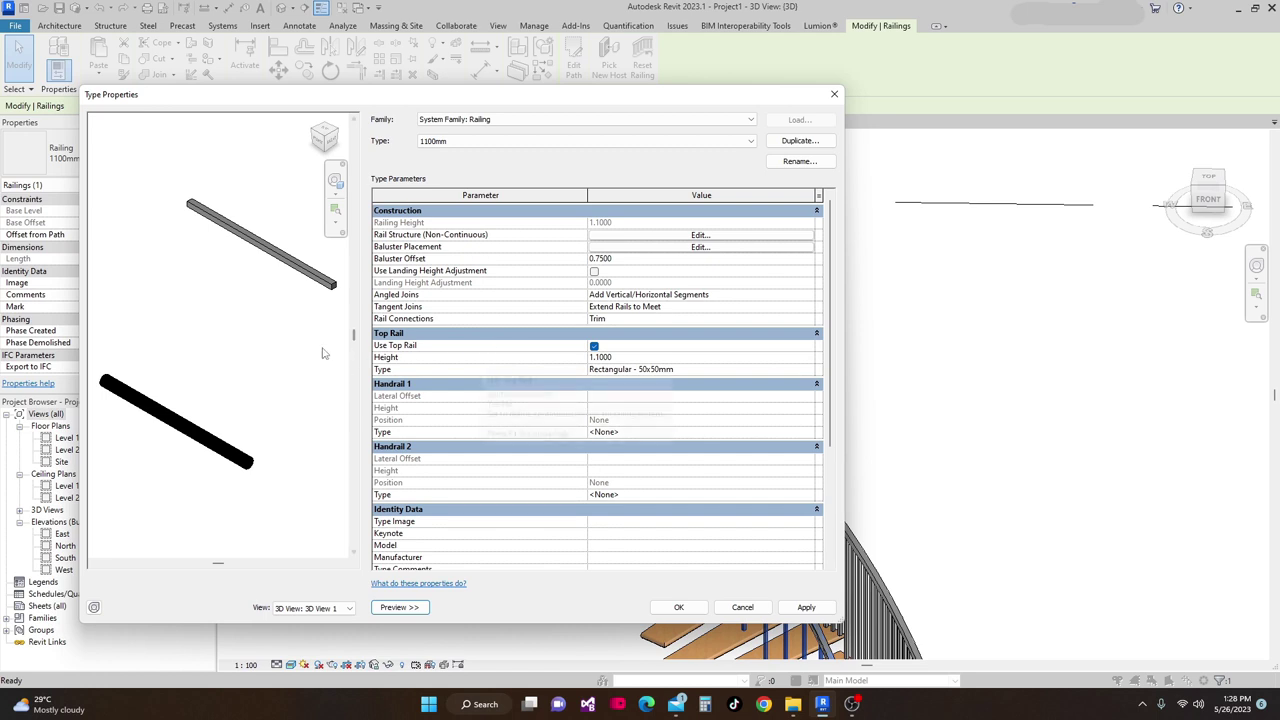
click(594, 346)
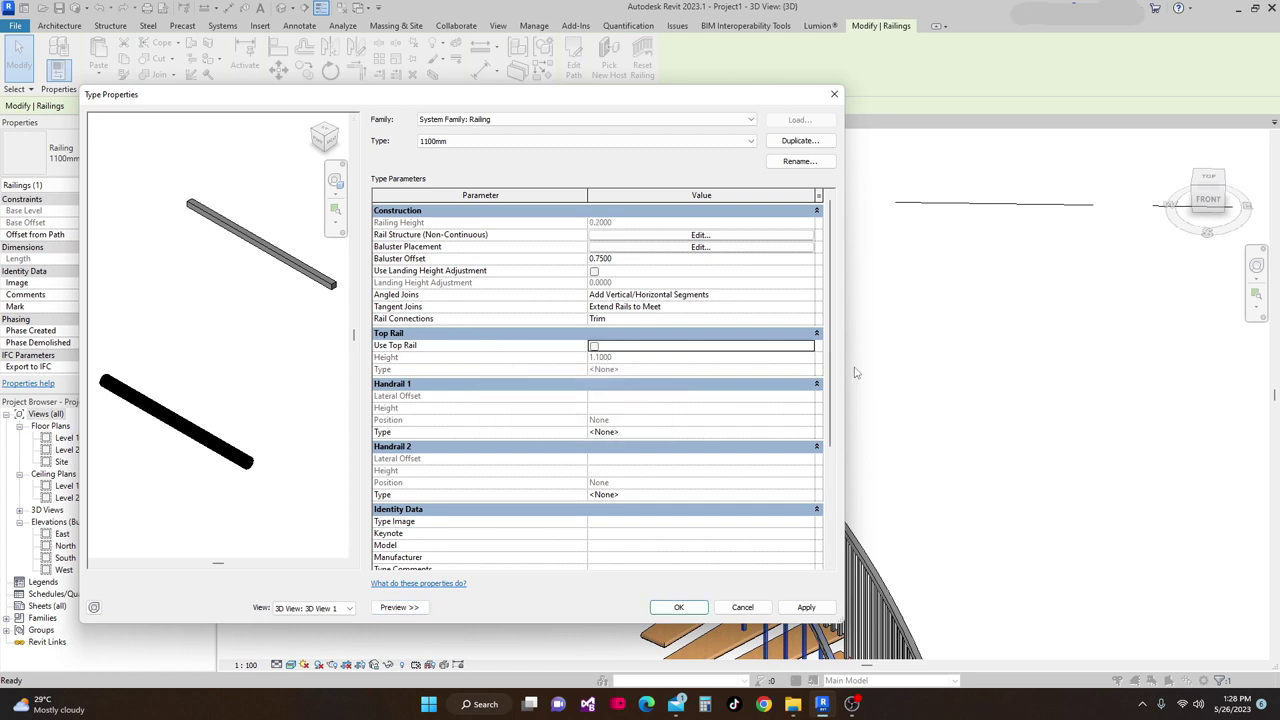
click(806, 607)
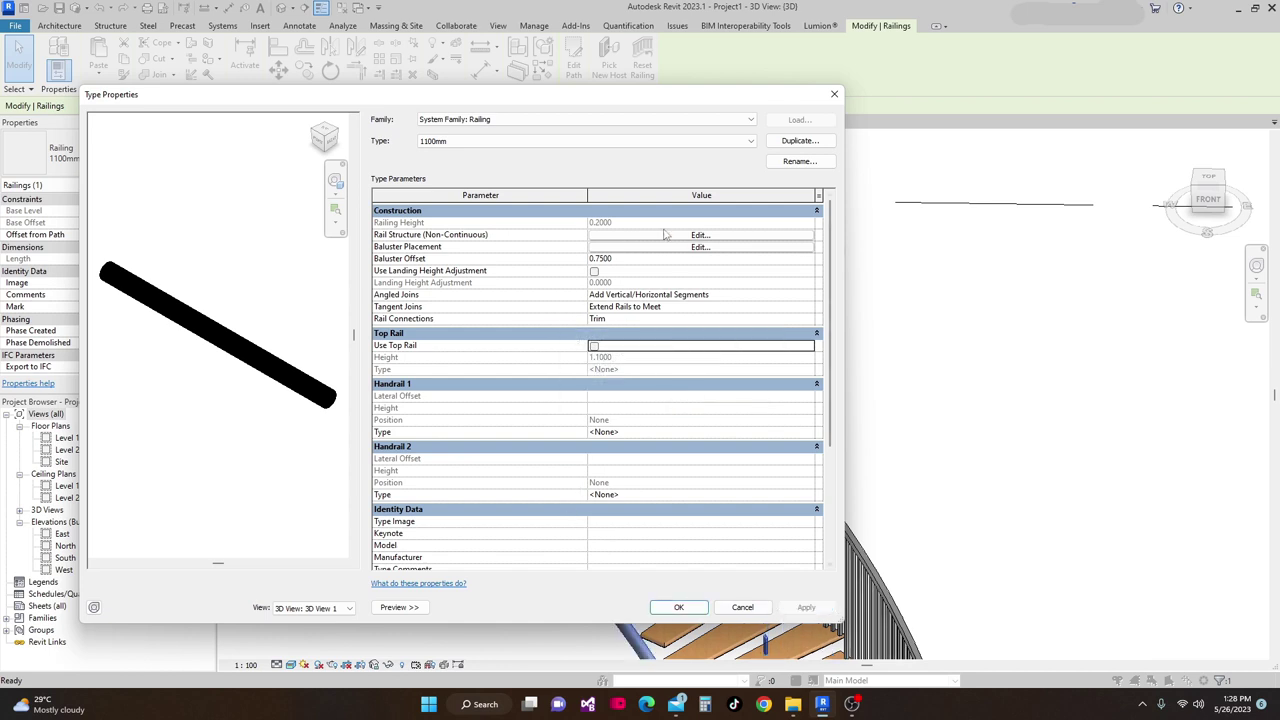
drag(605, 100, 633, 123)
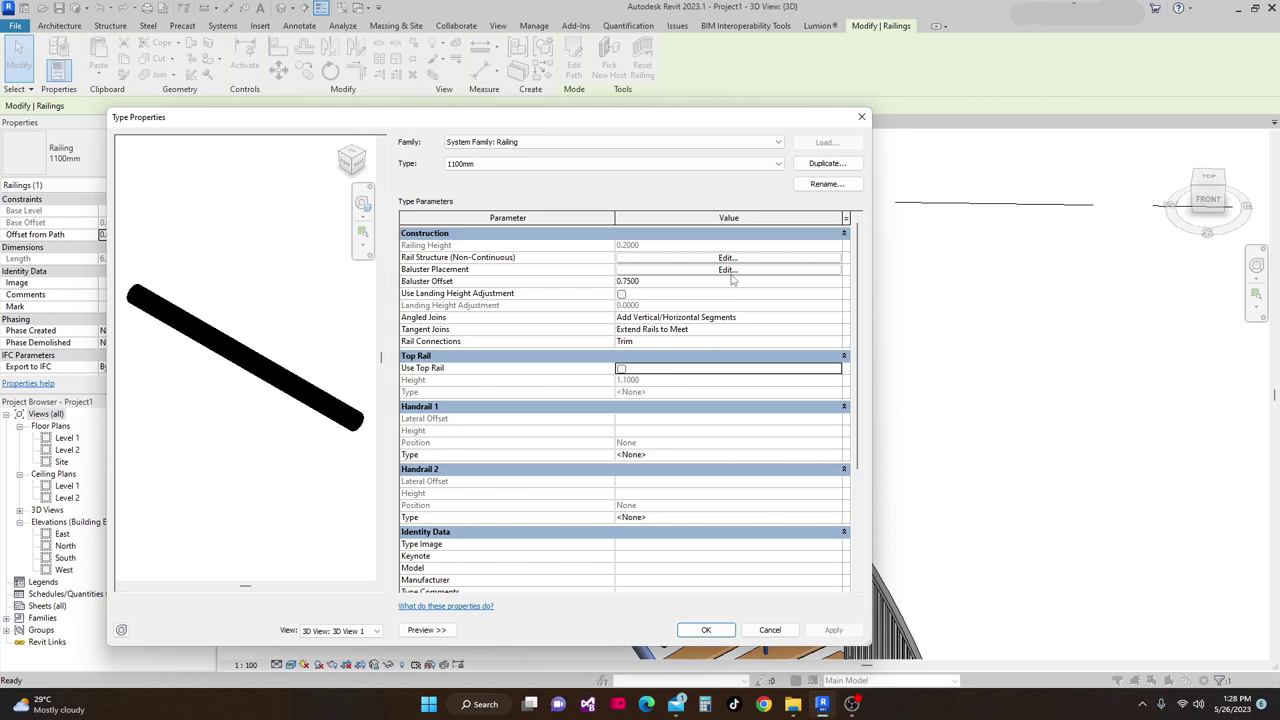
click(729, 271)
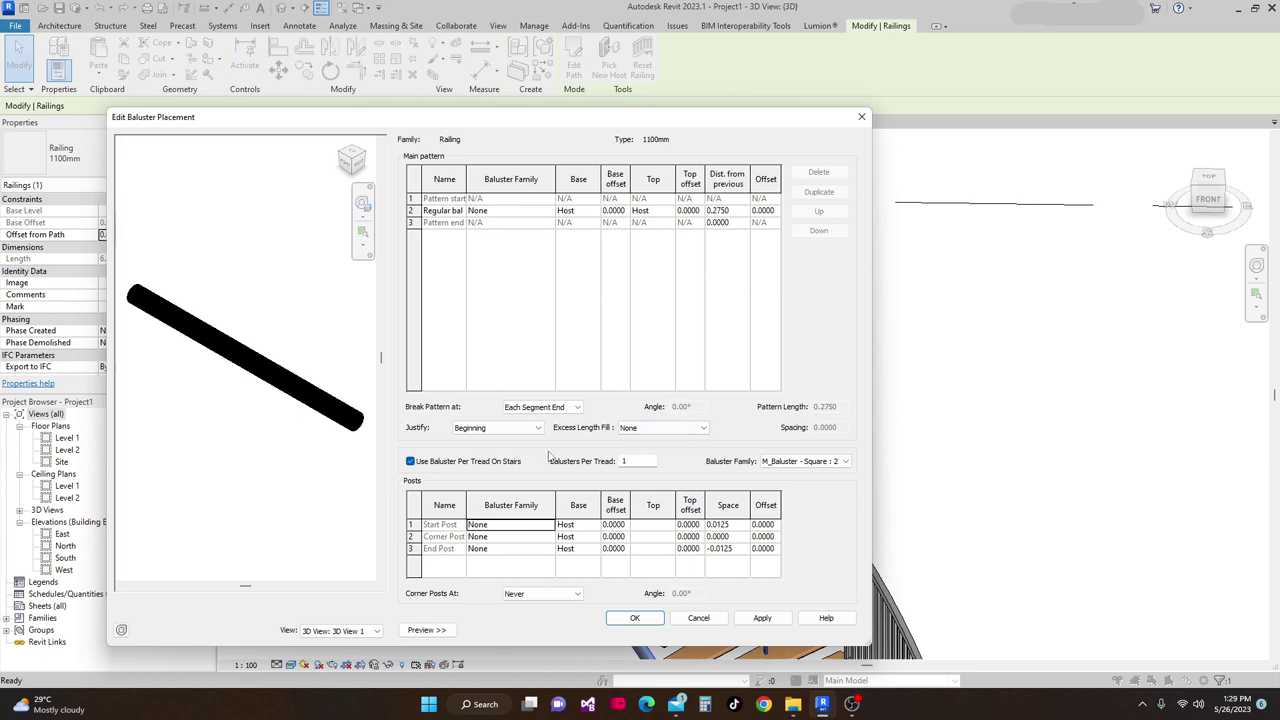
- Move the Edit Baluster Placement dialog aside to reveal the stair's one-baluster-per-tread layout
drag(620, 124, 549, 76)
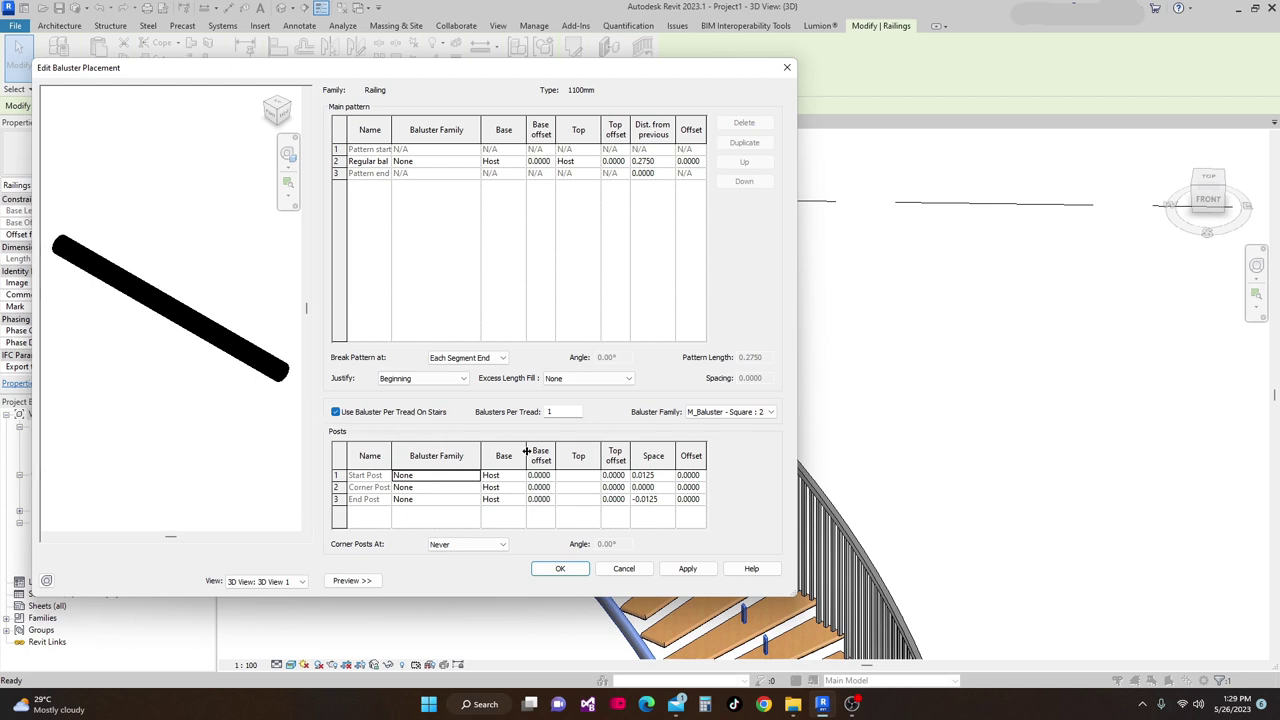
- Apply the 2-per-tread baluster placement, close the 1100mm Type Properties, and inspect the railing in 3D
click(668, 570)
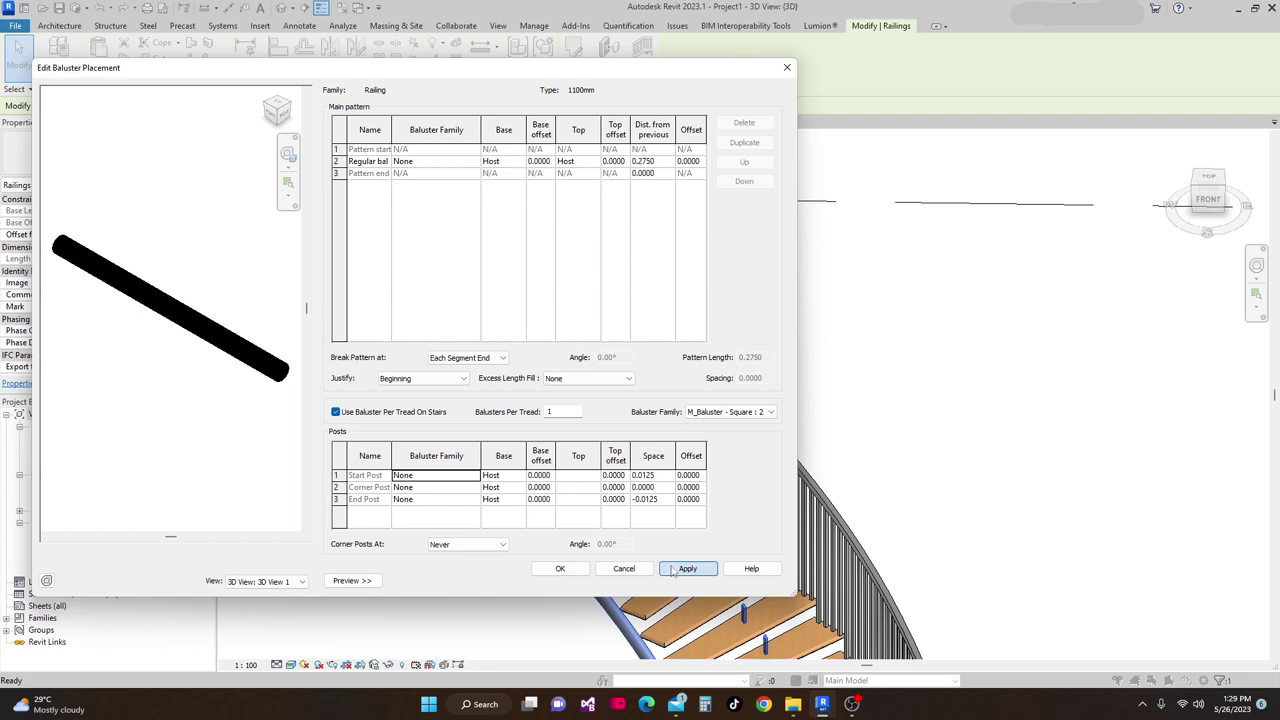
click(578, 569)
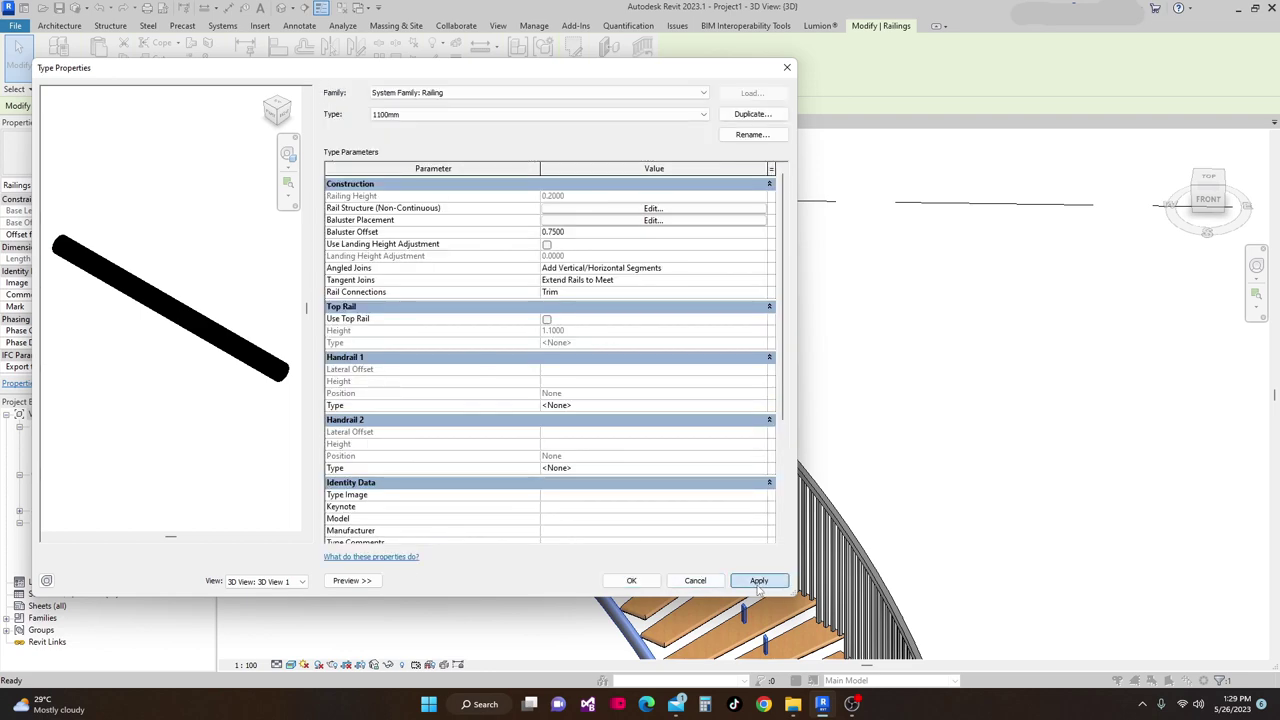
click(631, 580)
shift+middle_drag(619, 601, 730, 550)
click(247, 122)
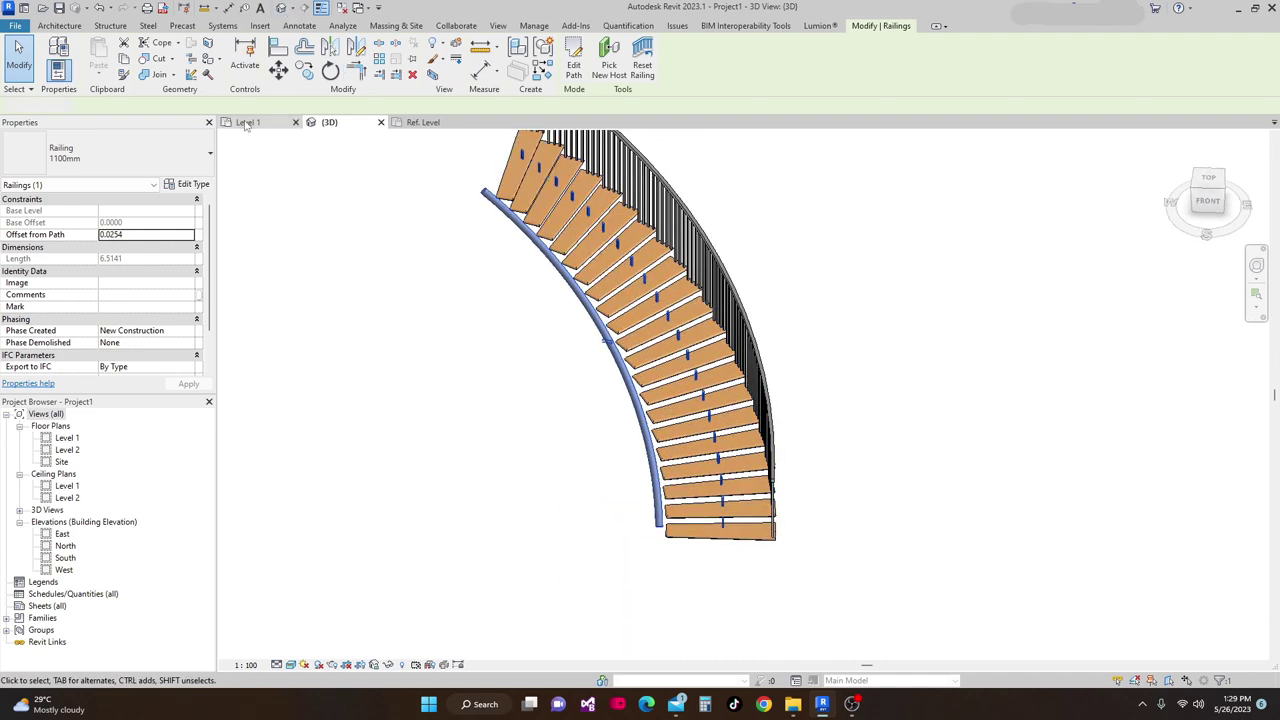
- Orbit the curved stair in 3D from a side and a near top-down angle
scroll(600, 350, up, 3)
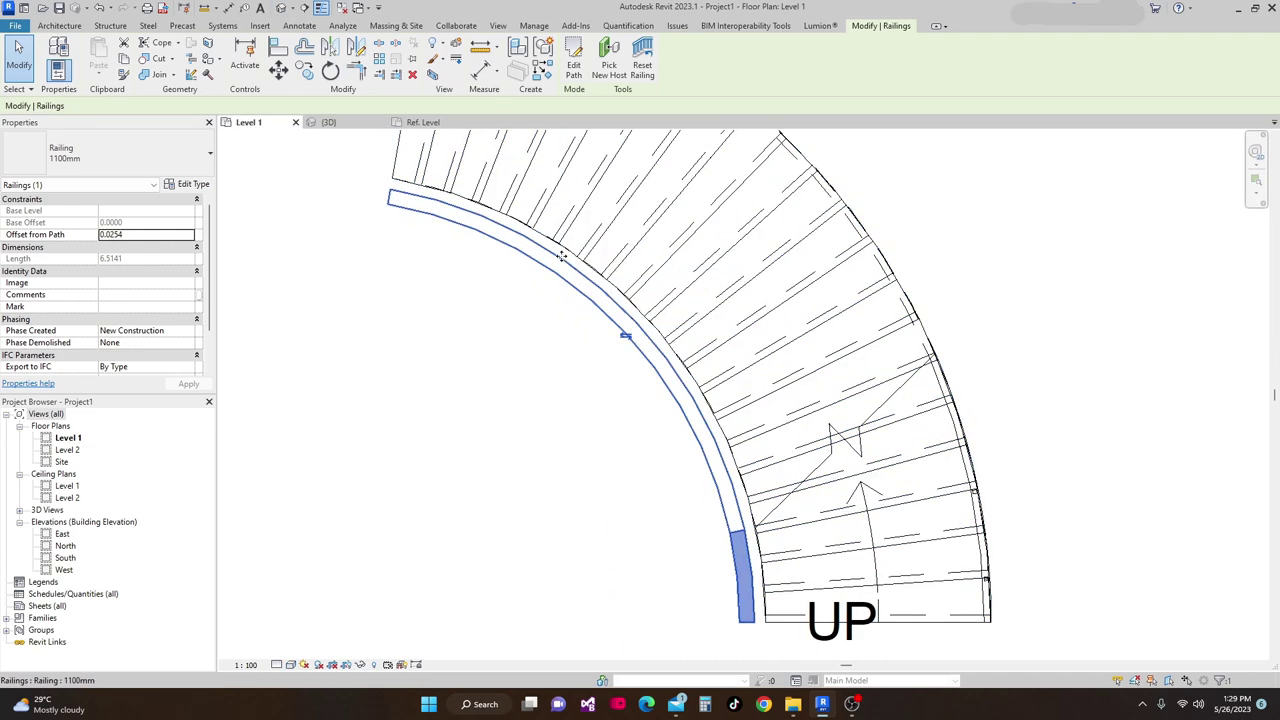
click(329, 122)
shift+middle_drag(463, 375, 711, 514)
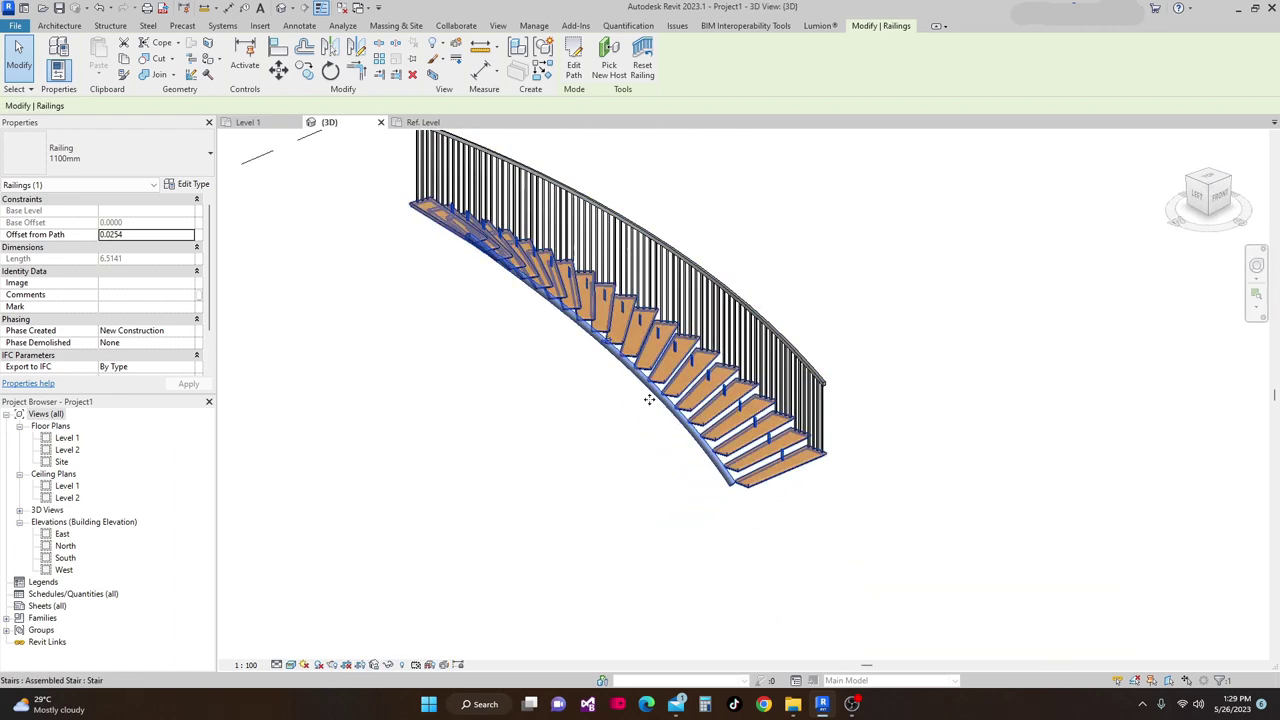
shift+middle_drag(690, 403, 640, 490)
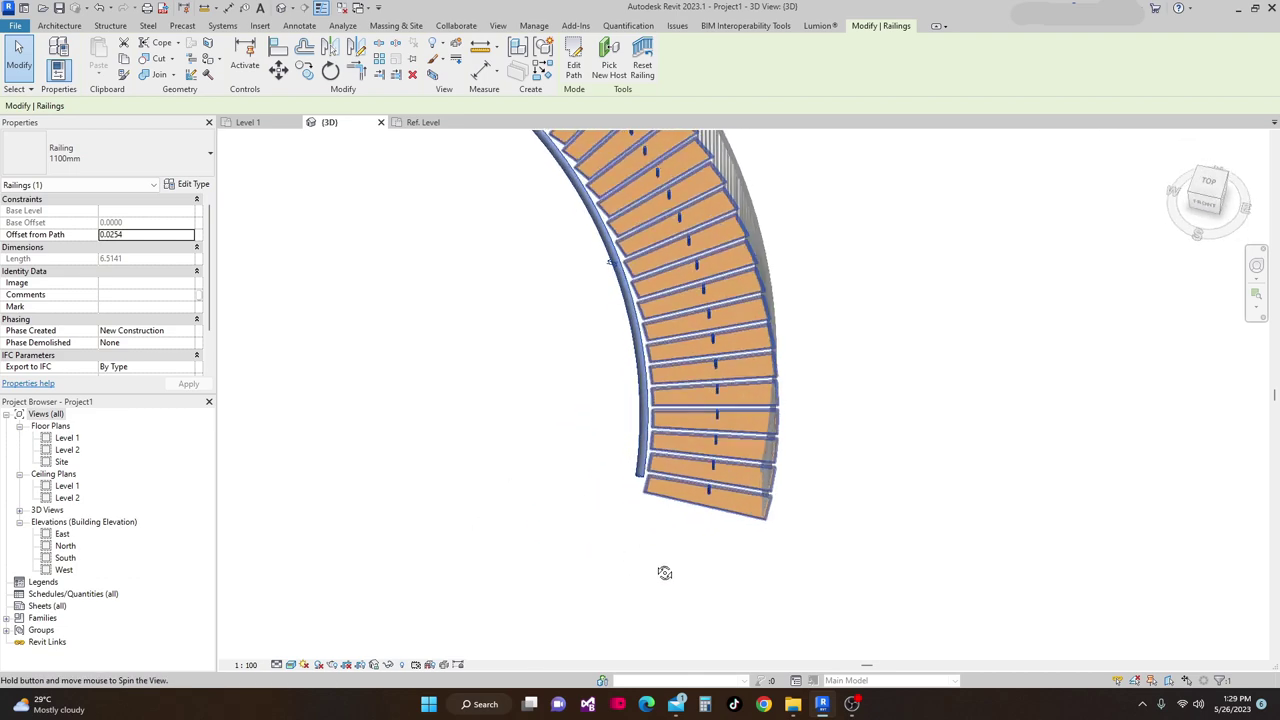
scroll(640, 484, up, 3)
scroll(514, 334, down, 2)
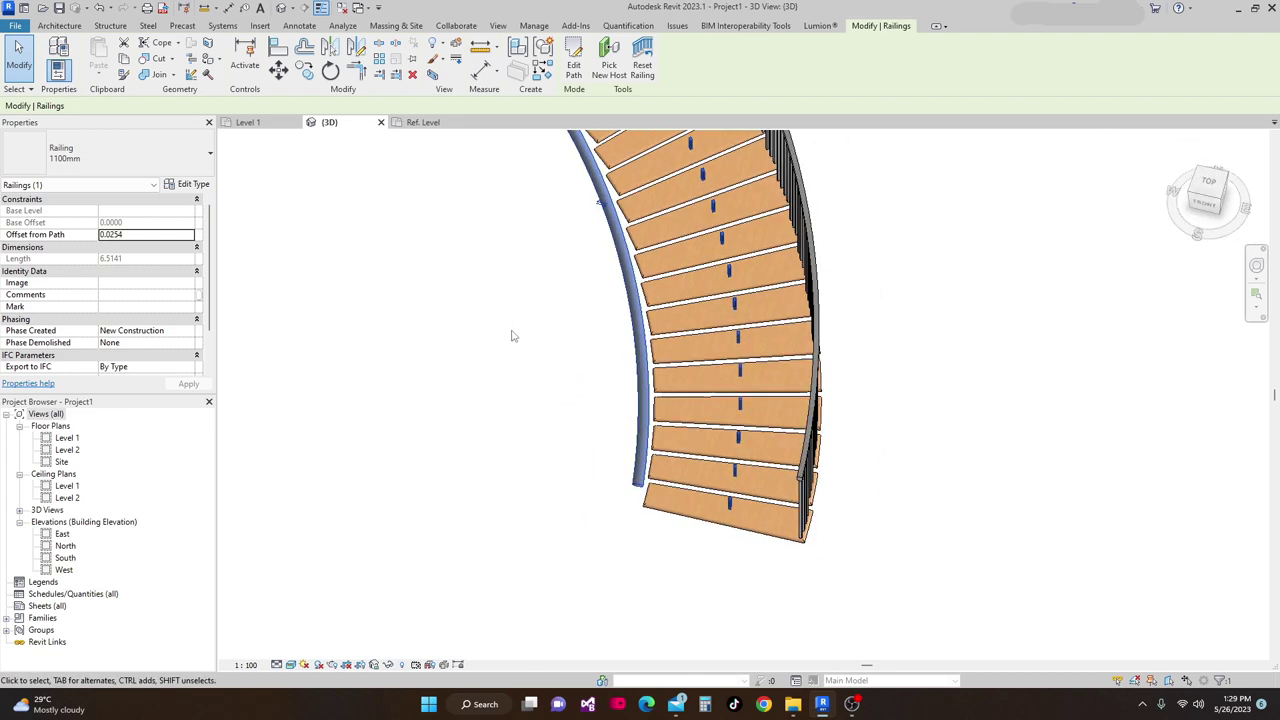
shift+middle_drag(651, 520, 553, 414)
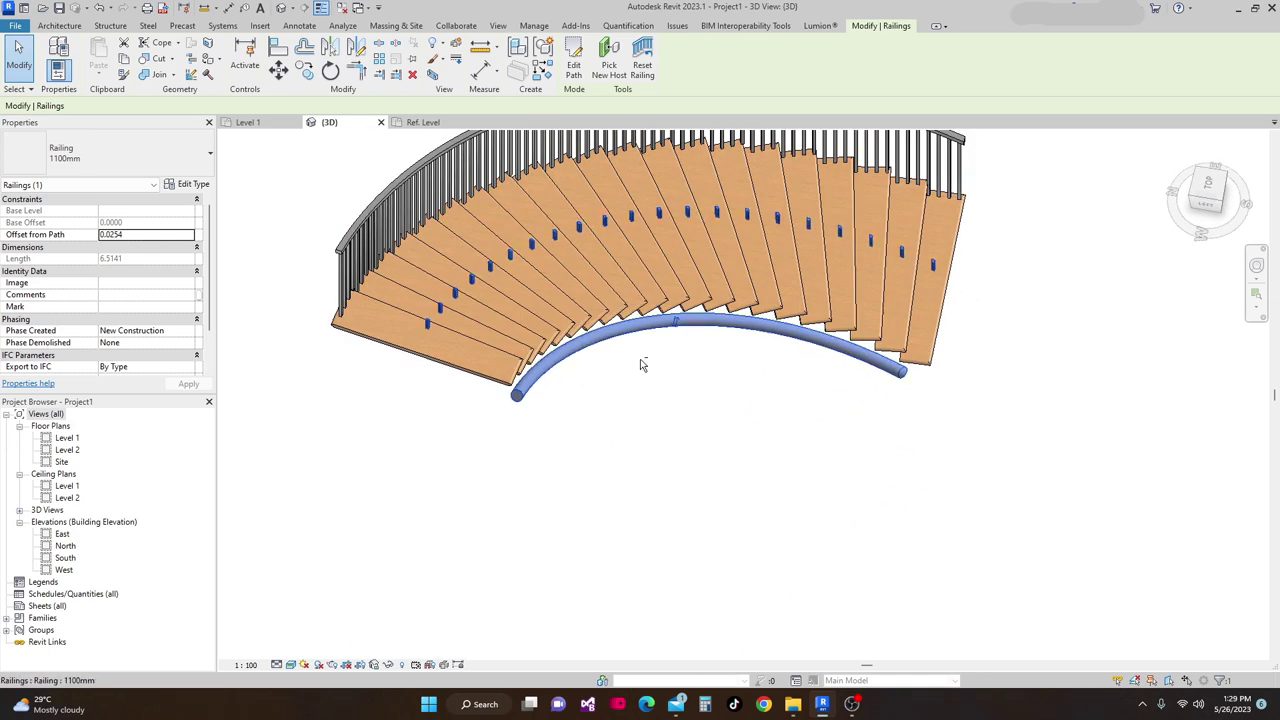
- In the Level 1 plan, clear the railing selection and start sketching a new railing path
click(249, 123)
scroll(603, 350, down, 3)
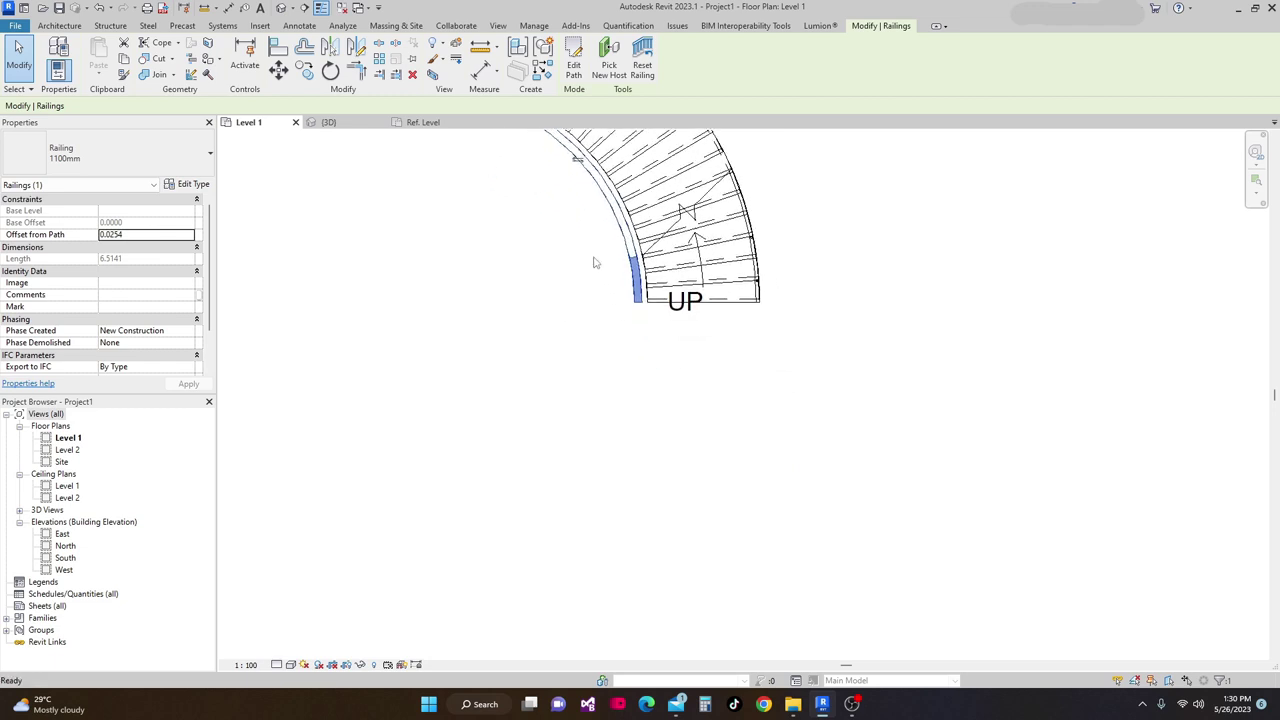
click(623, 423)
scroll(585, 212, up, 1)
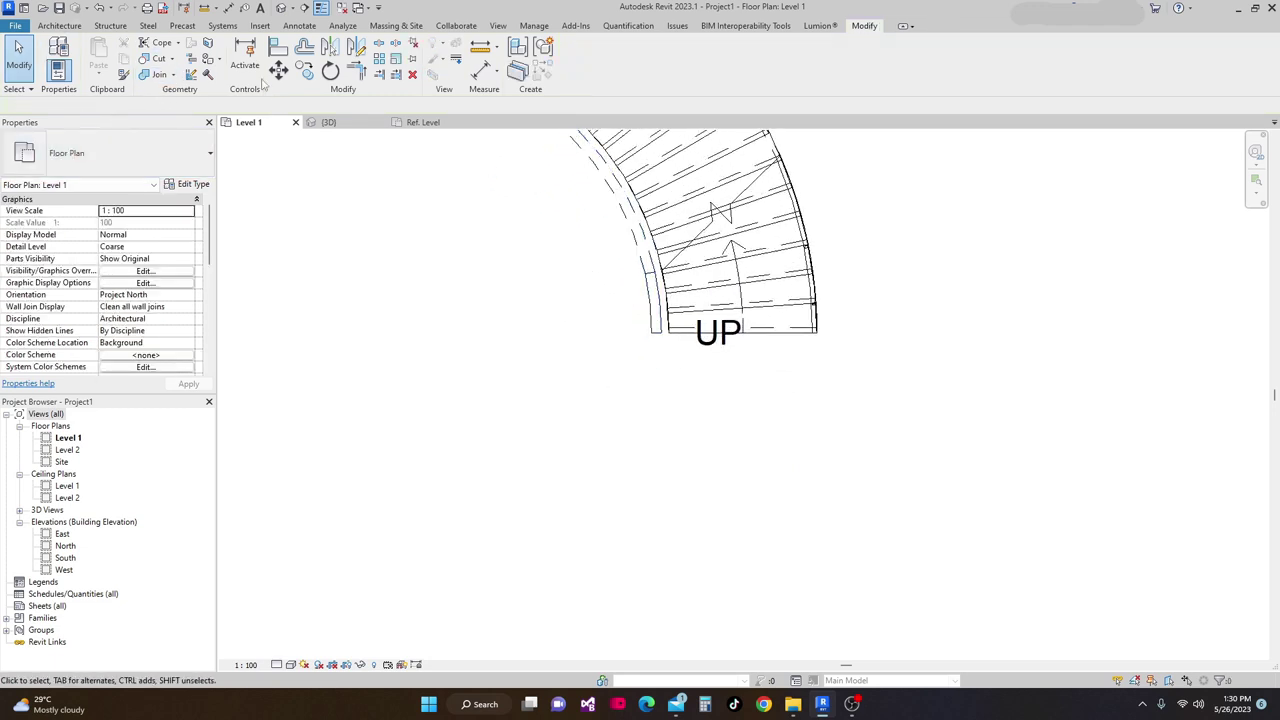
click(60, 26)
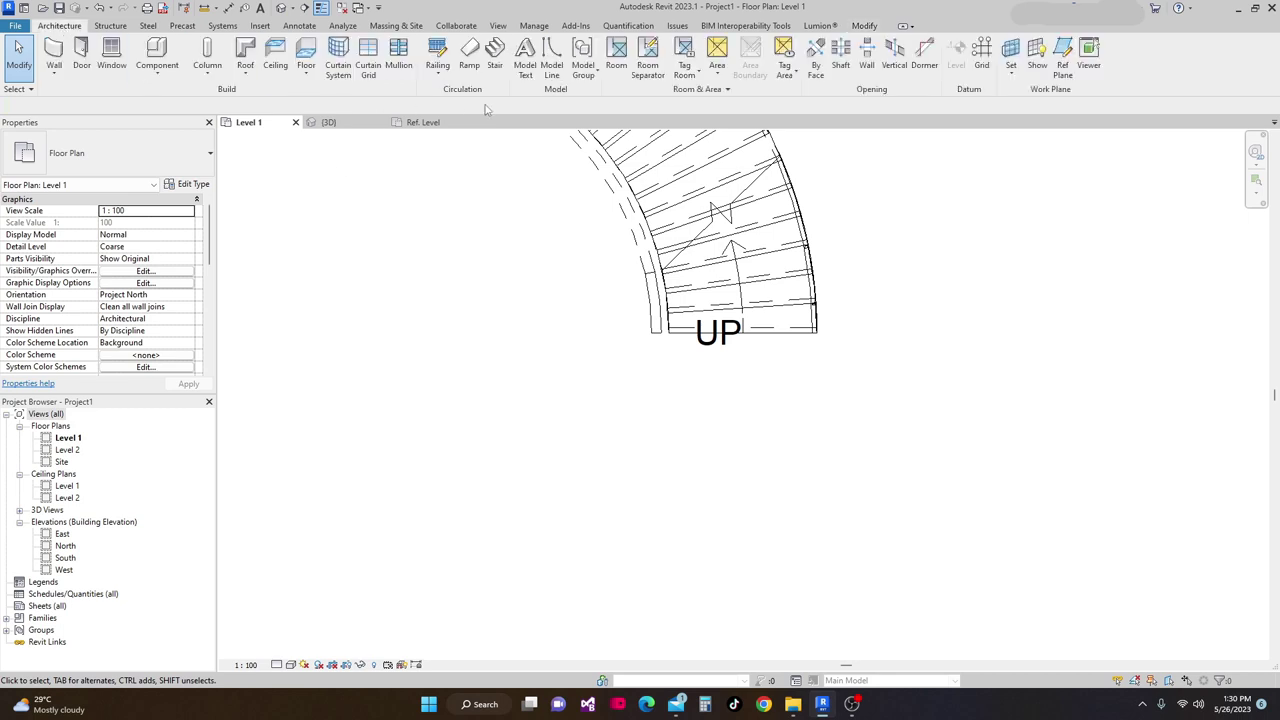
click(446, 50)
- Draw a Start-End-Radius arc path at the stair's bottom end and finish the 0.4493-long railing
scroll(655, 300, up, 3)
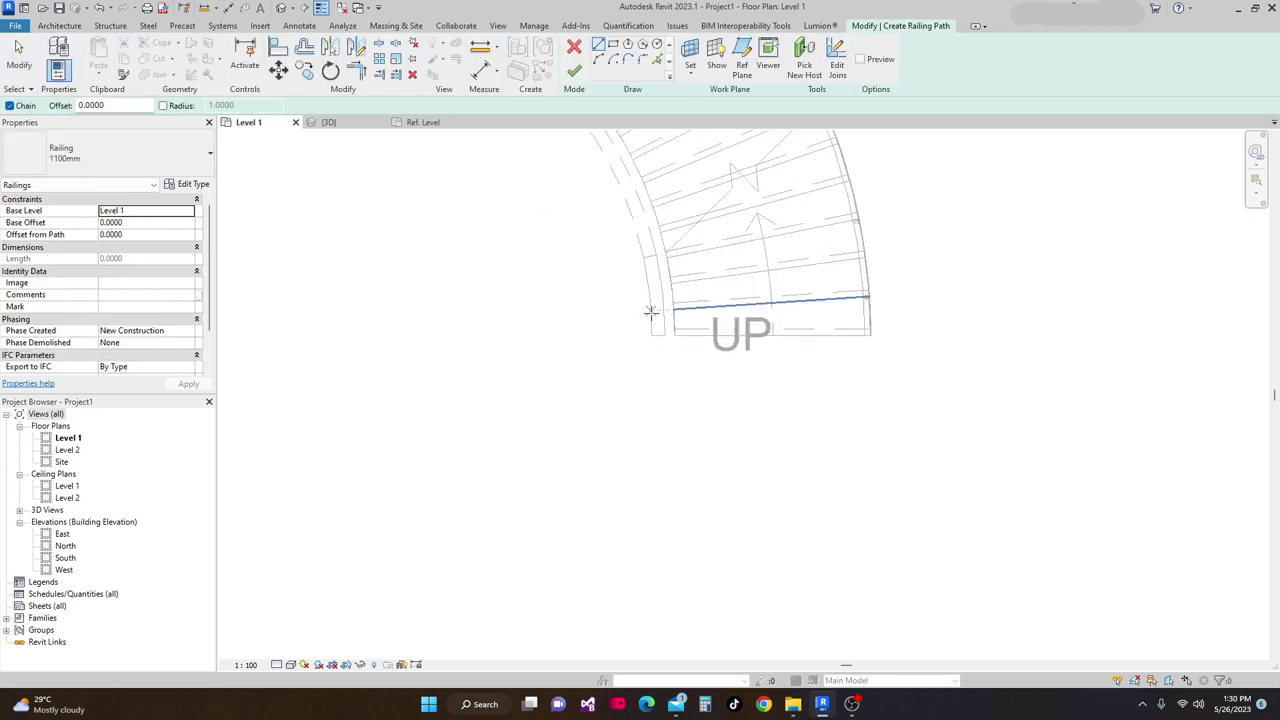
scroll(640, 280, up, 1)
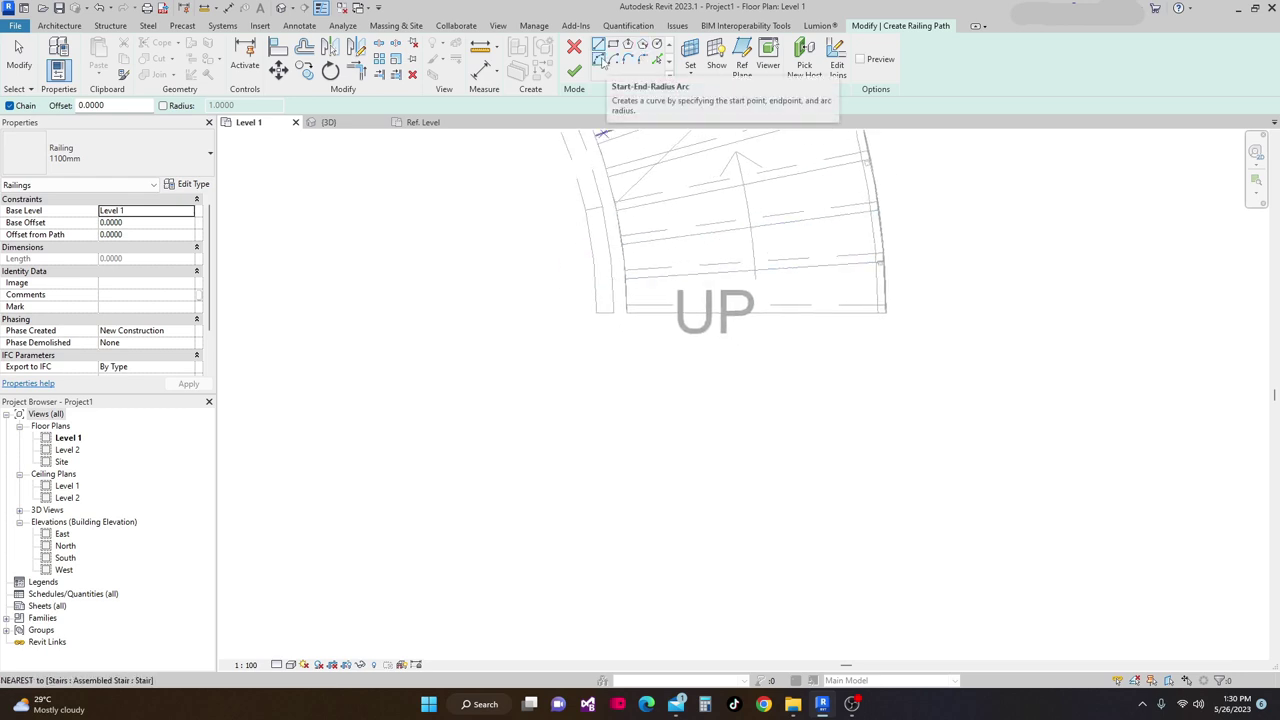
click(603, 62)
scroll(620, 320, up, 2)
scroll(633, 352, up, 2)
click(628, 383)
scroll(620, 290, up, 3)
click(610, 277)
click(622, 350)
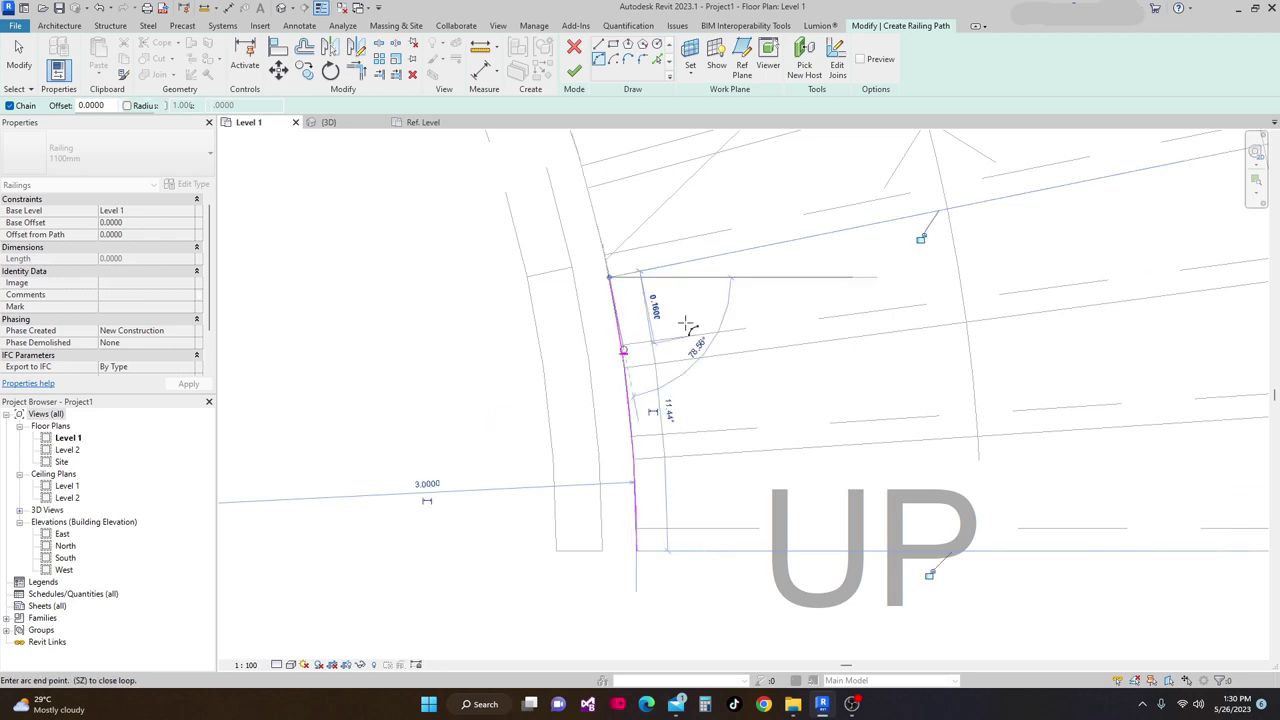
scroll(665, 338, down, 2)
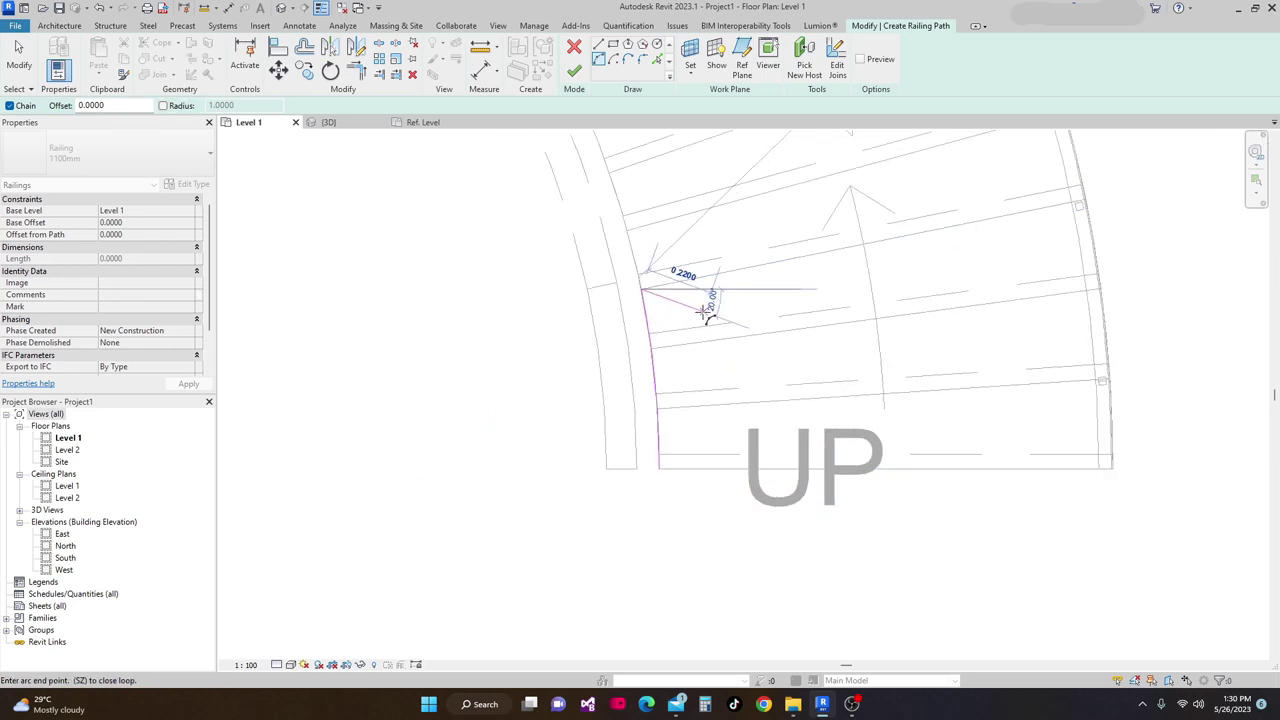
click(574, 71)
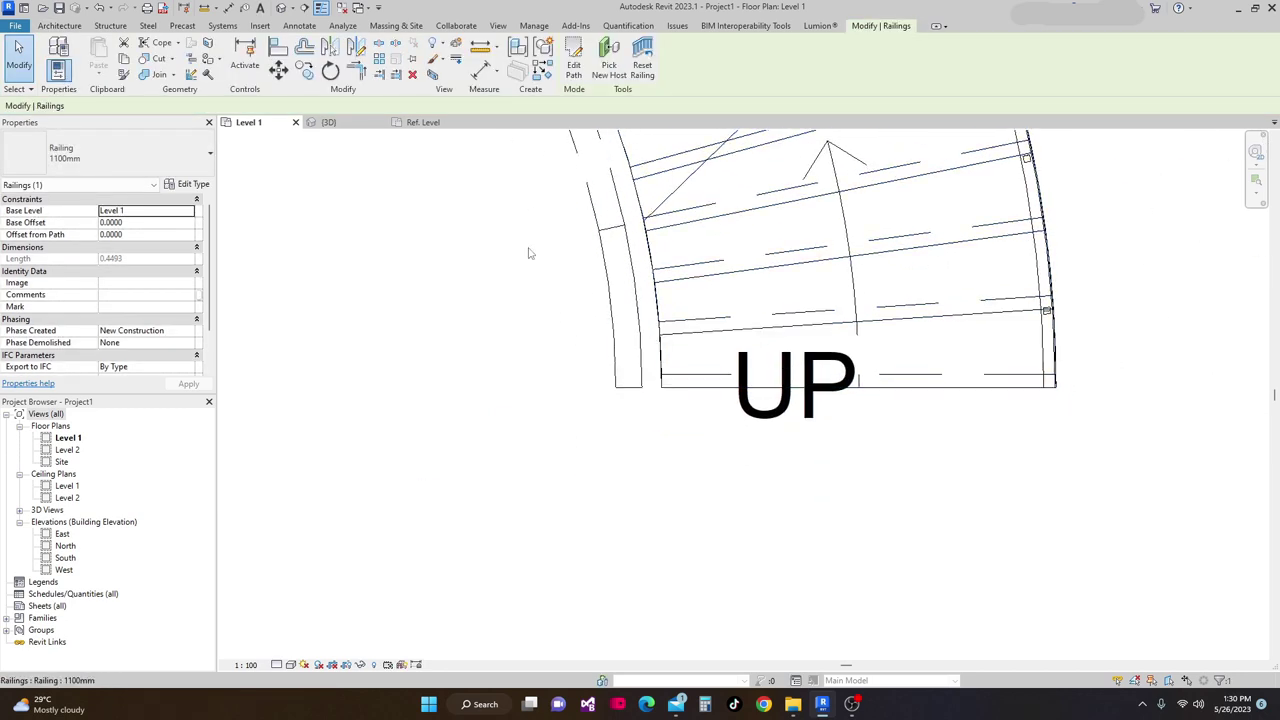
click(344, 138)
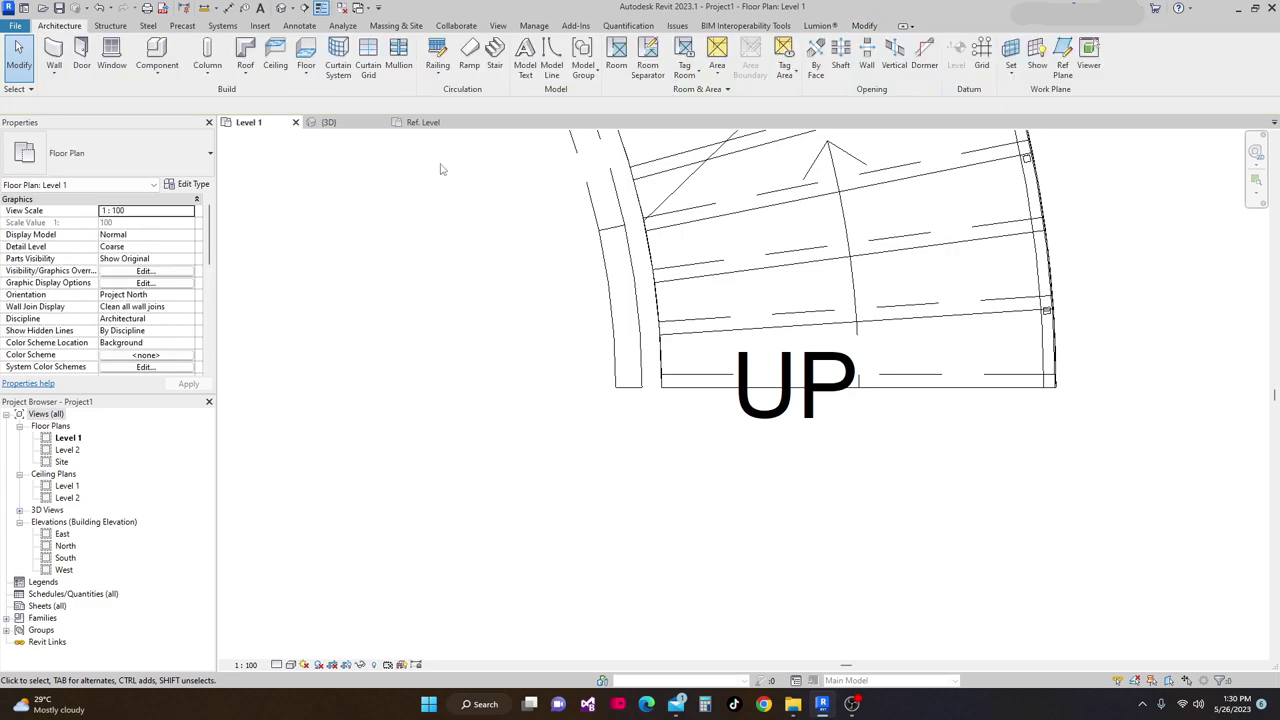
- In 3D, select the short railing at the stair's bottom and open its type properties
click(325, 122)
shift+middle_drag(643, 466, 737, 379)
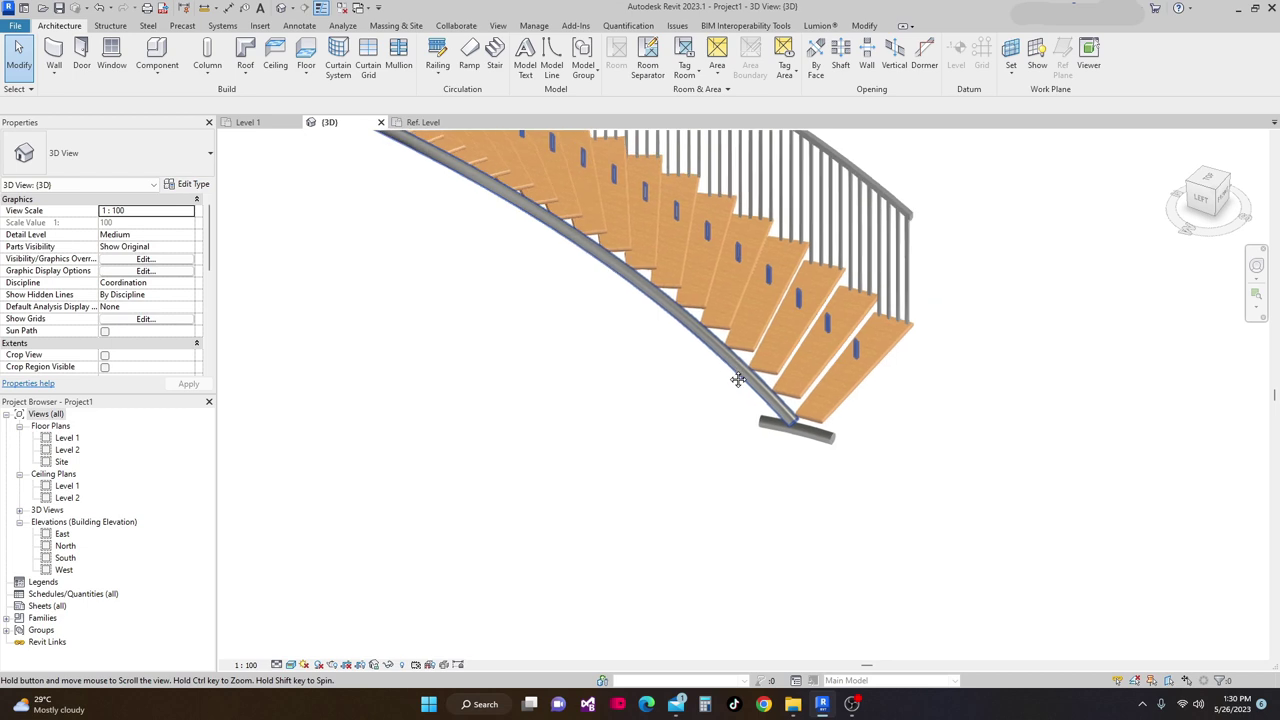
scroll(818, 443, up, 3)
click(812, 430)
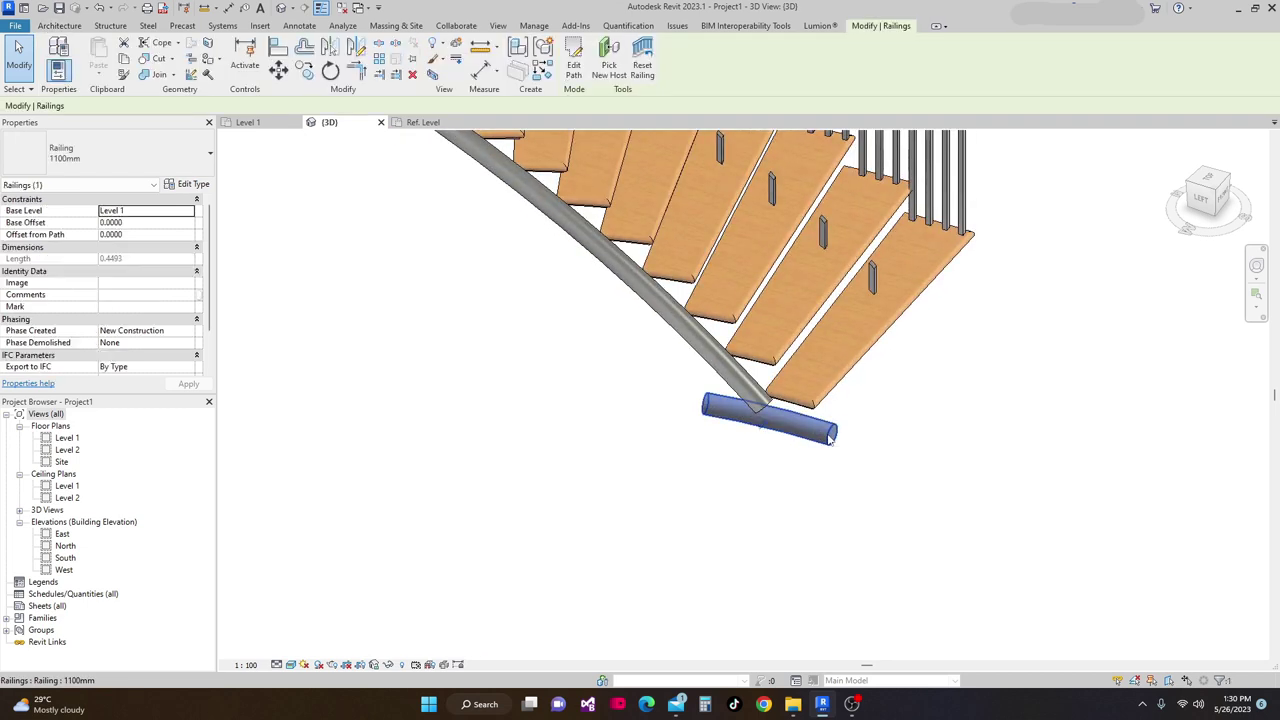
click(193, 184)
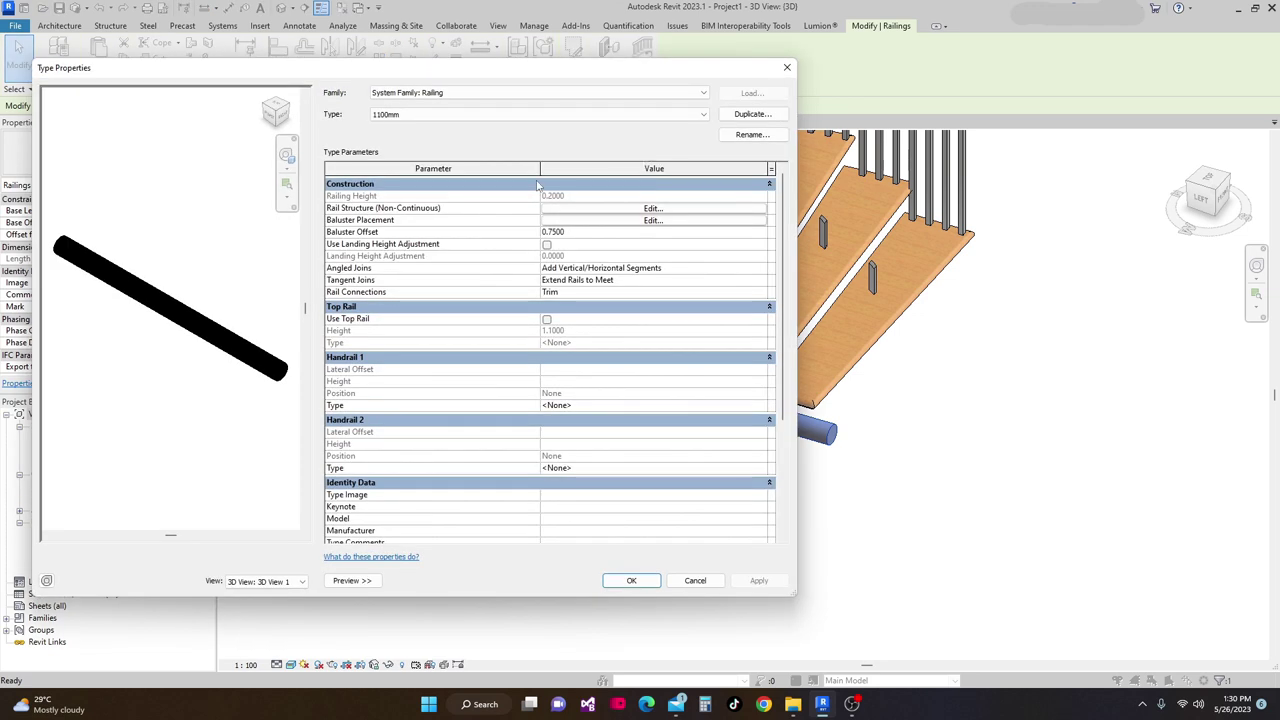
- Duplicate the 1100mm railing type as 'Custom Rail'
click(745, 115)
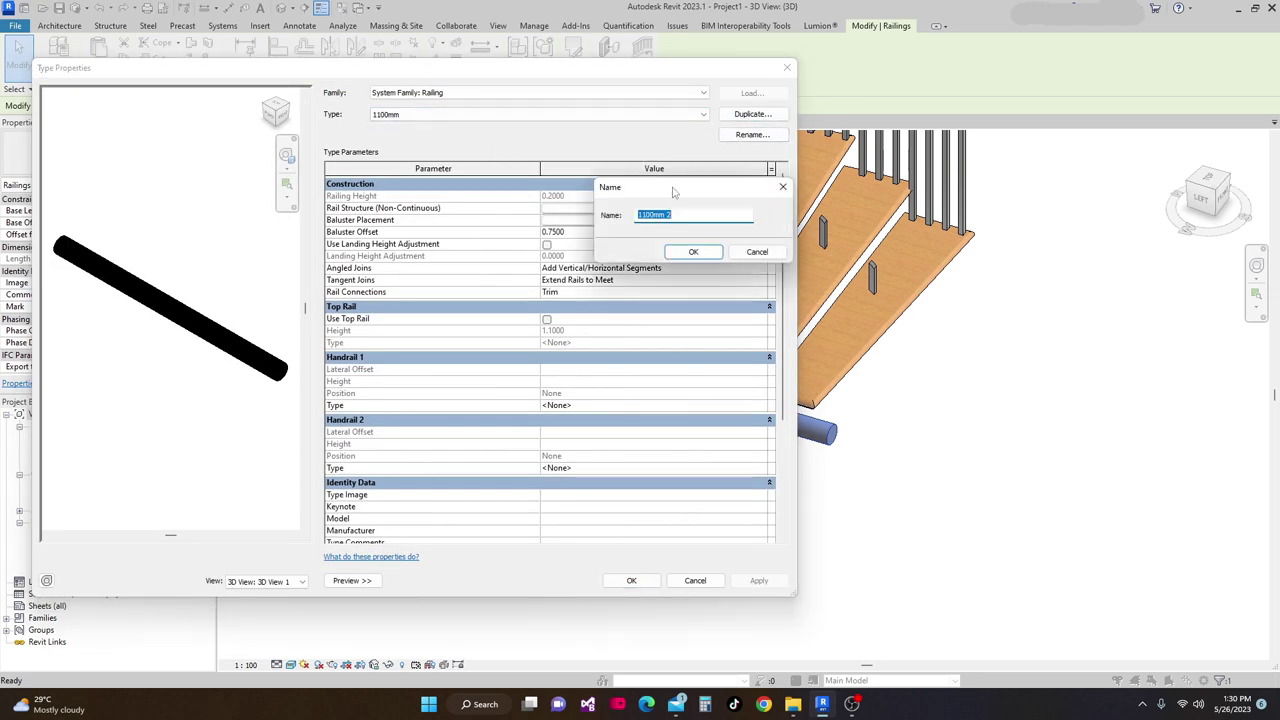
click(680, 215)
drag(680, 215, 557, 217)
text(Custom Rail)
click(701, 258)
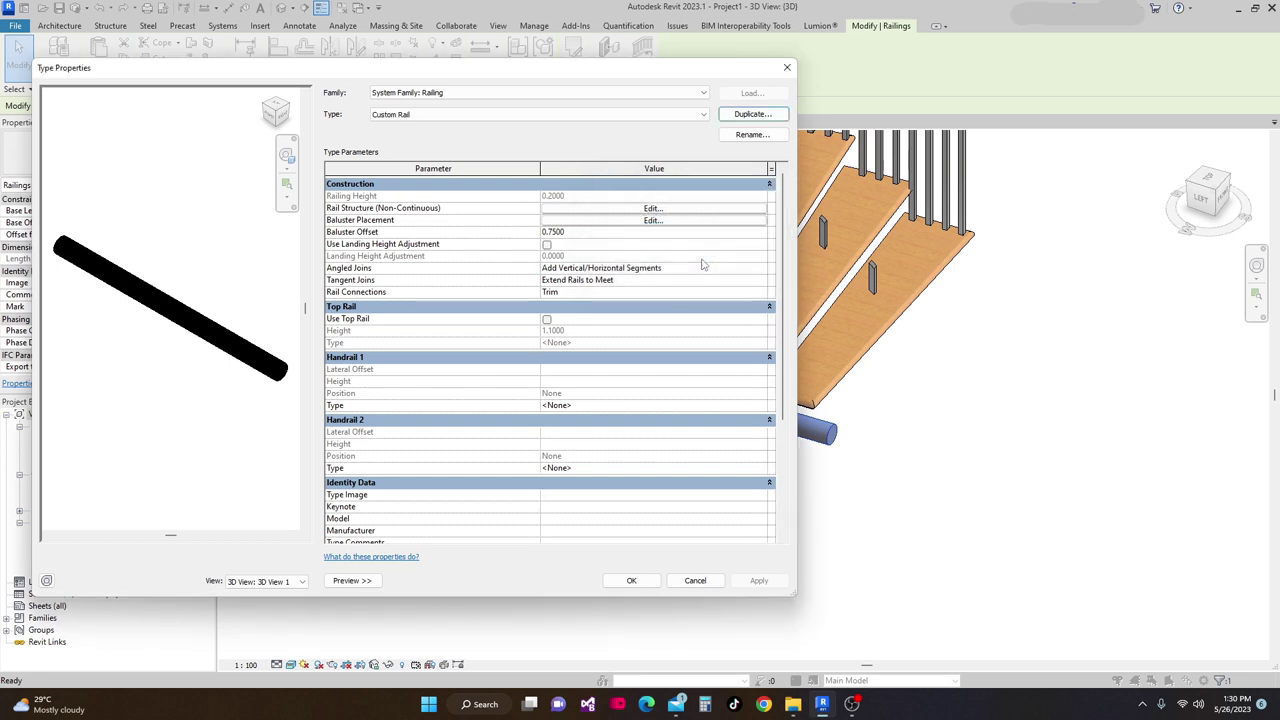
- Review Custom Rail's rail structure, close Type Properties, and select the long curved railing
click(658, 209)
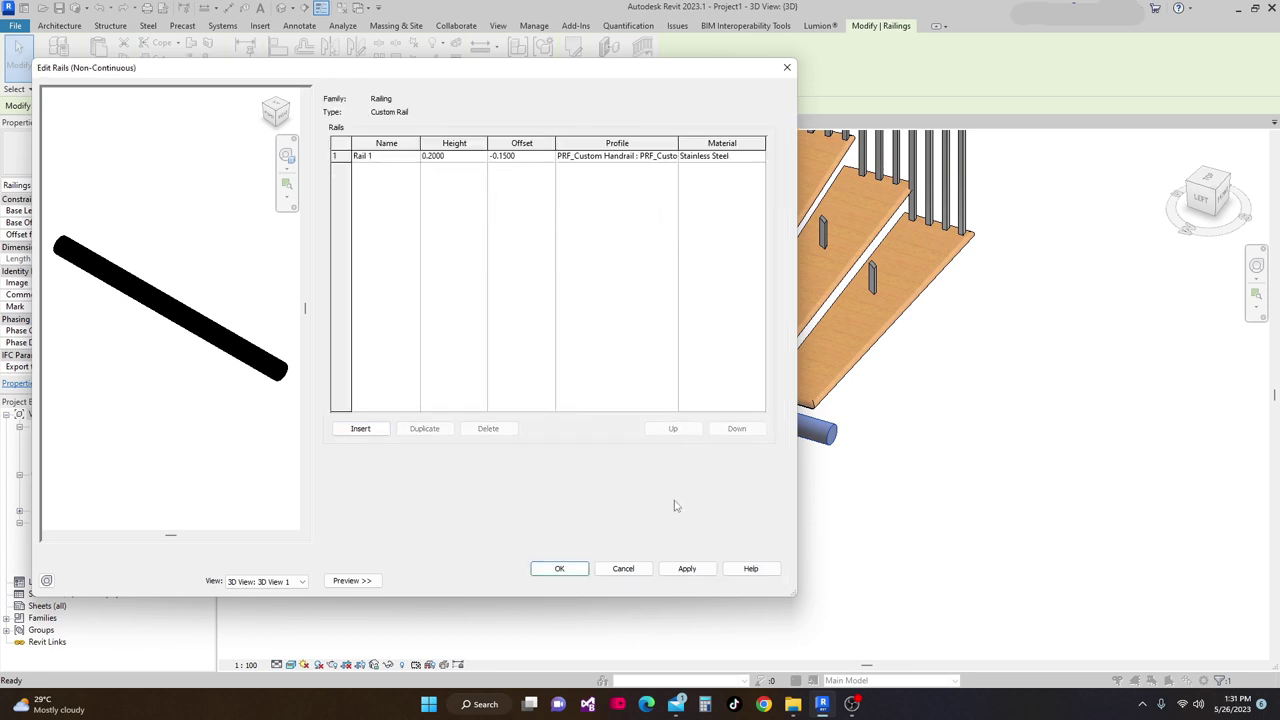
click(561, 569)
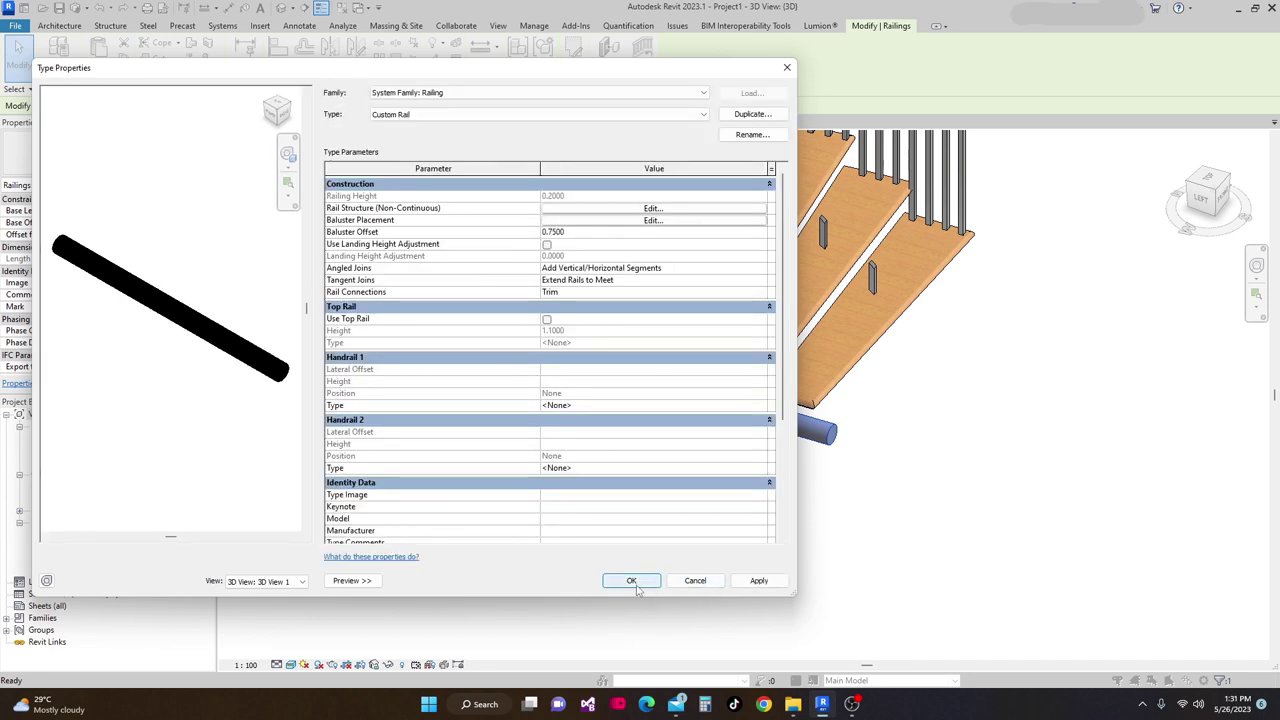
click(634, 583)
scroll(657, 606, up, 3)
click(684, 463)
click(684, 463)
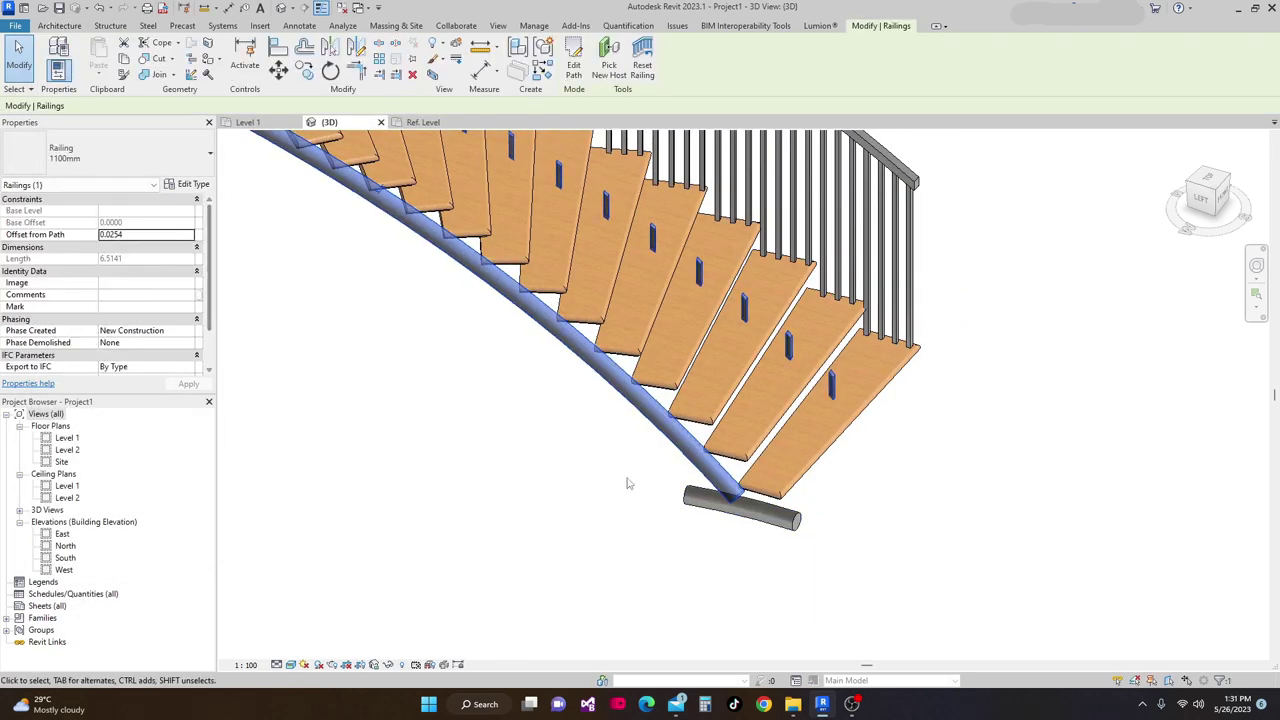
- Keep Custom Rail as the curved railing's type and close Type Properties
scroll(642, 455, down, 2)
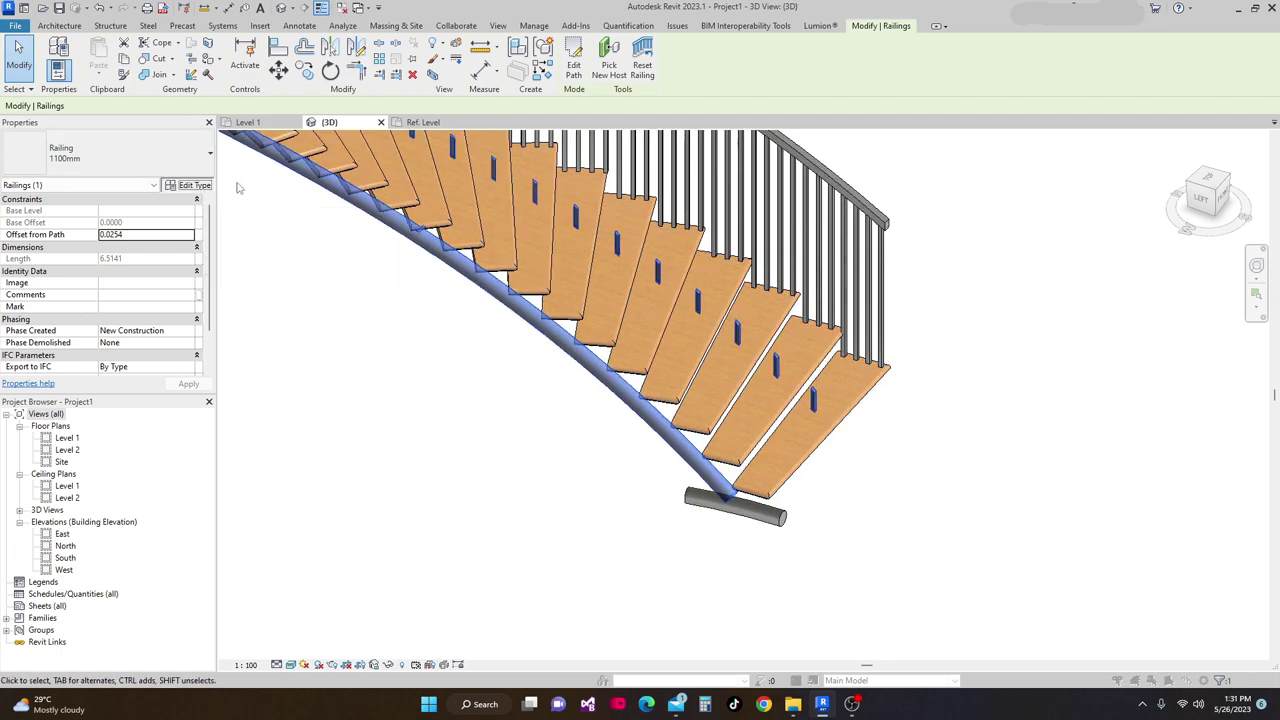
click(190, 185)
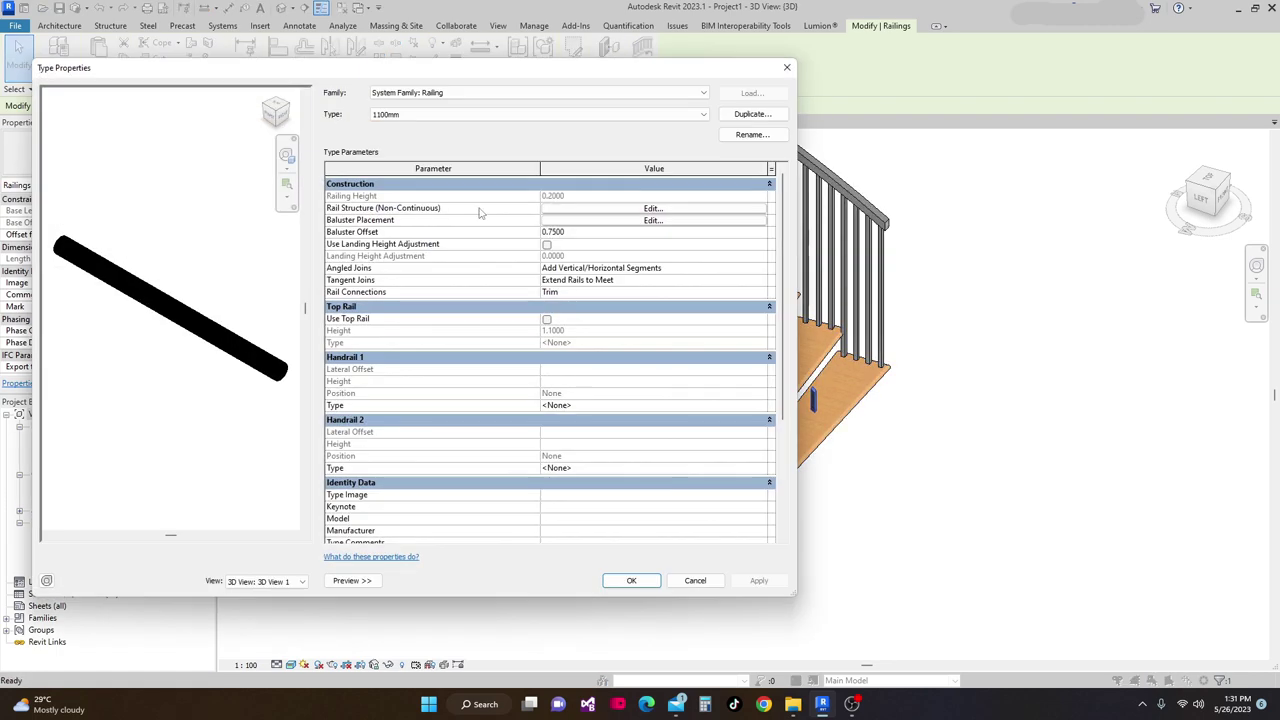
click(698, 118)
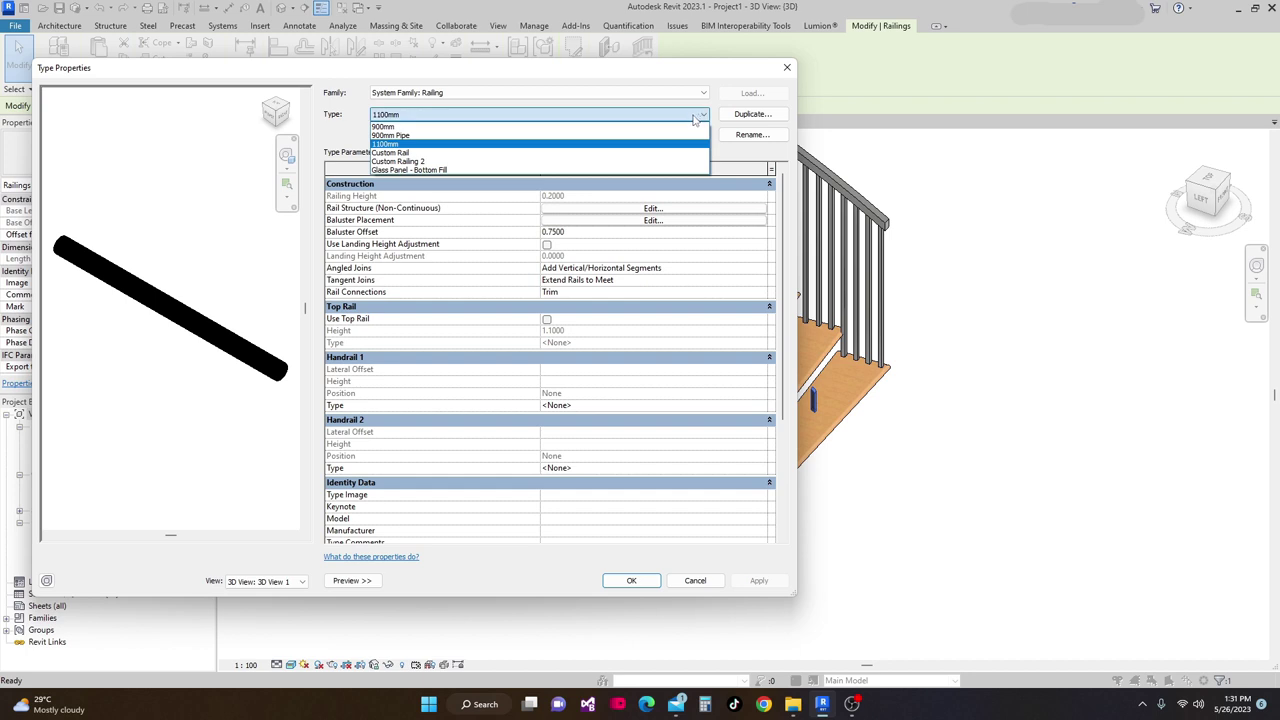
click(439, 153)
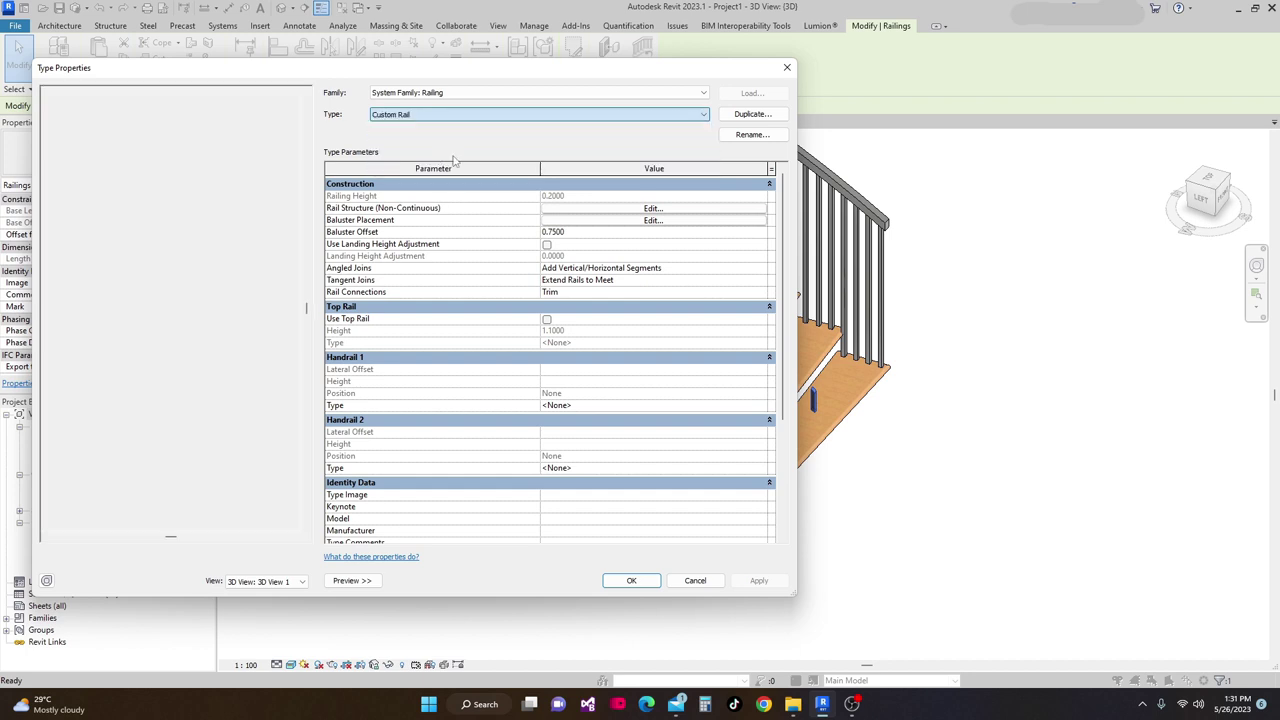
click(631, 580)
- Pan and orbit to the stair's foot, trying selections of the rail piece and stair
scroll(631, 570, up, 3)
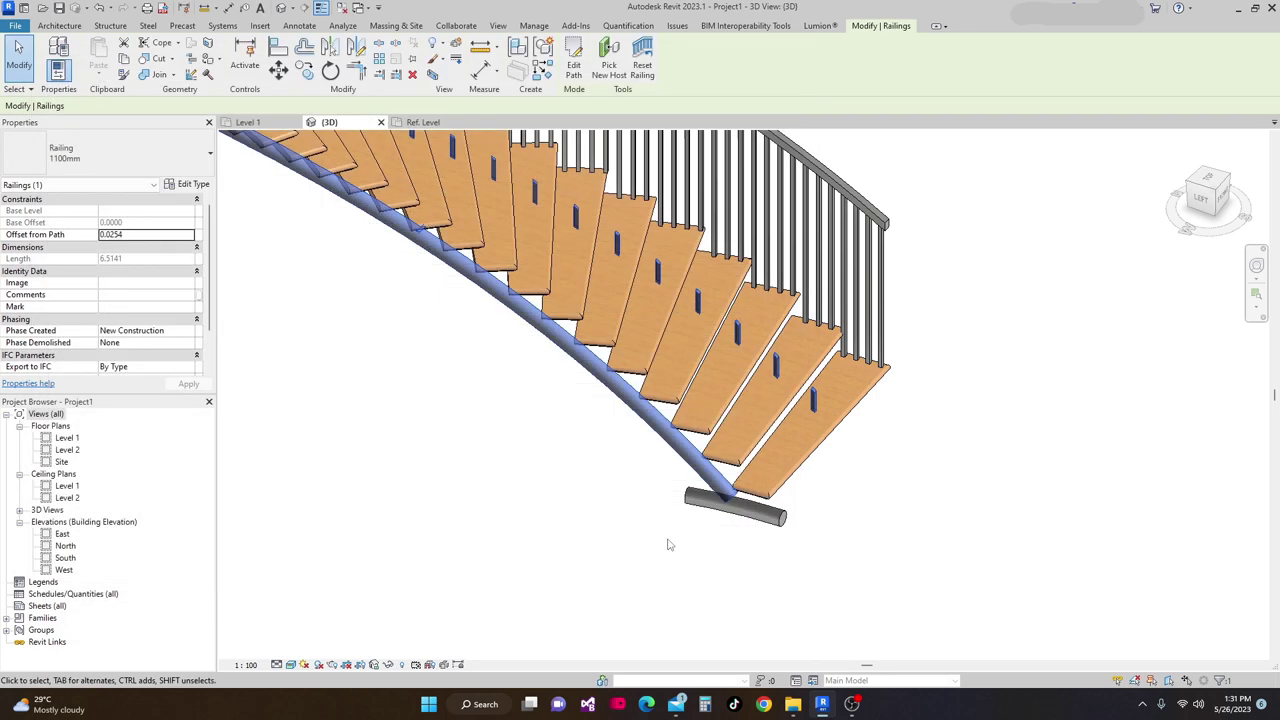
middle_drag(733, 530, 613, 523)
click(613, 512)
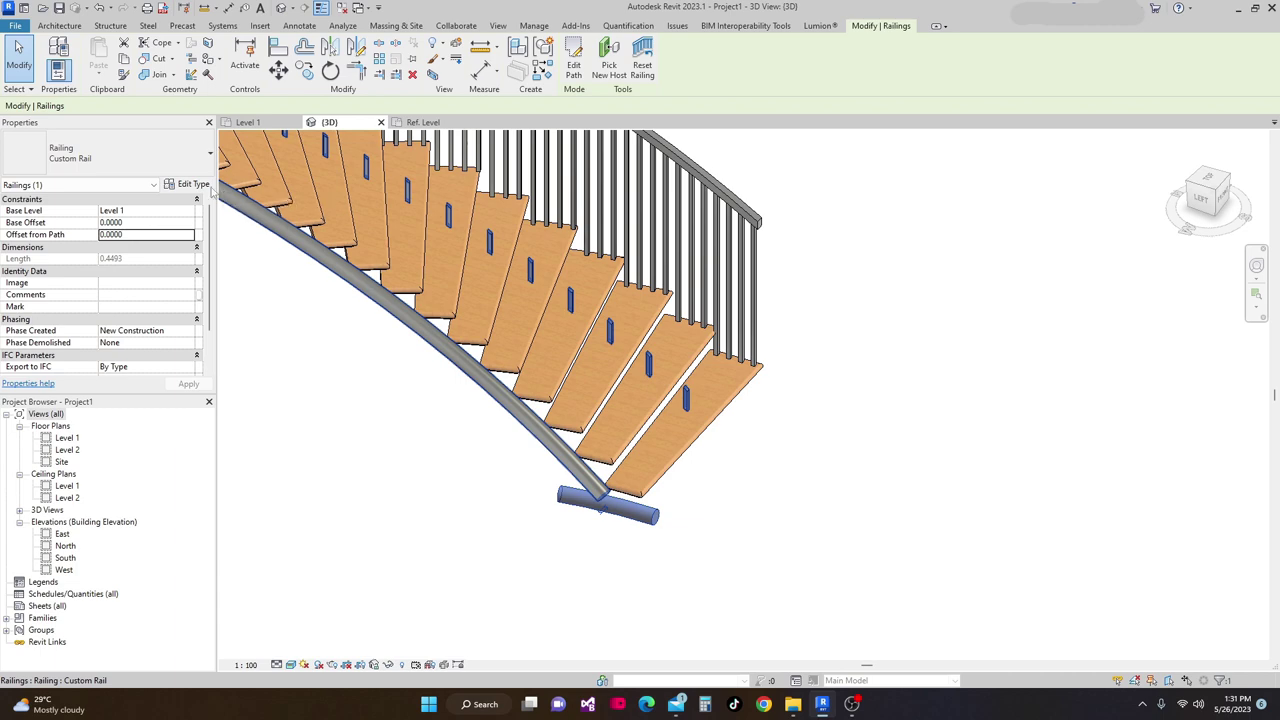
shift+middle_drag(483, 337, 700, 512)
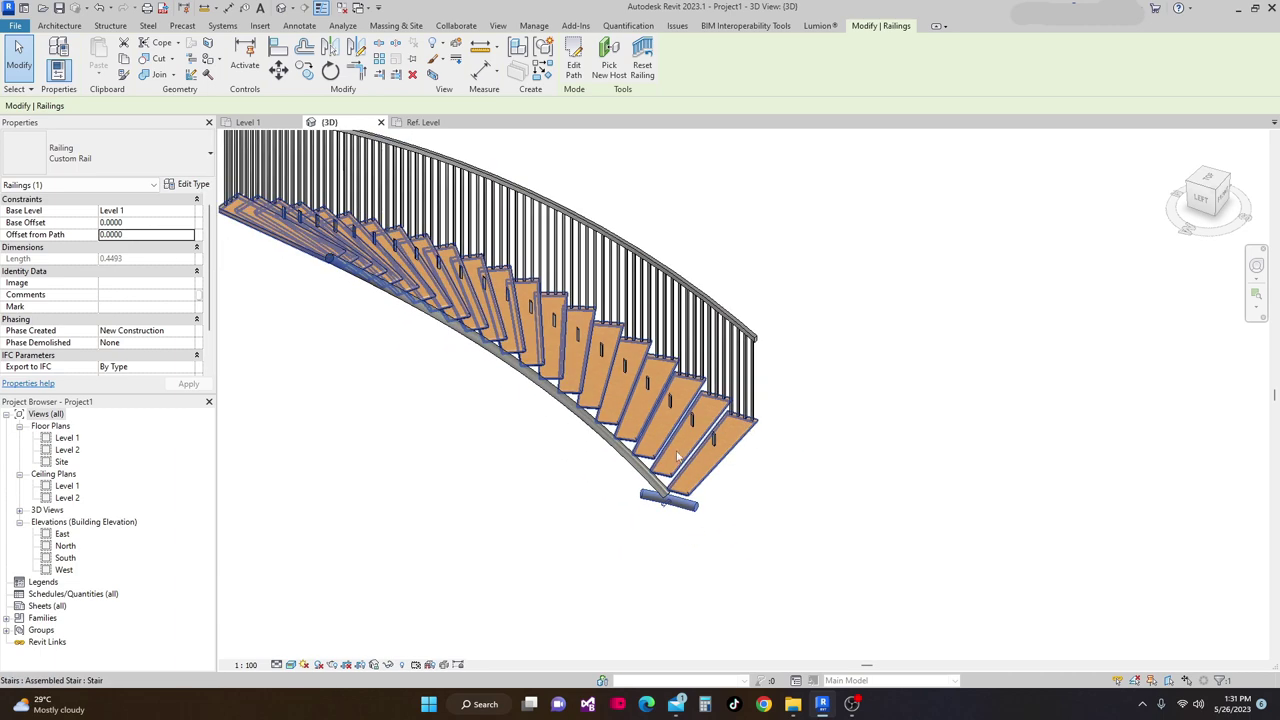
key(Escape)
click(689, 511)
key(Escape)
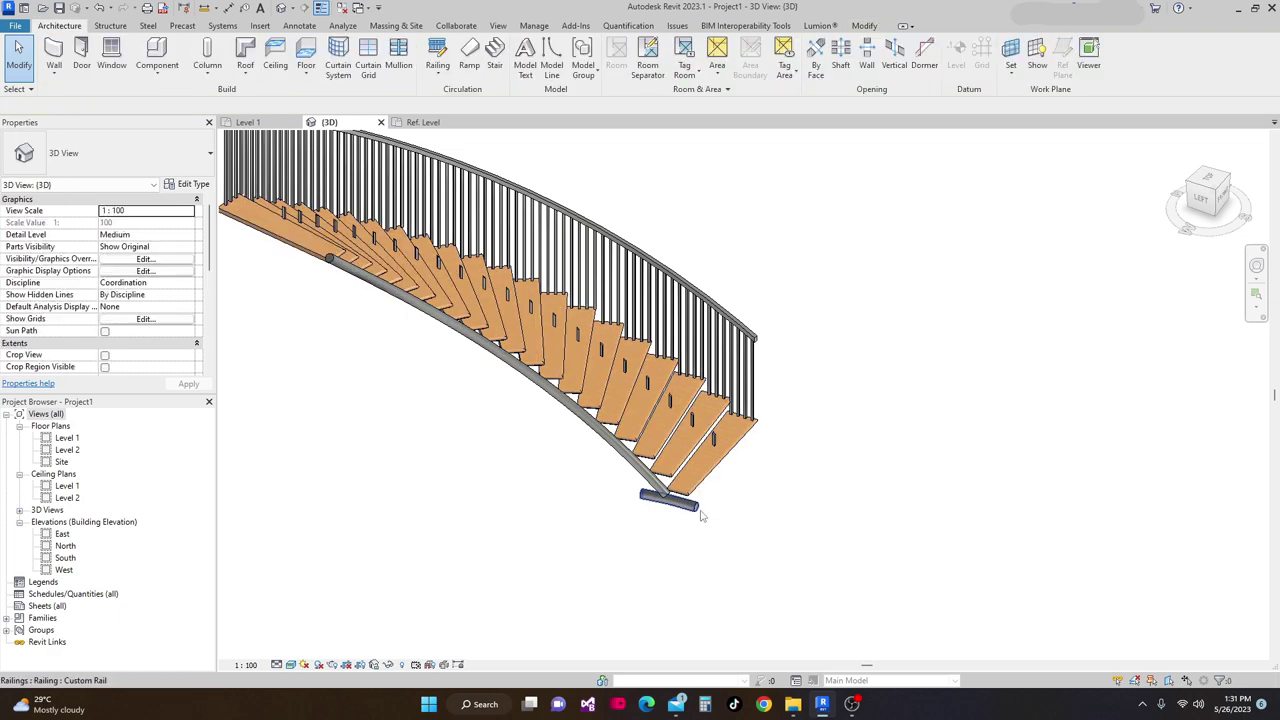
click(695, 509)
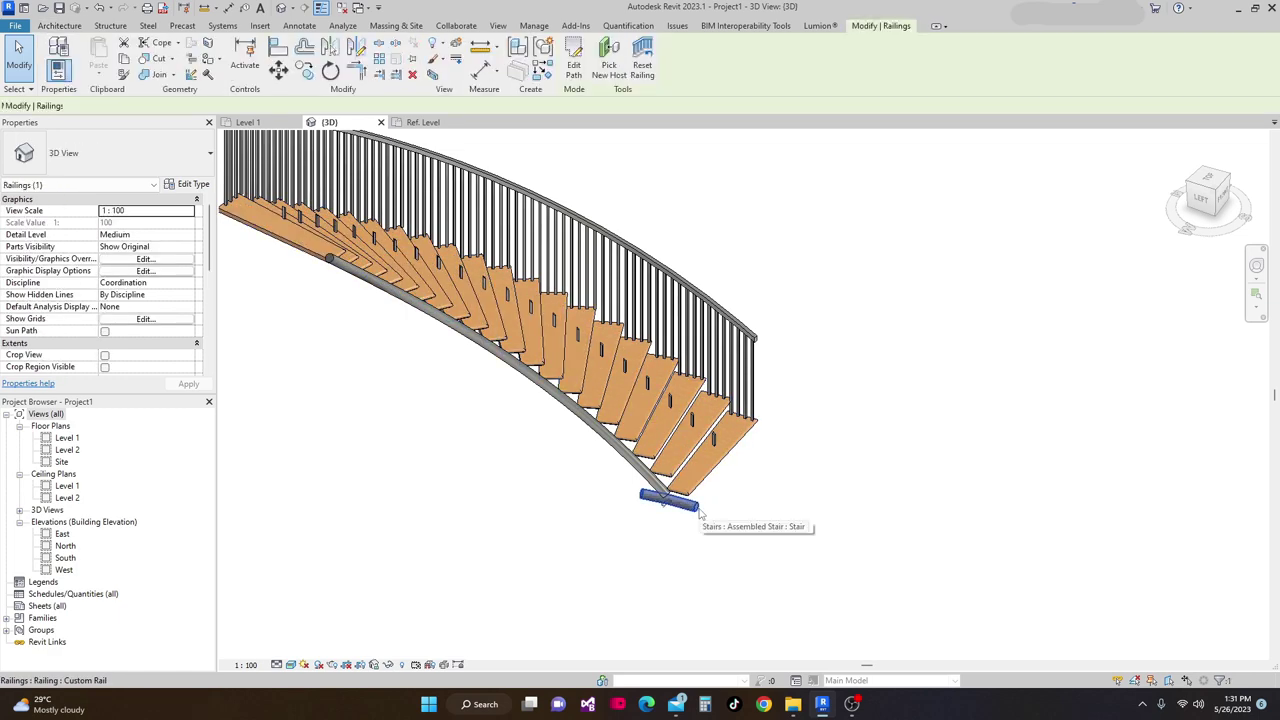
- Switch the long handrail's type to Custom Railing 2
click(553, 418)
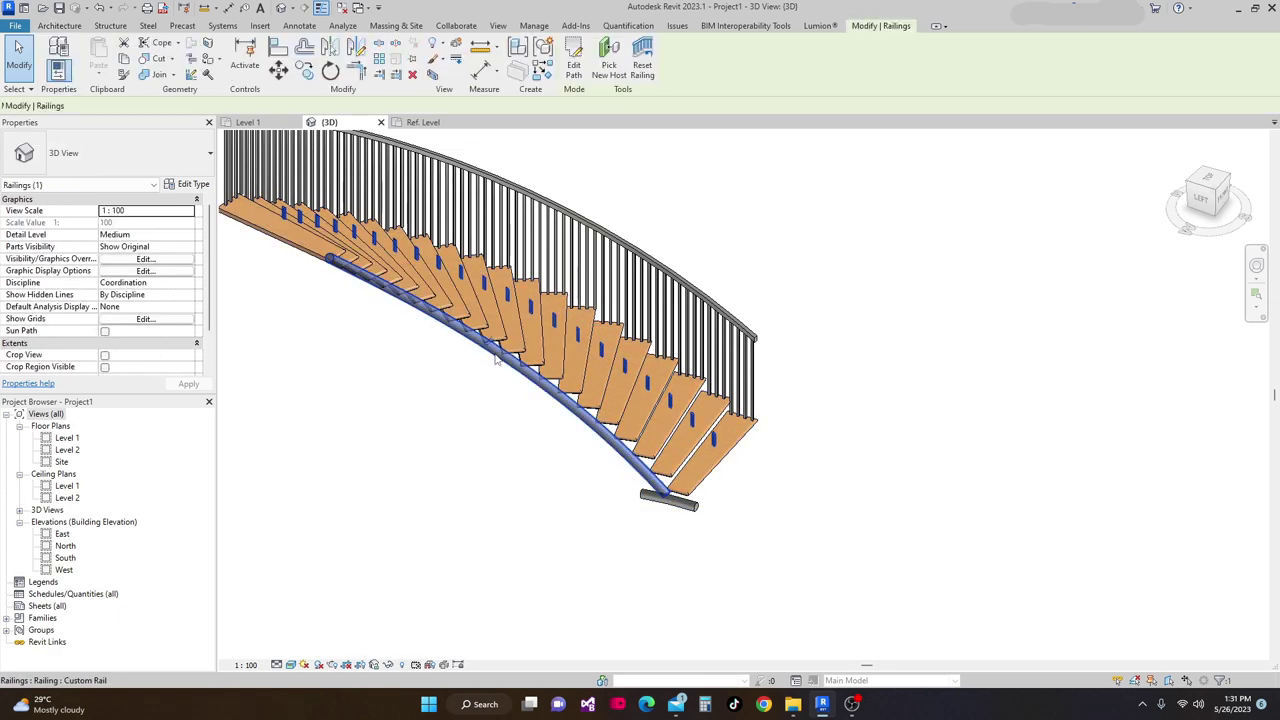
click(188, 186)
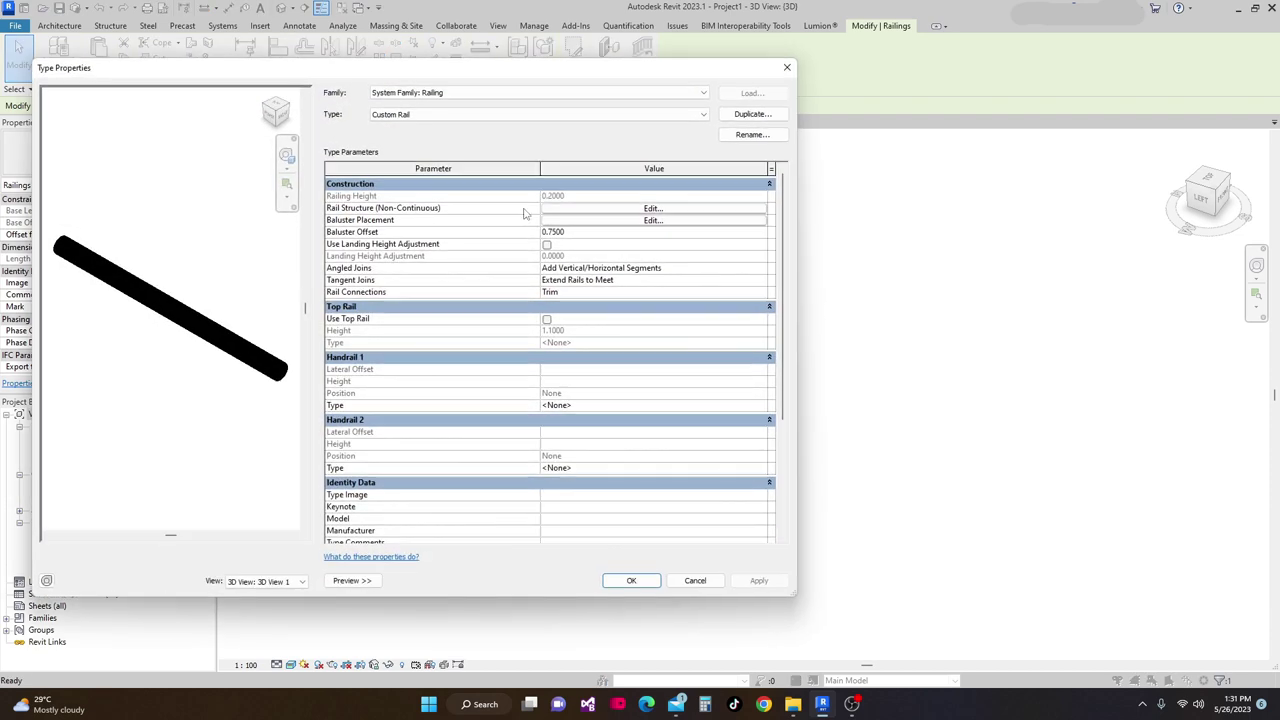
click(700, 116)
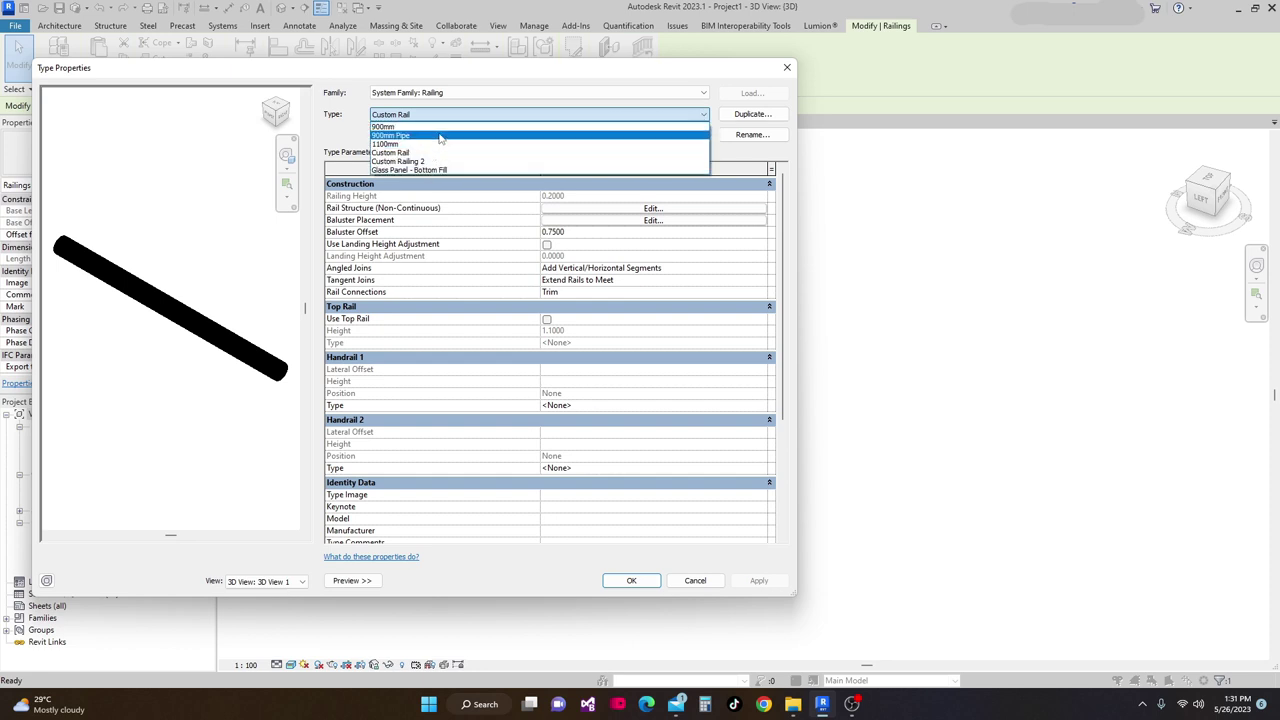
click(481, 166)
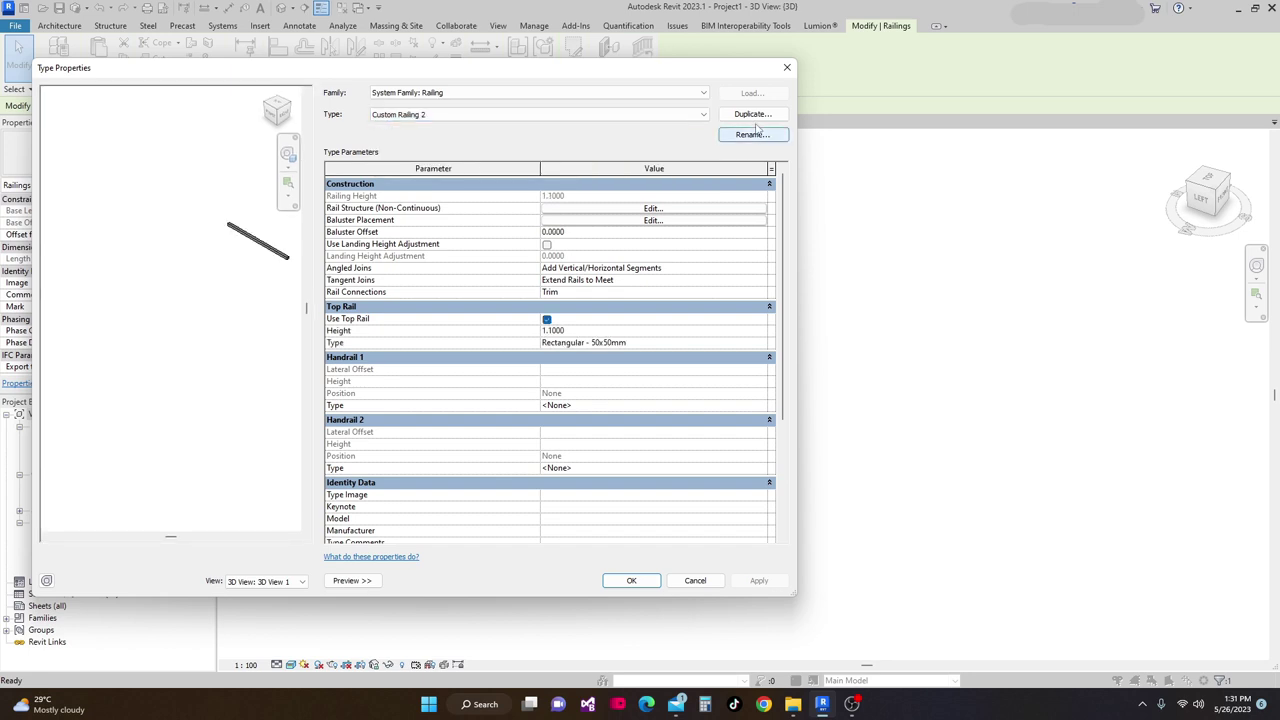
- Duplicate Custom Railing 2 as a new type named 'Lsft Side Custom rail'
click(752, 113)
click(701, 212)
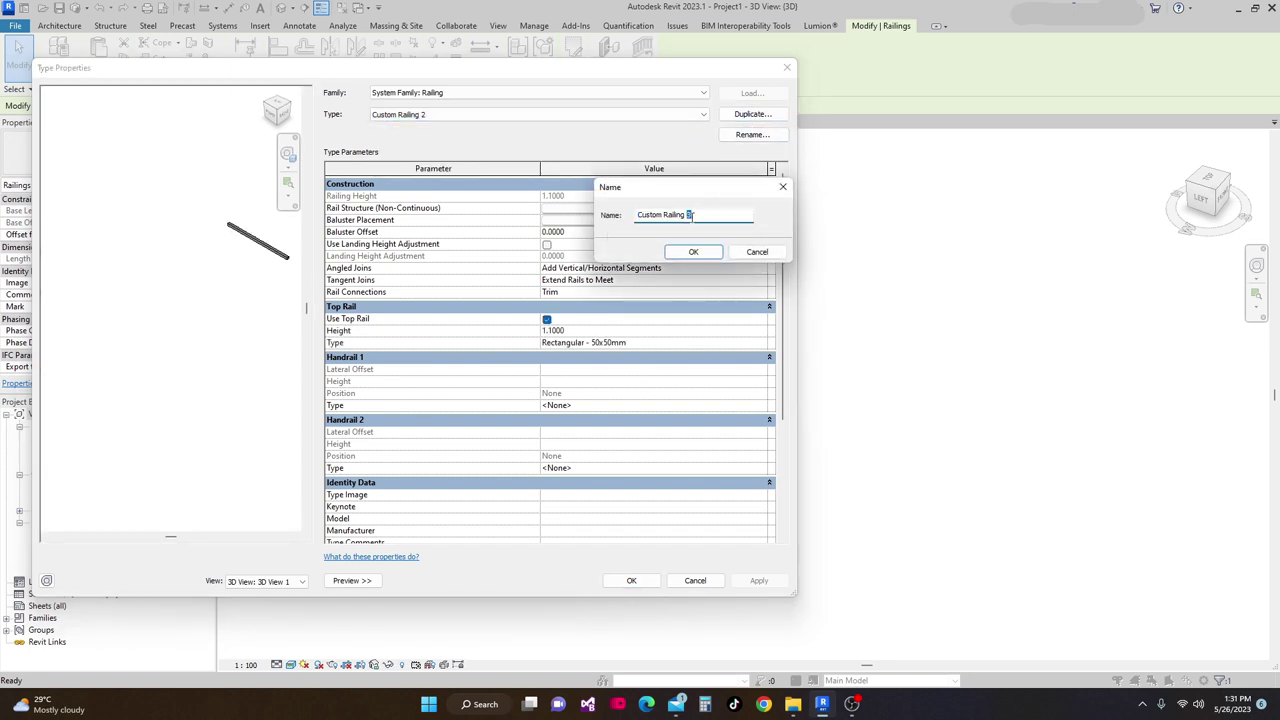
drag(698, 215, 562, 216)
text(R)
key(BackSpace)
text(Lo)
click(668, 254)
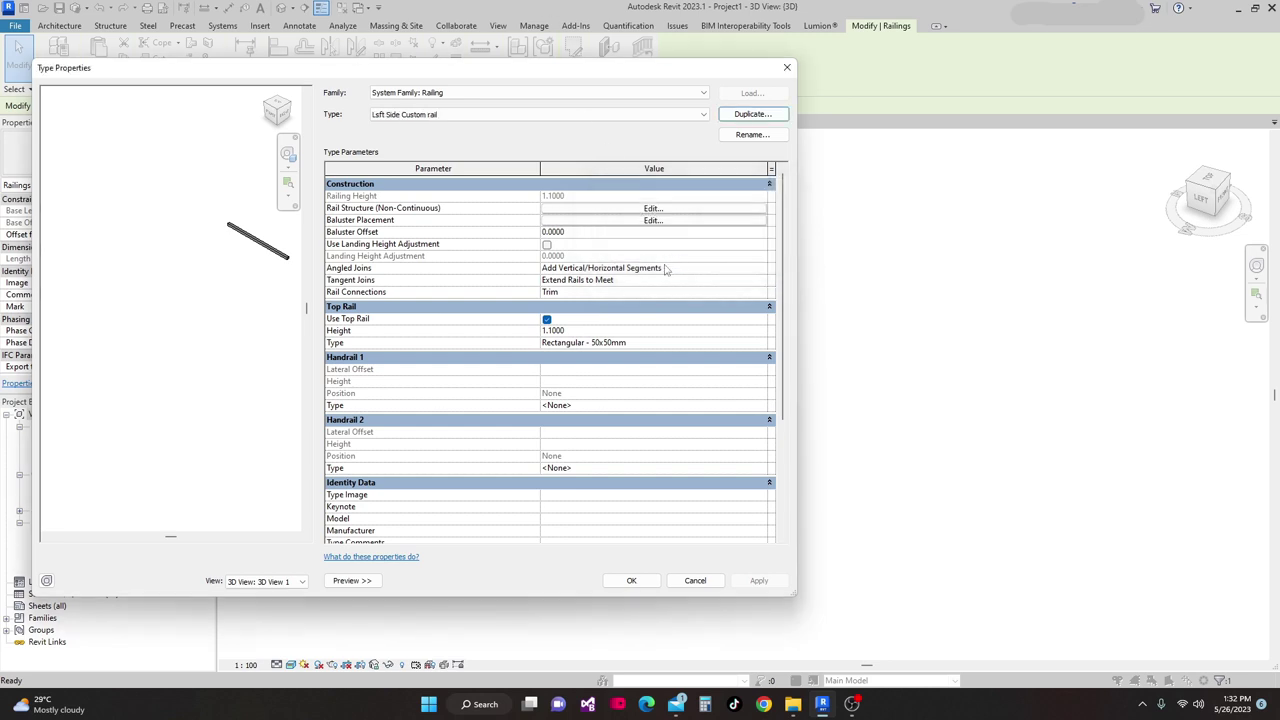
click(652, 208)
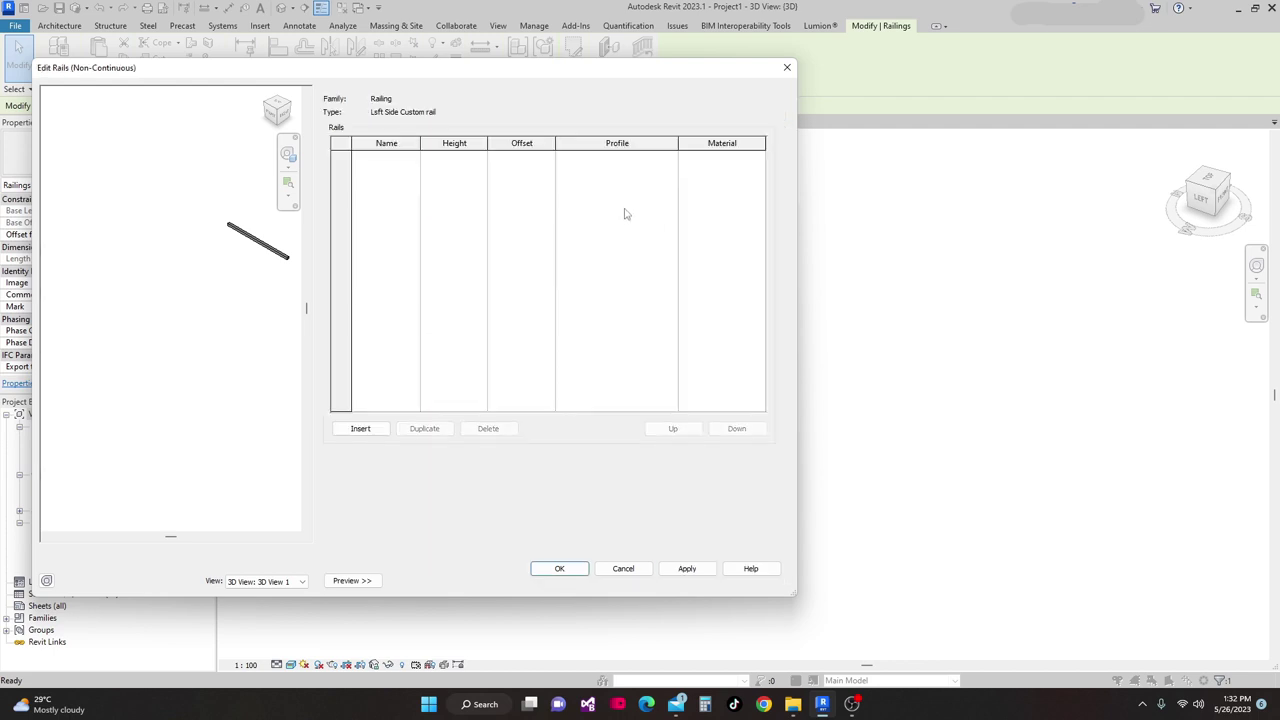
- Add Rail 1 to the rail structure at height 0.2 with offset -0.15
click(370, 428)
click(411, 158)
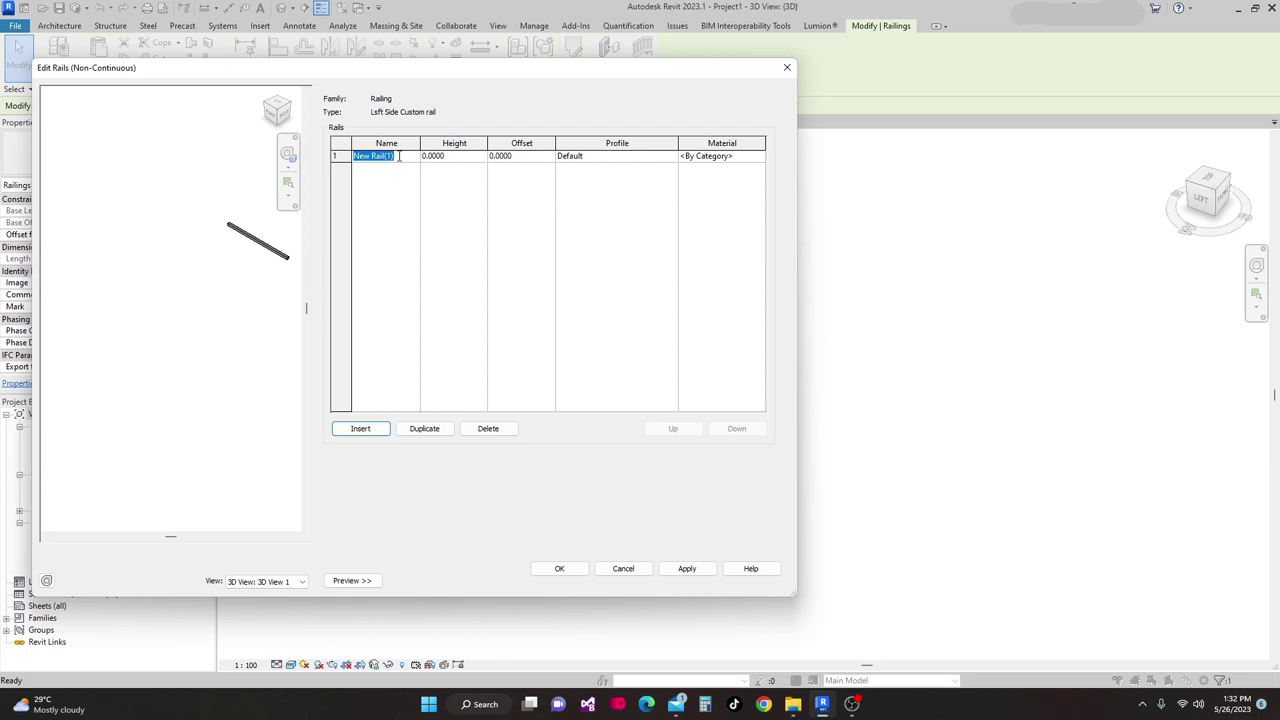
text(Rail 1)
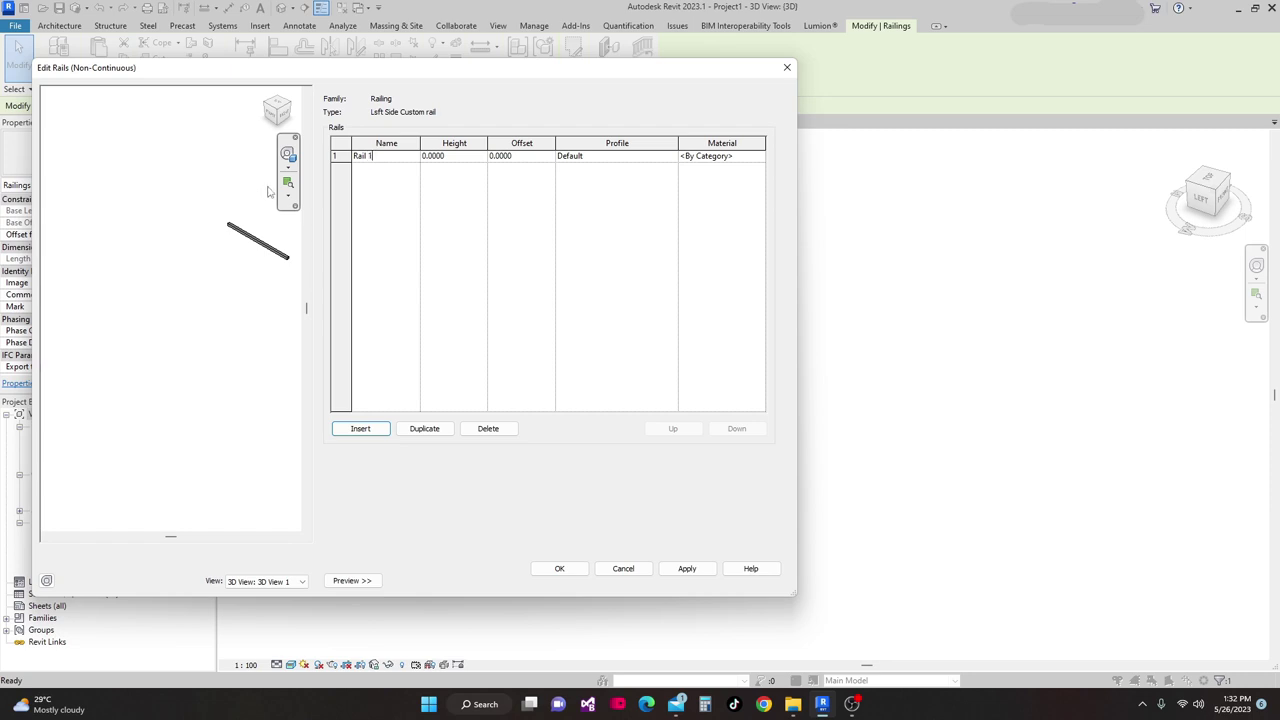
click(476, 159)
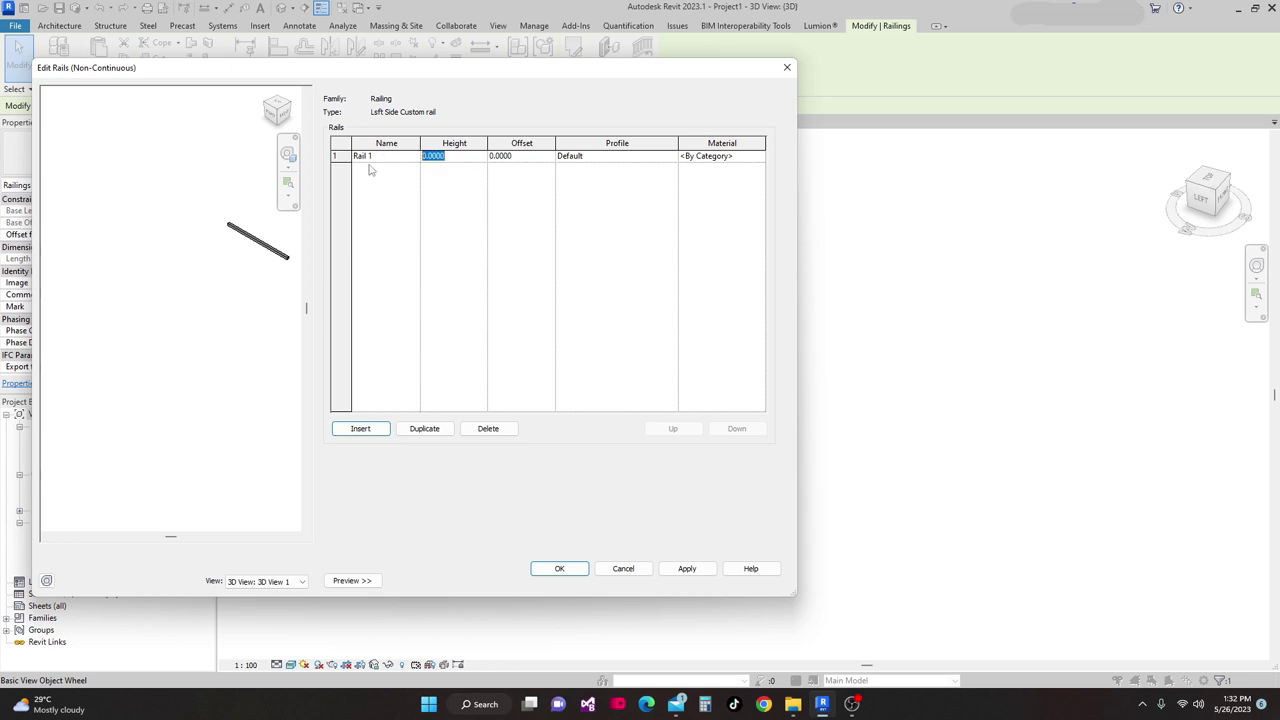
text(.20)
click(533, 156)
text(-)
- Give Rail 1 the PRF_Custom Handrail profile and Stainless Steel material, then apply
click(676, 158)
click(722, 224)
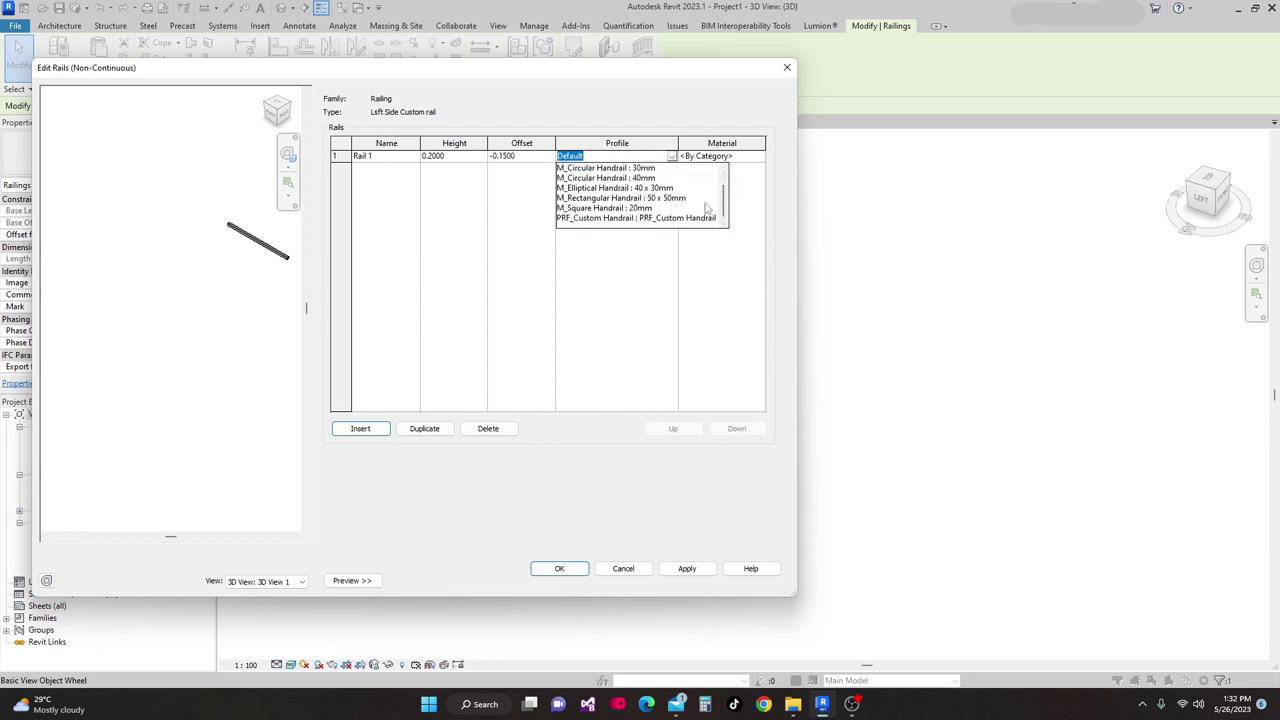
click(649, 218)
click(752, 157)
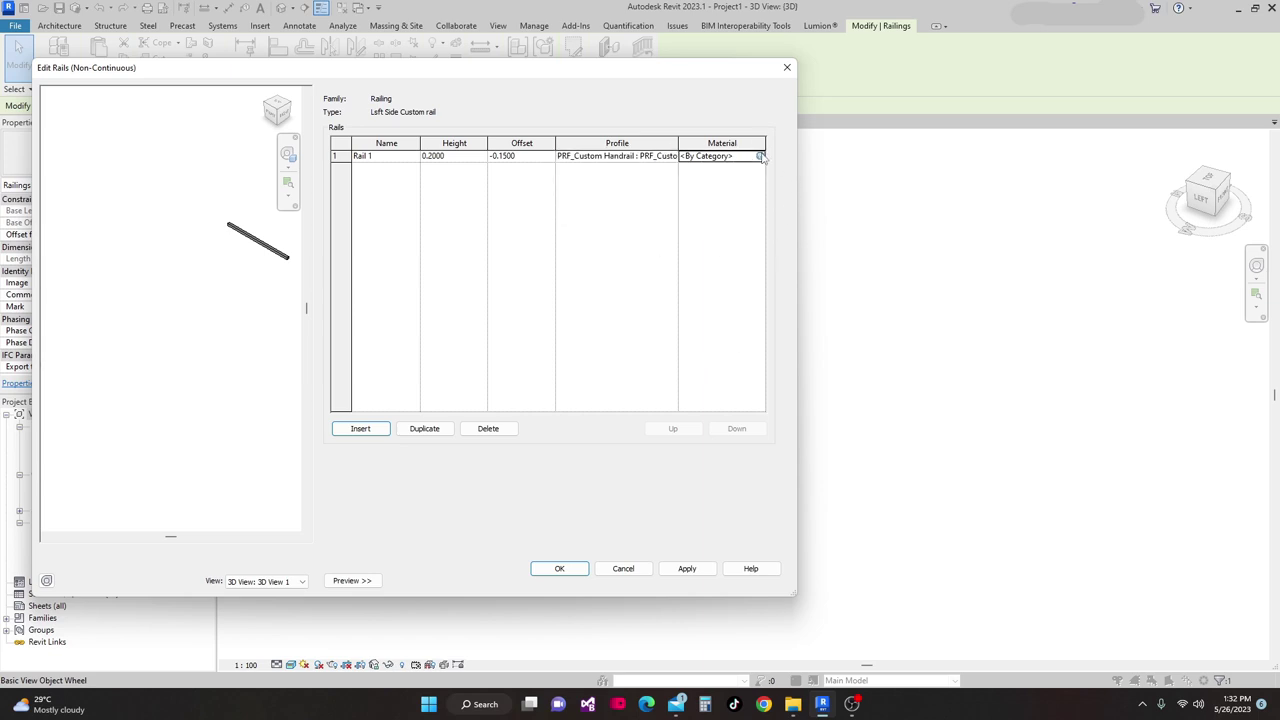
click(759, 157)
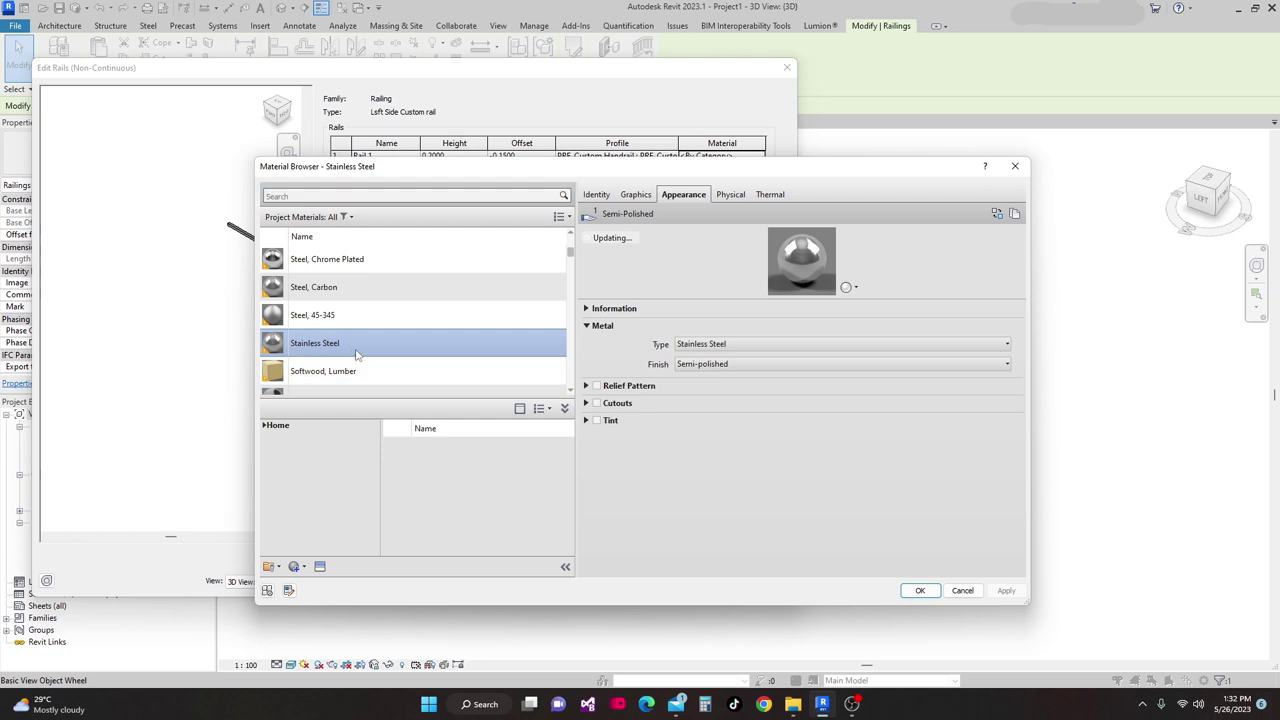
click(920, 591)
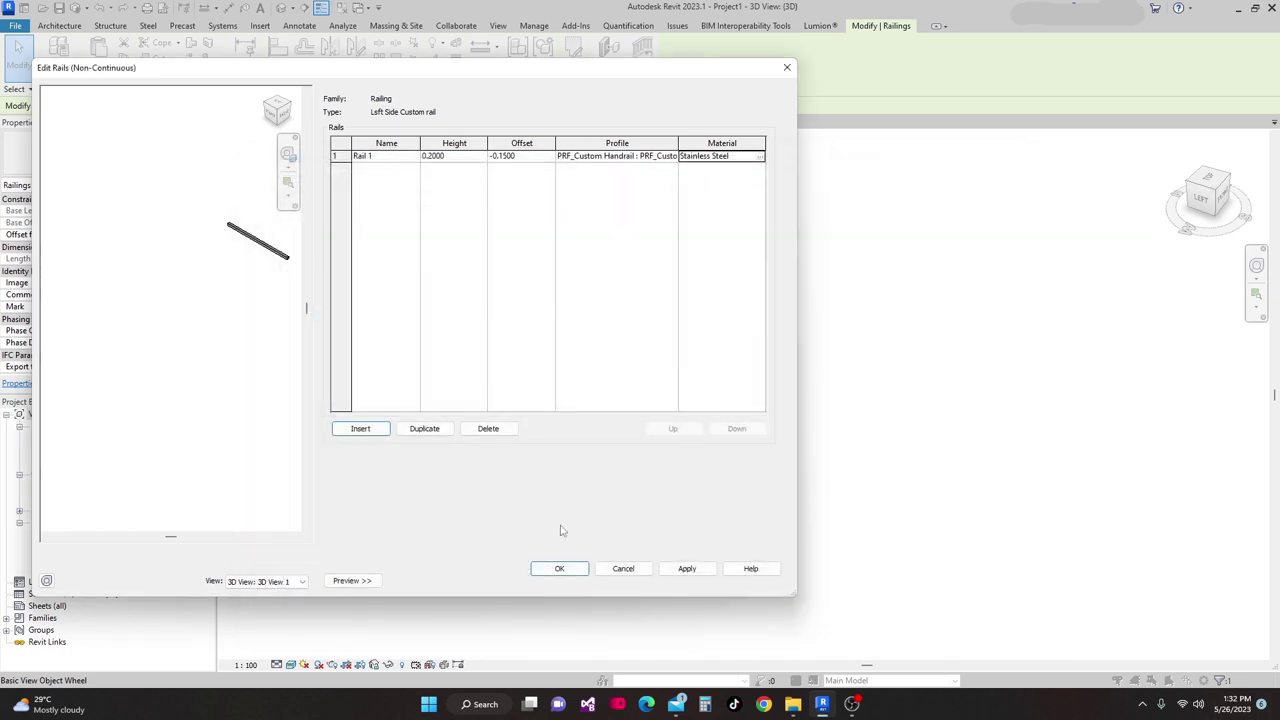
click(686, 570)
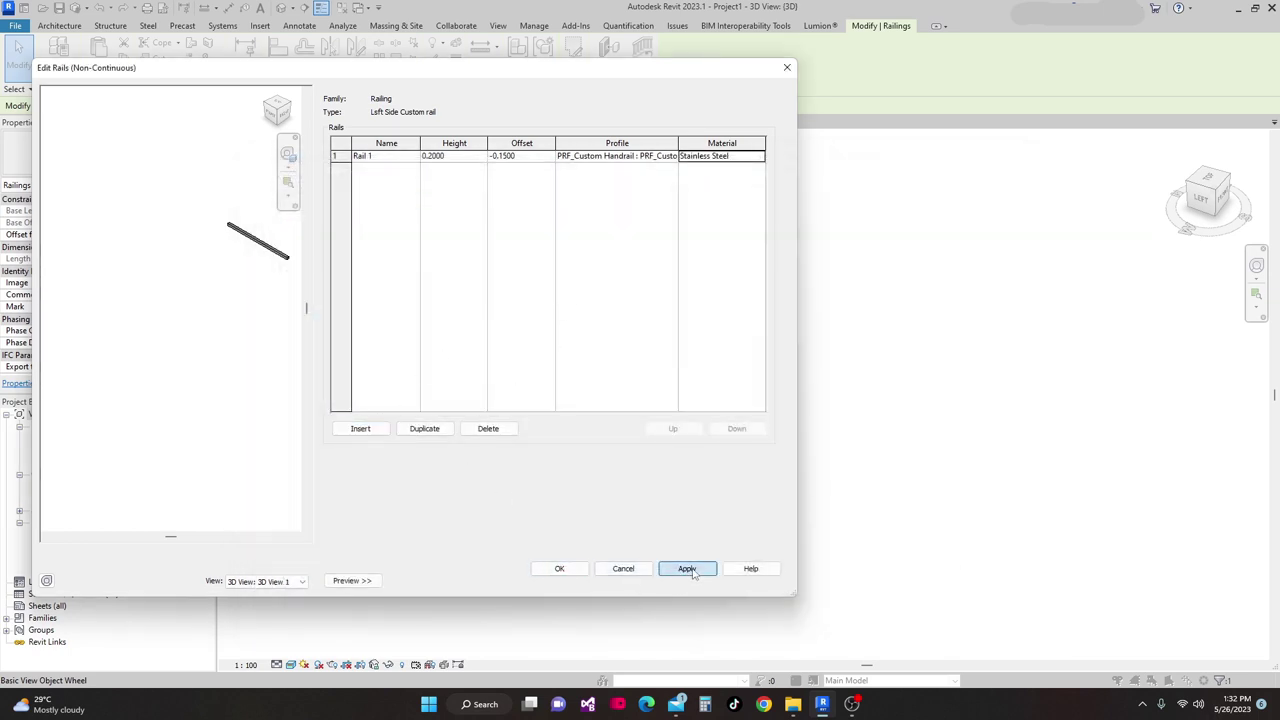
click(560, 569)
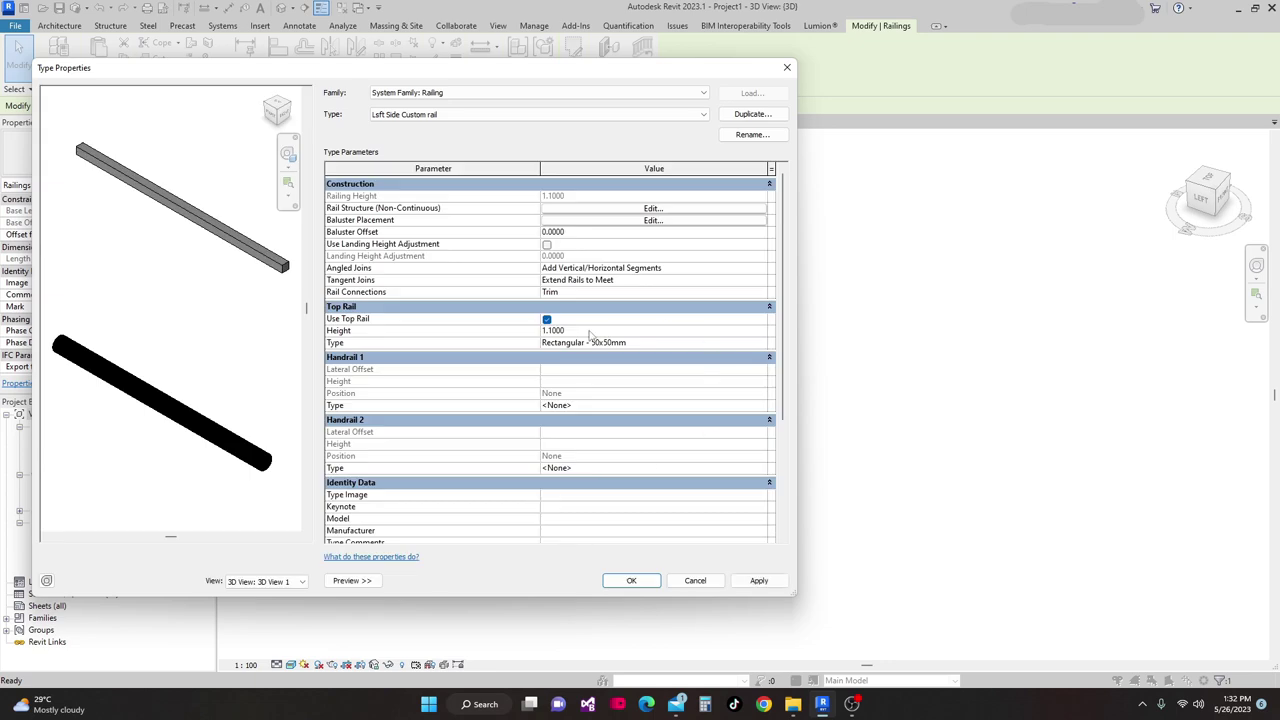
click(546, 319)
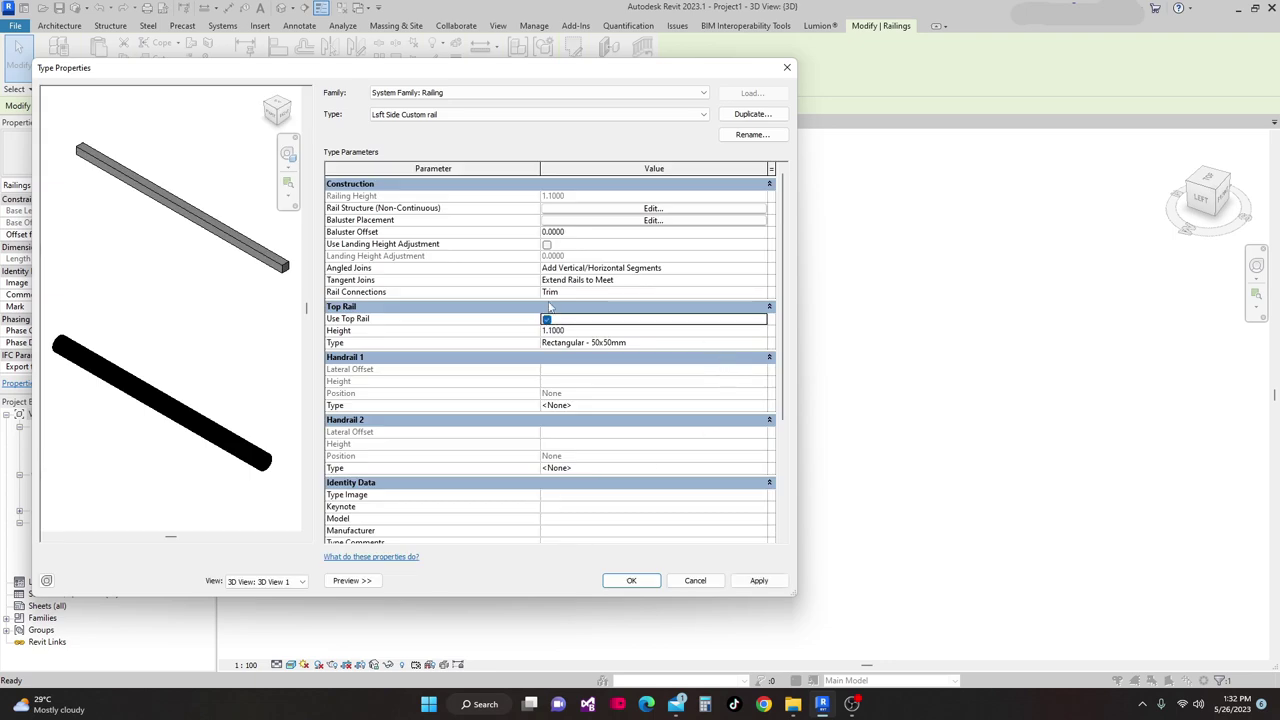
- Turn off Use Top Rail, set the baluster offset to 0.75, and apply the type changes
click(546, 319)
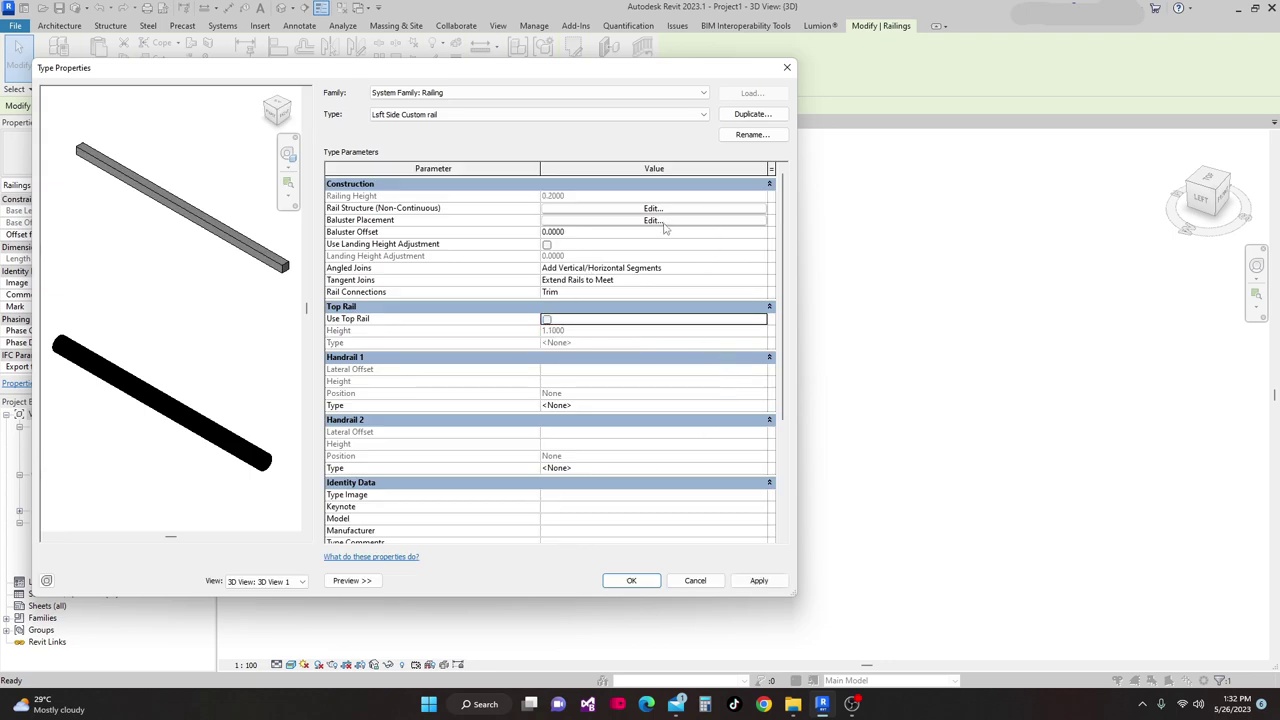
click(652, 220)
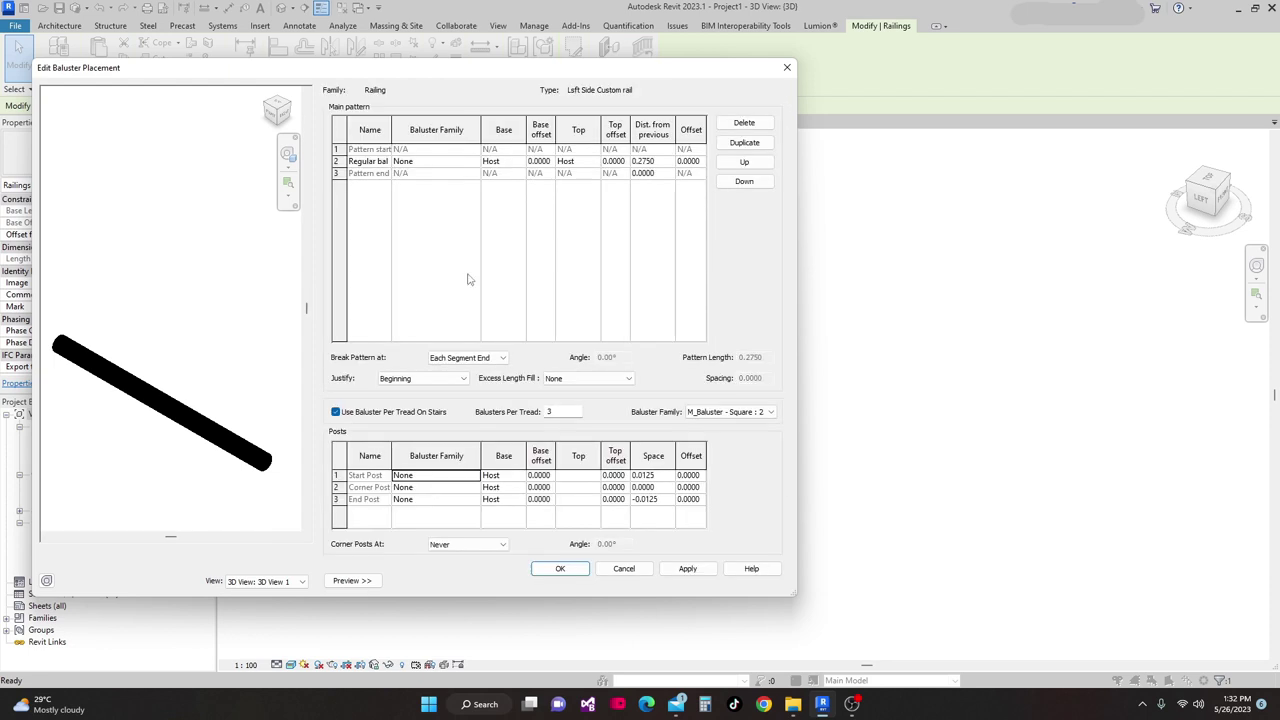
double_click(559, 411)
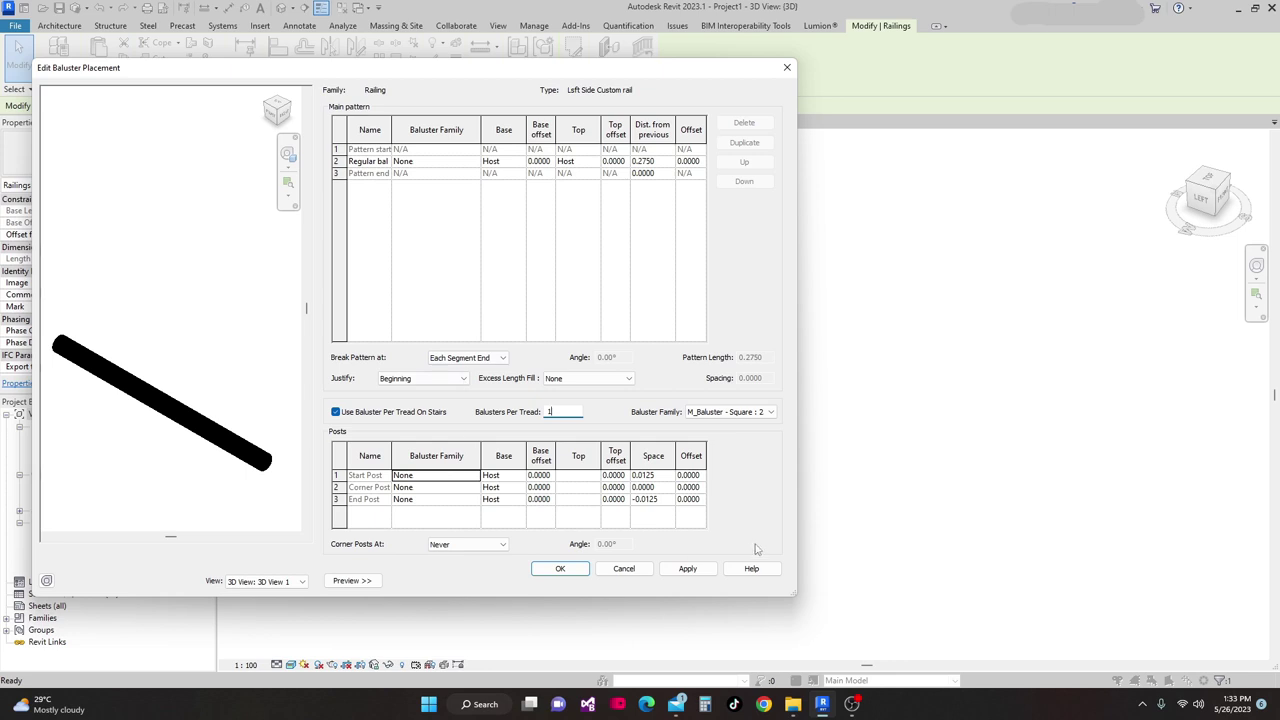
click(561, 569)
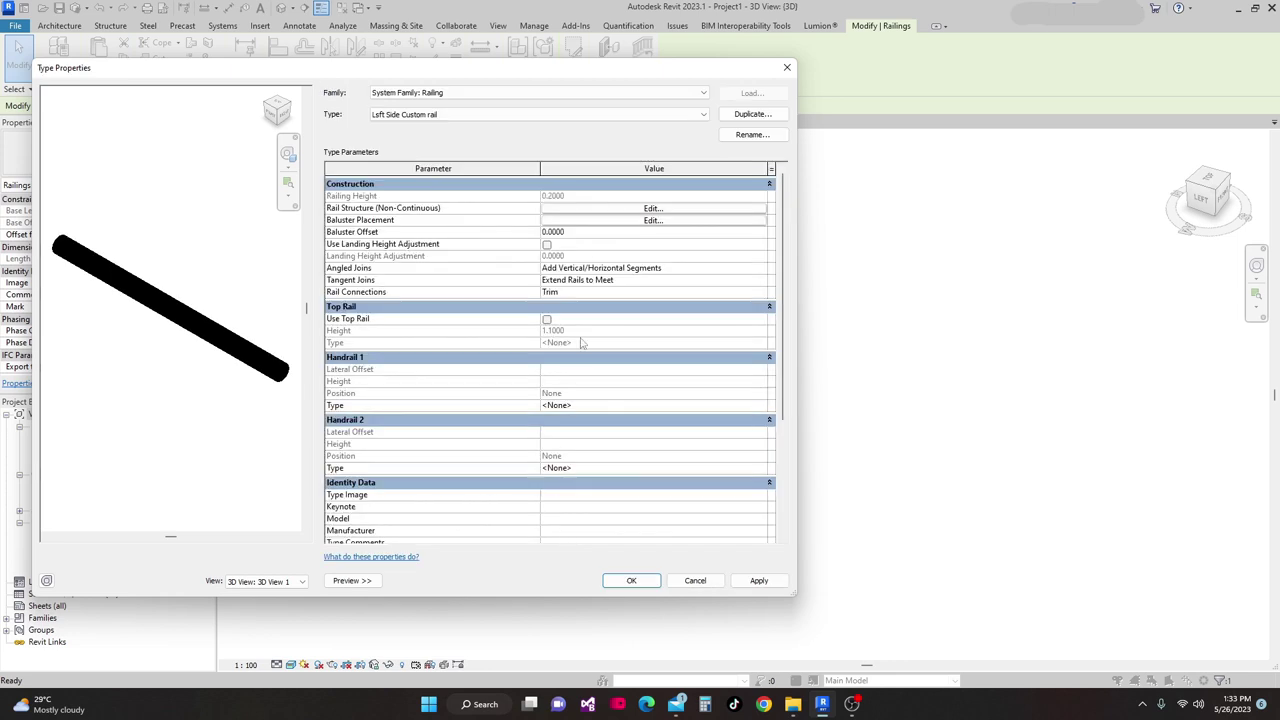
click(590, 233)
text(.75)
click(759, 580)
click(640, 581)
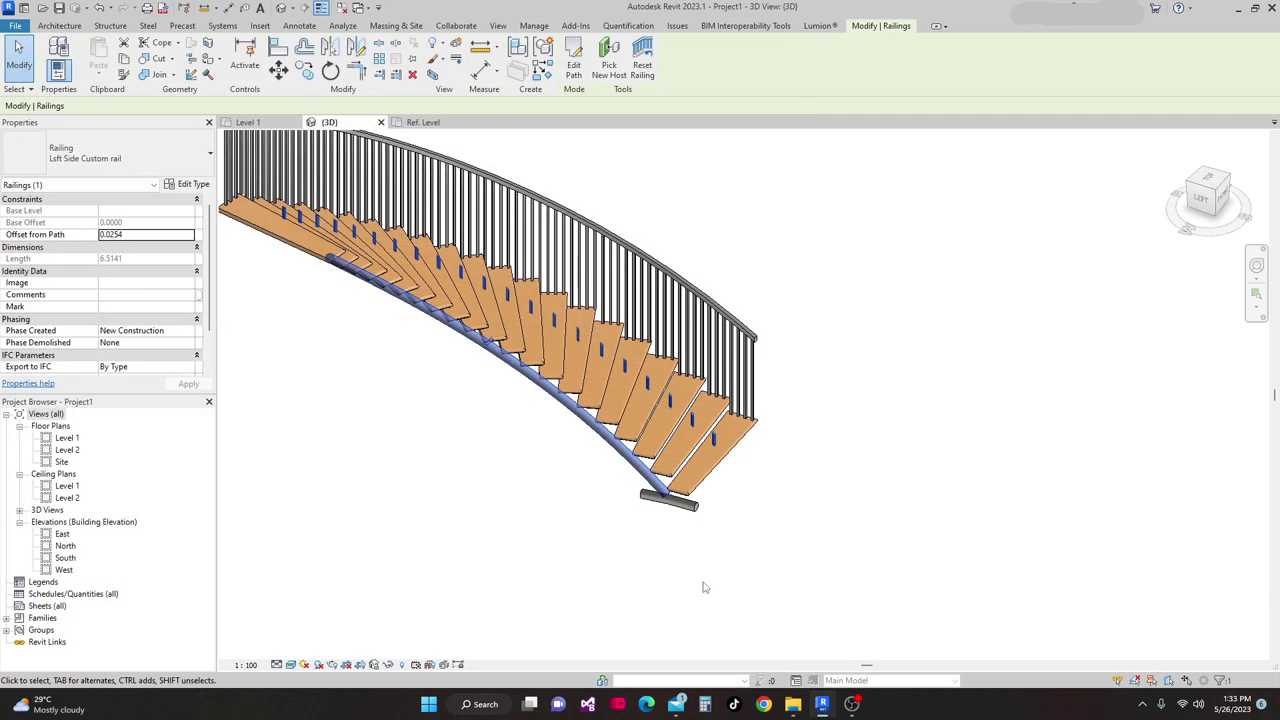
- Orbit to a front view, zoom to the stair's foot, and select the short bottom rail extension
click(773, 506)
shift+middle_drag(773, 506, 800, 560)
scroll(524, 453, up, 3)
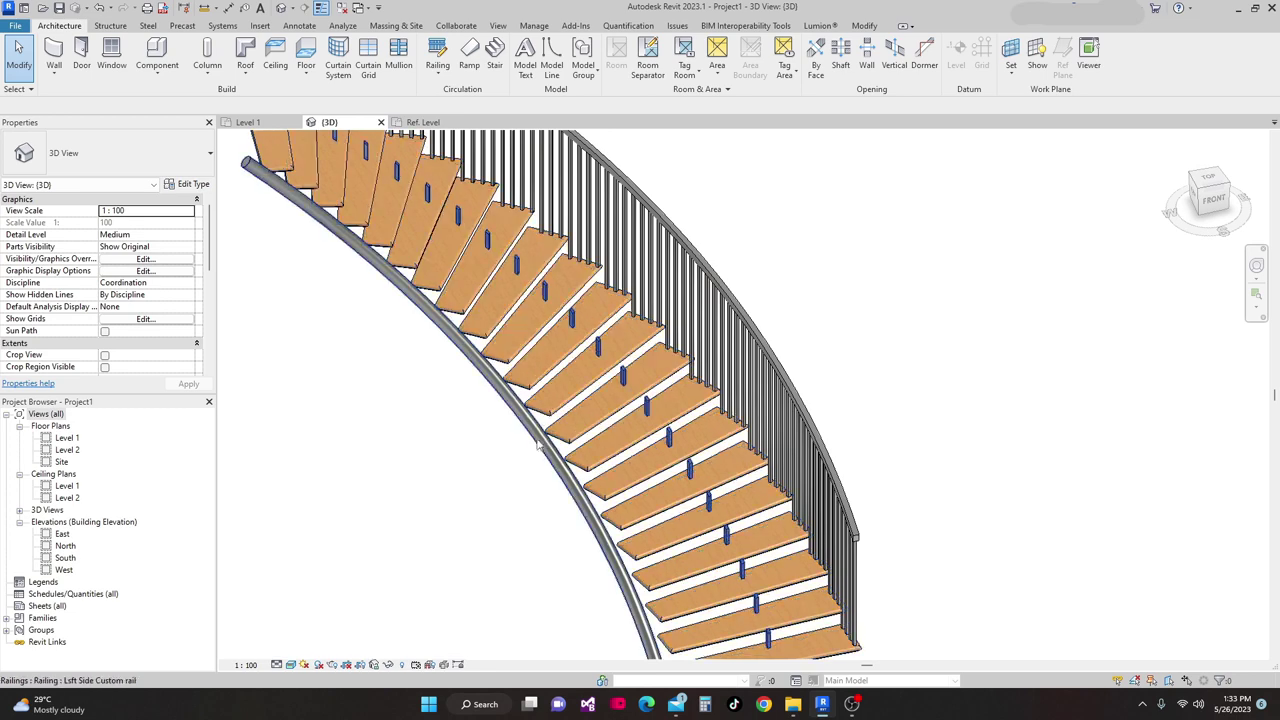
click(535, 448)
mouse_move(535, 448)
middle_down()
mouse_move(566, 451)
mouse_move(534, 431)
mouse_move(532, 453)
middle_up()
click(760, 612)
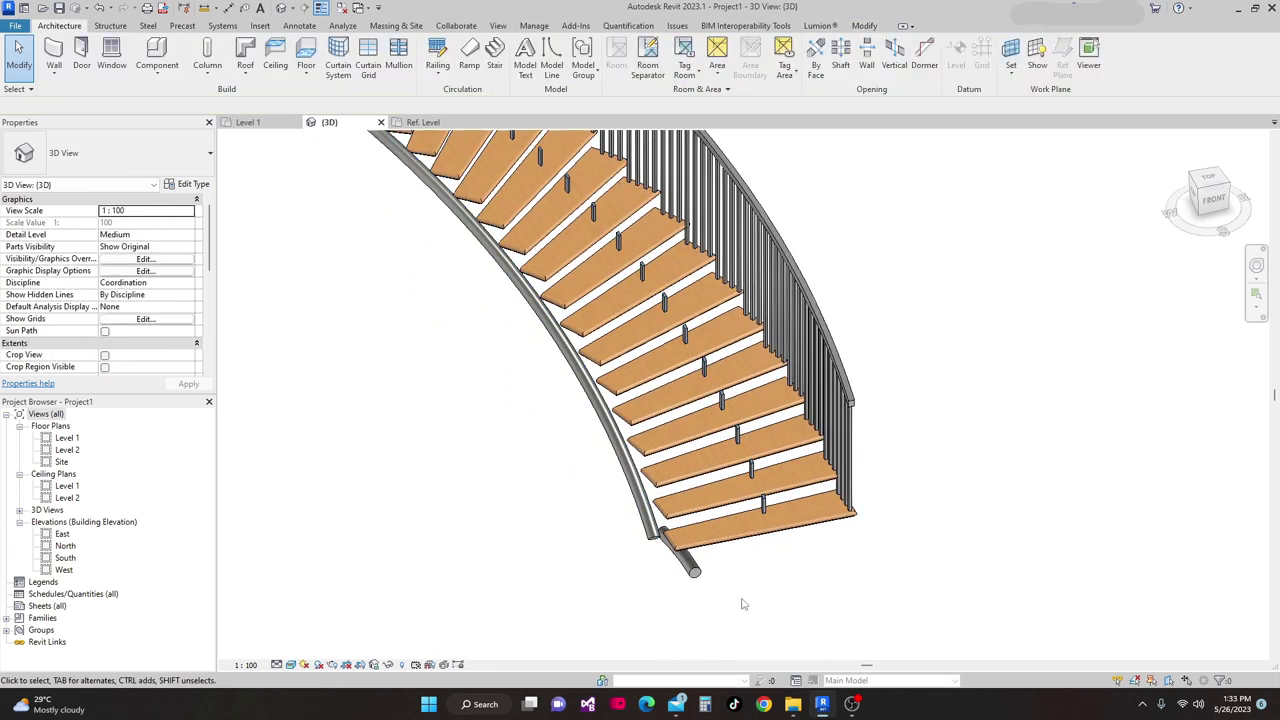
click(690, 576)
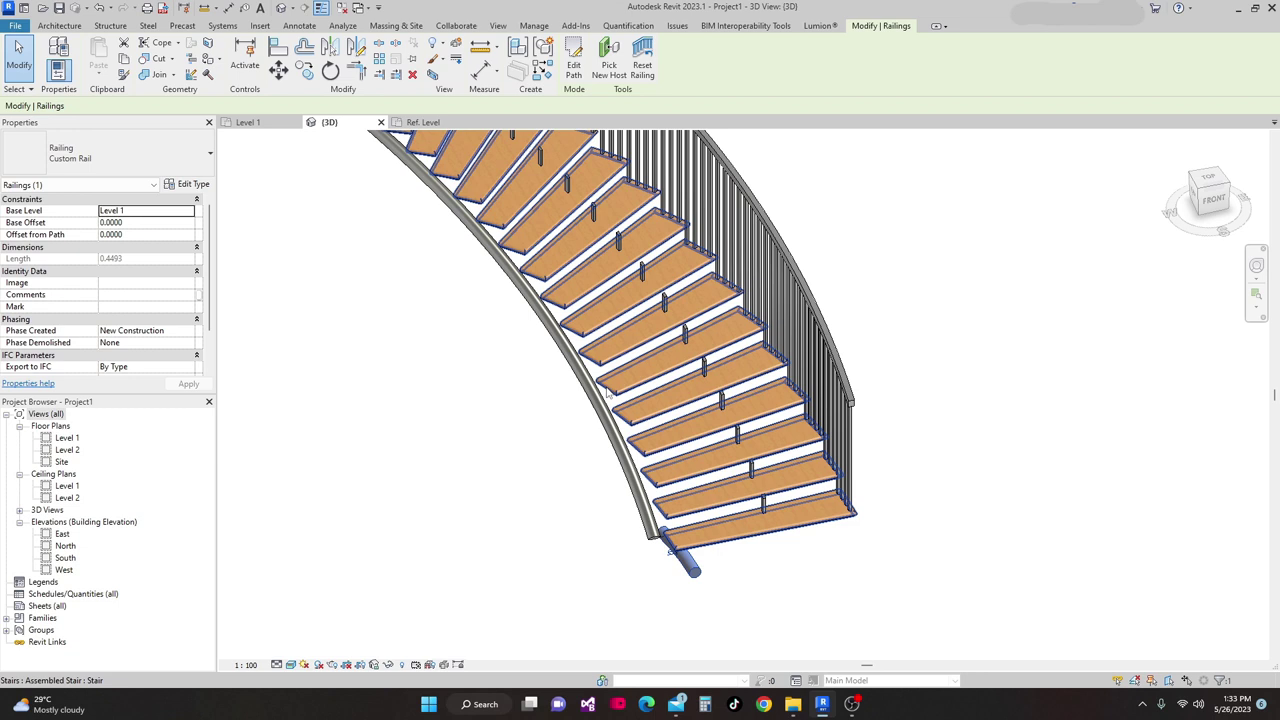
click(193, 185)
click(648, 209)
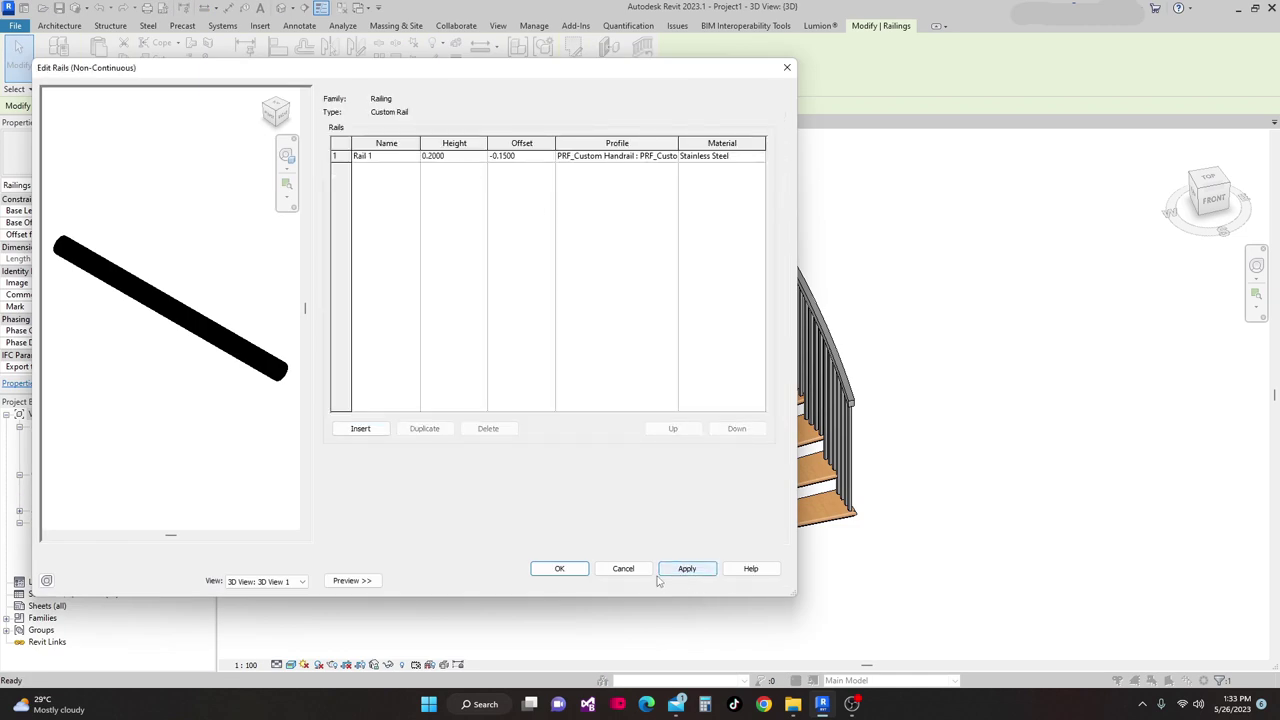
click(559, 569)
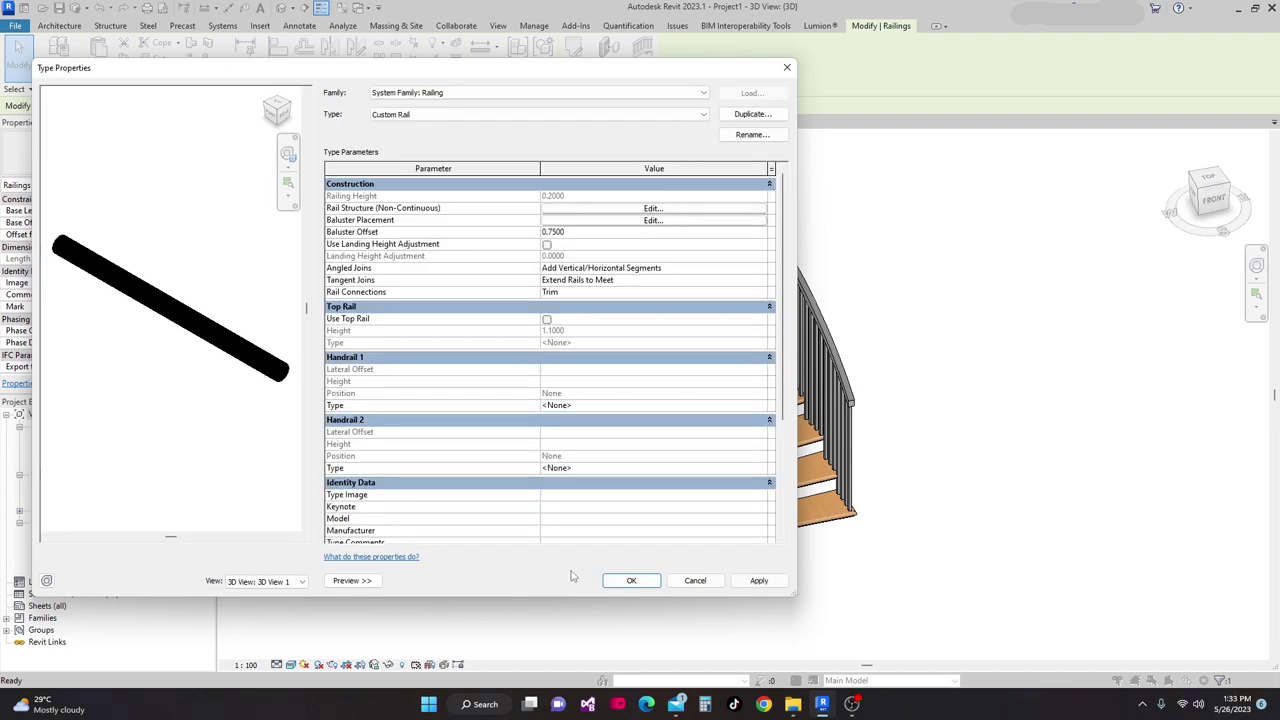
click(652, 208)
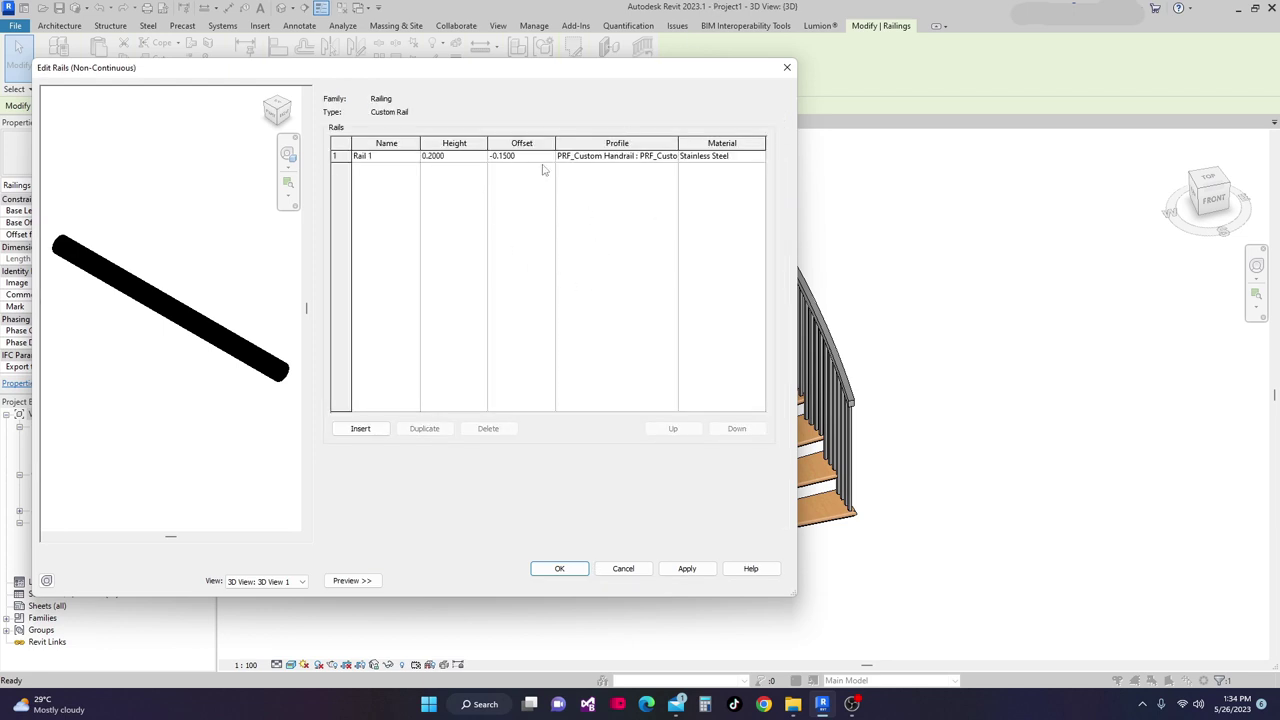
click(559, 569)
click(759, 580)
click(632, 580)
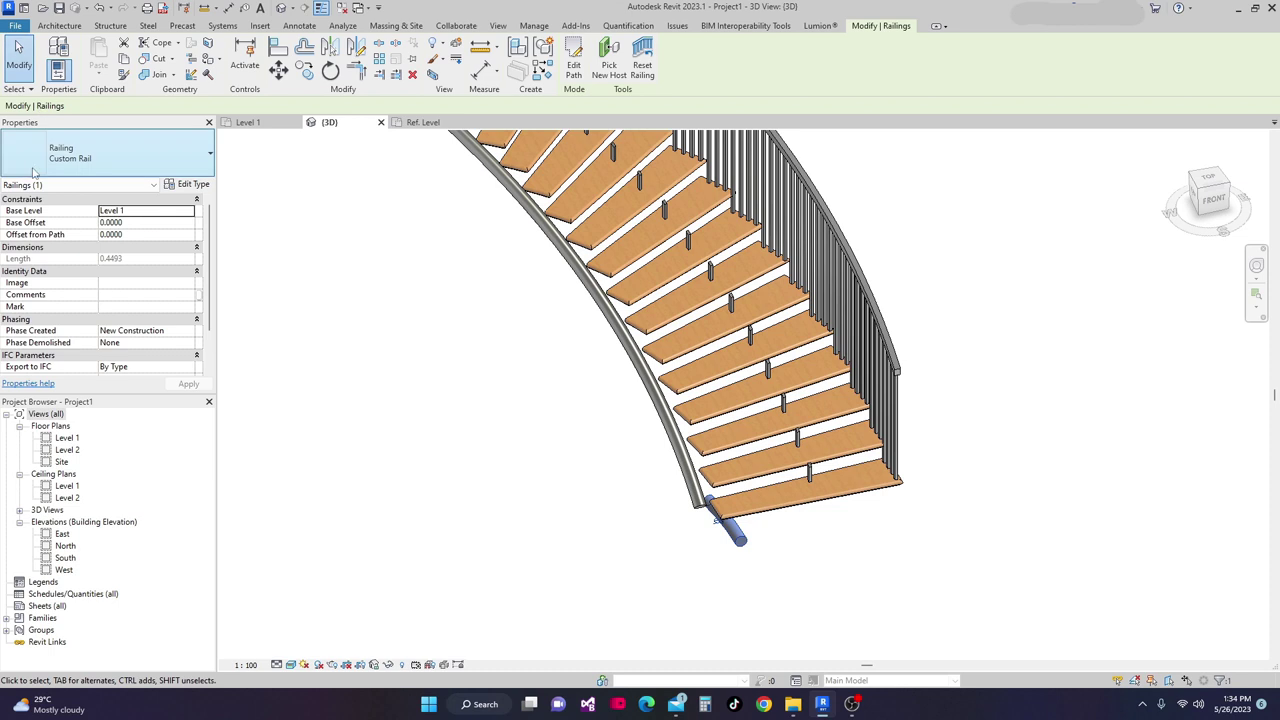
- Check the stair's base in the Level 1 plan, then return to the 3D view
click(247, 122)
scroll(611, 366, down, 1)
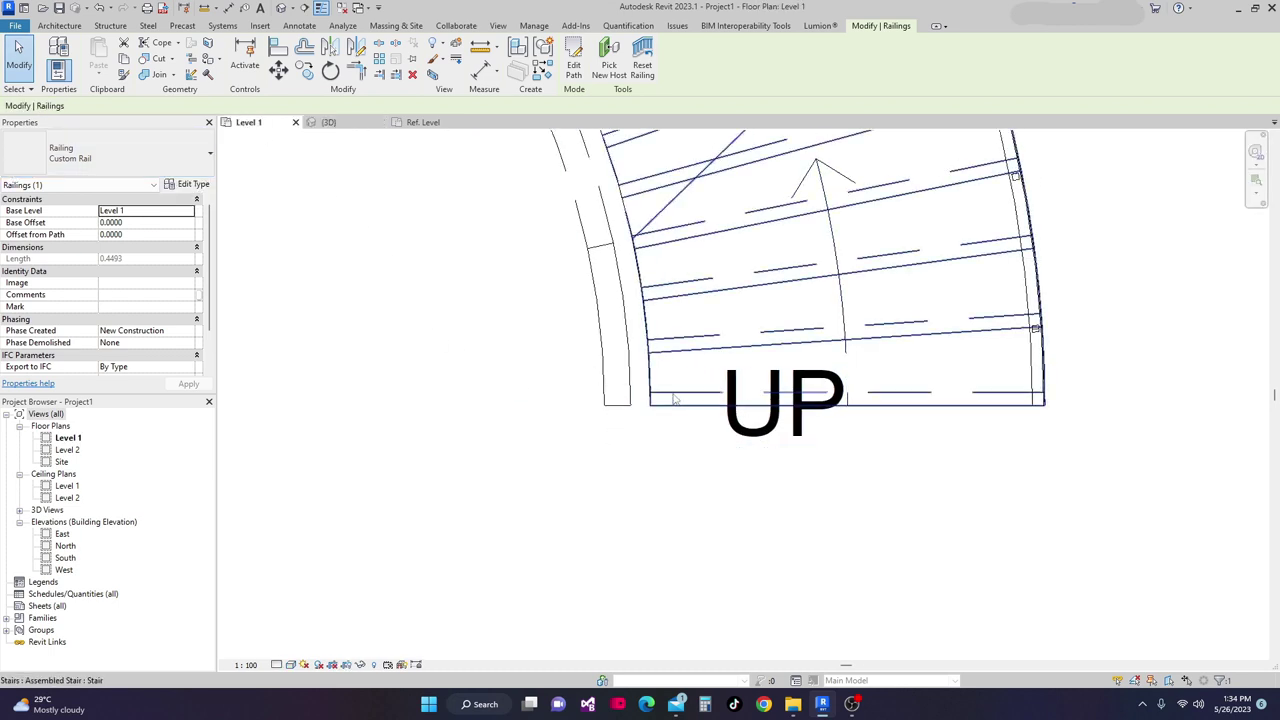
scroll(655, 340, up, 1)
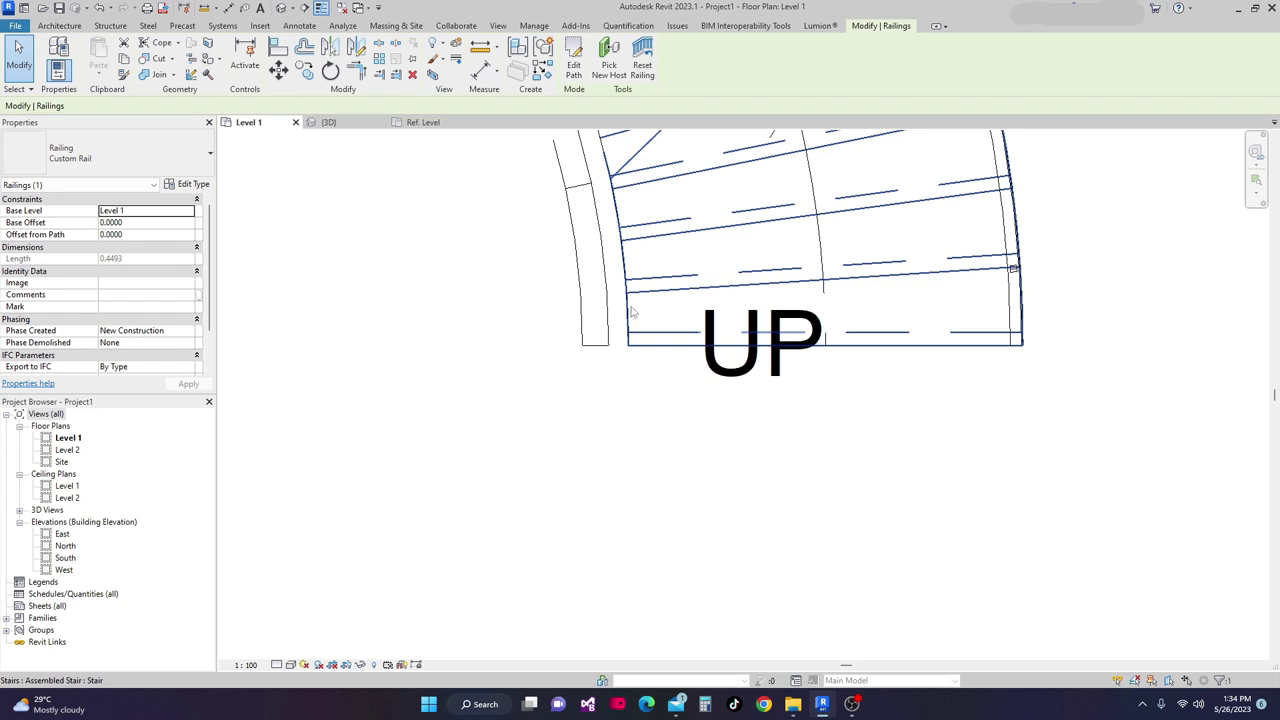
middle_drag(623, 317, 630, 350)
click(330, 122)
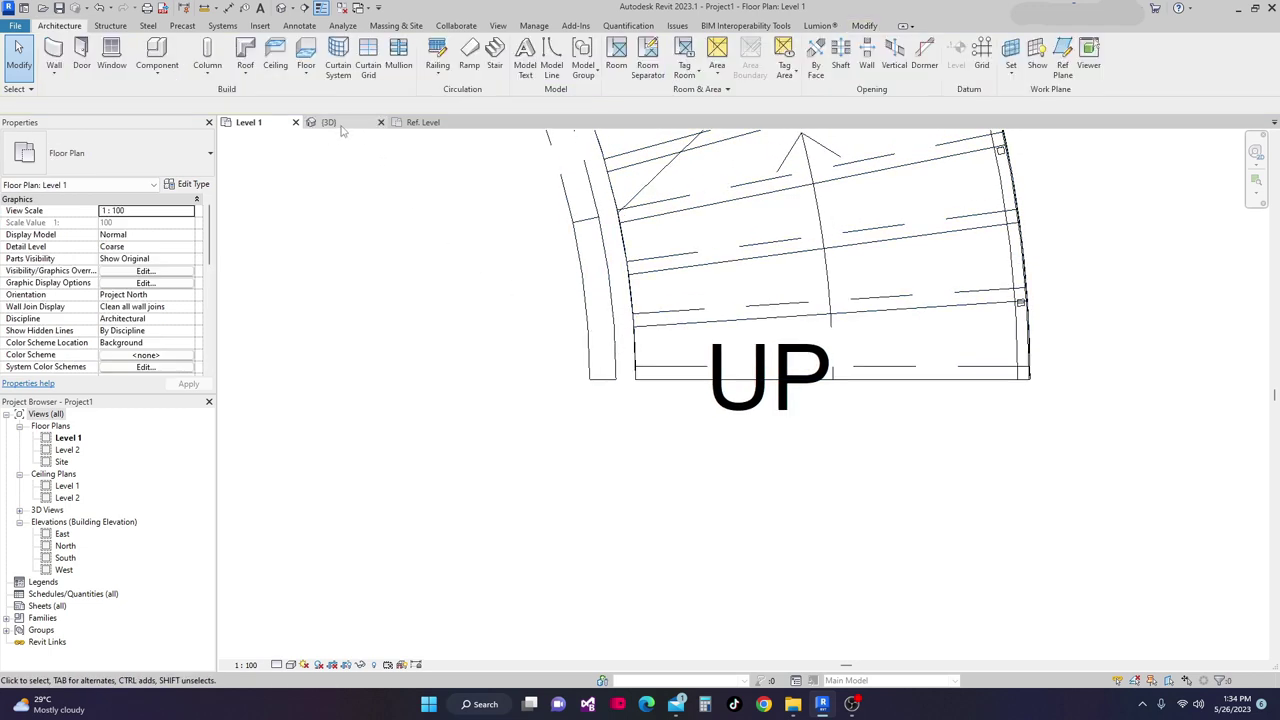
- Re-host the bottom rail extension on the curved stair, giving it a 0.7067 length
click(718, 518)
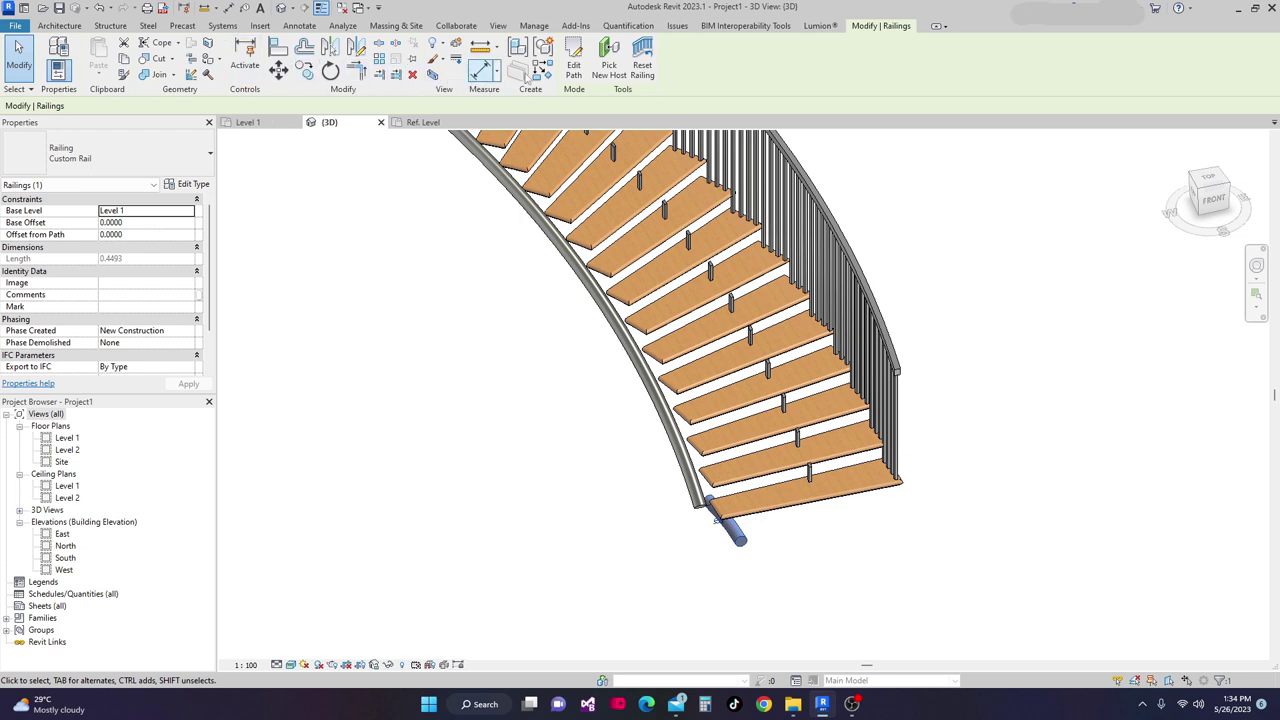
click(612, 68)
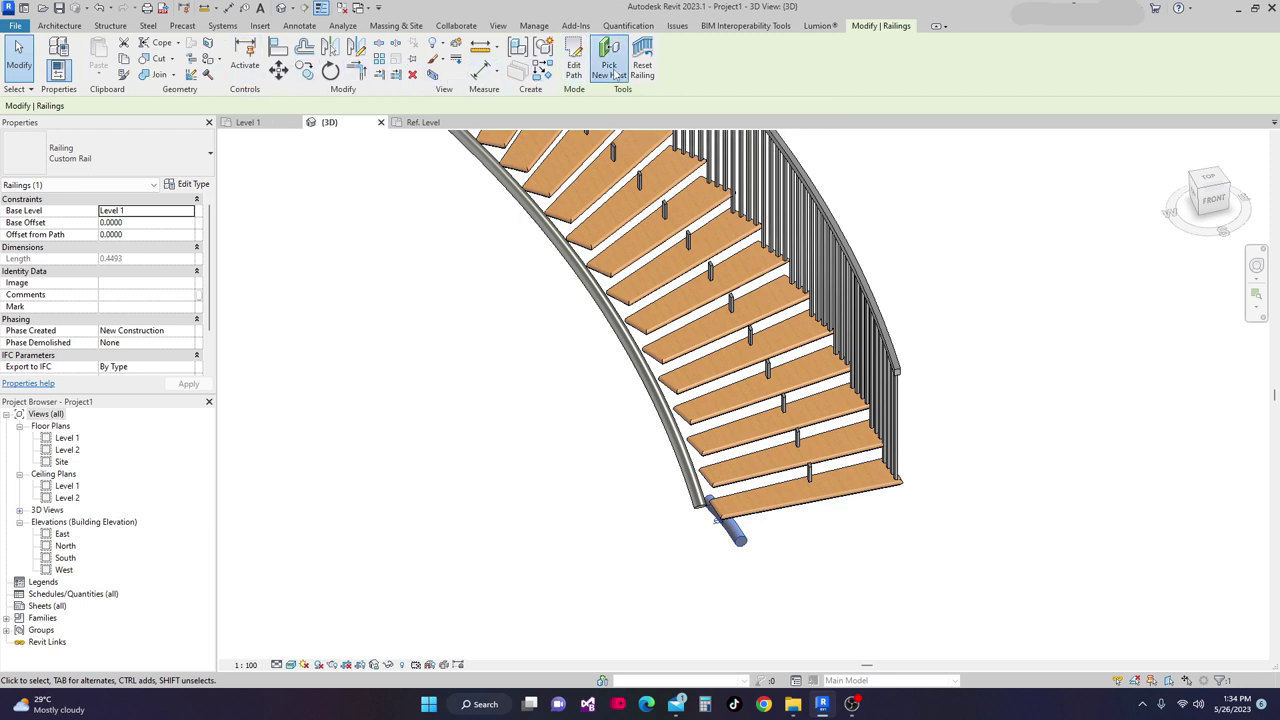
click(663, 358)
scroll(734, 471, up, 4)
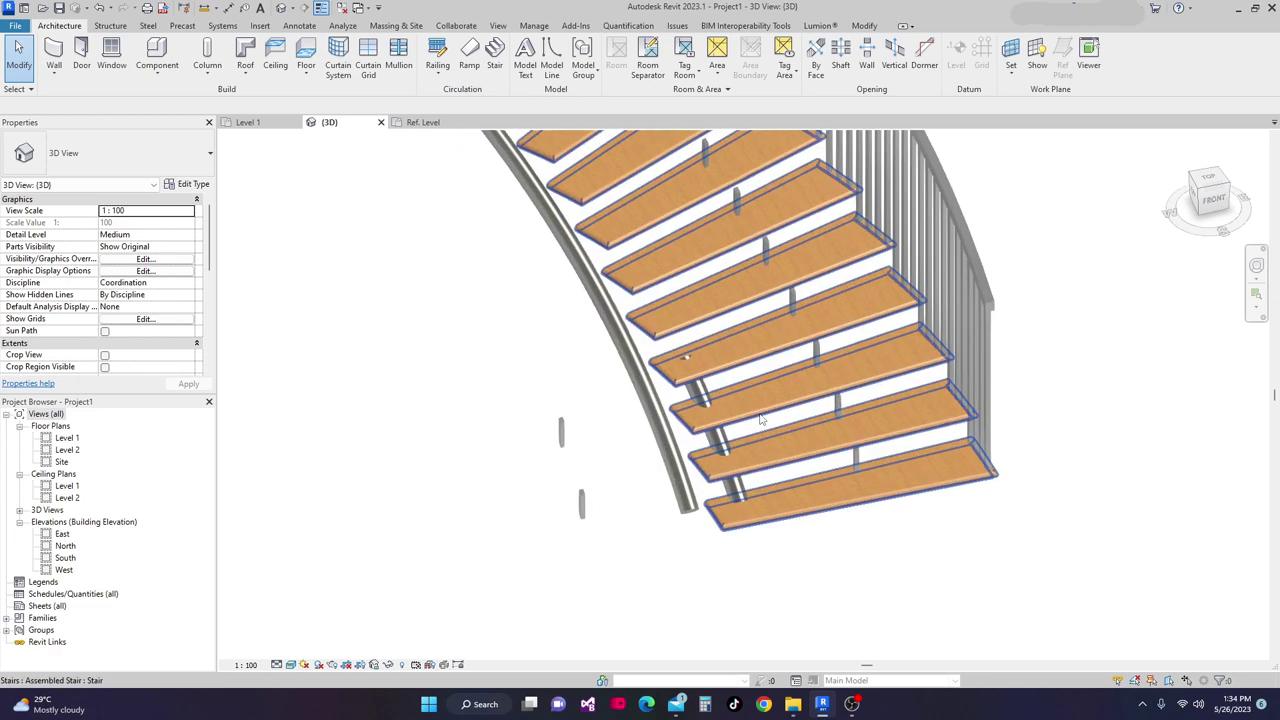
click(690, 457)
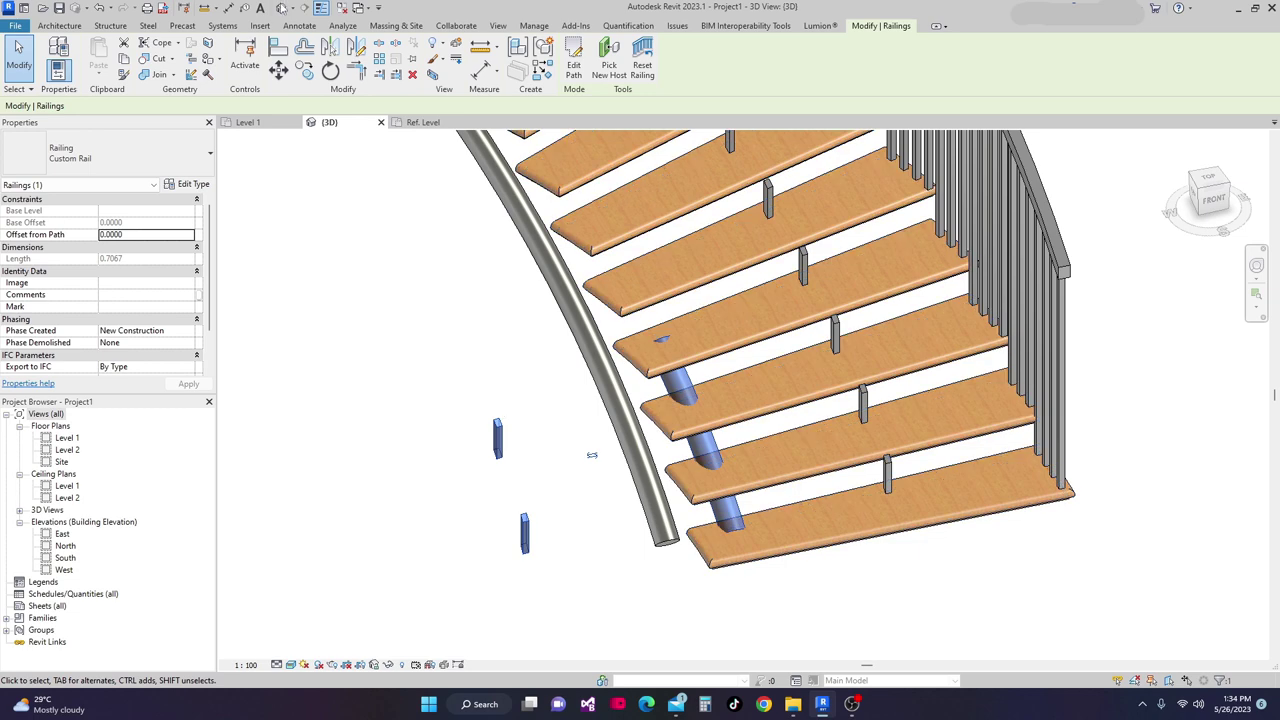
- Turn off Use Baluster Per Tread On Stairs in the Custom Rail type's baluster placement
click(194, 185)
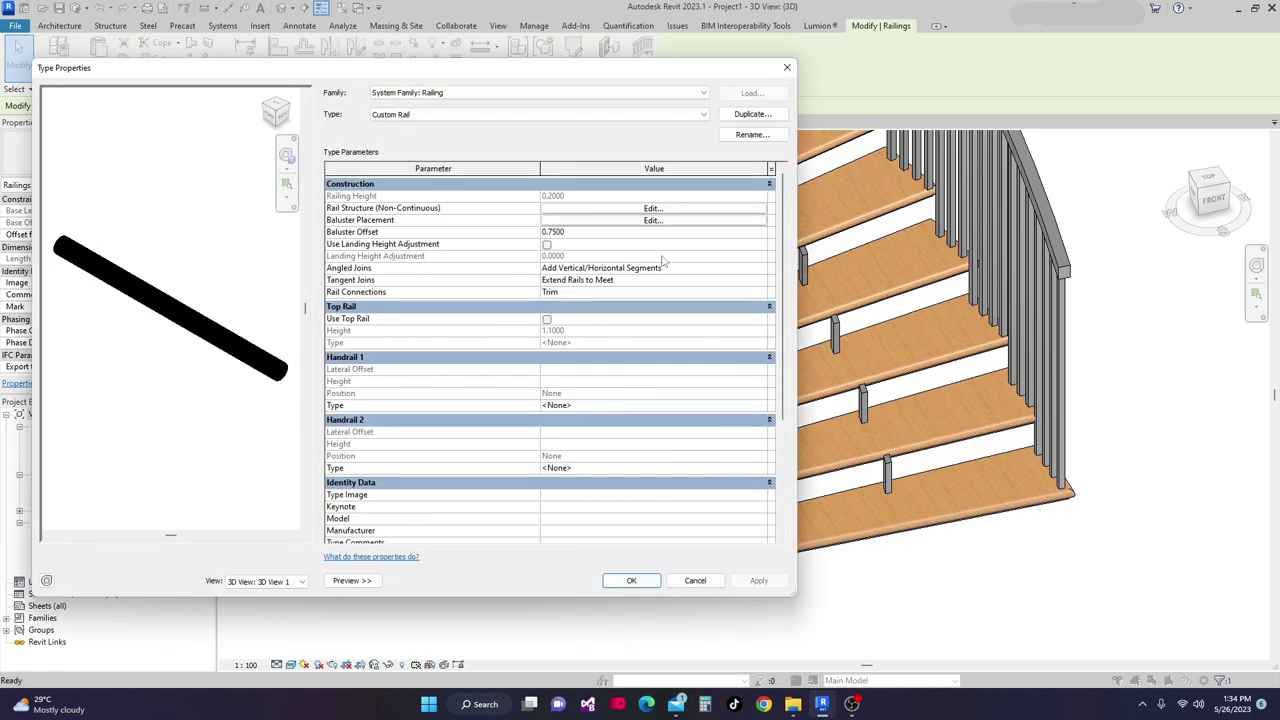
click(652, 220)
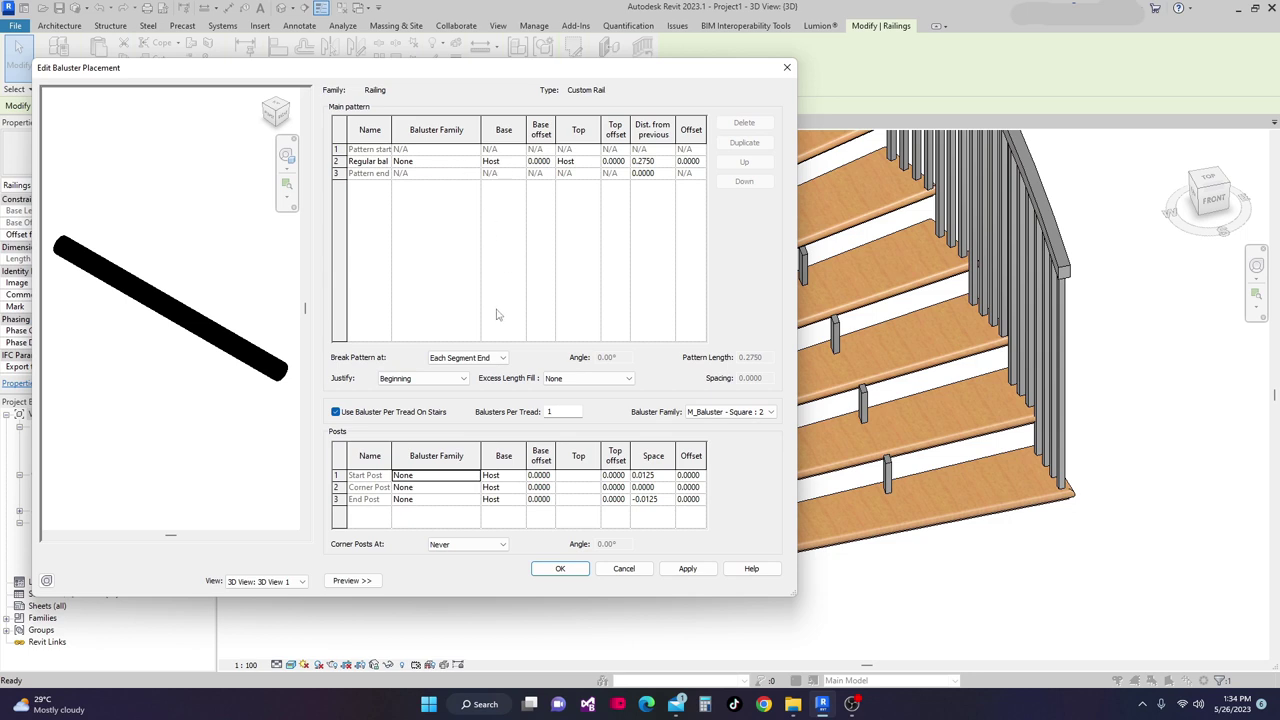
click(336, 412)
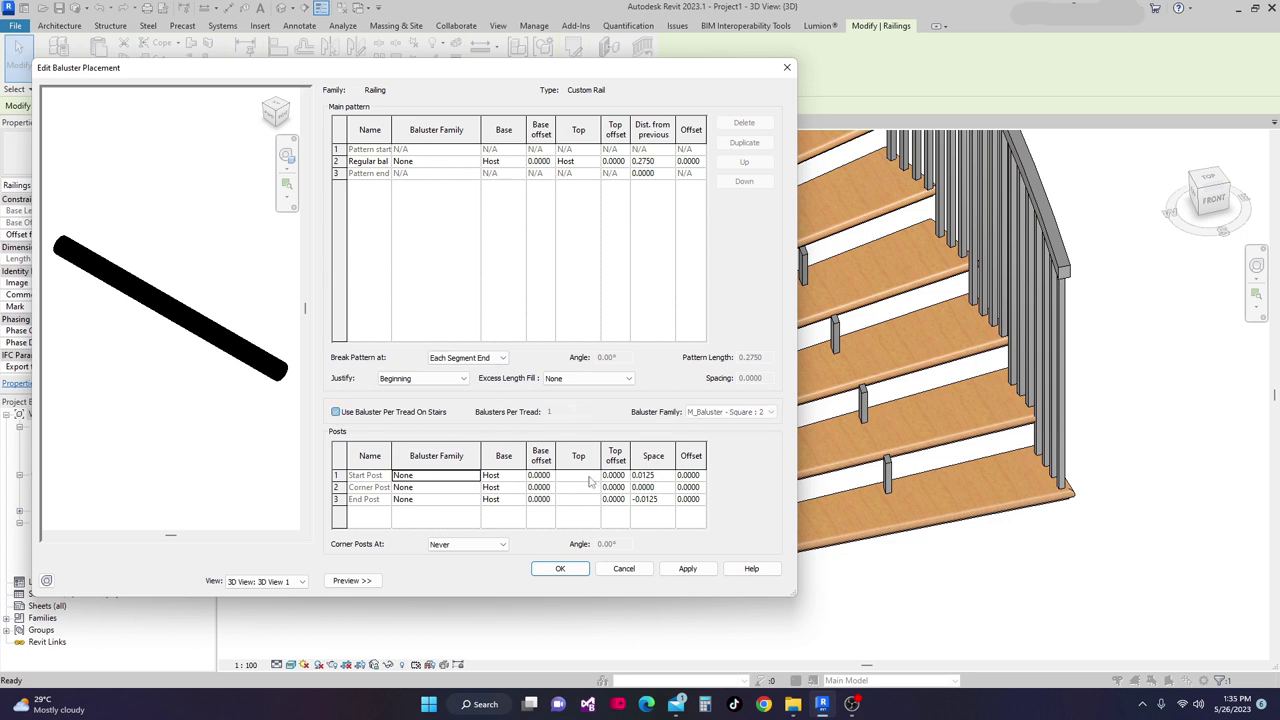
click(688, 568)
click(575, 570)
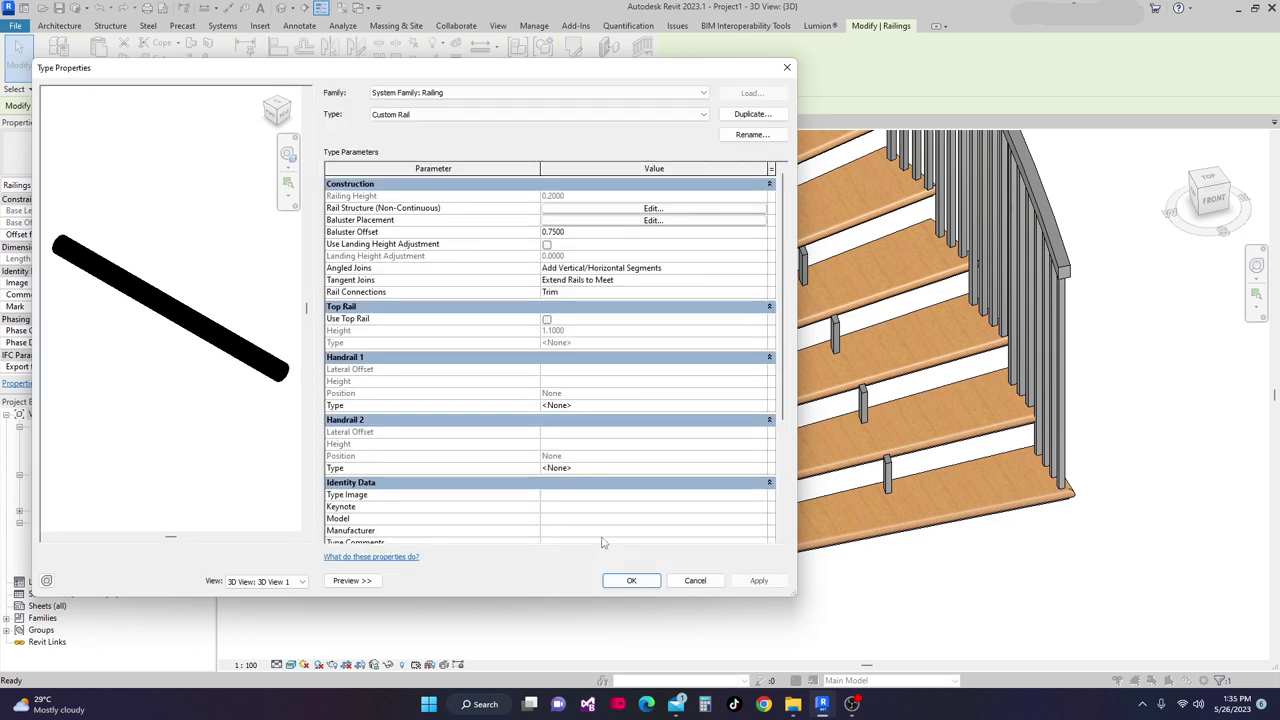
click(631, 580)
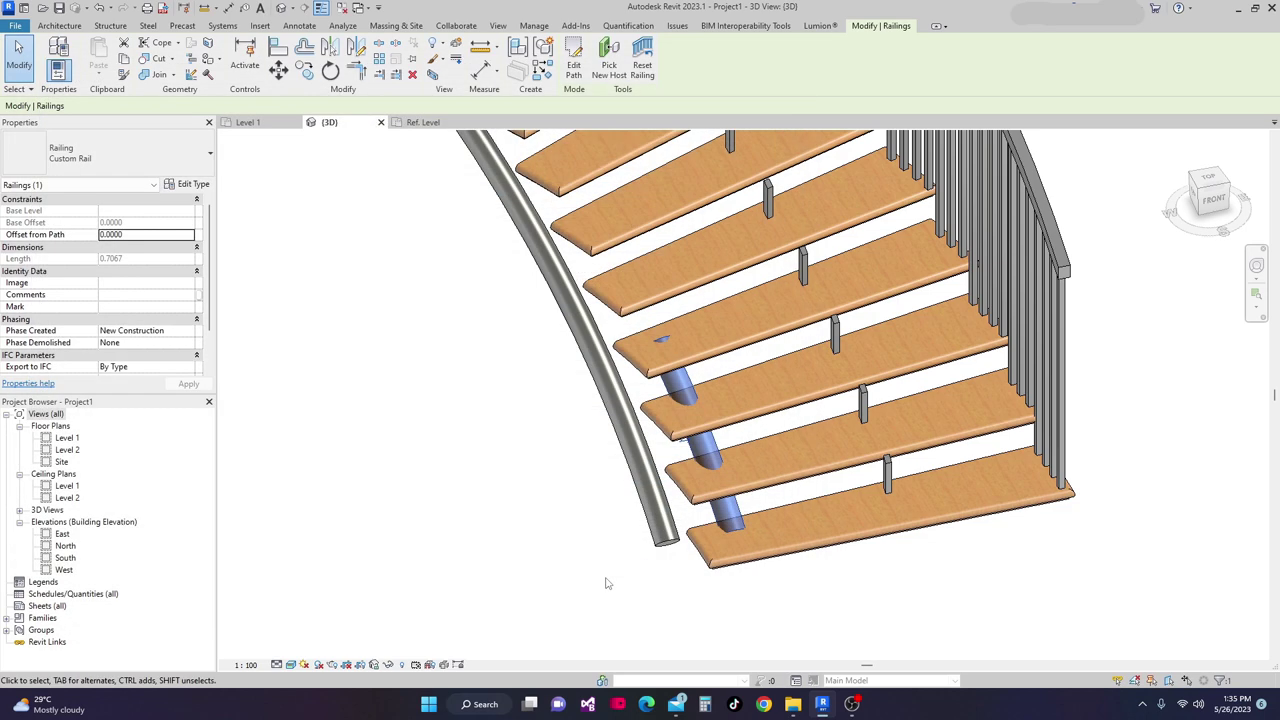
- Switch from the 3D stair view to the Level 1 floor plan
scroll(673, 525, up, 2)
middle_drag(673, 525, 673, 498)
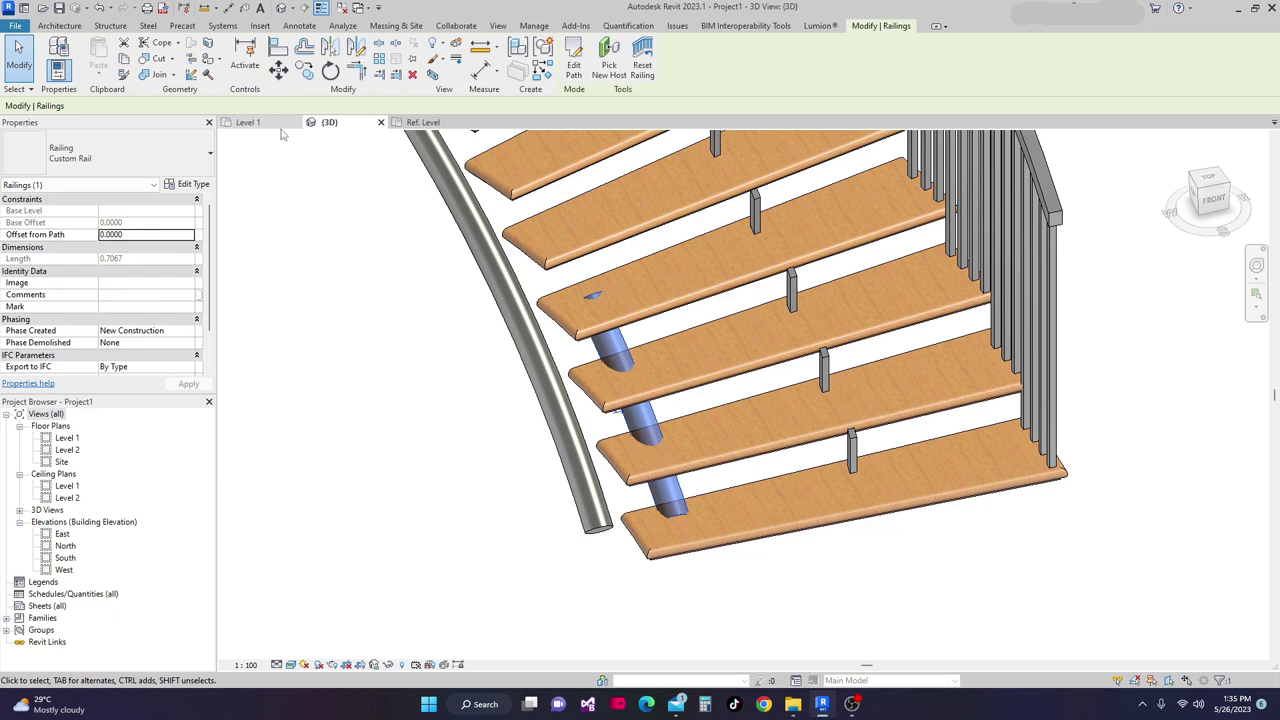
click(248, 122)
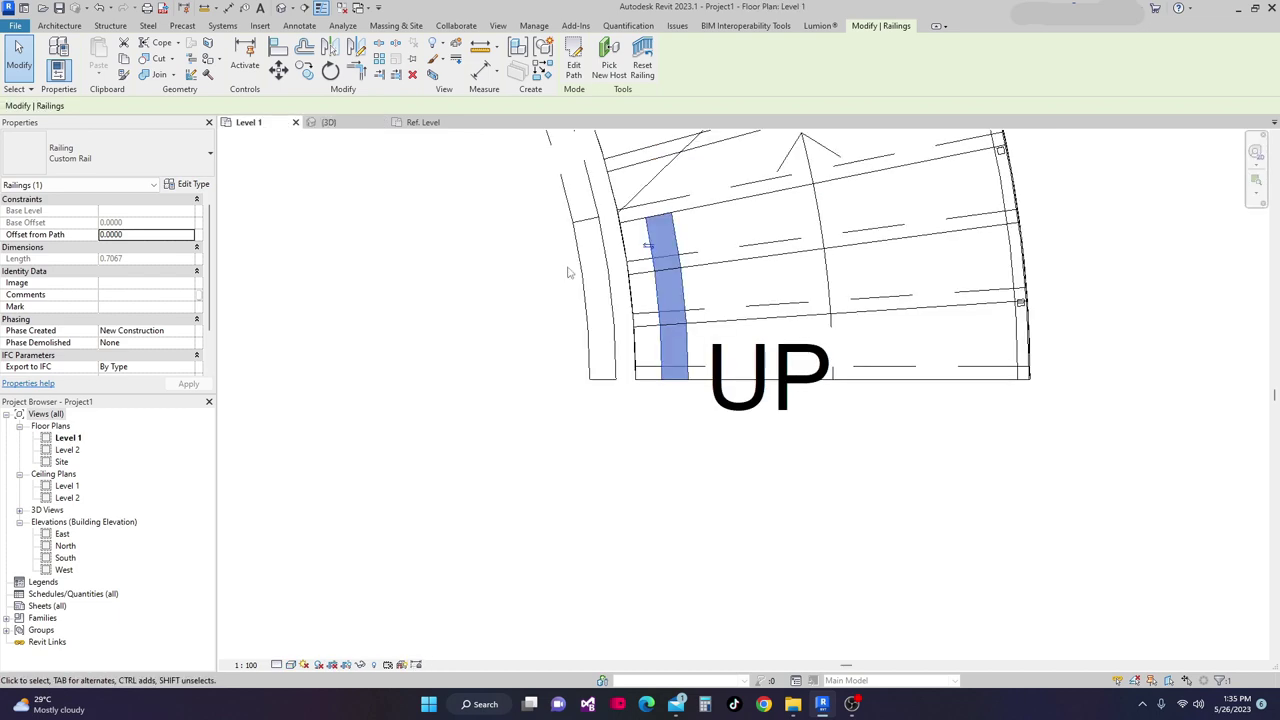
- Drag the rail path's lower end past the first step to length 1.0018 and finish the sketch
double_click(623, 177)
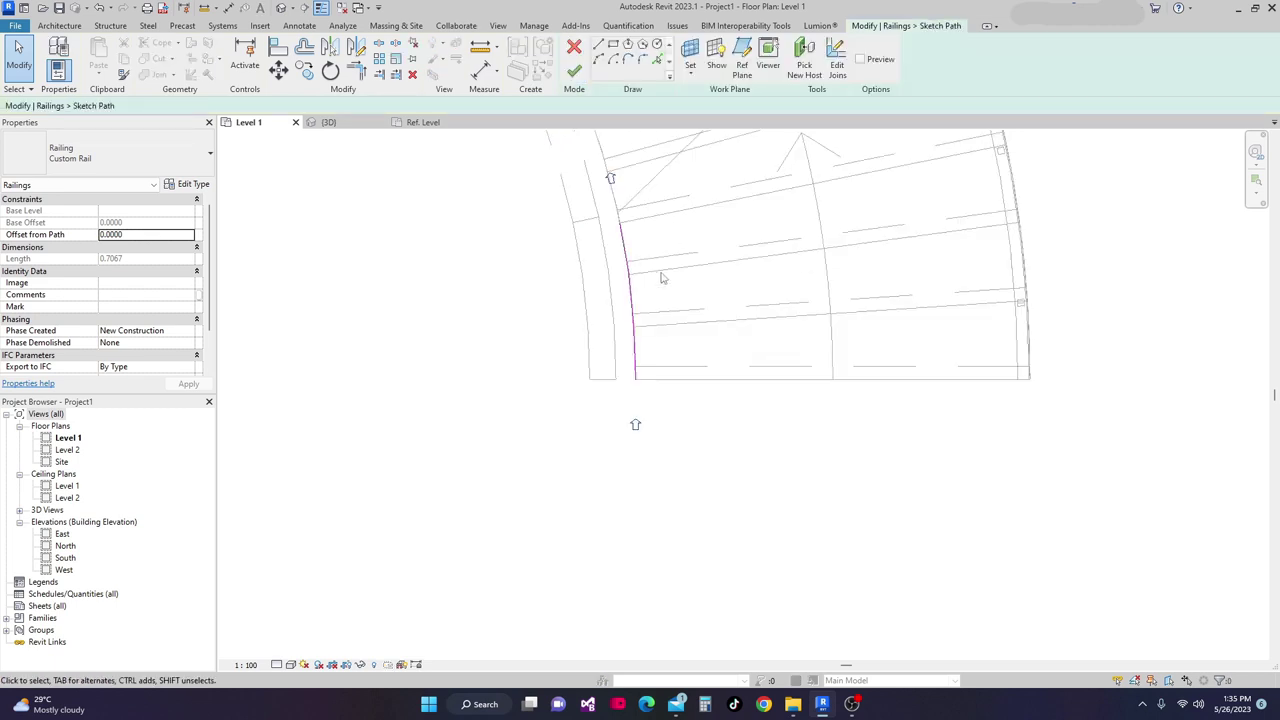
click(633, 360)
drag(635, 382, 632, 453)
click(666, 423)
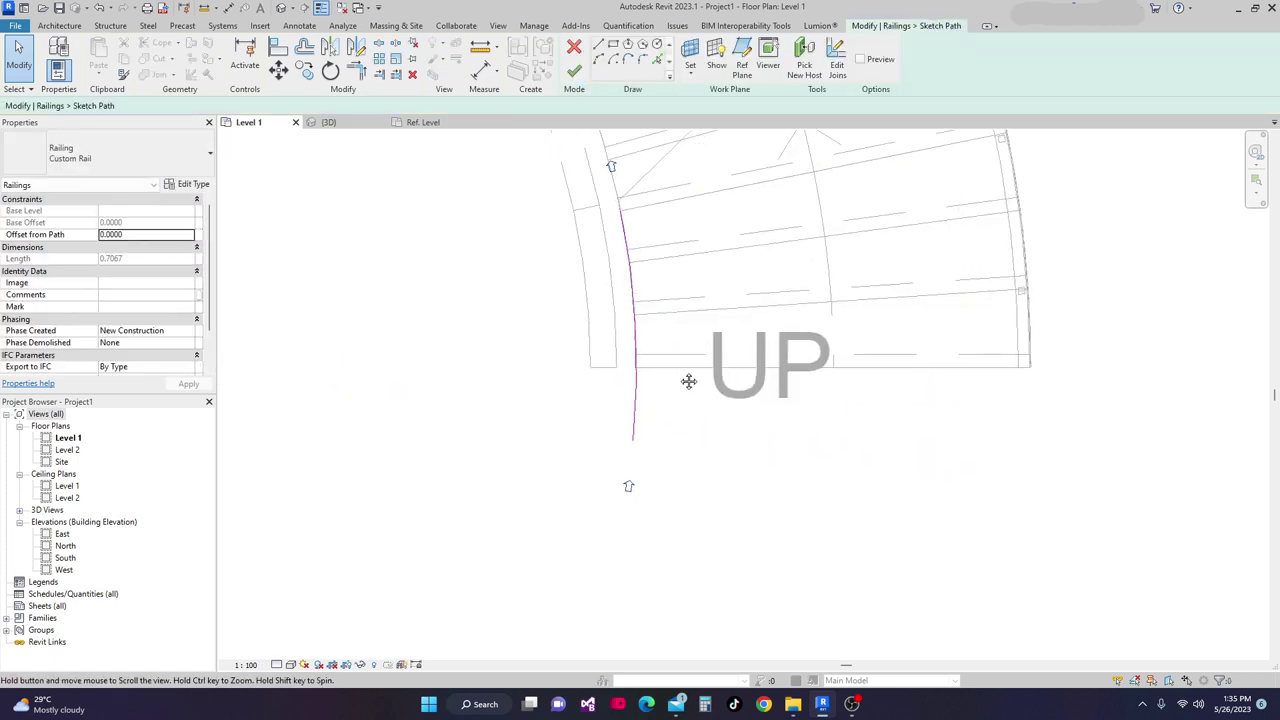
click(574, 70)
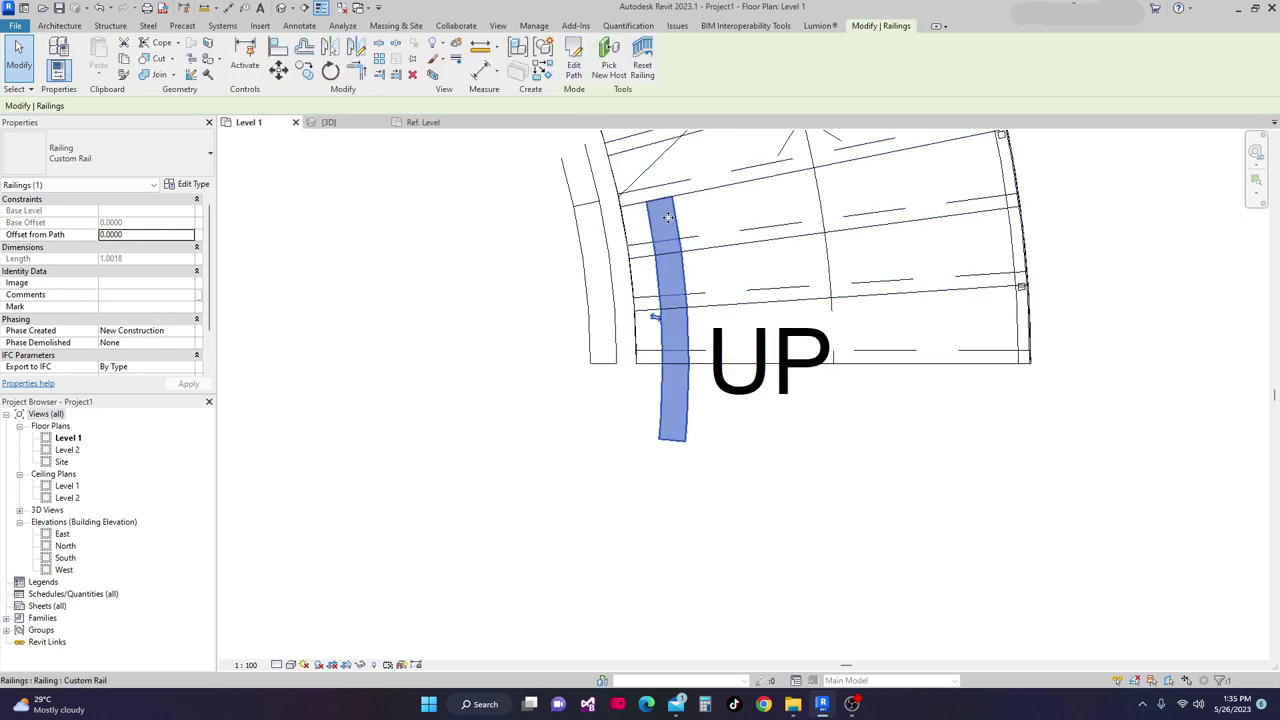
- Edit Rail 1's offset in the Custom Rail structure and apply the type change
click(193, 184)
click(651, 209)
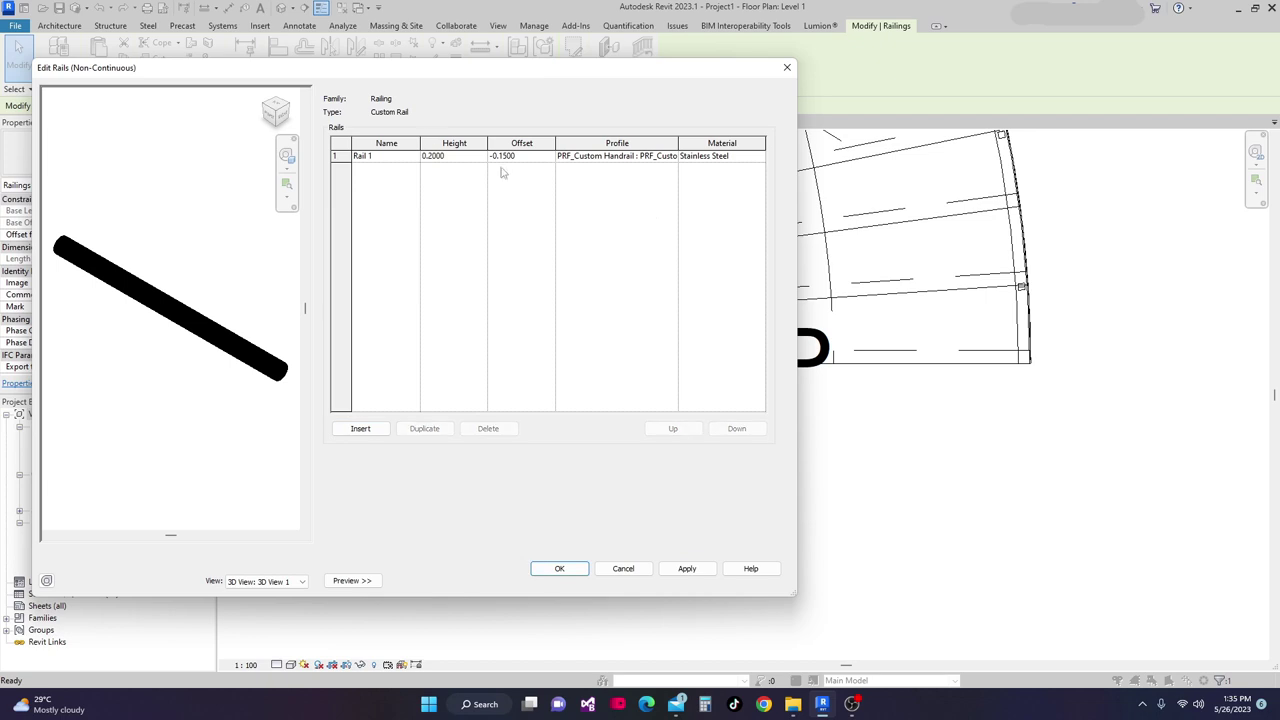
drag(443, 72, 468, 113)
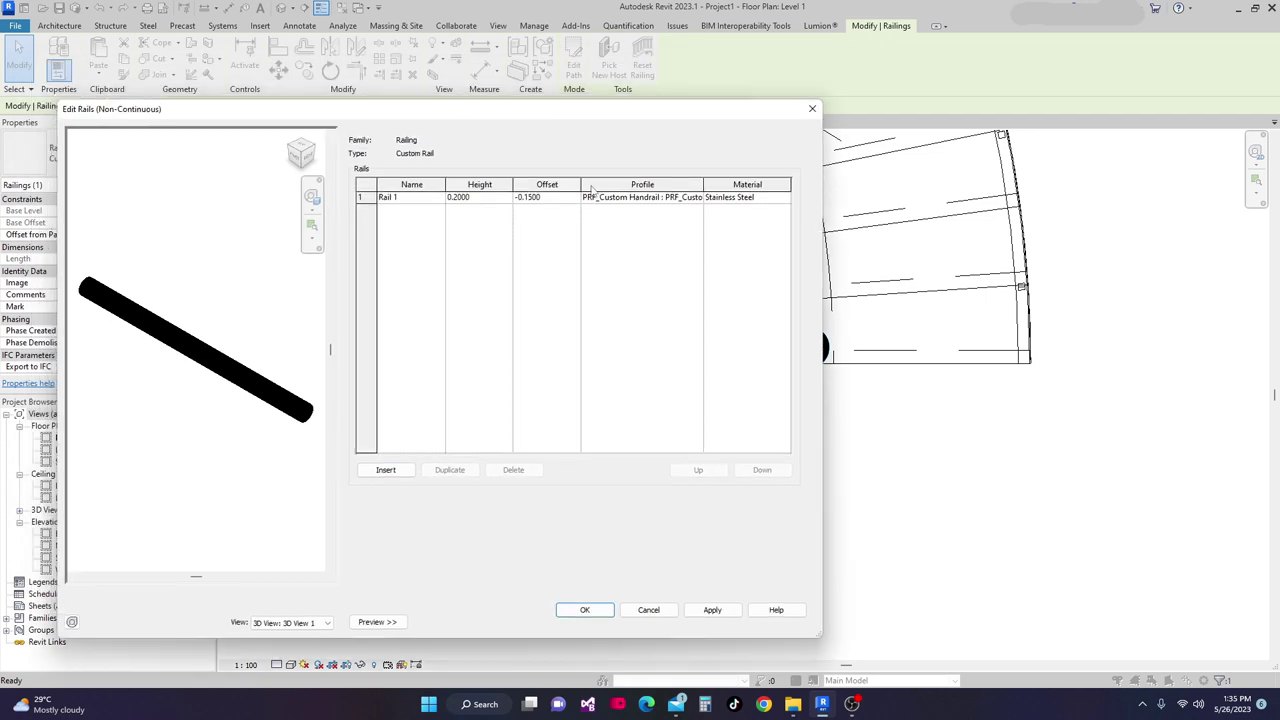
click(557, 197)
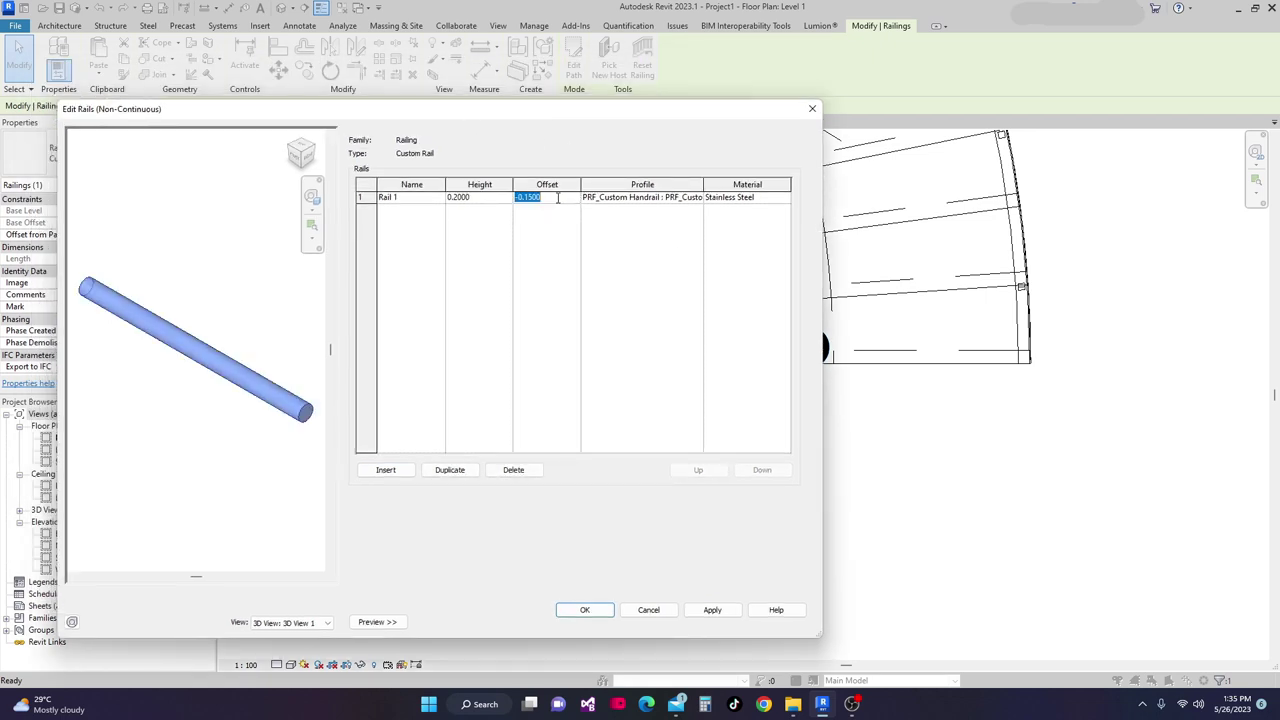
text(15)
click(712, 610)
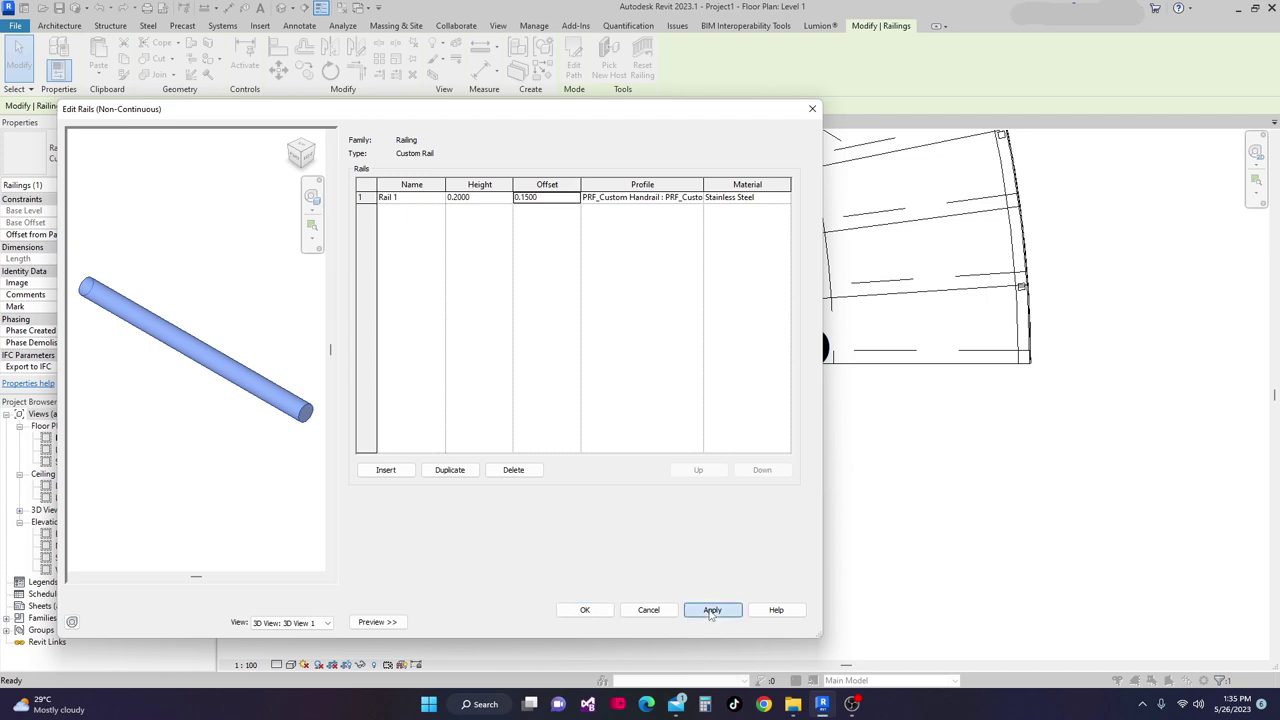
click(587, 612)
click(784, 622)
click(657, 622)
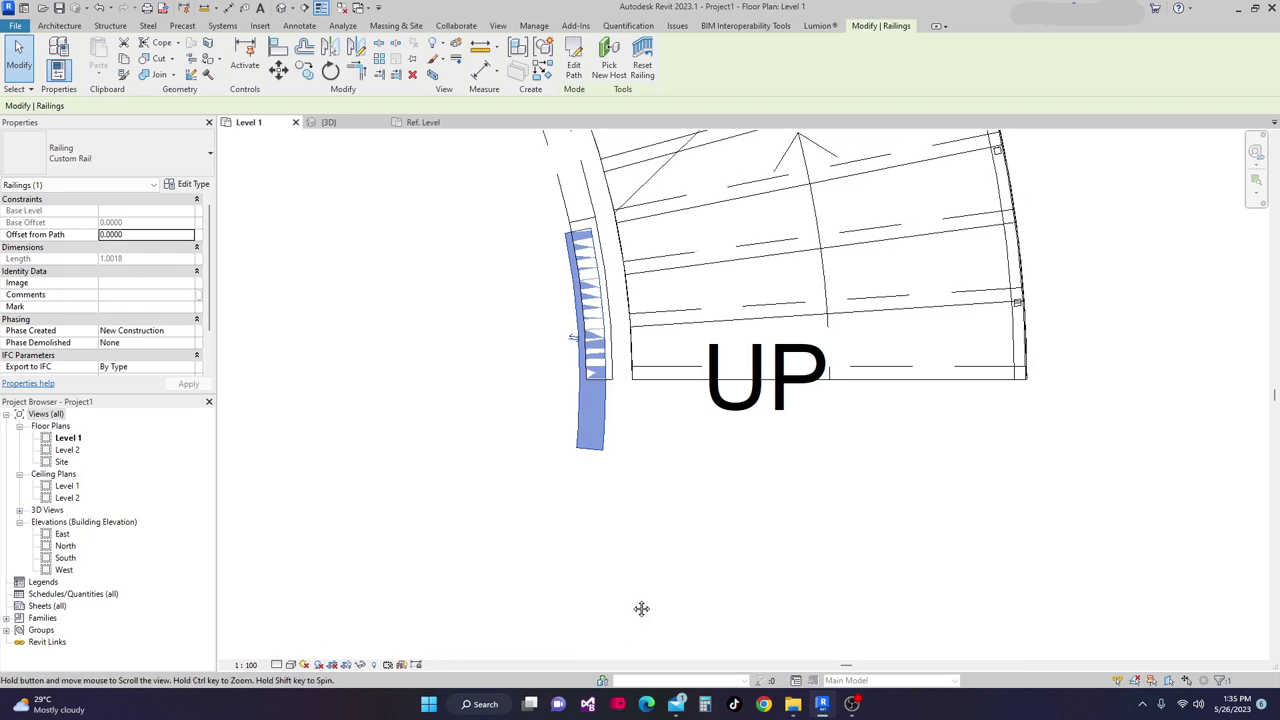
scroll(648, 454, up, 2)
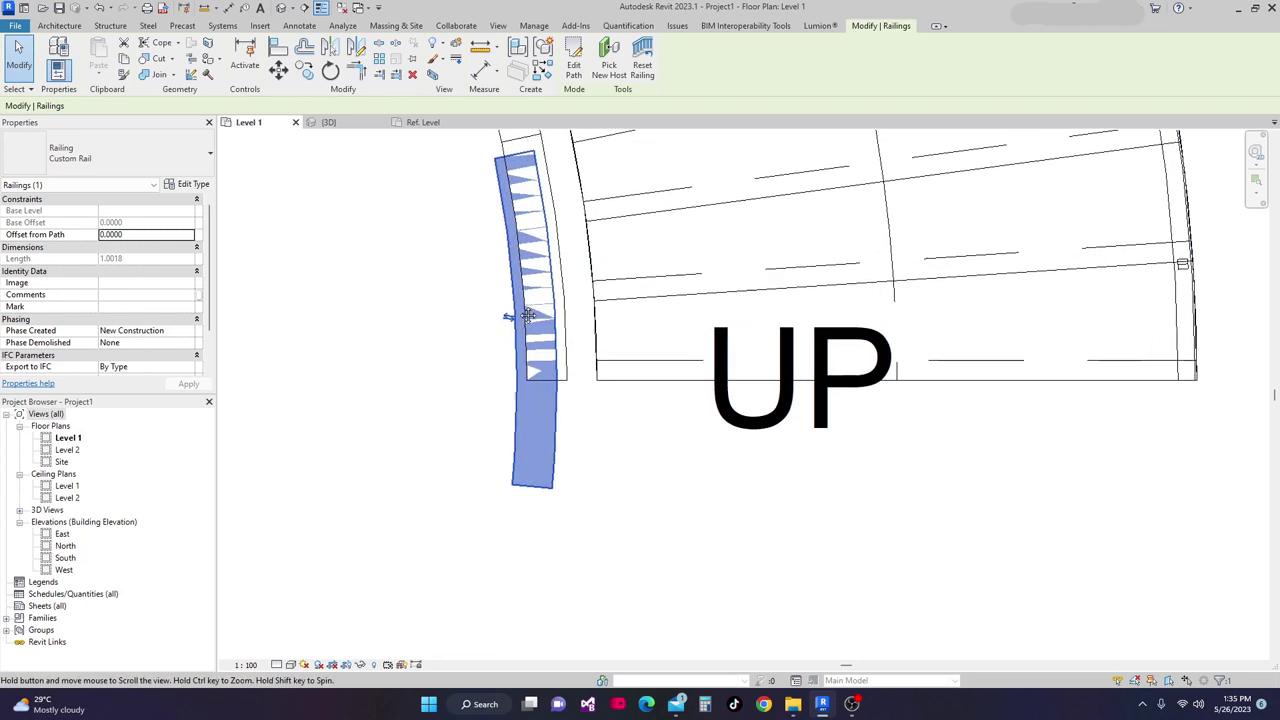
- Change Rail 1's offset to 0.125 and confirm the rail structure and type dialogs
click(191, 184)
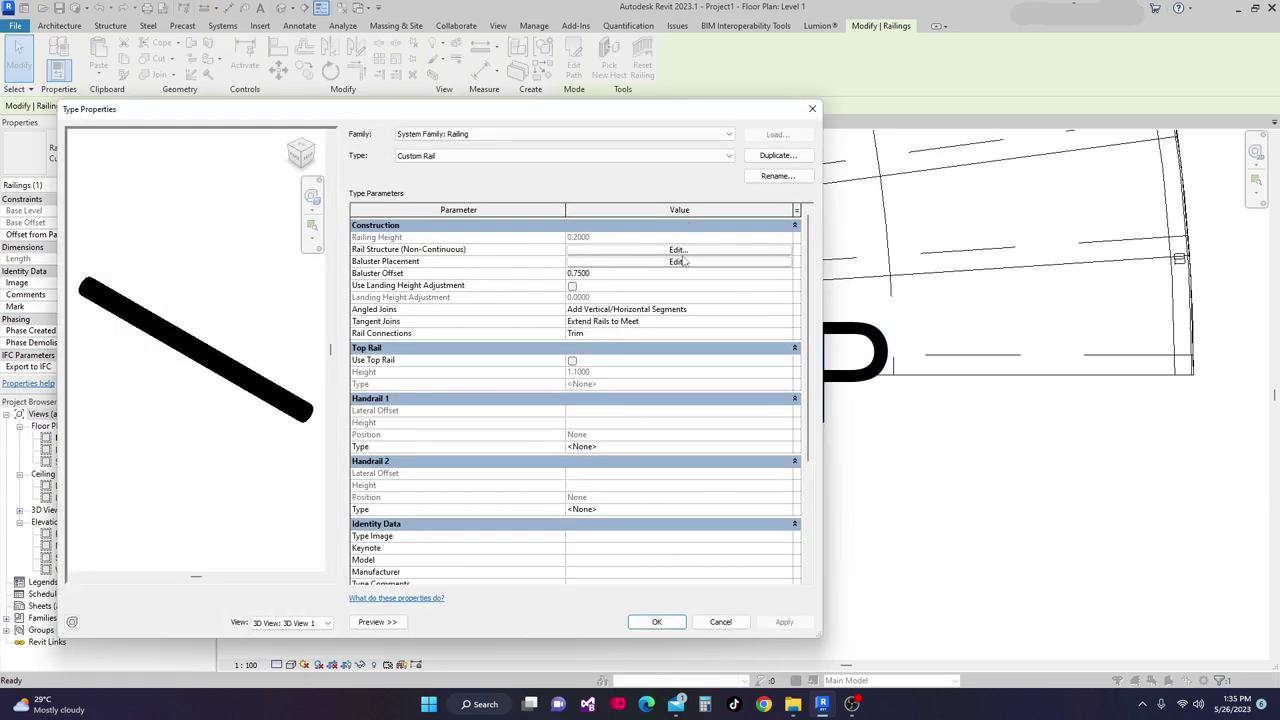
click(678, 249)
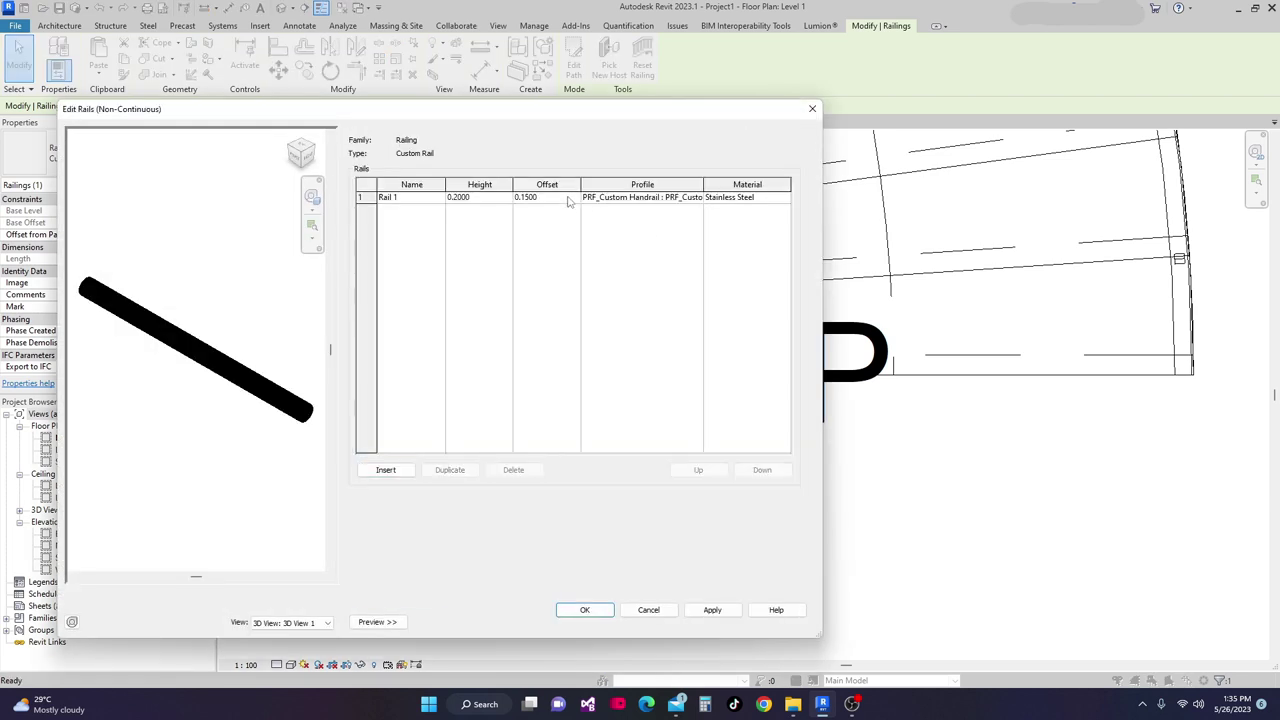
click(547, 197)
drag(537, 197, 529, 197)
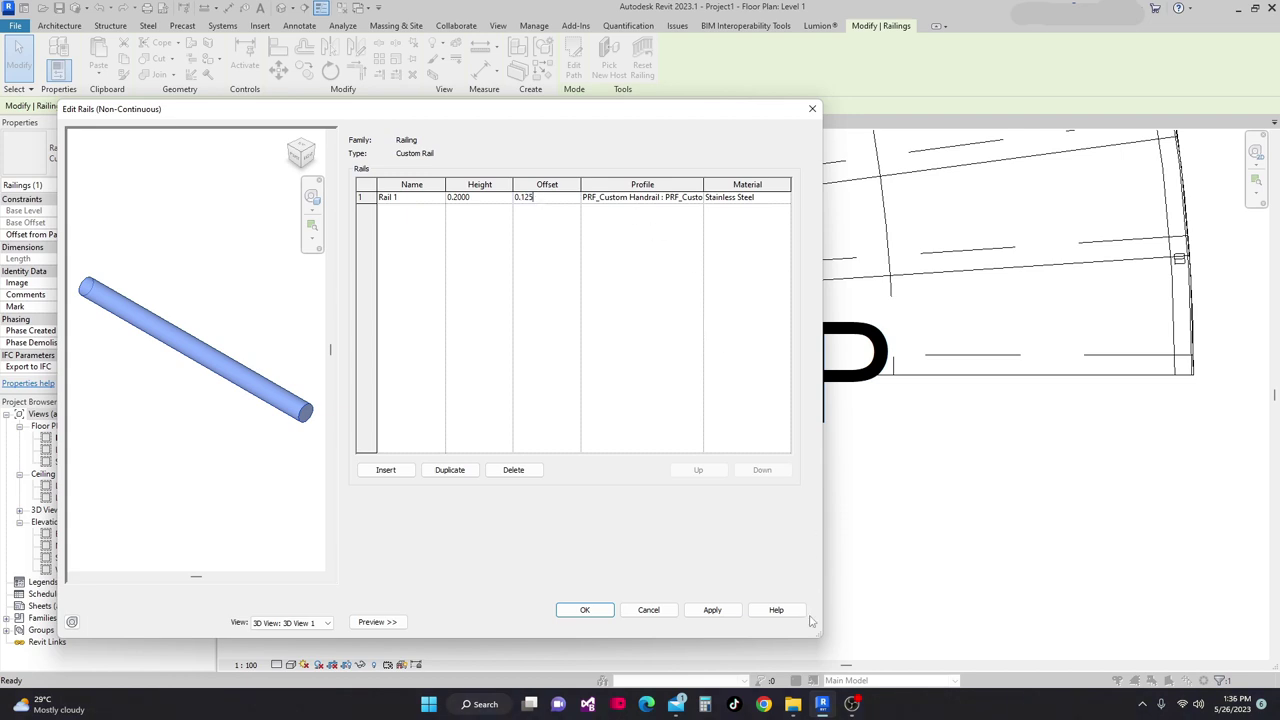
click(711, 610)
click(585, 610)
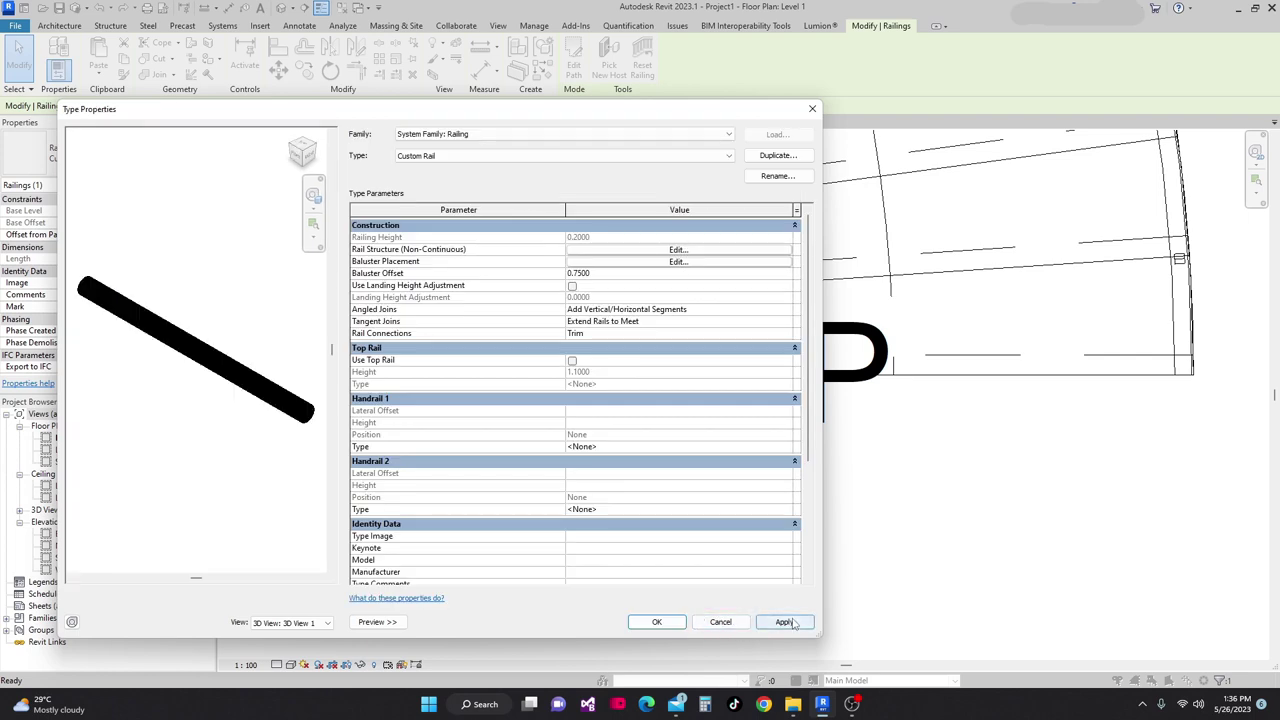
click(660, 622)
scroll(600, 600, down, 1)
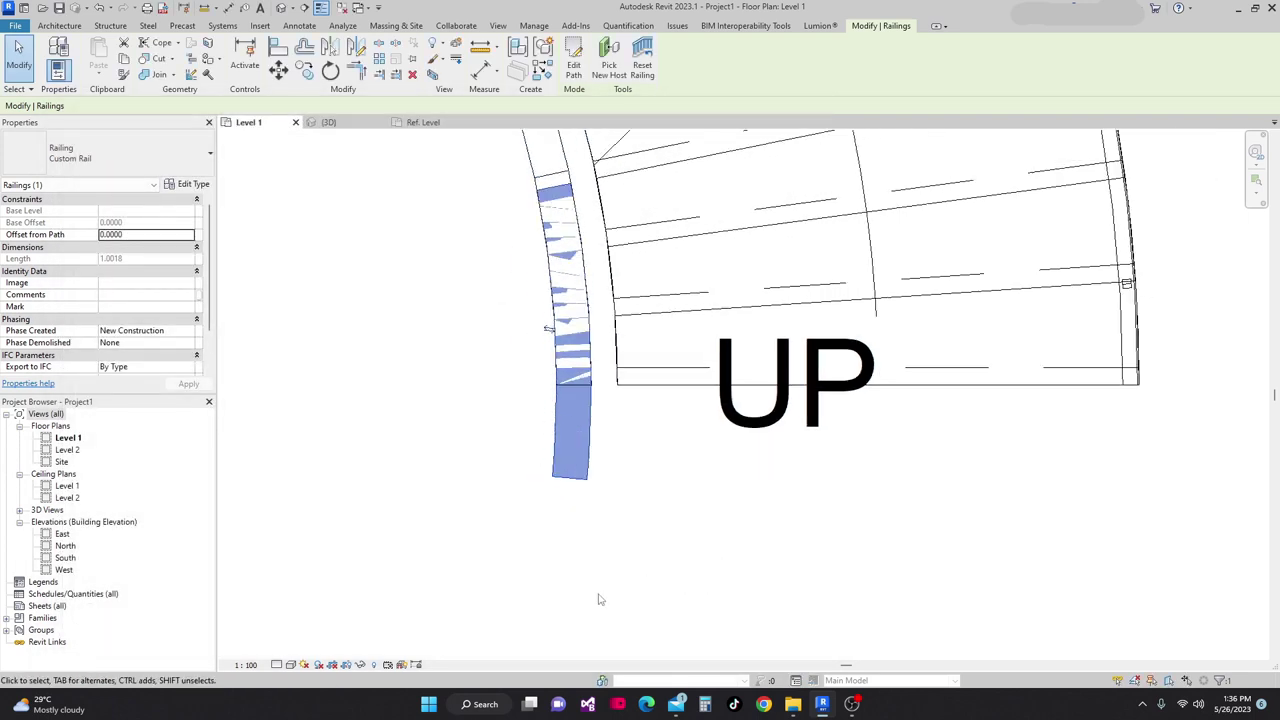
middle_drag(600, 600, 689, 580)
click(333, 122)
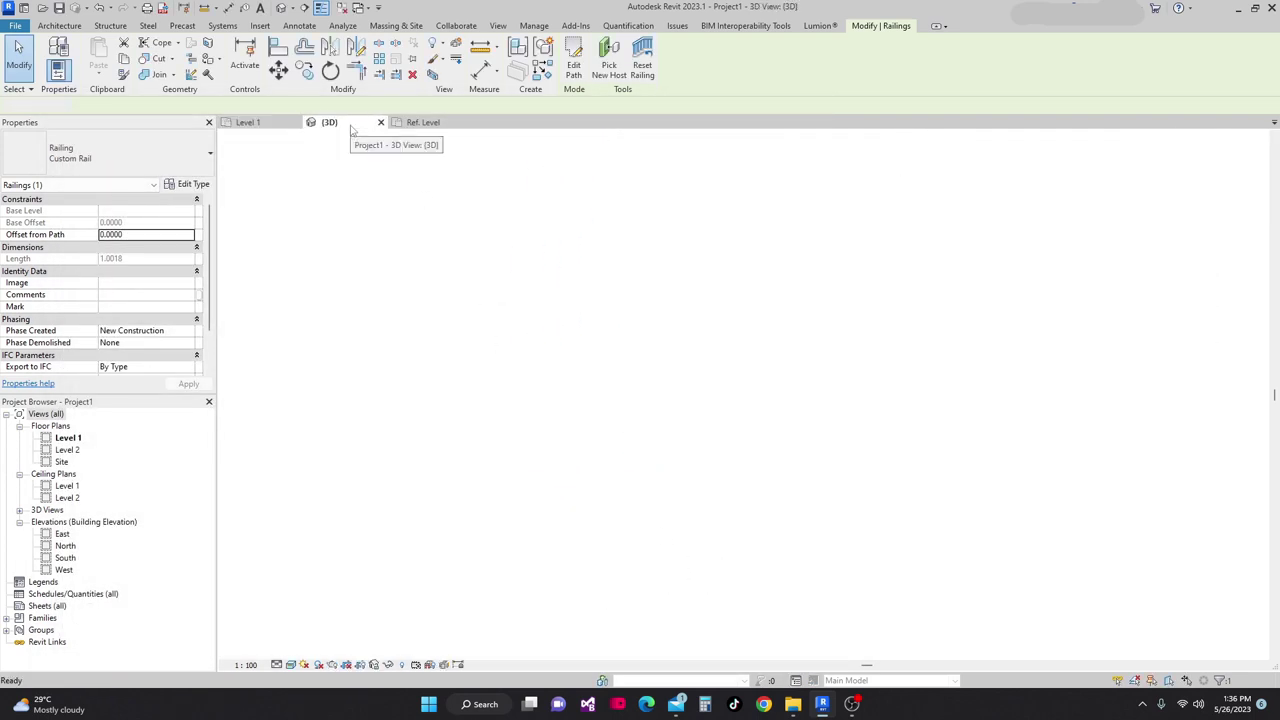
scroll(645, 360, down, 3)
scroll(646, 362, down, 2)
shift+middle_drag(646, 362, 819, 440)
scroll(790, 450, up, 2)
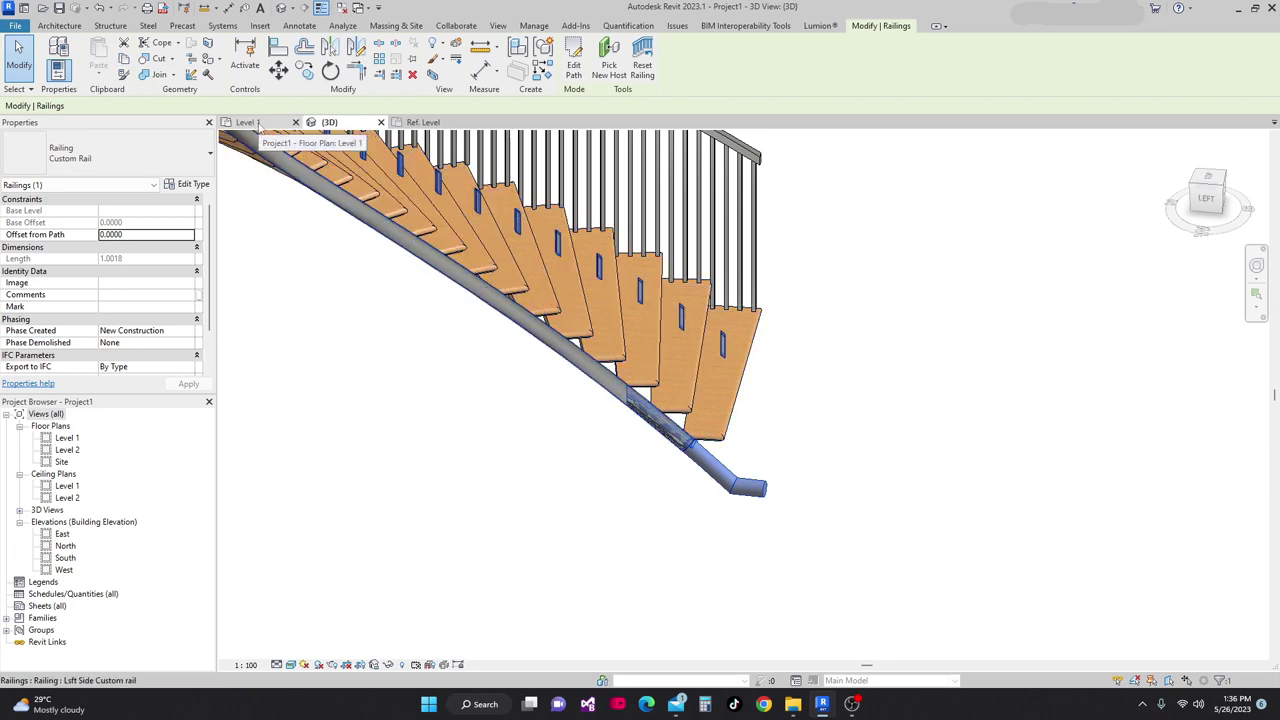
click(248, 122)
scroll(690, 422, down, 3)
scroll(532, 375, down, 4)
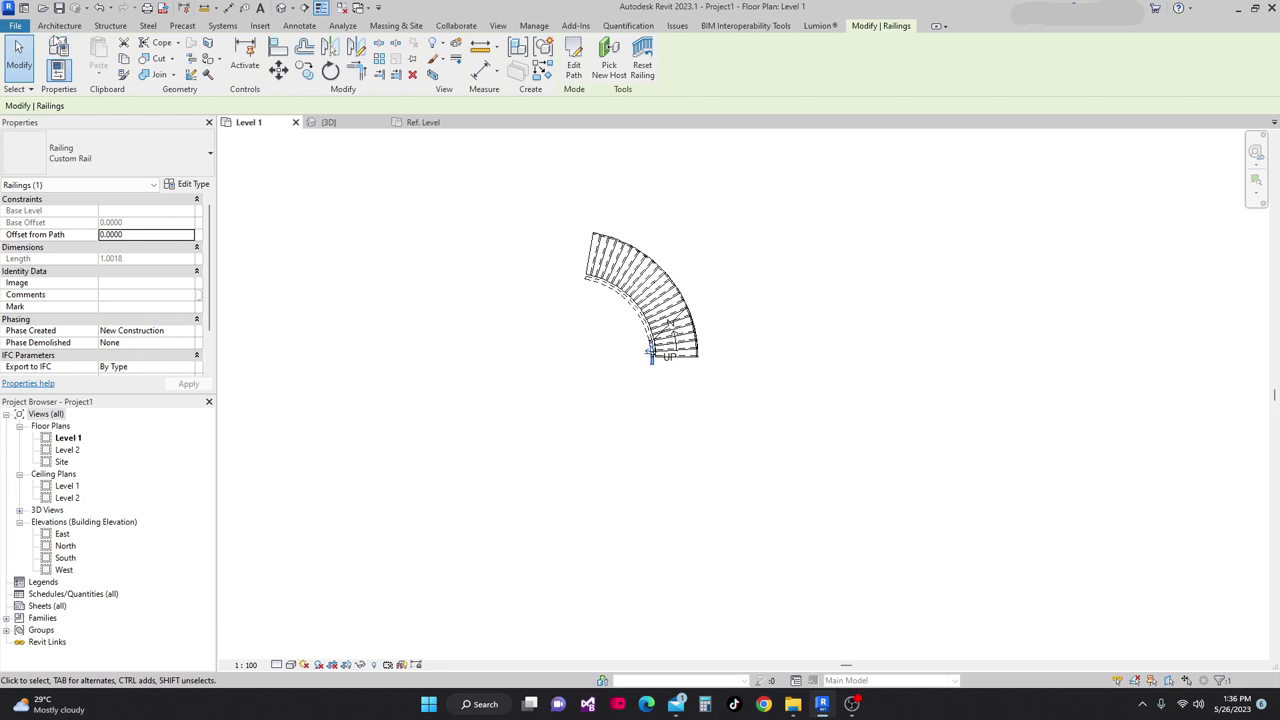
click(59, 25)
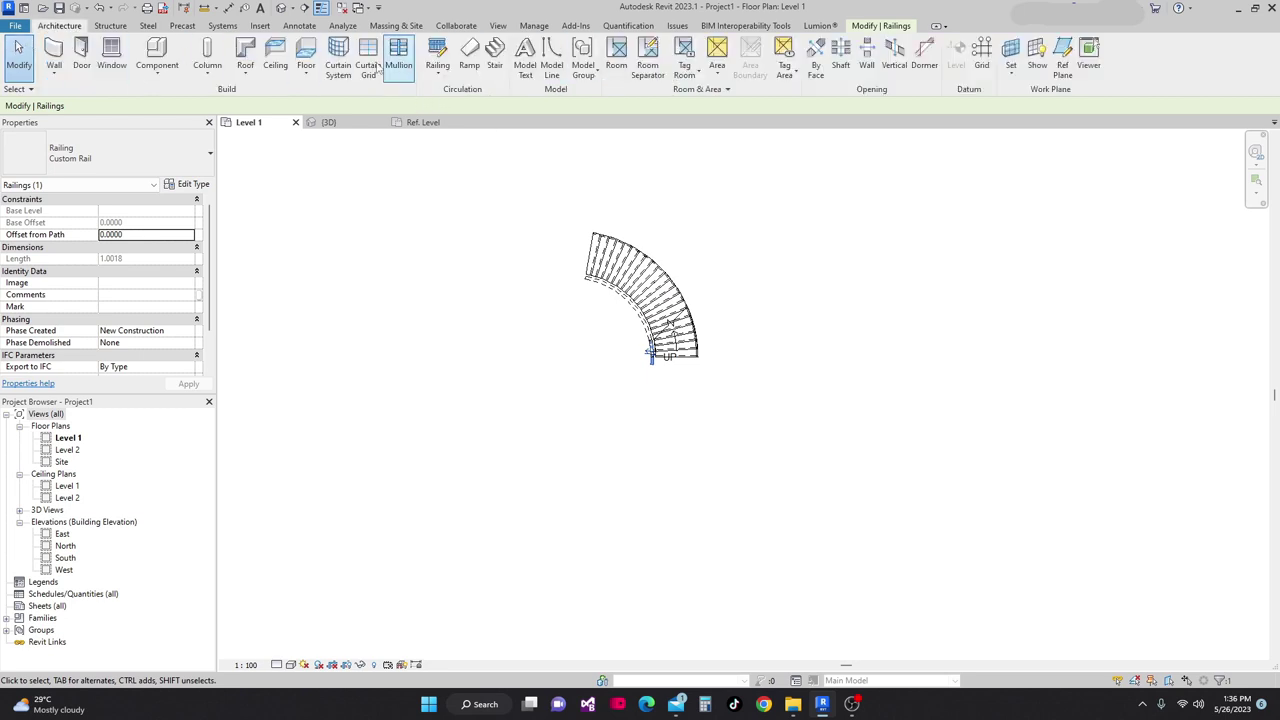
- Draw a rectangular 200.600 m² Generic 150mm floor enclosing the curved stair on Level 1
click(306, 55)
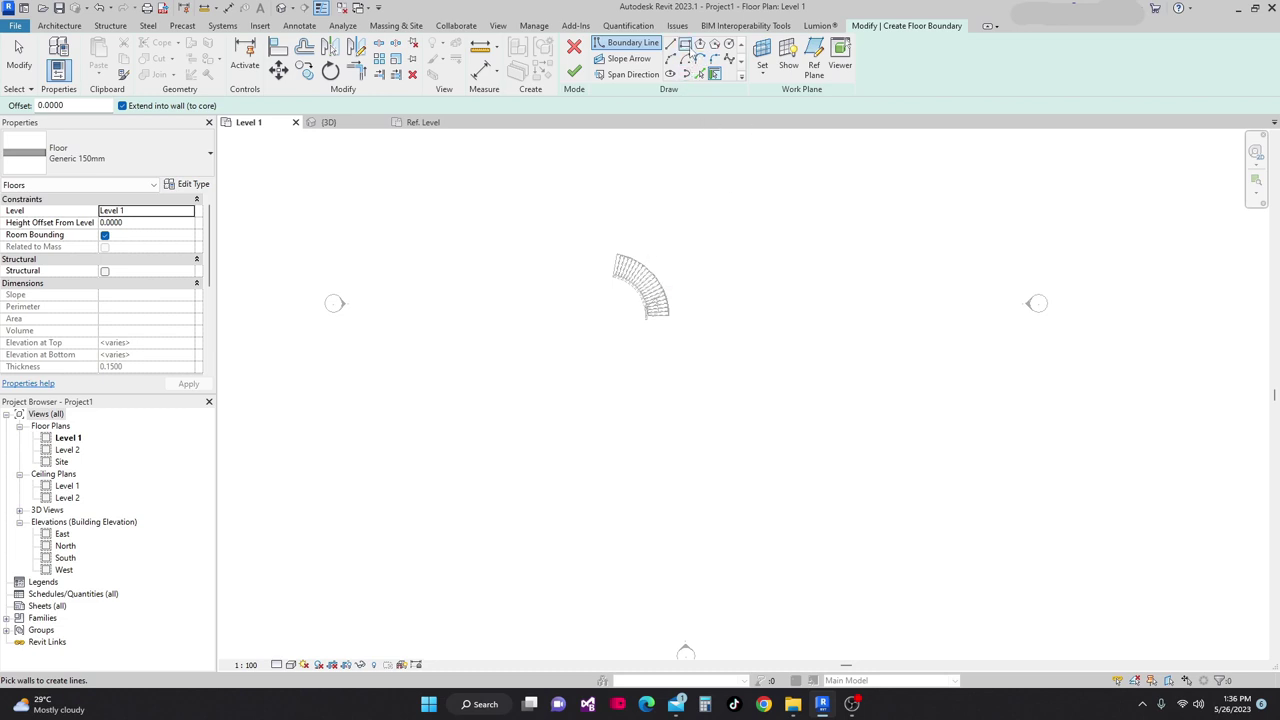
scroll(651, 281, down, 1)
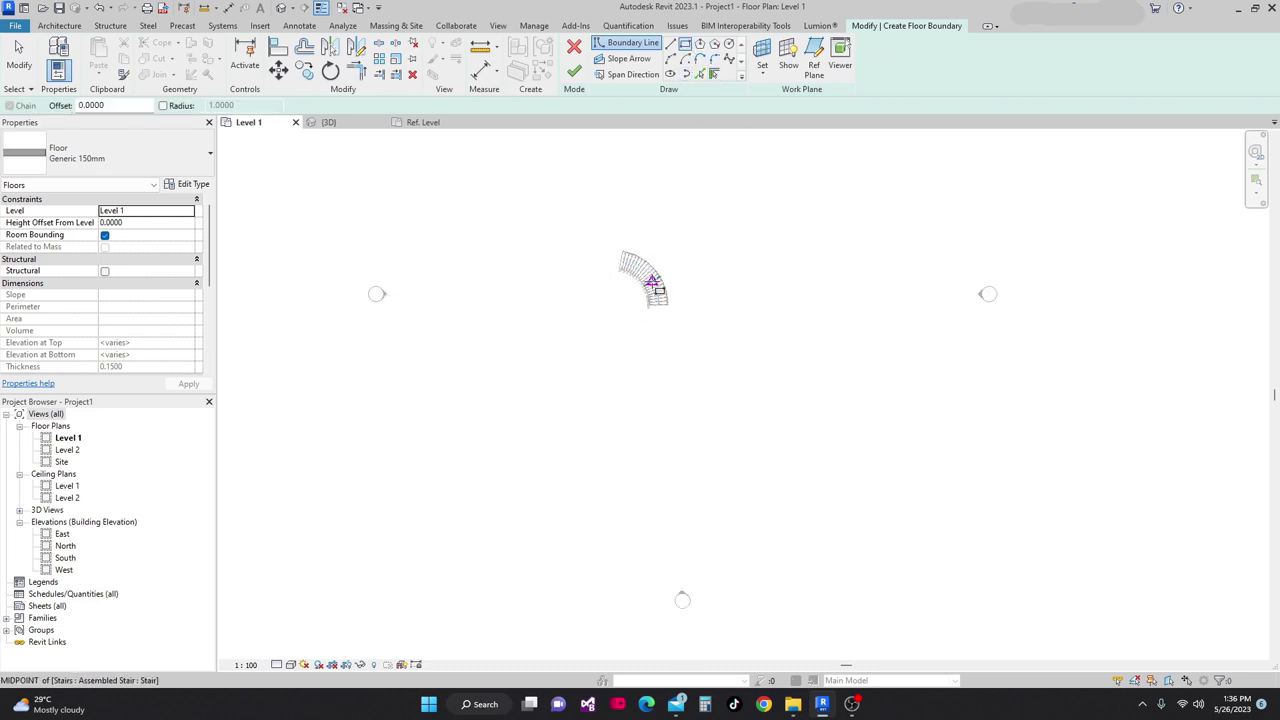
click(549, 208)
scroll(784, 349, up, 1)
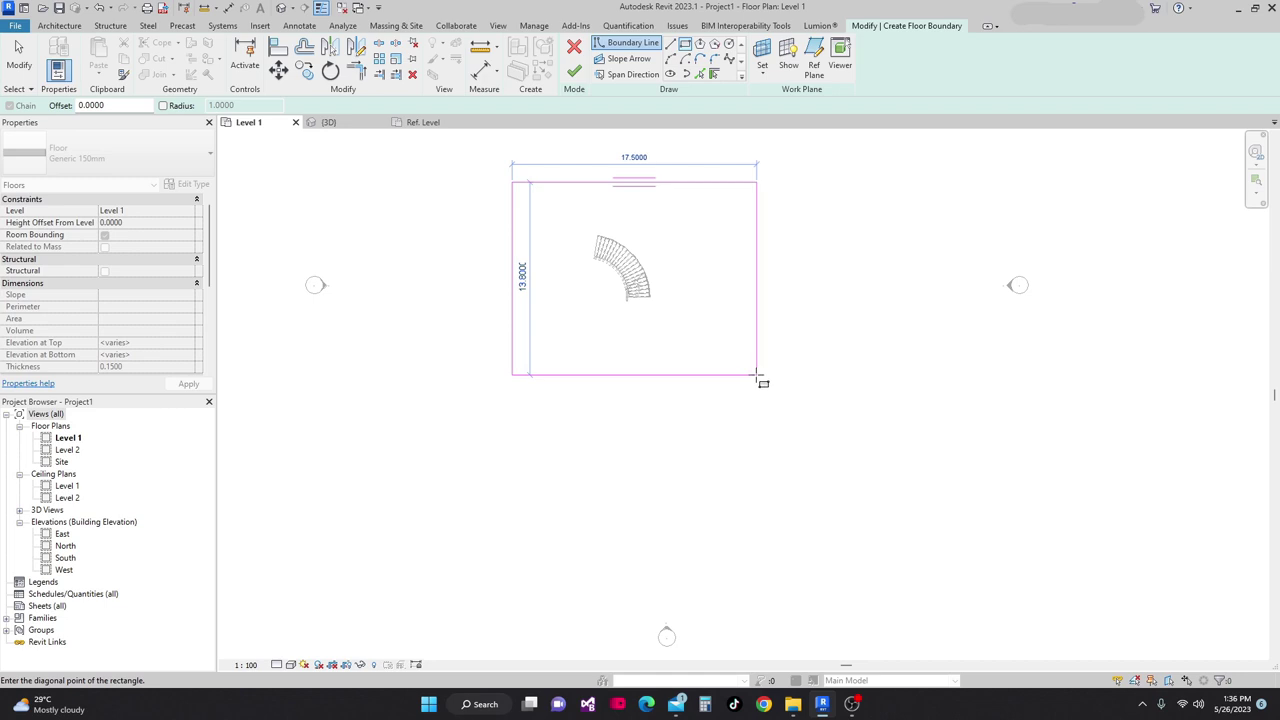
click(749, 347)
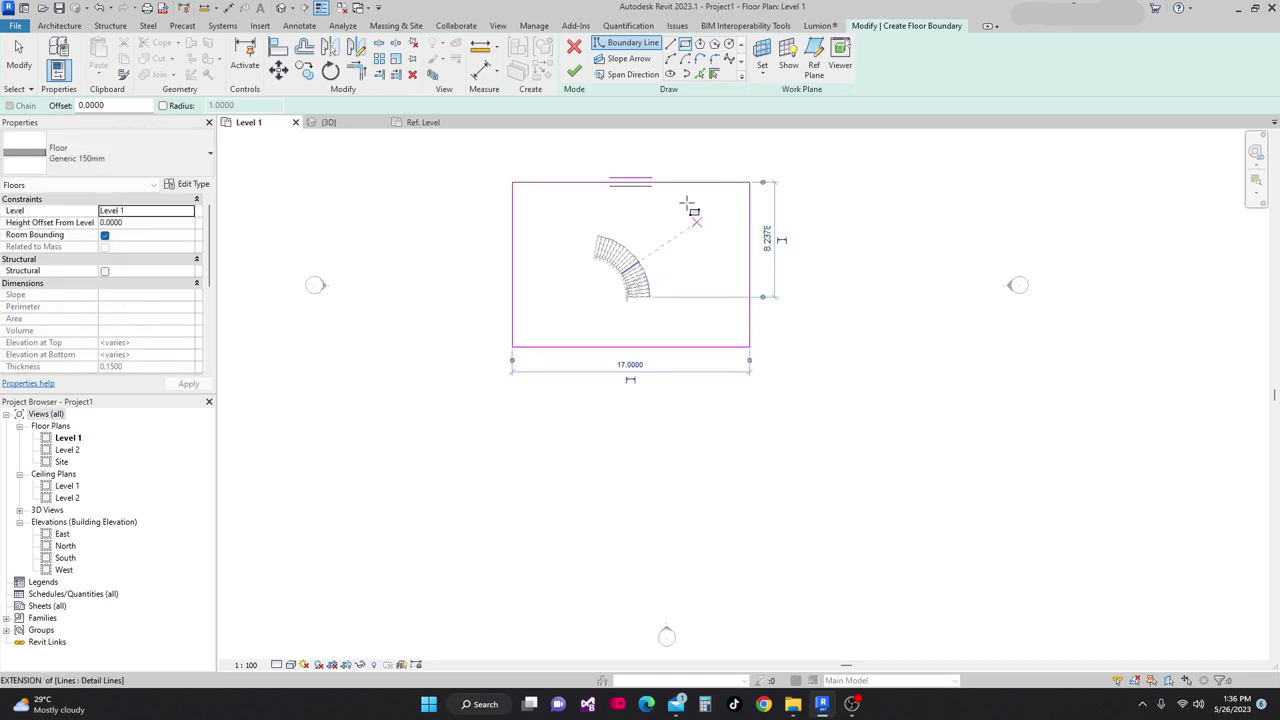
click(576, 72)
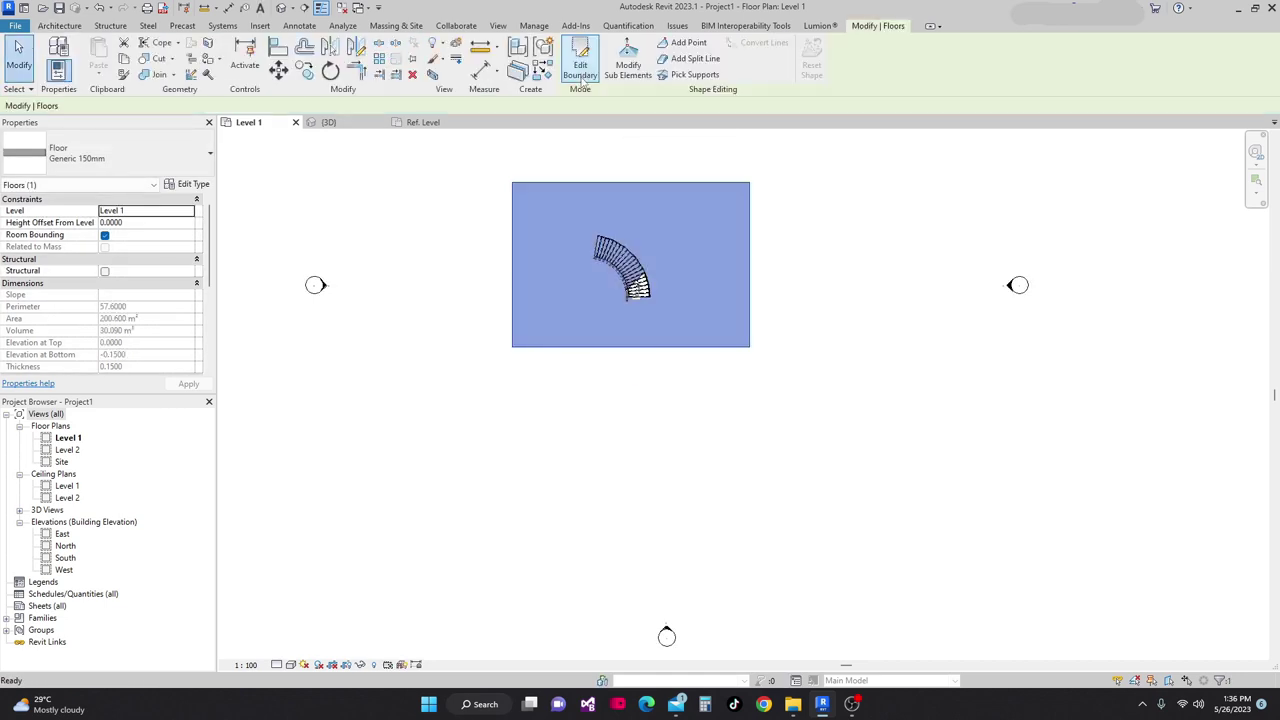
click(195, 185)
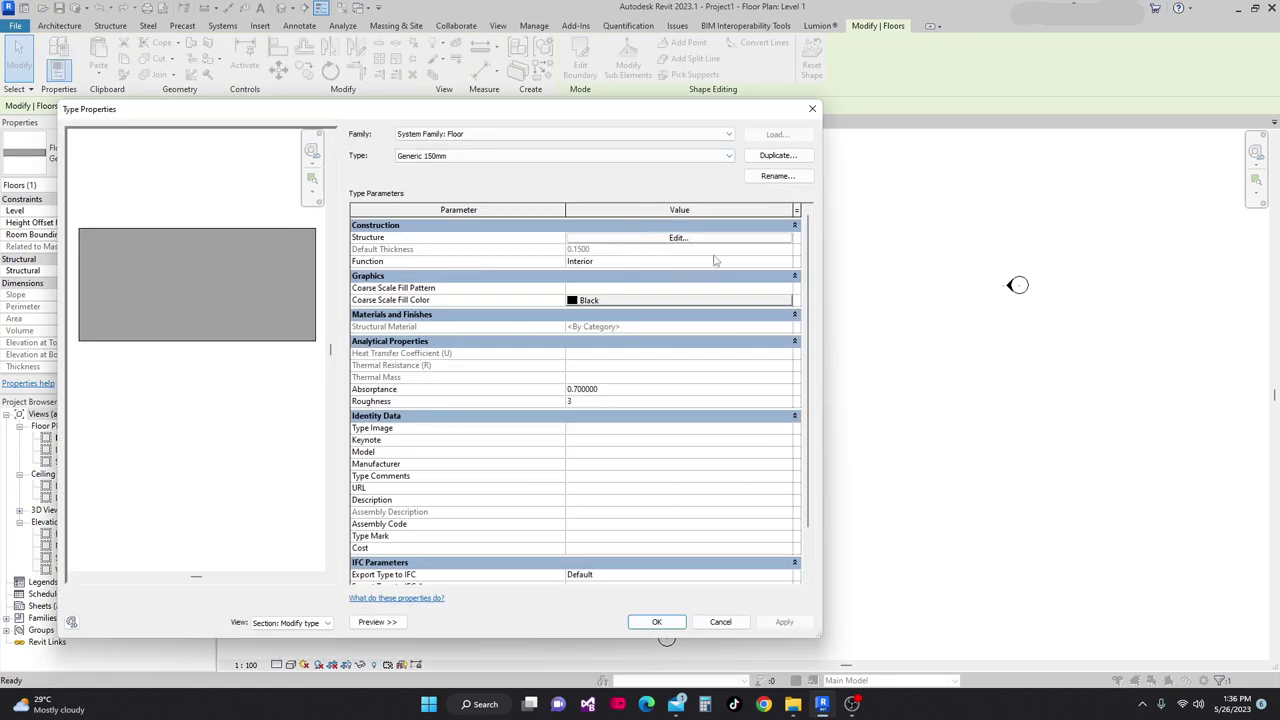
- Search the material library for 'wood' and assign Oak Flooring to the floor's structure layer
click(677, 238)
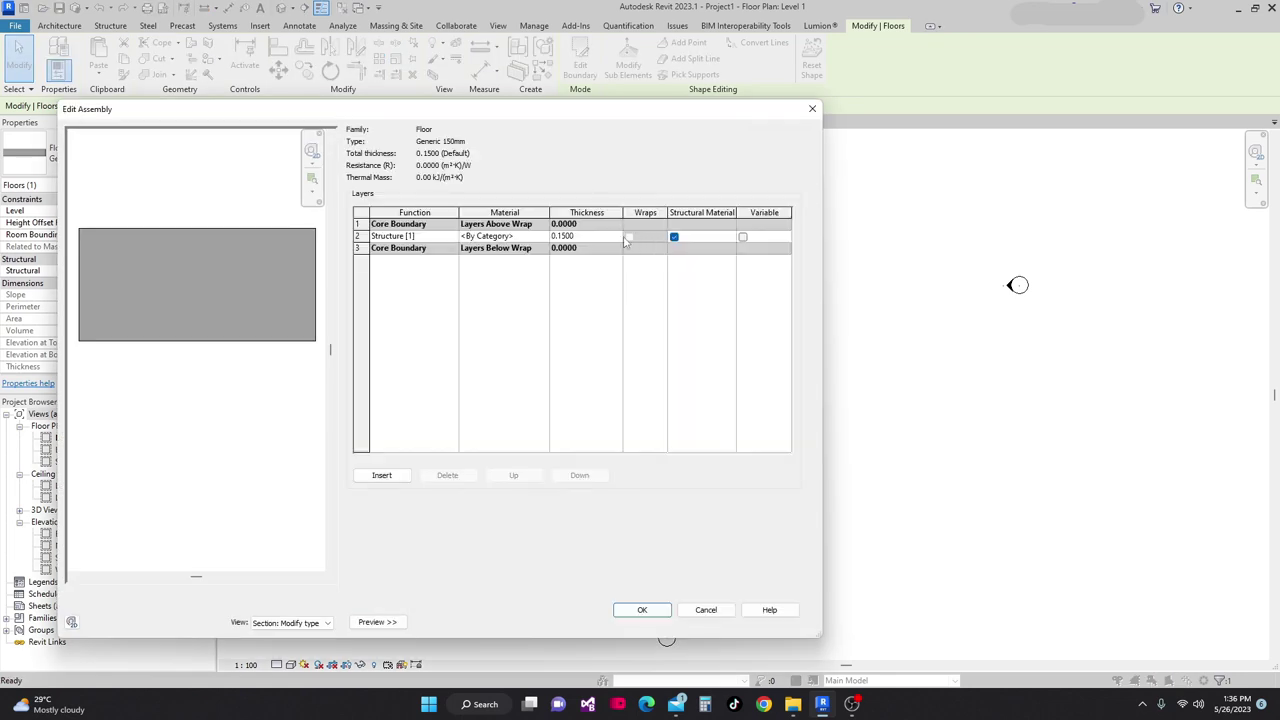
click(545, 236)
click(545, 236)
scroll(381, 253, up, 1)
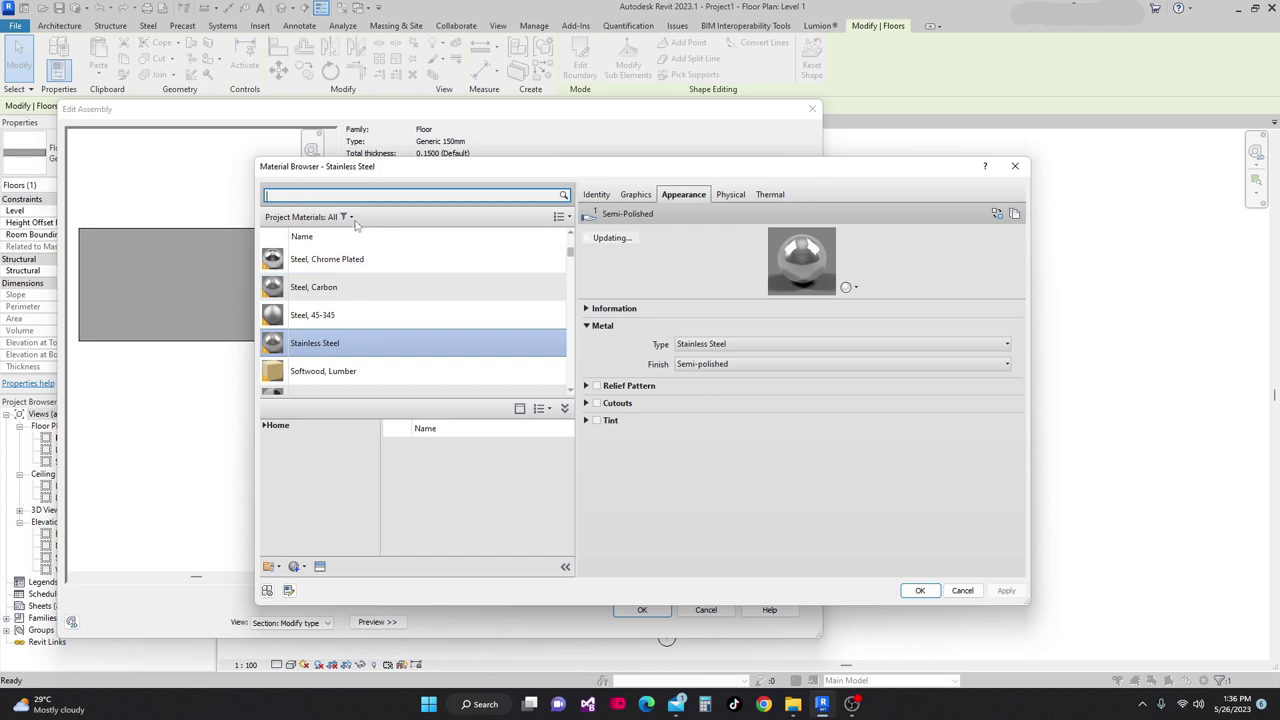
scroll(416, 266, down, 2)
scroll(399, 259, down, 1)
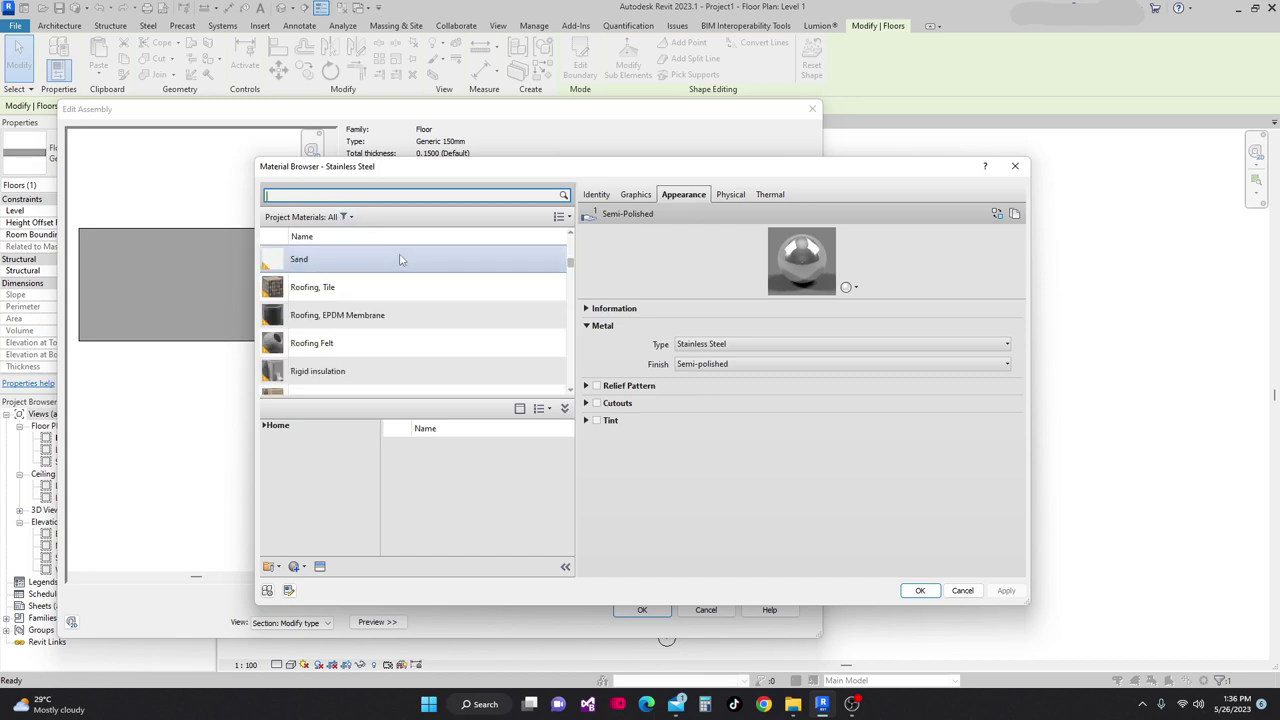
scroll(399, 254, up, 3)
scroll(399, 253, down, 5)
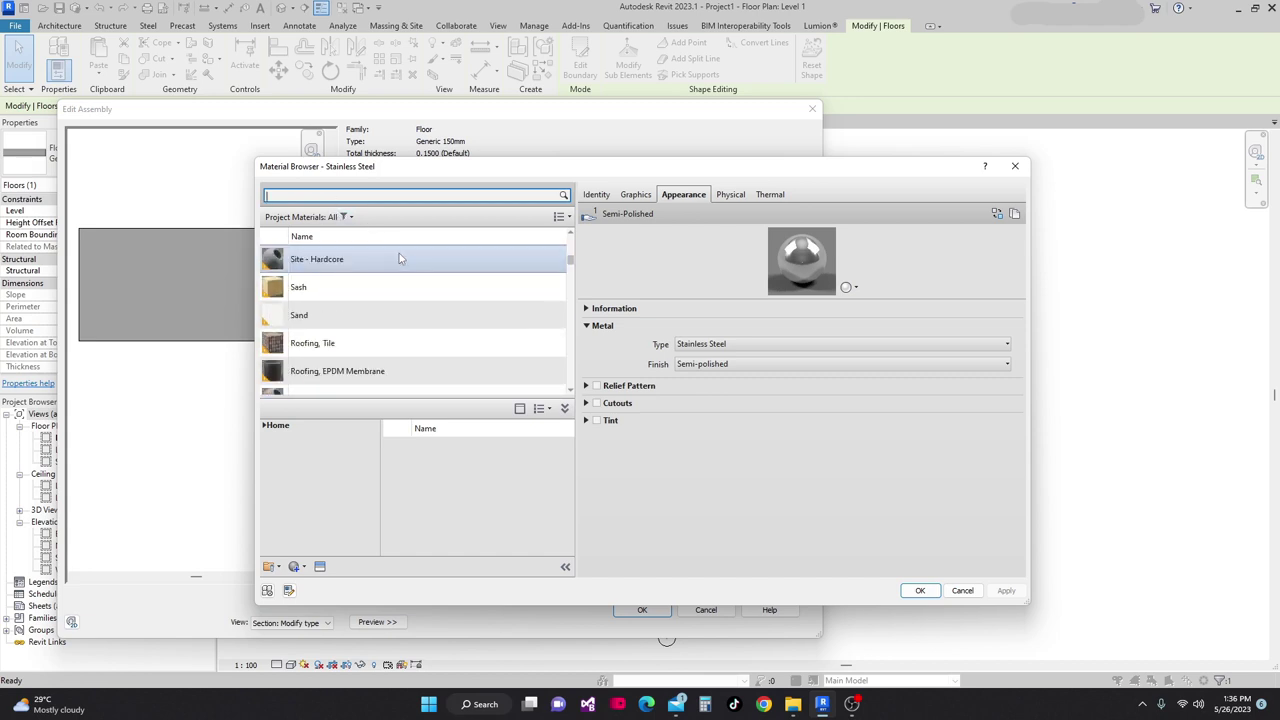
scroll(399, 253, down, 5)
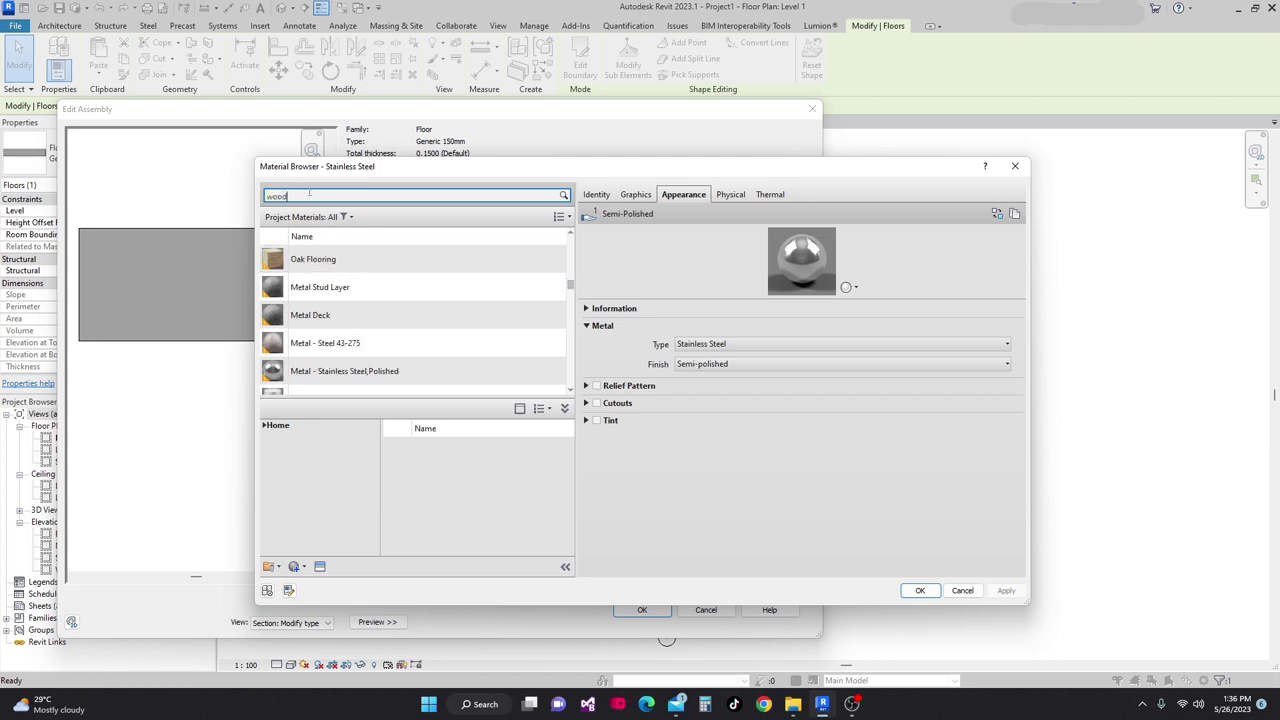
click(309, 194)
text(wood)
scroll(400, 314, down, 3)
scroll(405, 314, up, 3)
scroll(422, 309, down, 3)
scroll(422, 309, down, 4)
scroll(422, 309, up, 5)
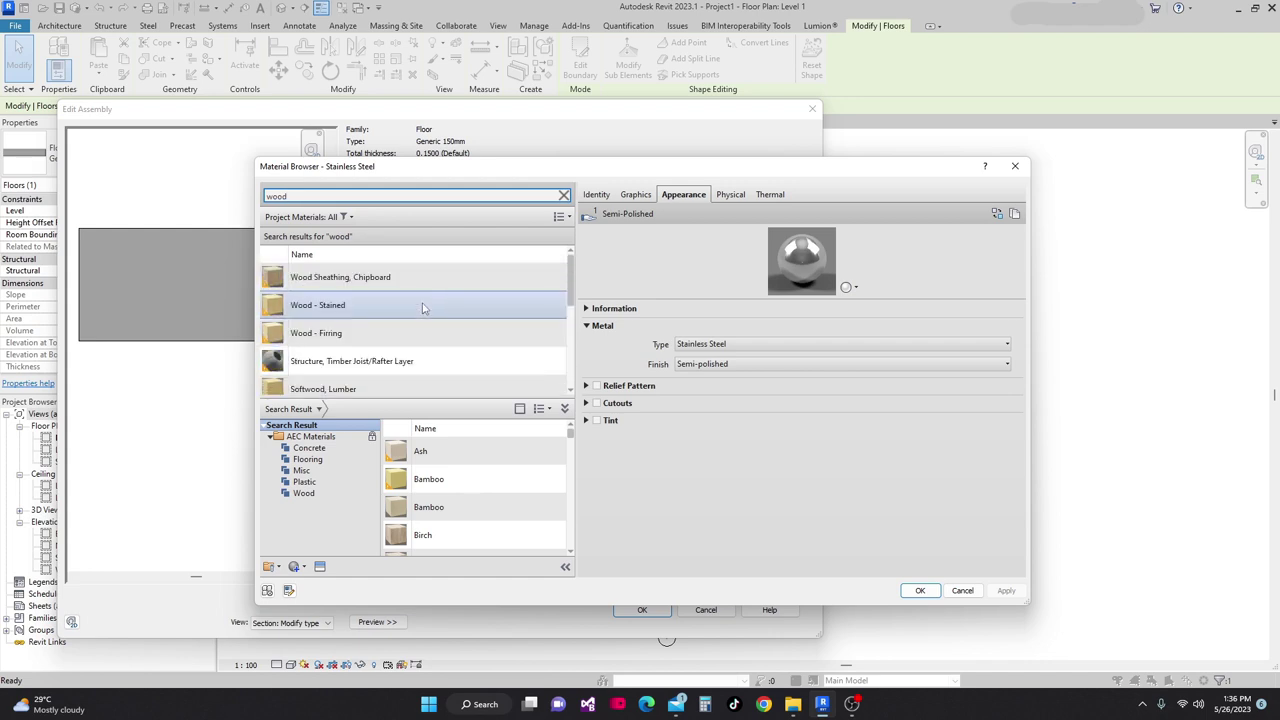
scroll(422, 309, down, 5)
scroll(410, 290, up, 1)
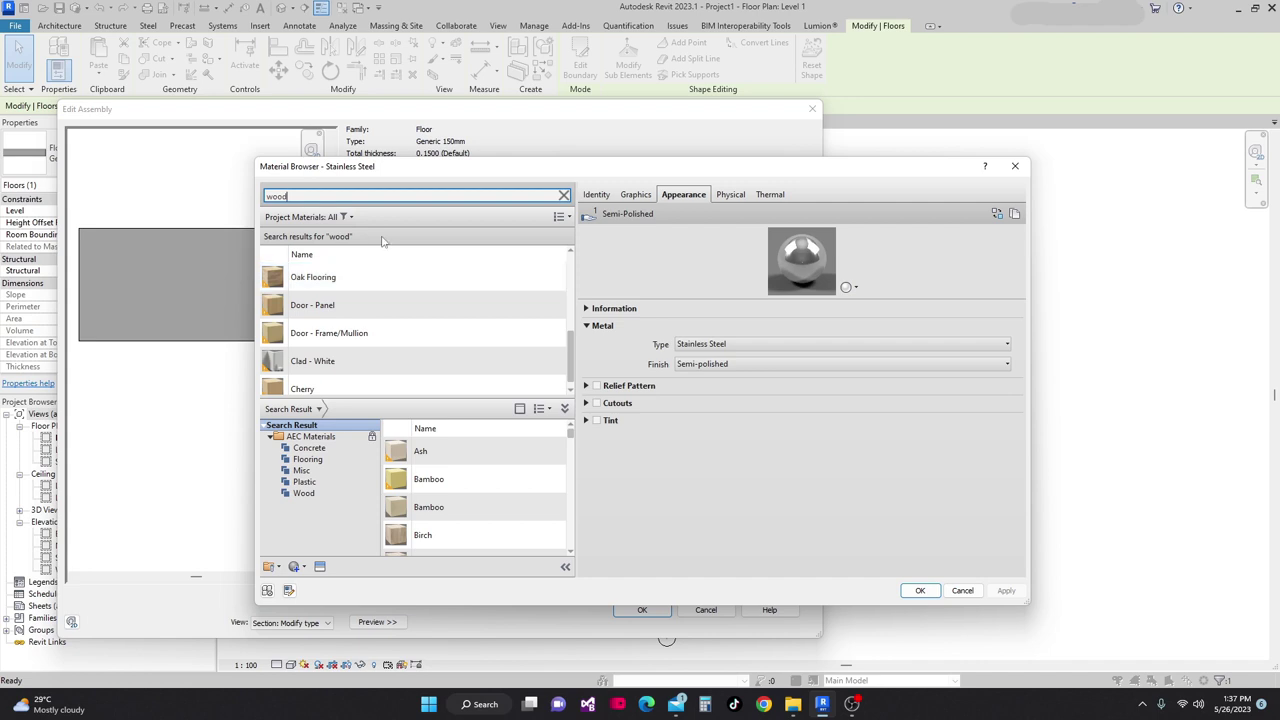
click(400, 280)
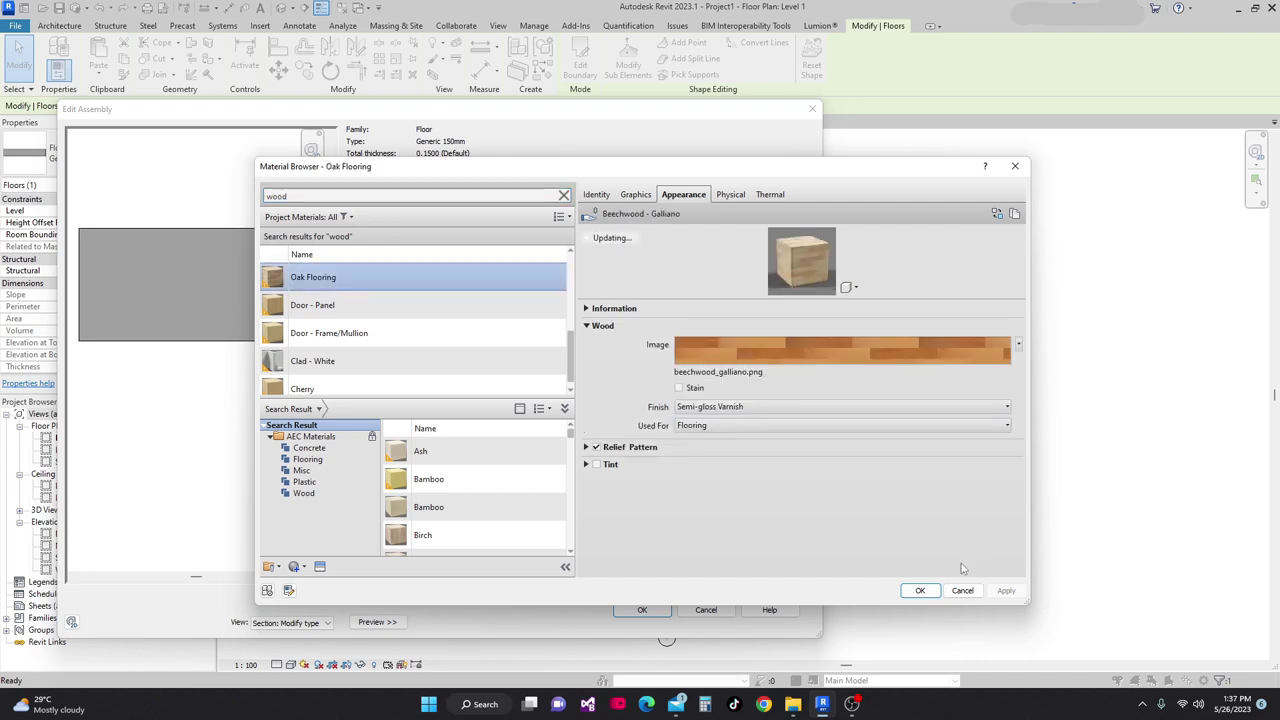
click(920, 591)
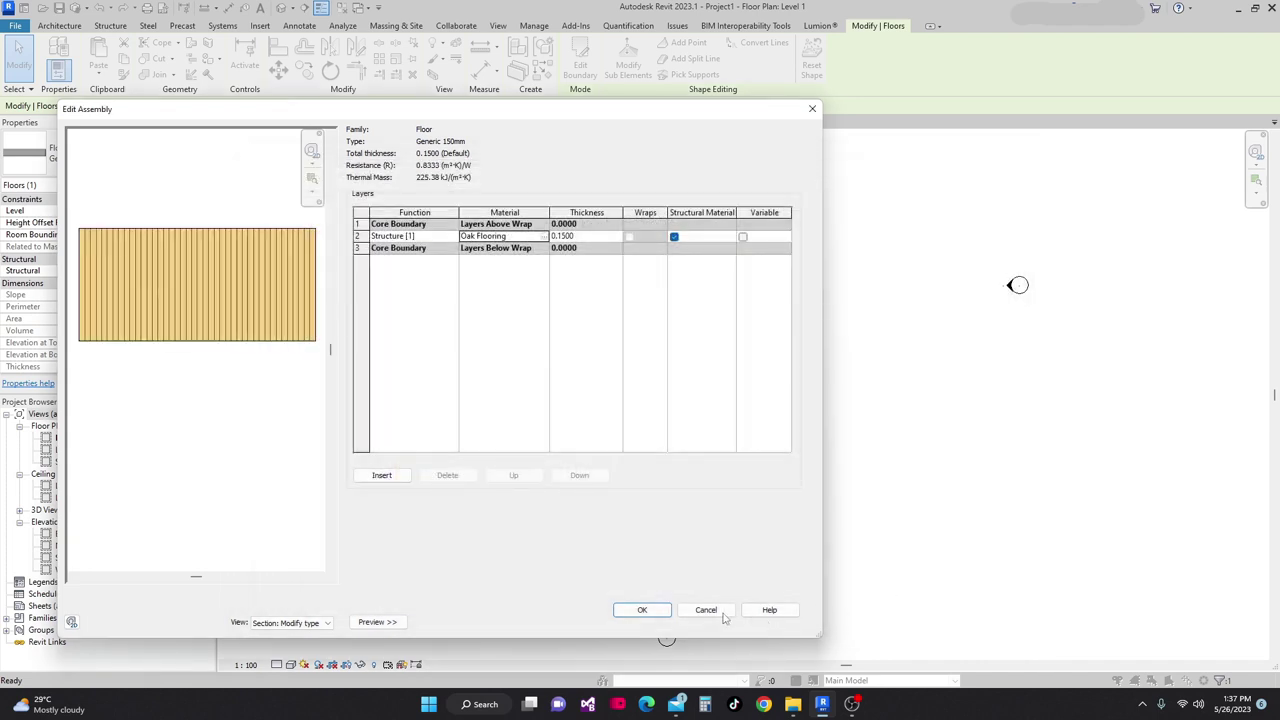
click(644, 610)
click(657, 622)
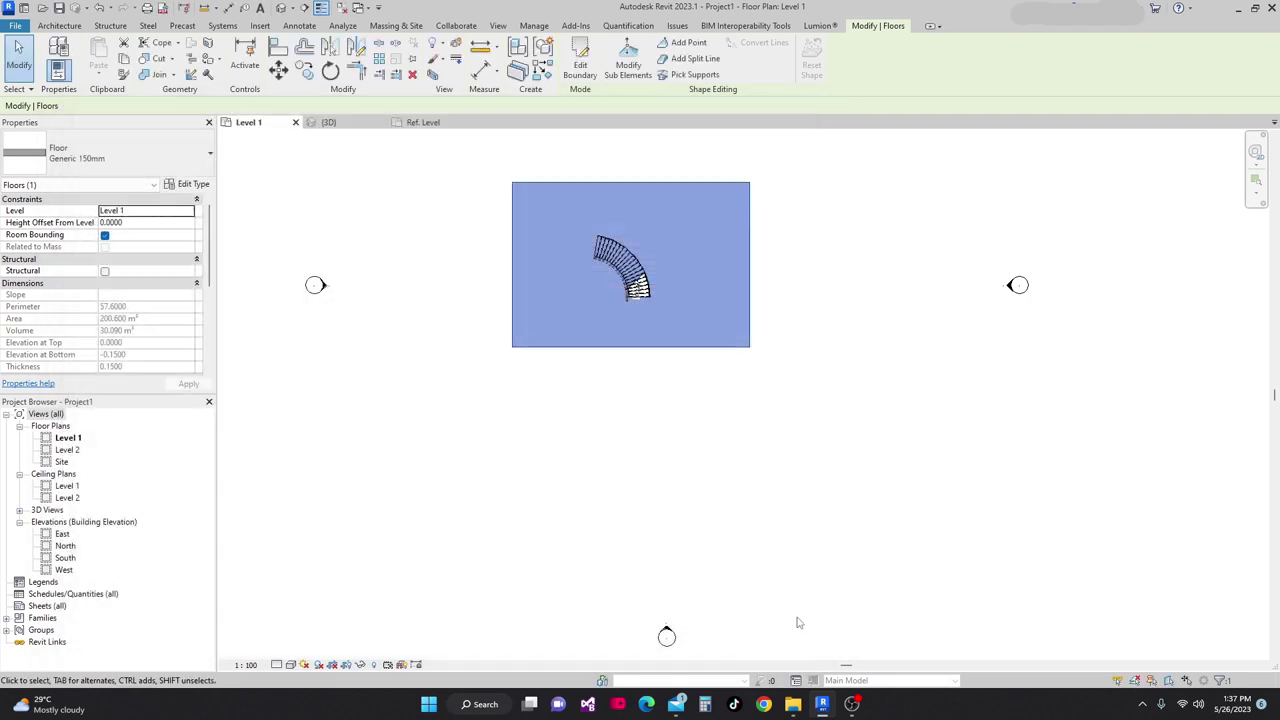
- In the {3D} view, clear the selection and orbit around the stair on the oak floor
click(328, 122)
shift+middle_drag(417, 297, 679, 494)
key(Escape)
scroll(541, 350, down, 2)
scroll(497, 330, up, 1)
scroll(497, 330, up, 2)
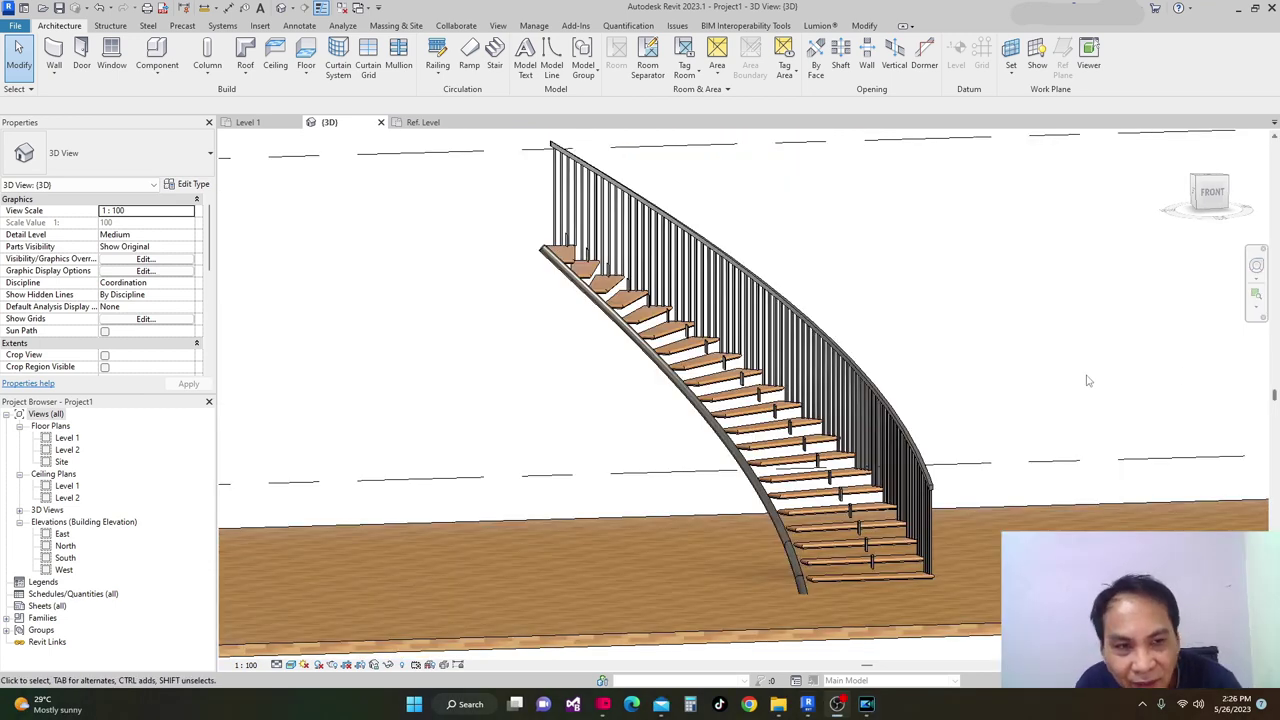
shift+middle_drag(911, 361, 930, 450)
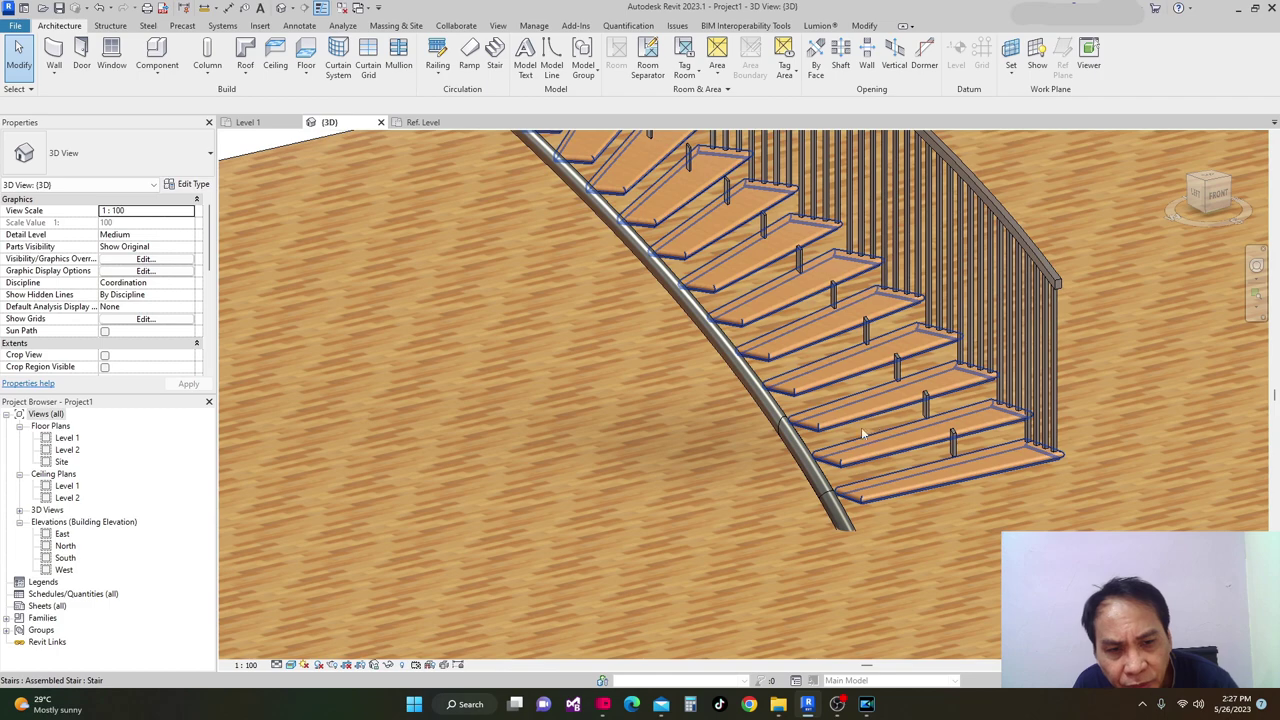
scroll(878, 415, down, 4)
shift+middle_drag(872, 433, 955, 472)
scroll(953, 440, up, 2)
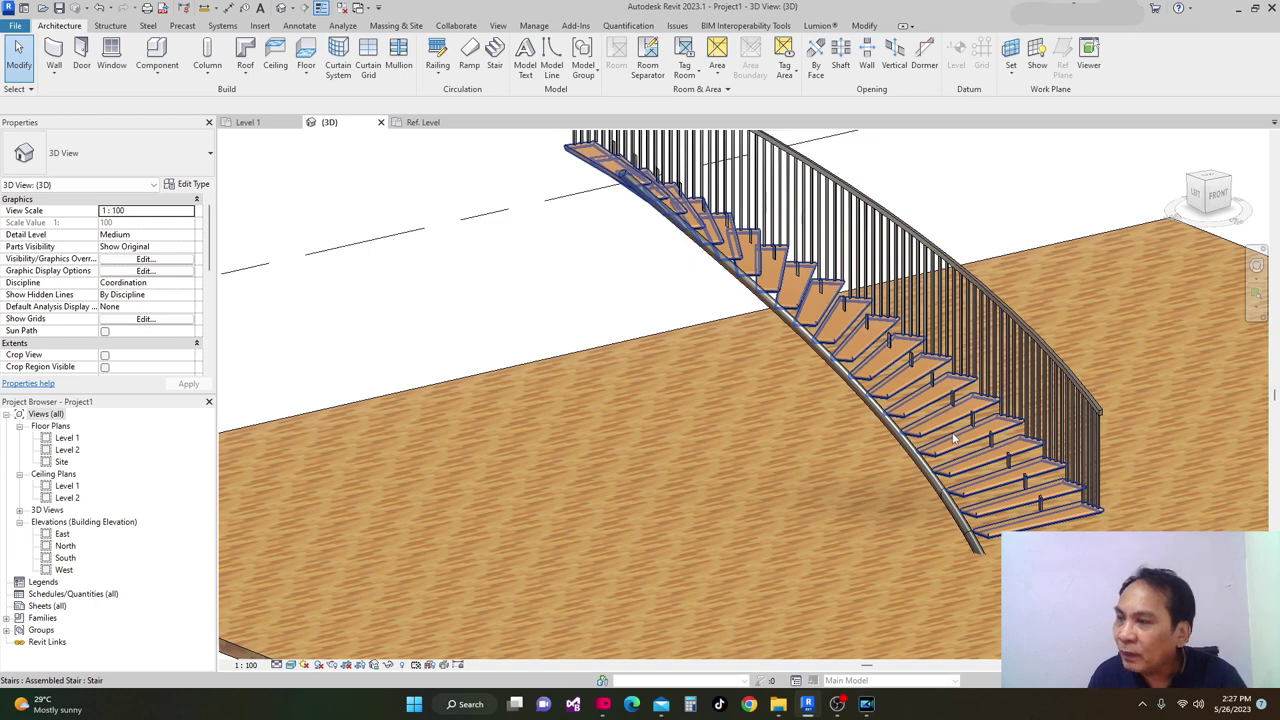